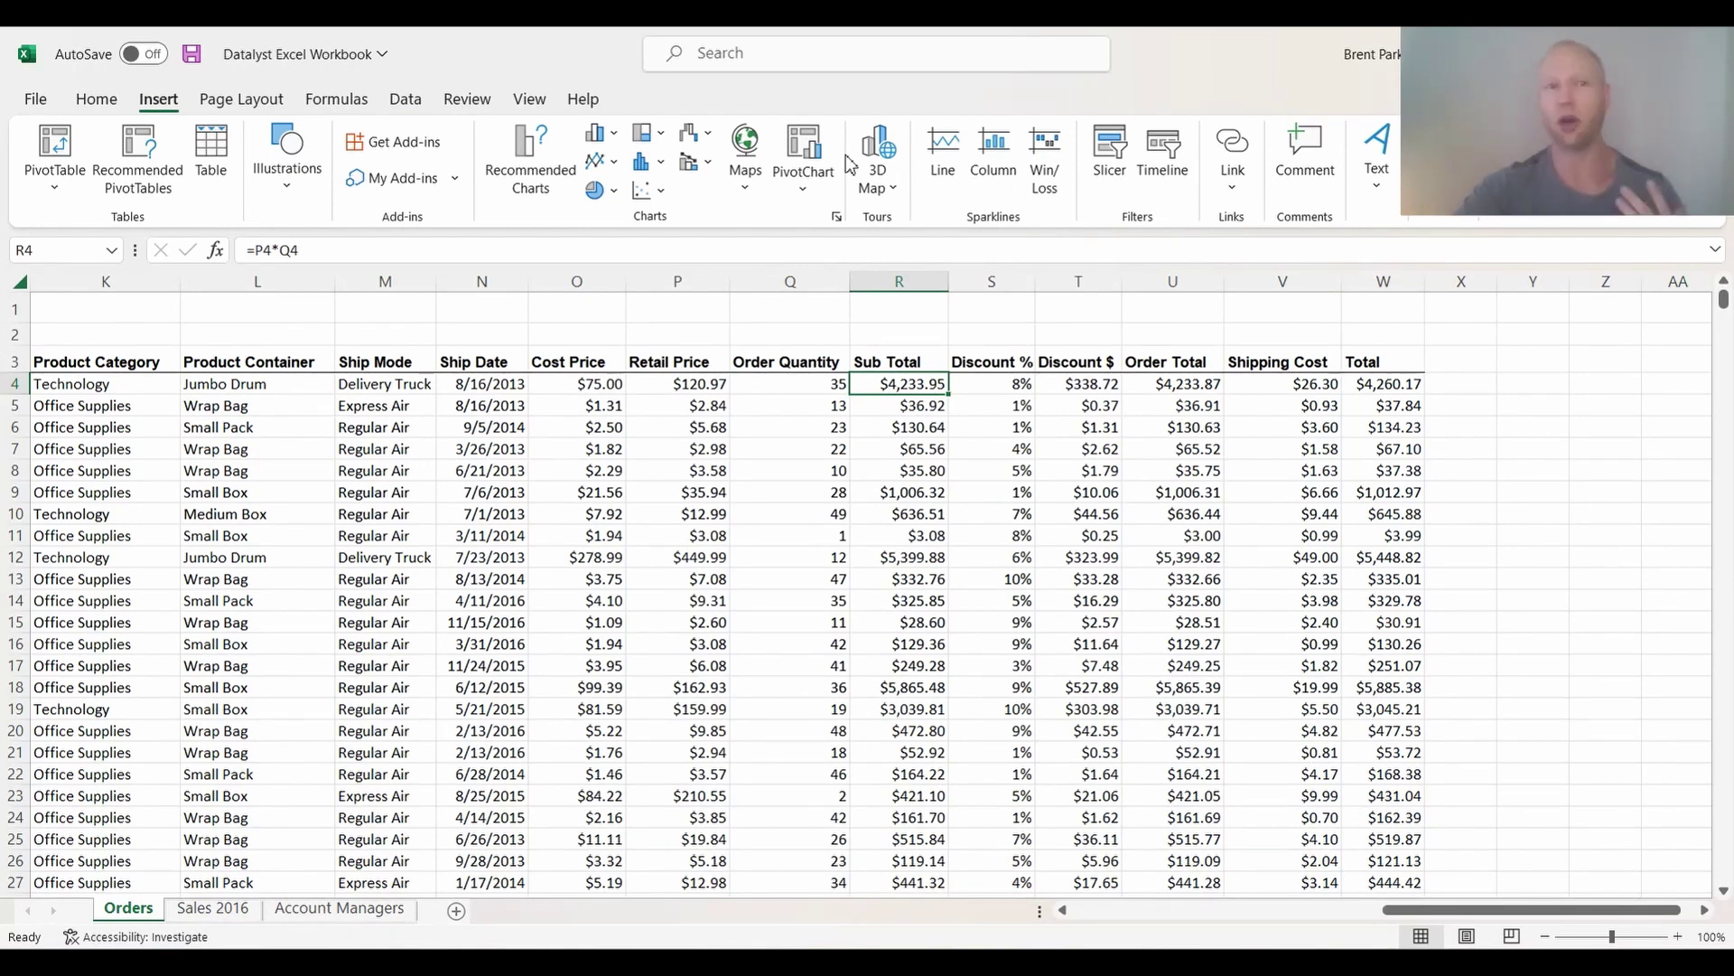
# Open Datalyst Excel Workbook from the recent files and look over the available home, insert, page layout and formula commands.
pyautogui.click(36, 103)
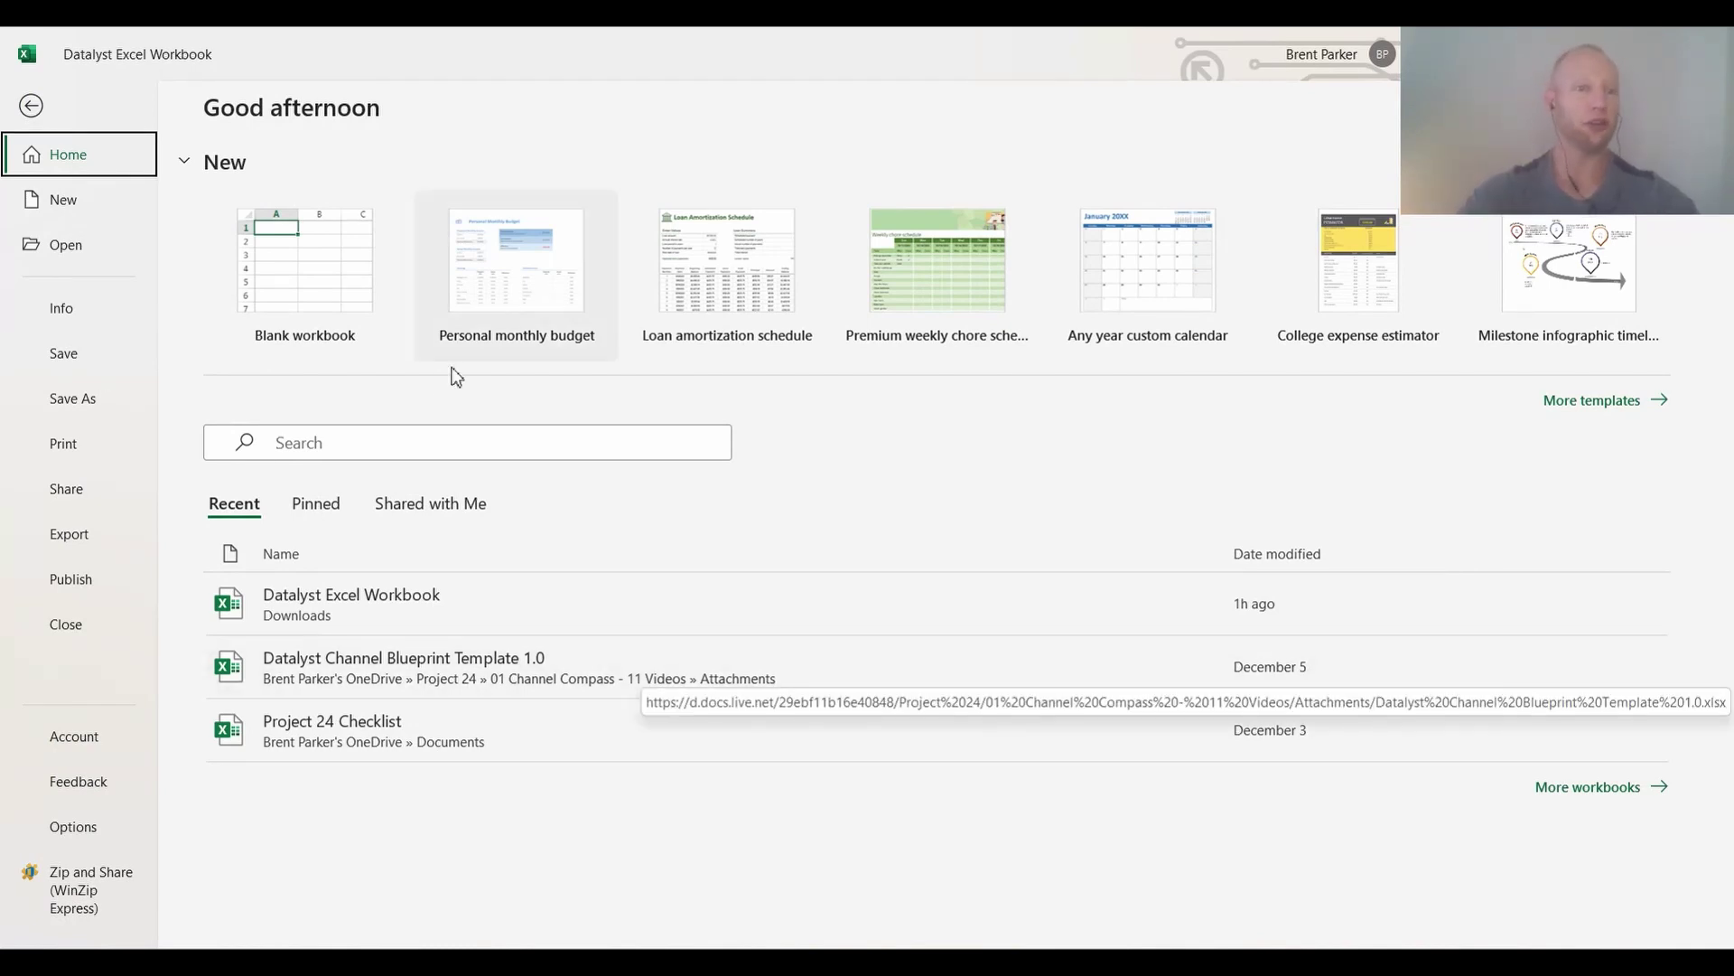
pyautogui.click(440, 595)
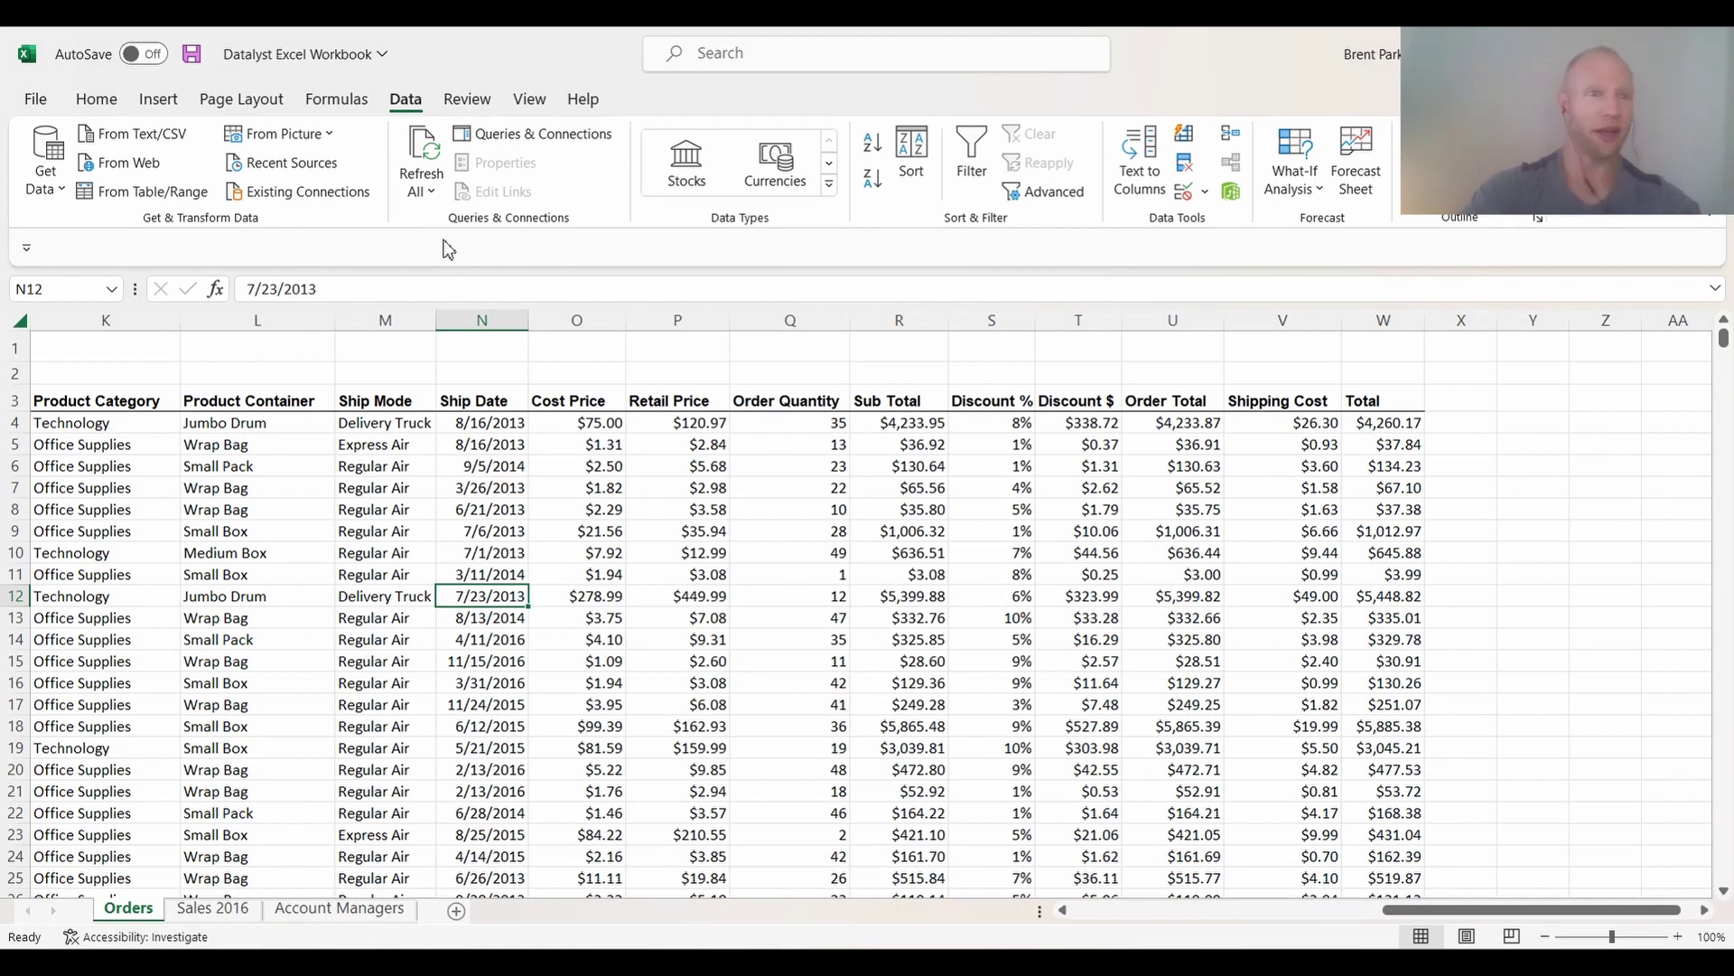
pyautogui.click(80, 97)
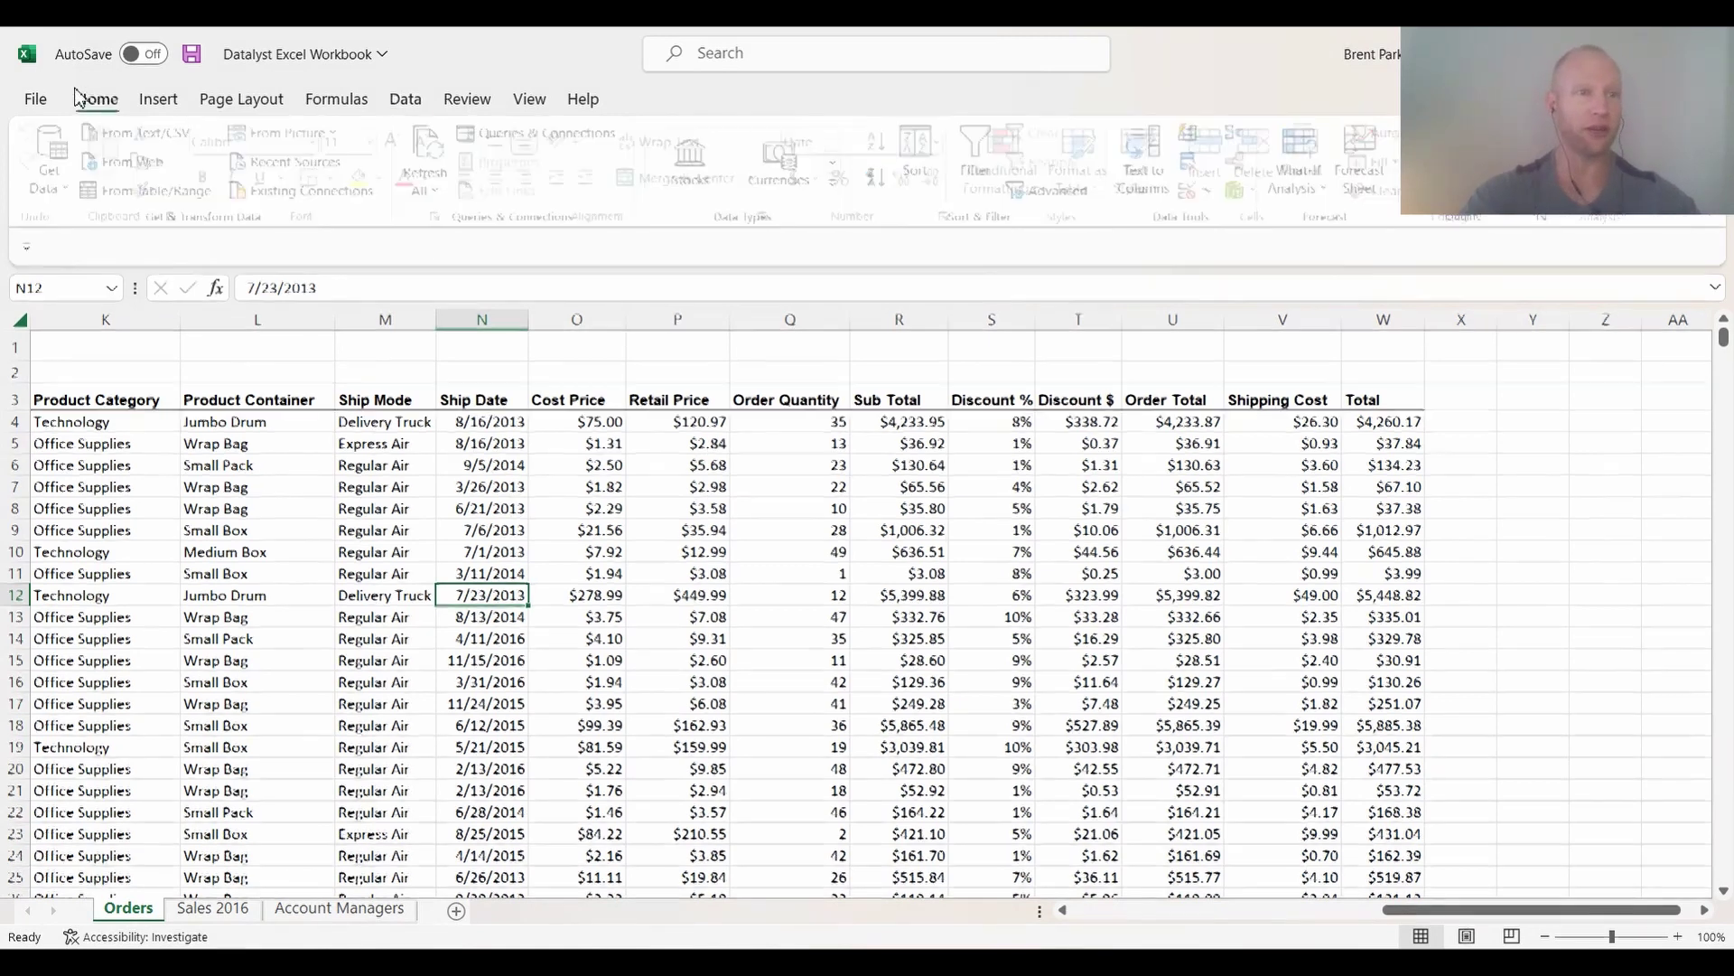
pyautogui.click(159, 99)
pyautogui.click(241, 99)
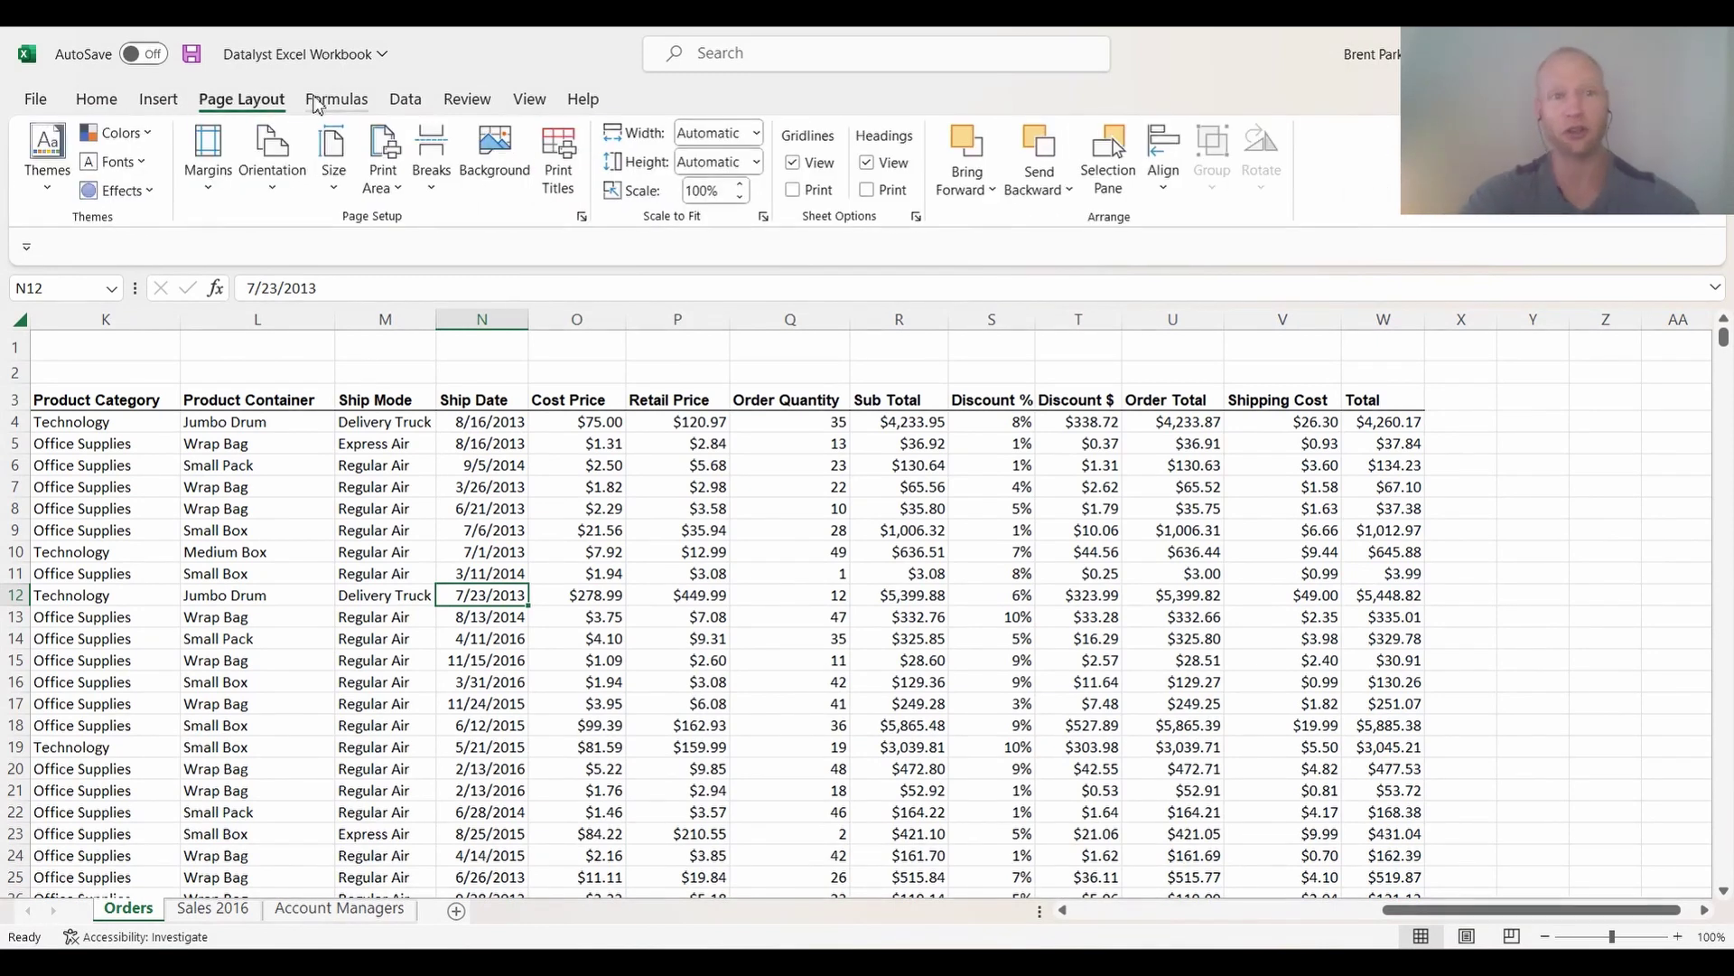
pyautogui.click(318, 101)
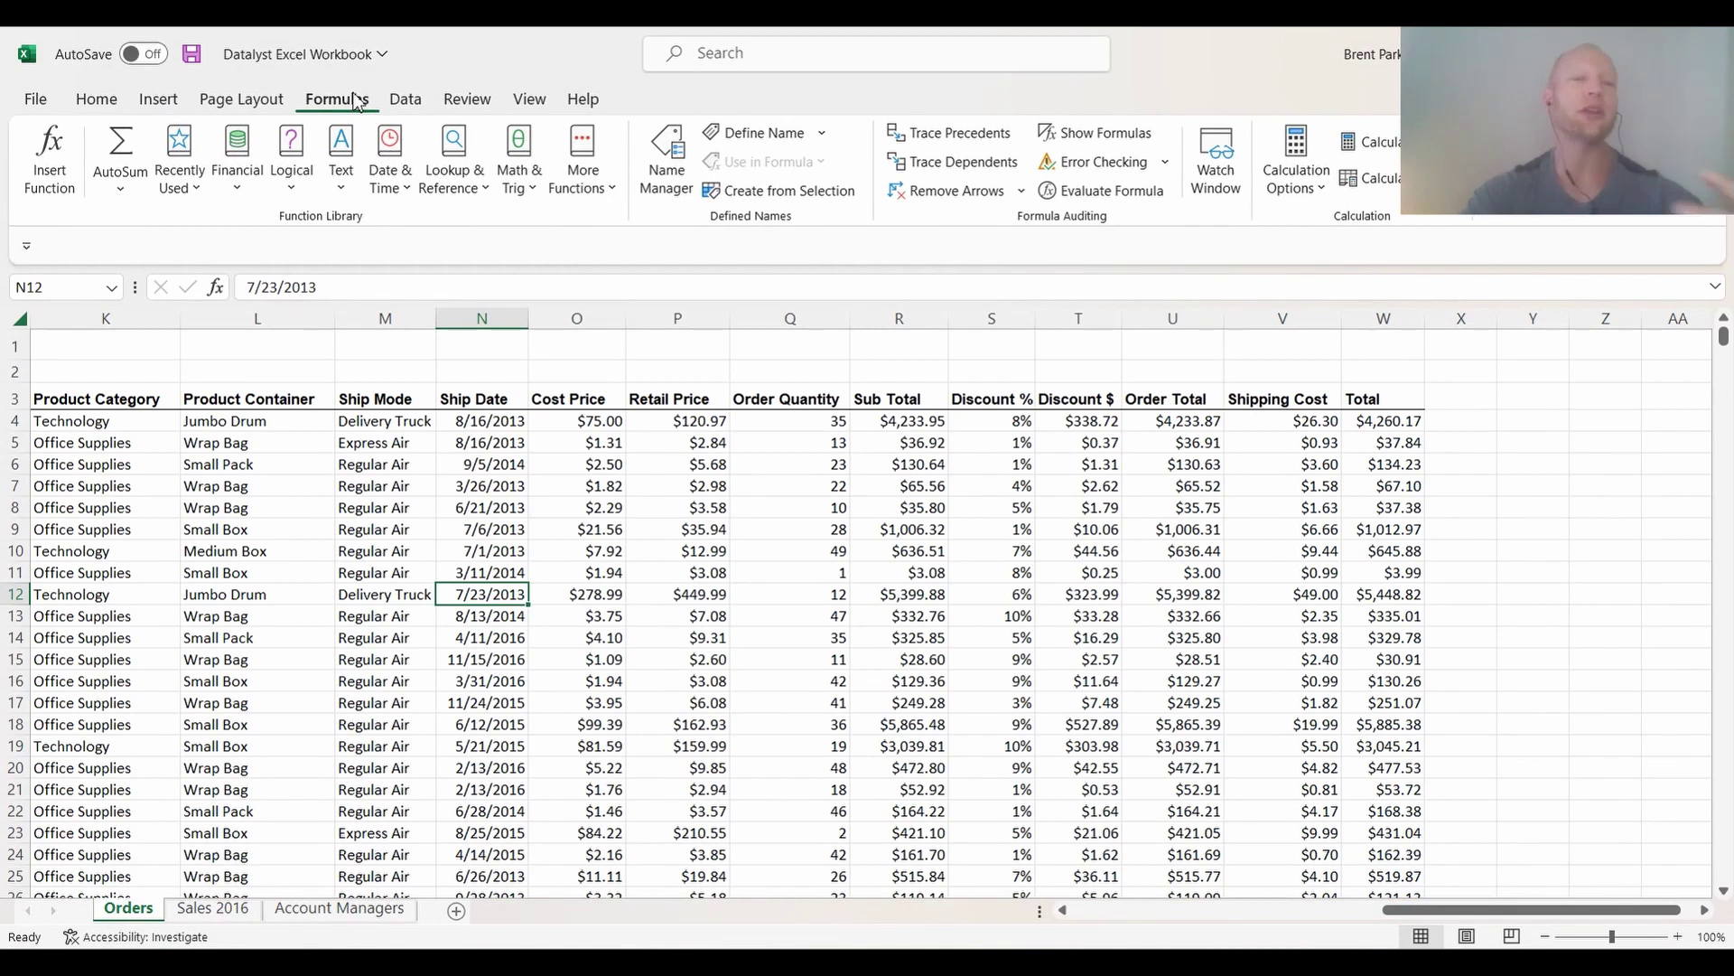
# Add the Sort and Filter data commands to the Quick Access Toolbar.
pyautogui.click(416, 106)
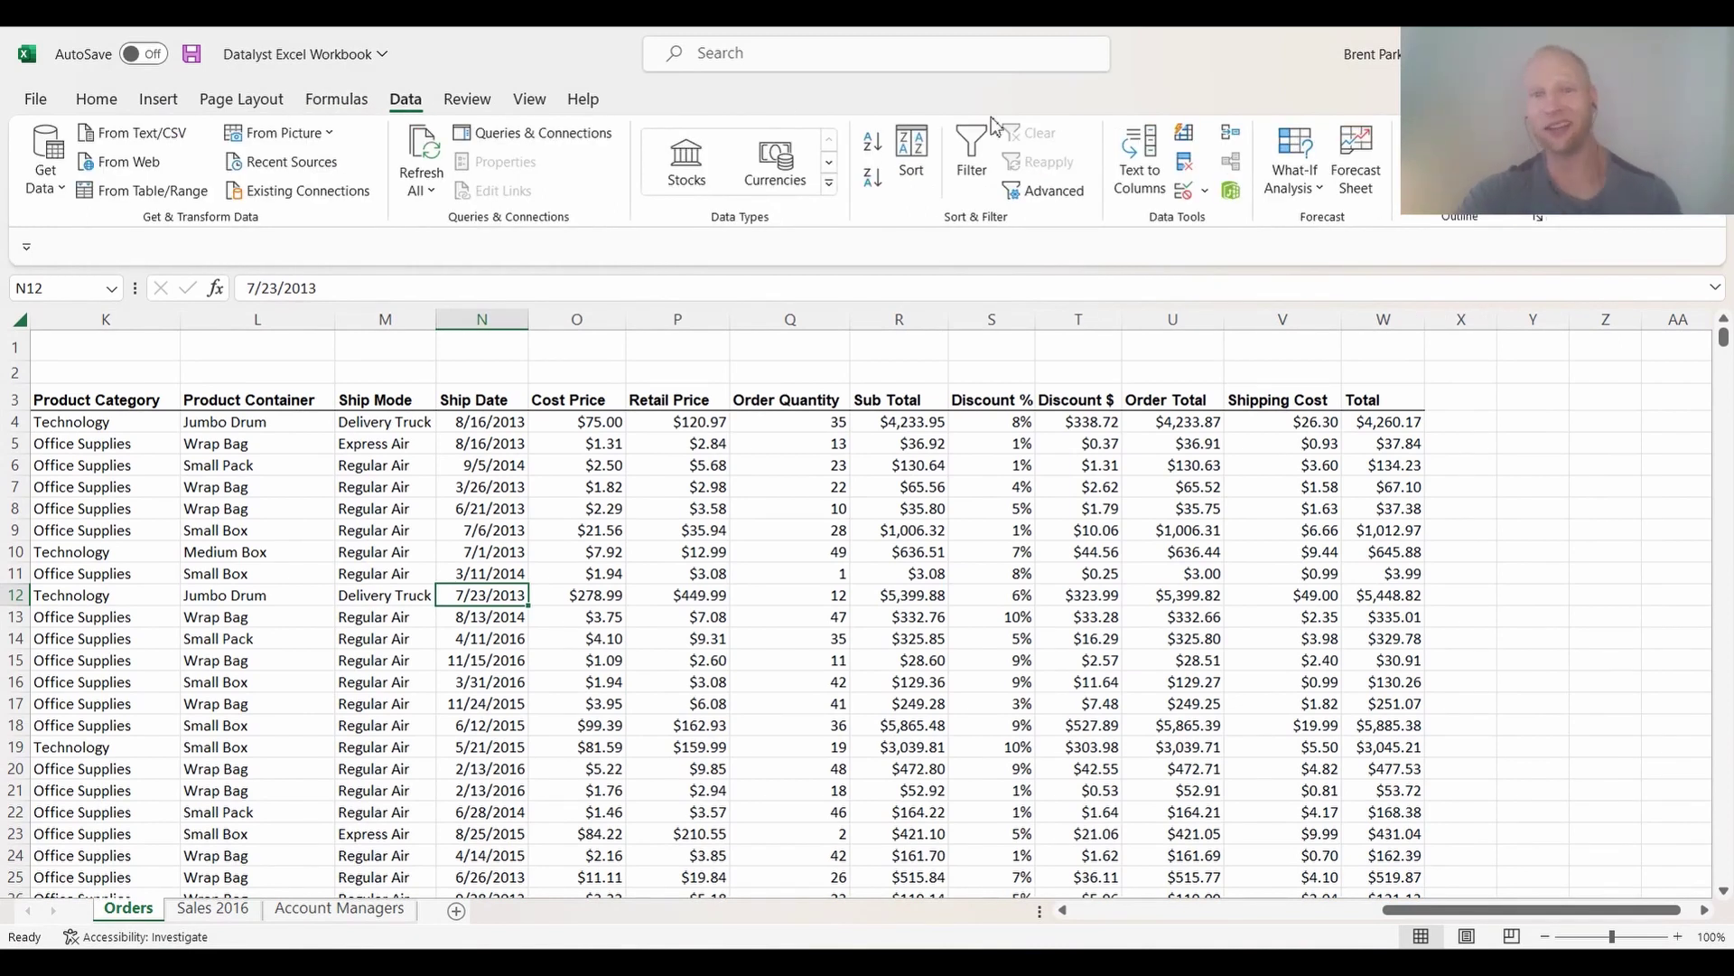
pyautogui.rightClick(914, 153)
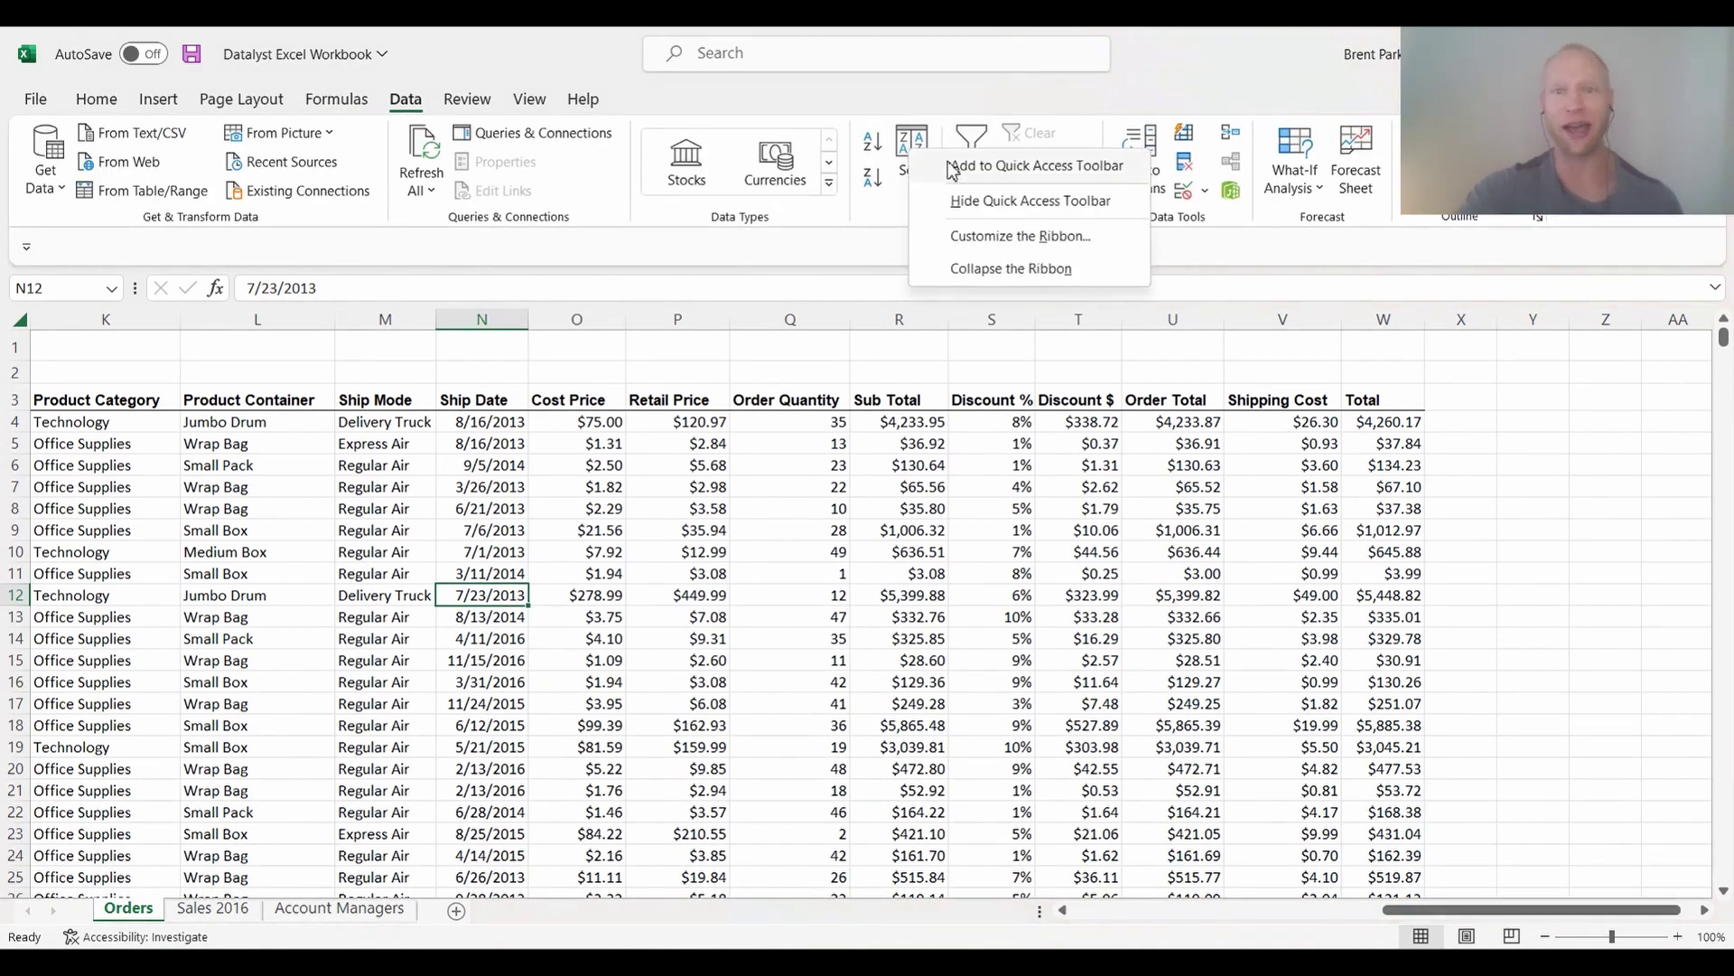
pyautogui.click(965, 164)
pyautogui.rightClick(973, 163)
pyautogui.click(1010, 161)
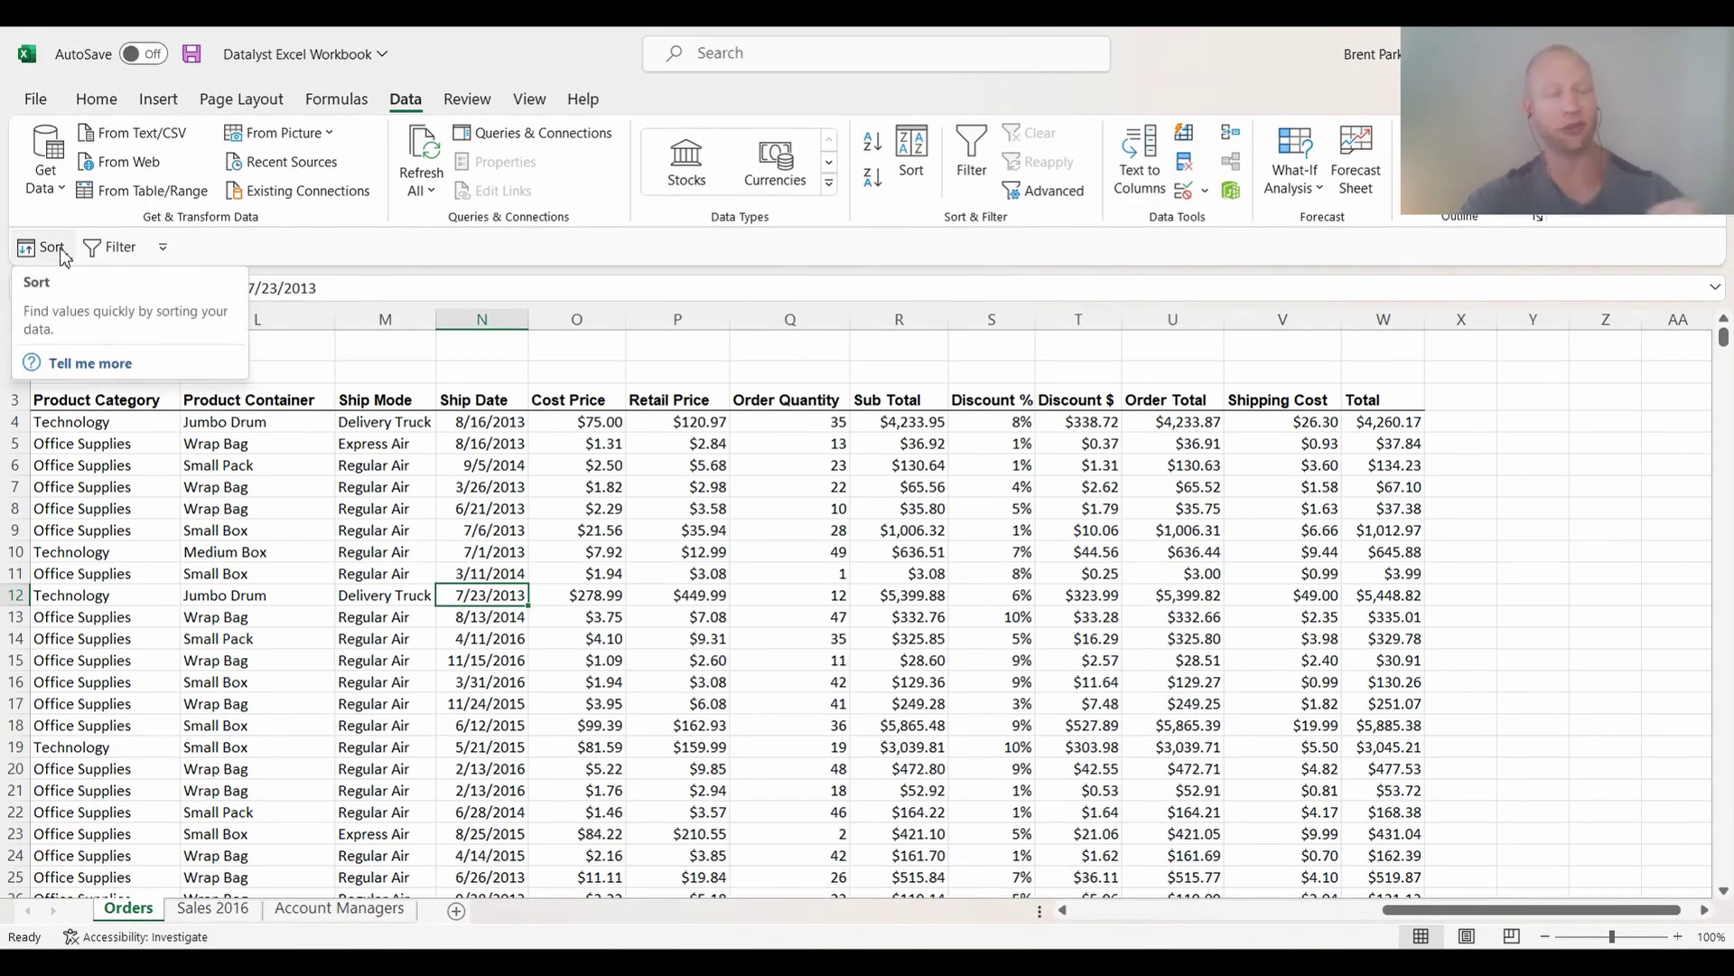
# Inspect the contents and cell references of cells K1, O5 and L5 on the Orders sheet.
pyautogui.hotkey('ctrl', 'Home')
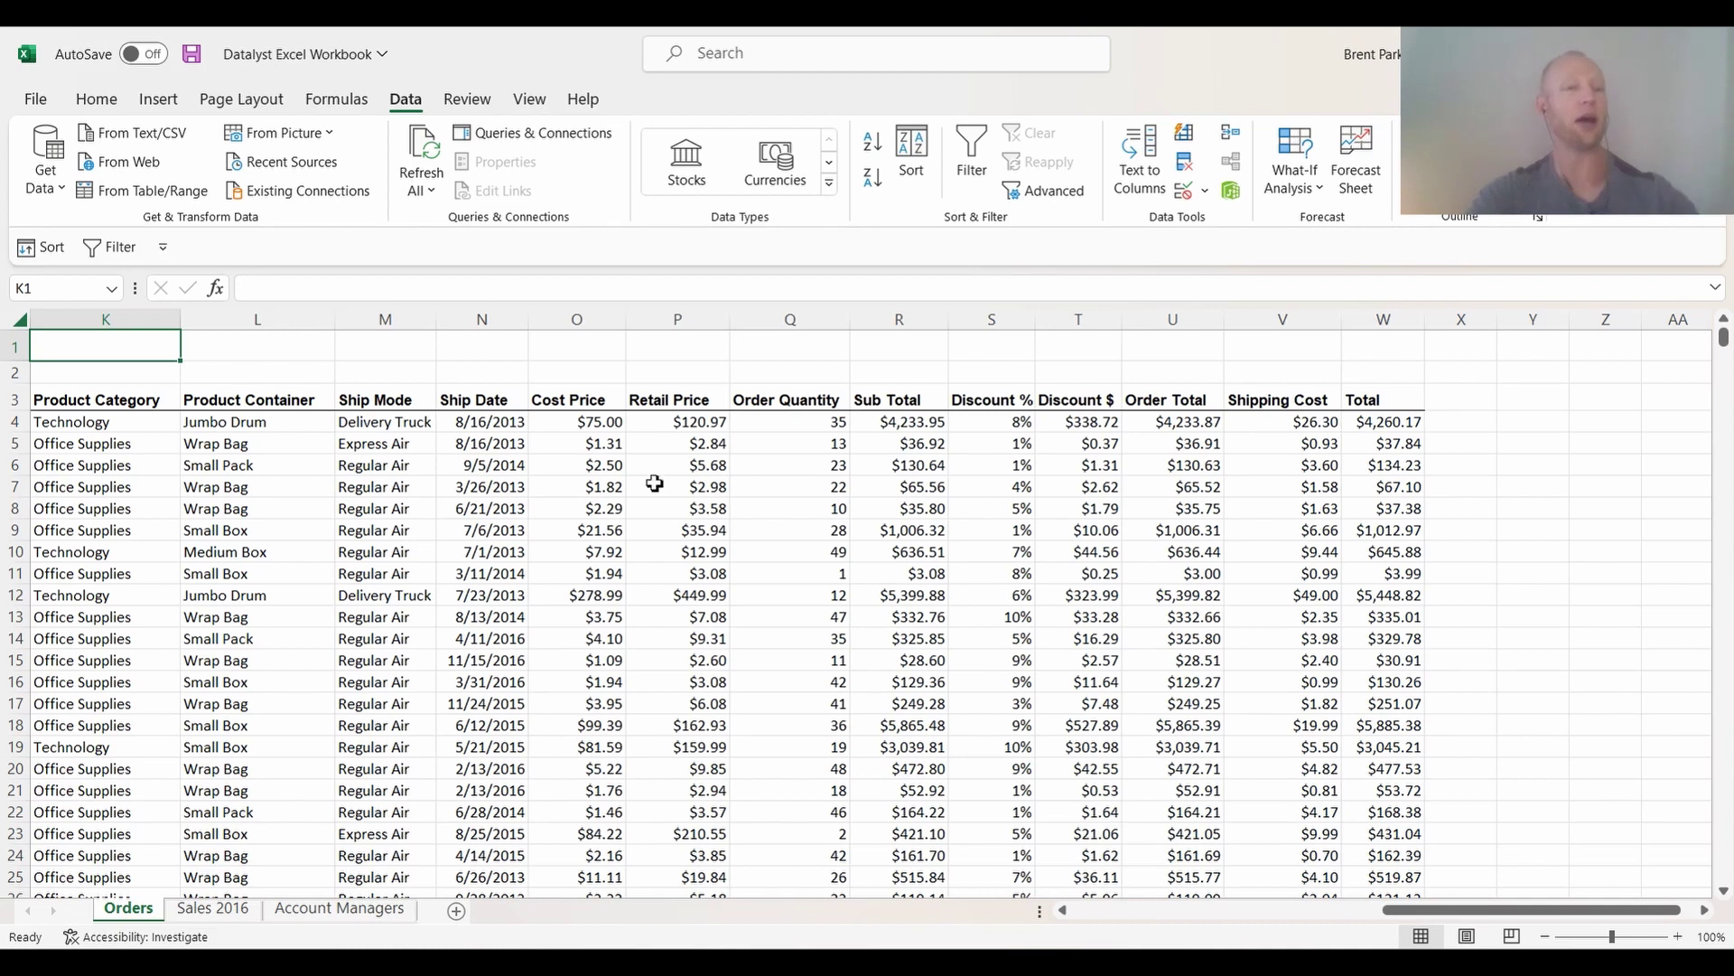
pyautogui.press('F2')
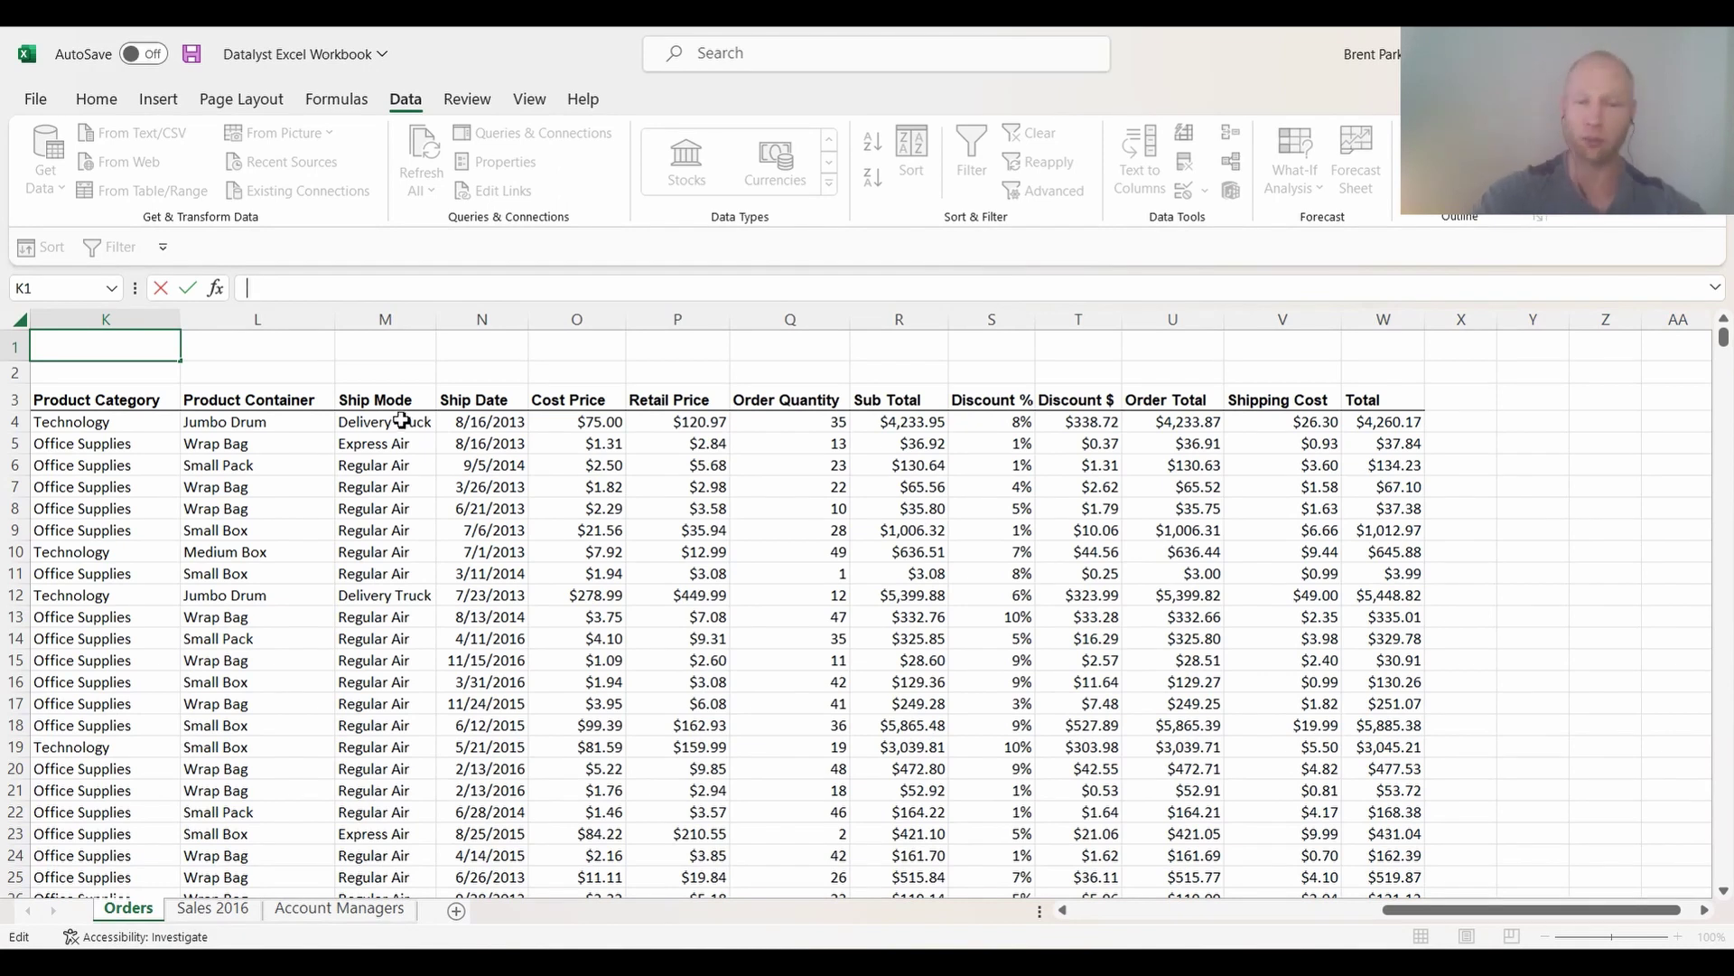
pyautogui.click(616, 444)
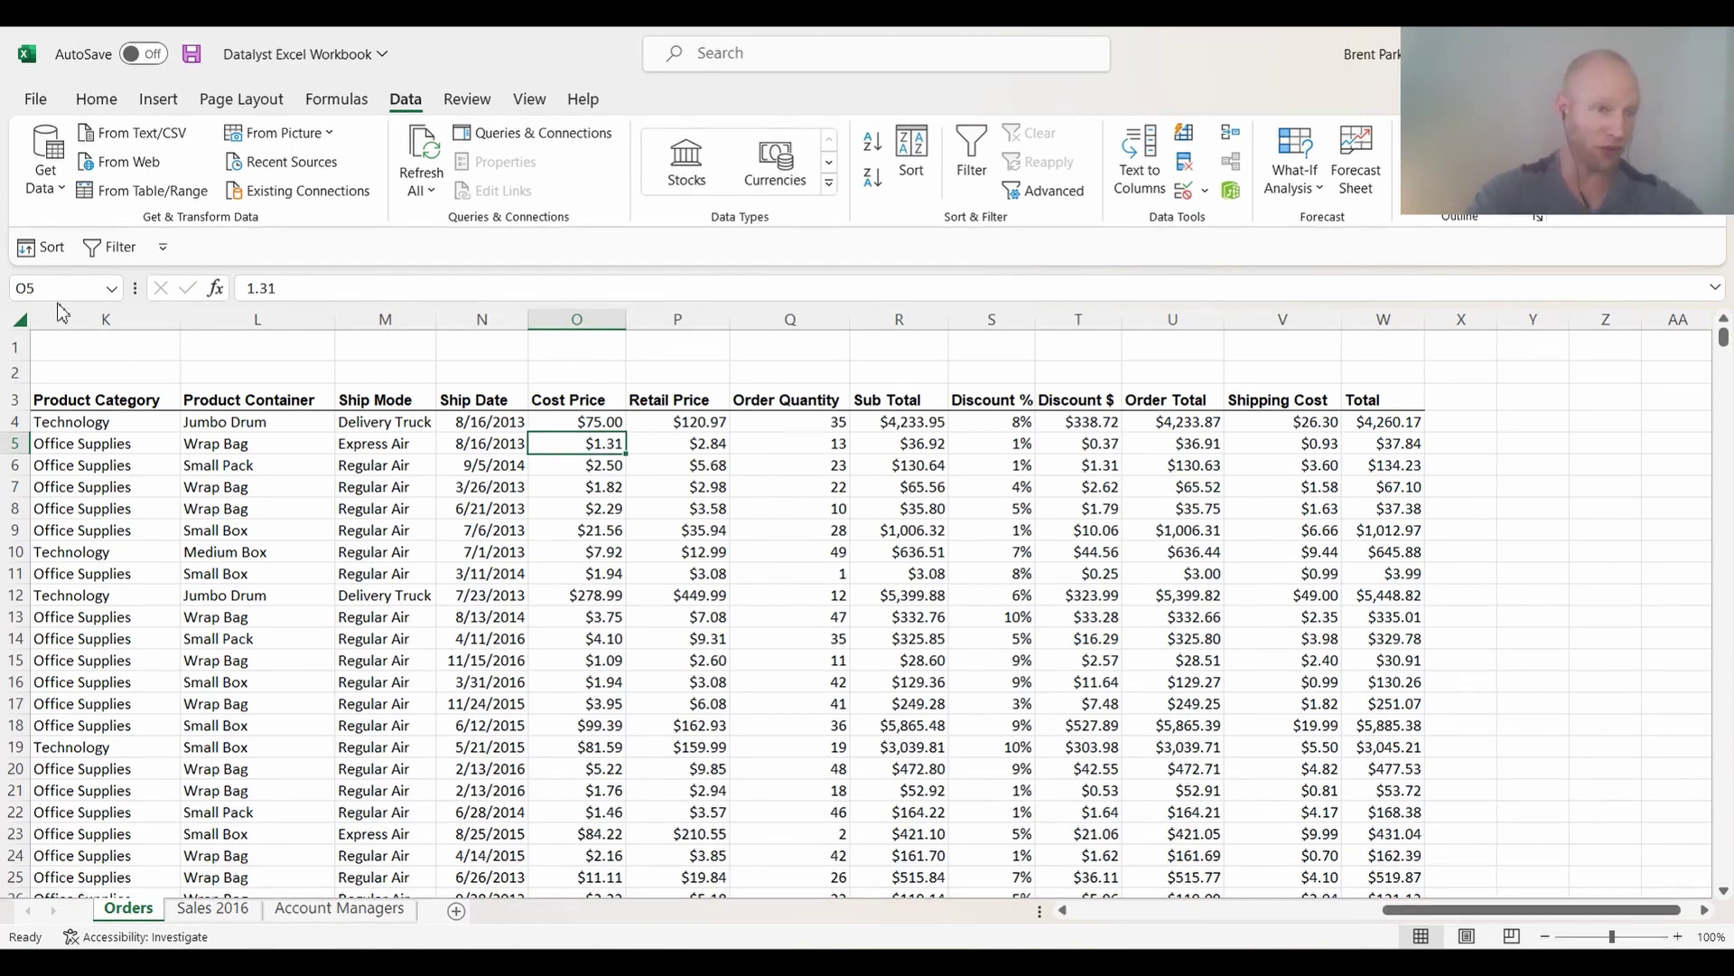
pyautogui.click(13, 288)
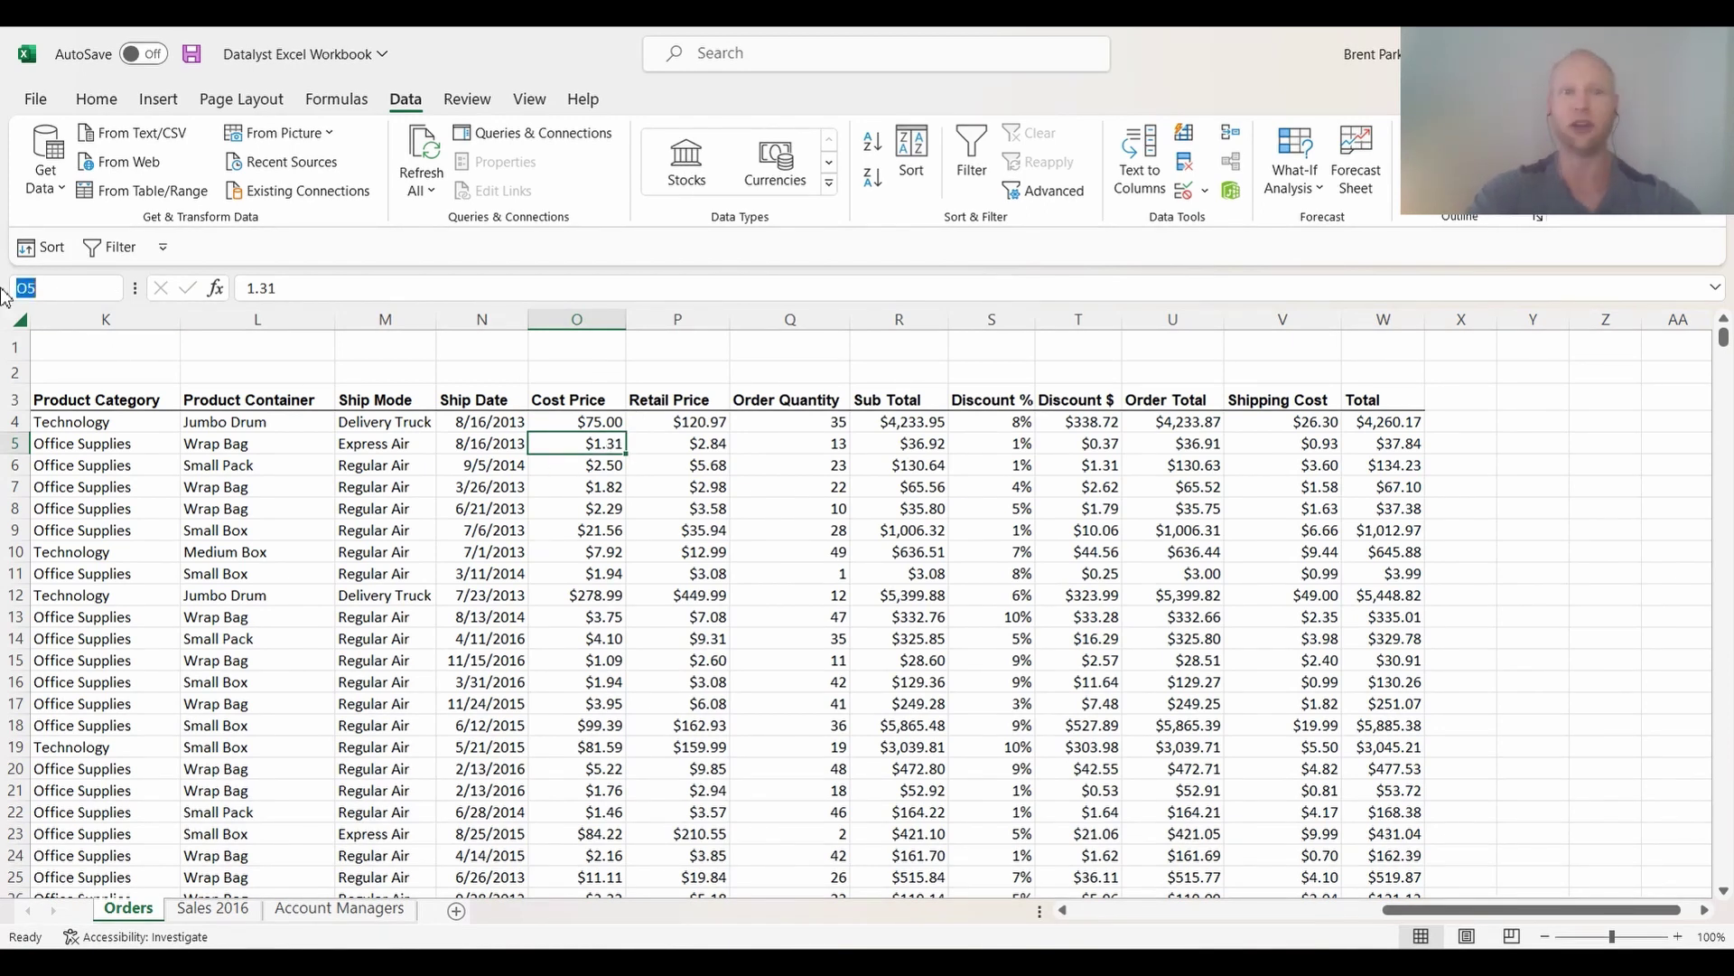
pyautogui.click(220, 442)
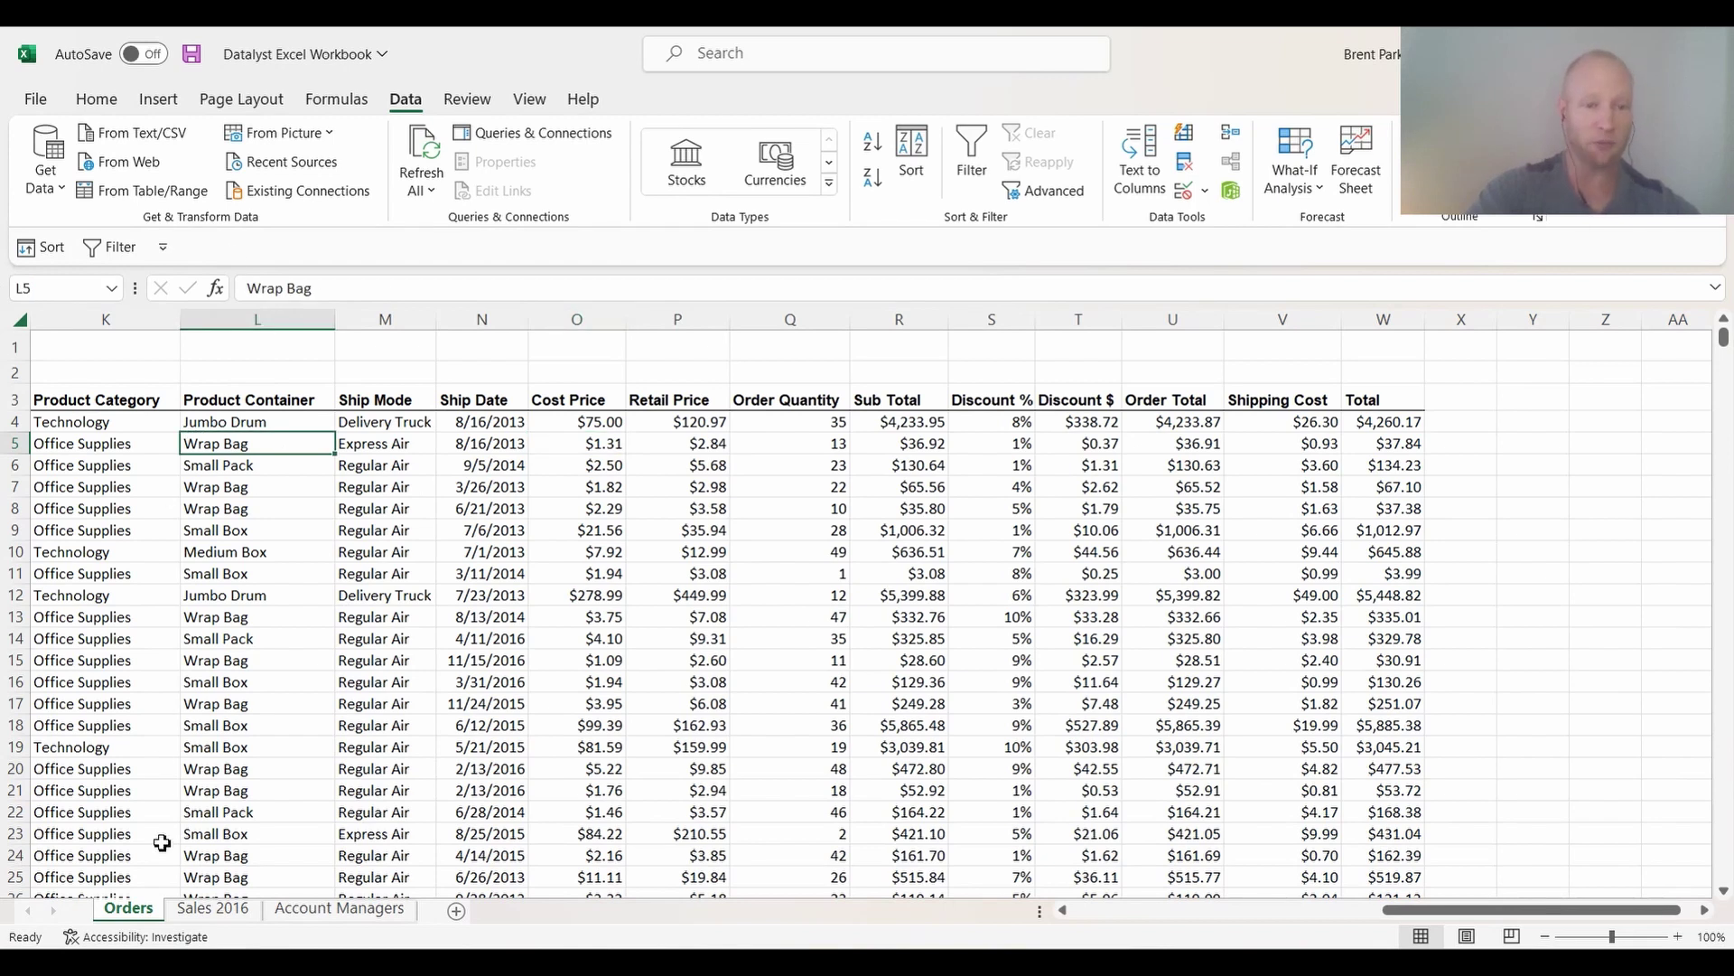
# Look through the Orders, Sales 2016 and Account Managers worksheets.
pyautogui.click(195, 909)
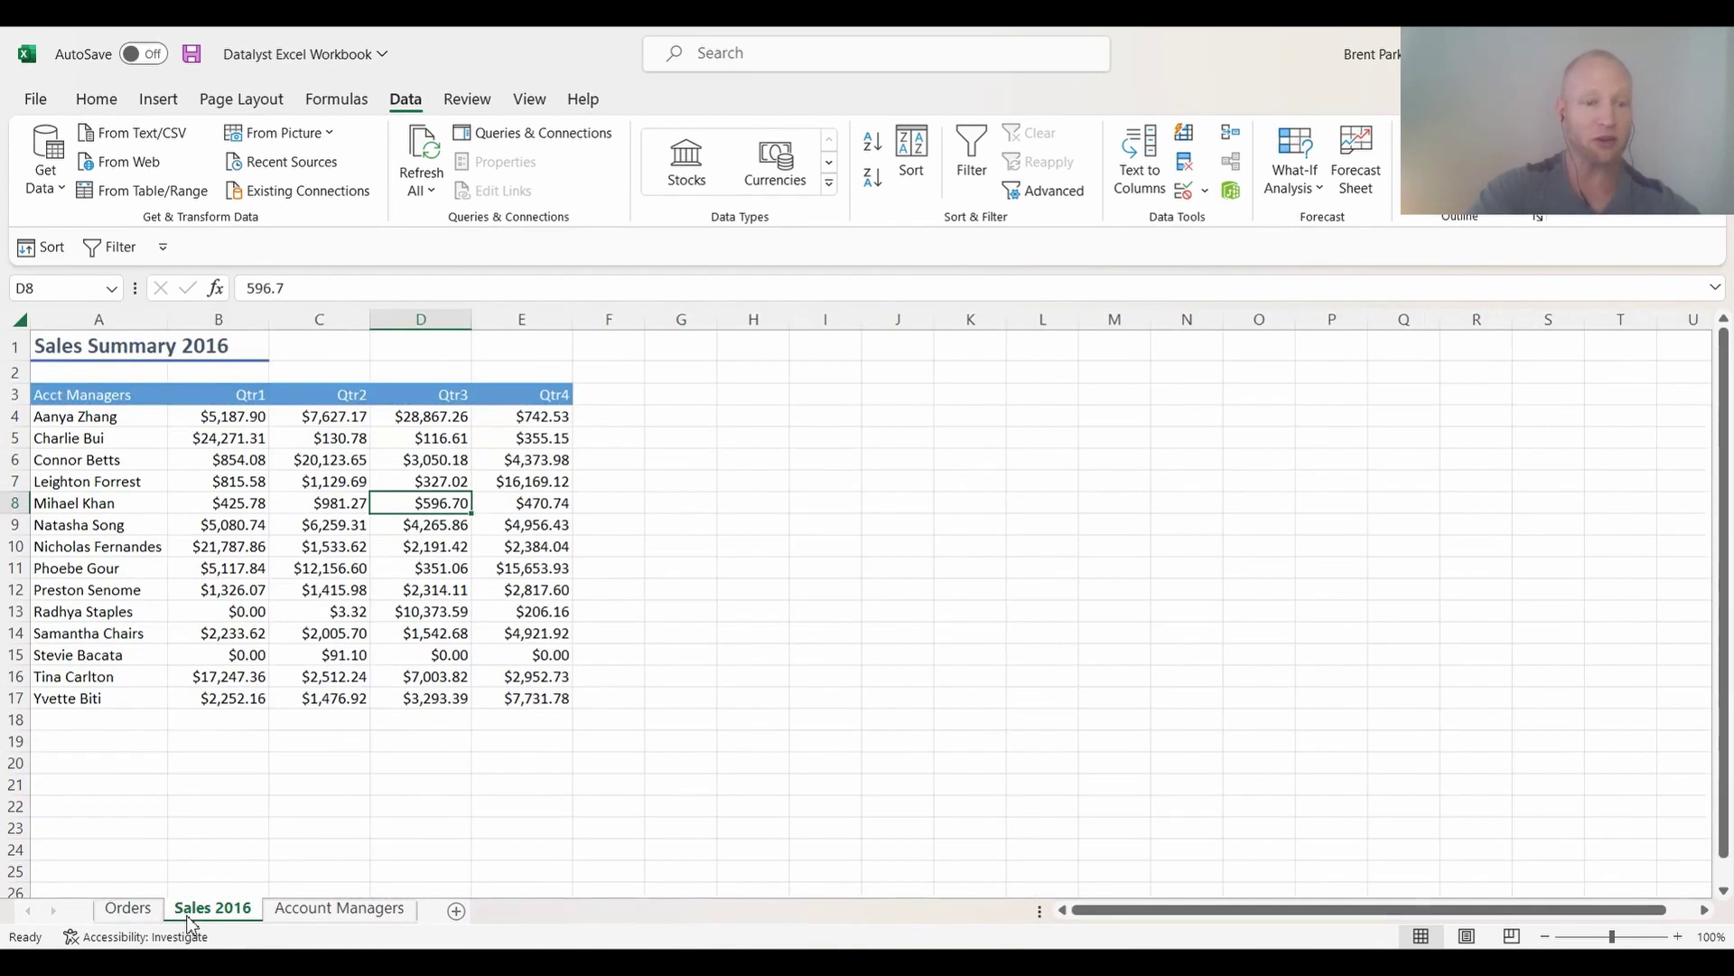
pyautogui.click(304, 916)
pyautogui.click(250, 916)
pyautogui.click(134, 916)
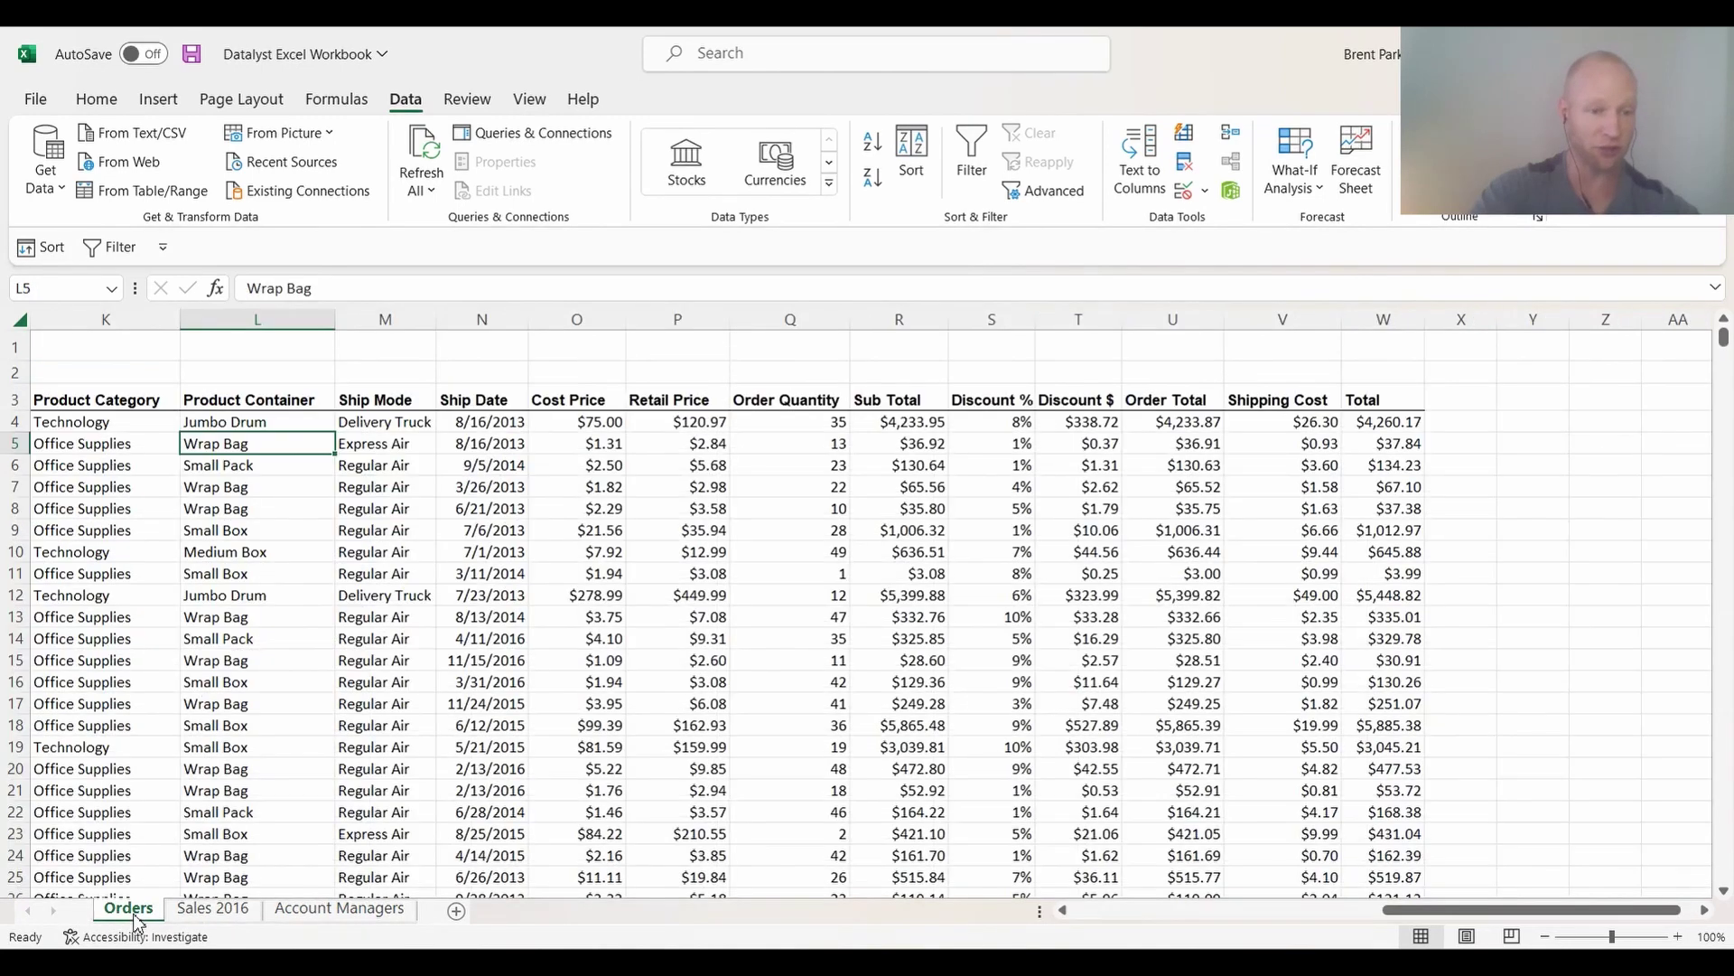
pyautogui.click(212, 910)
pyautogui.click(340, 910)
# Add a blank worksheet after Account Managers and delete it again.
pyautogui.click(457, 911)
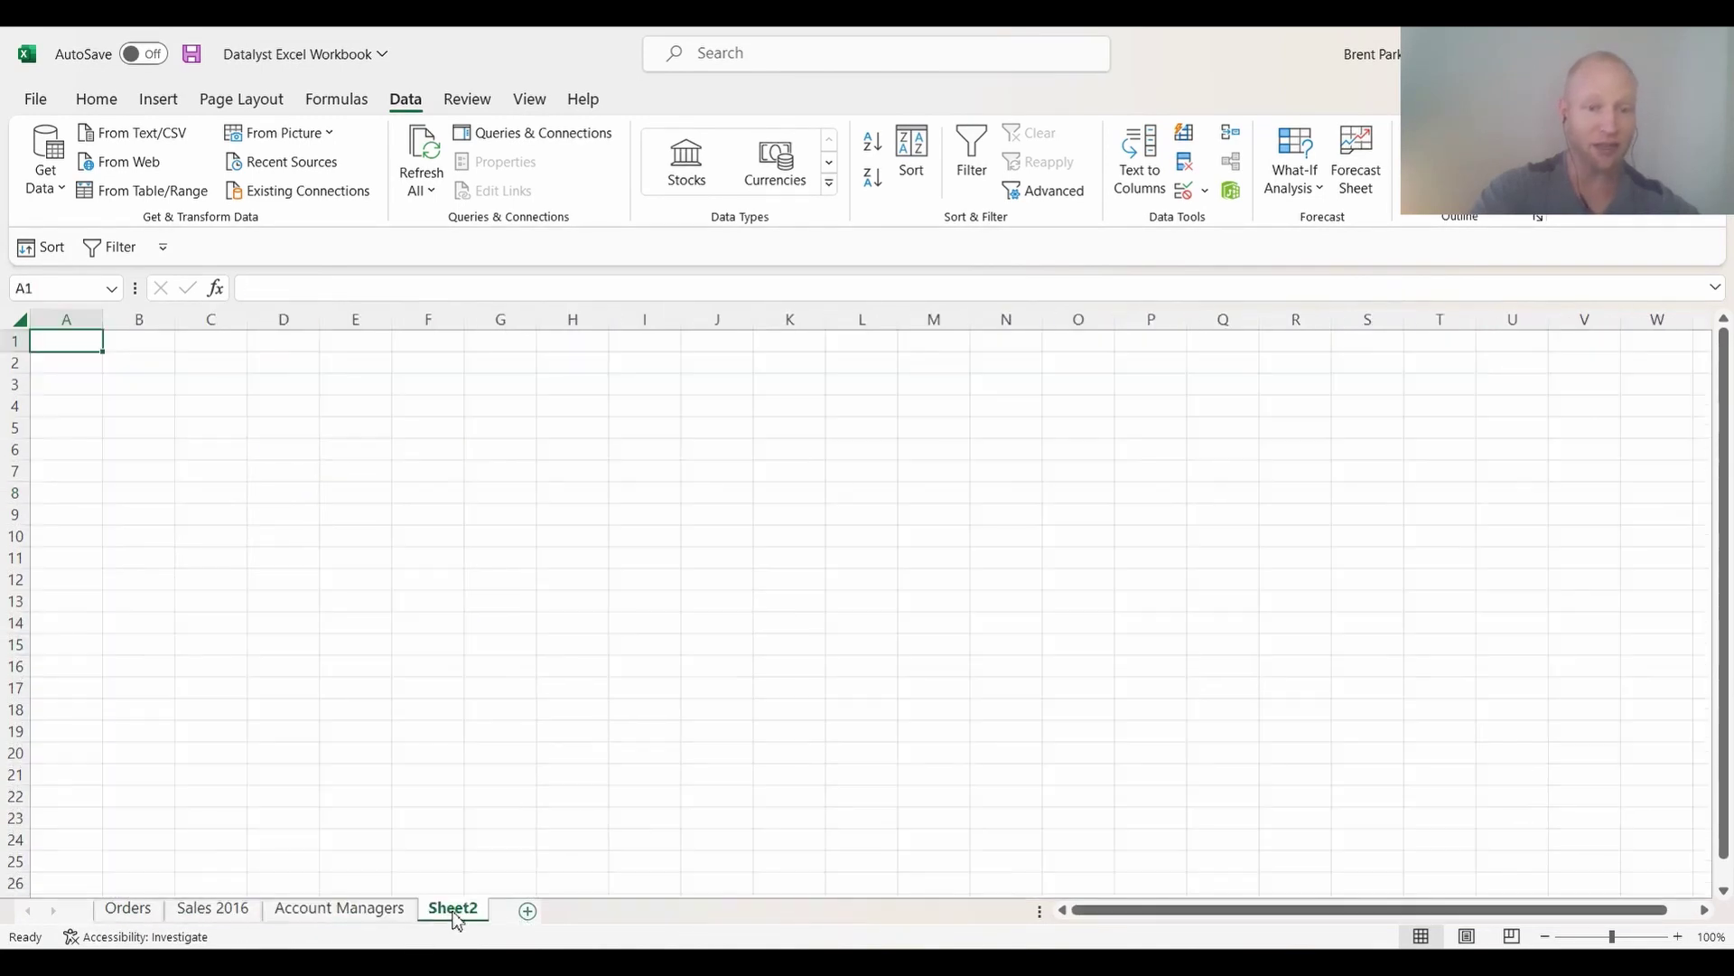
pyautogui.rightClick(452, 909)
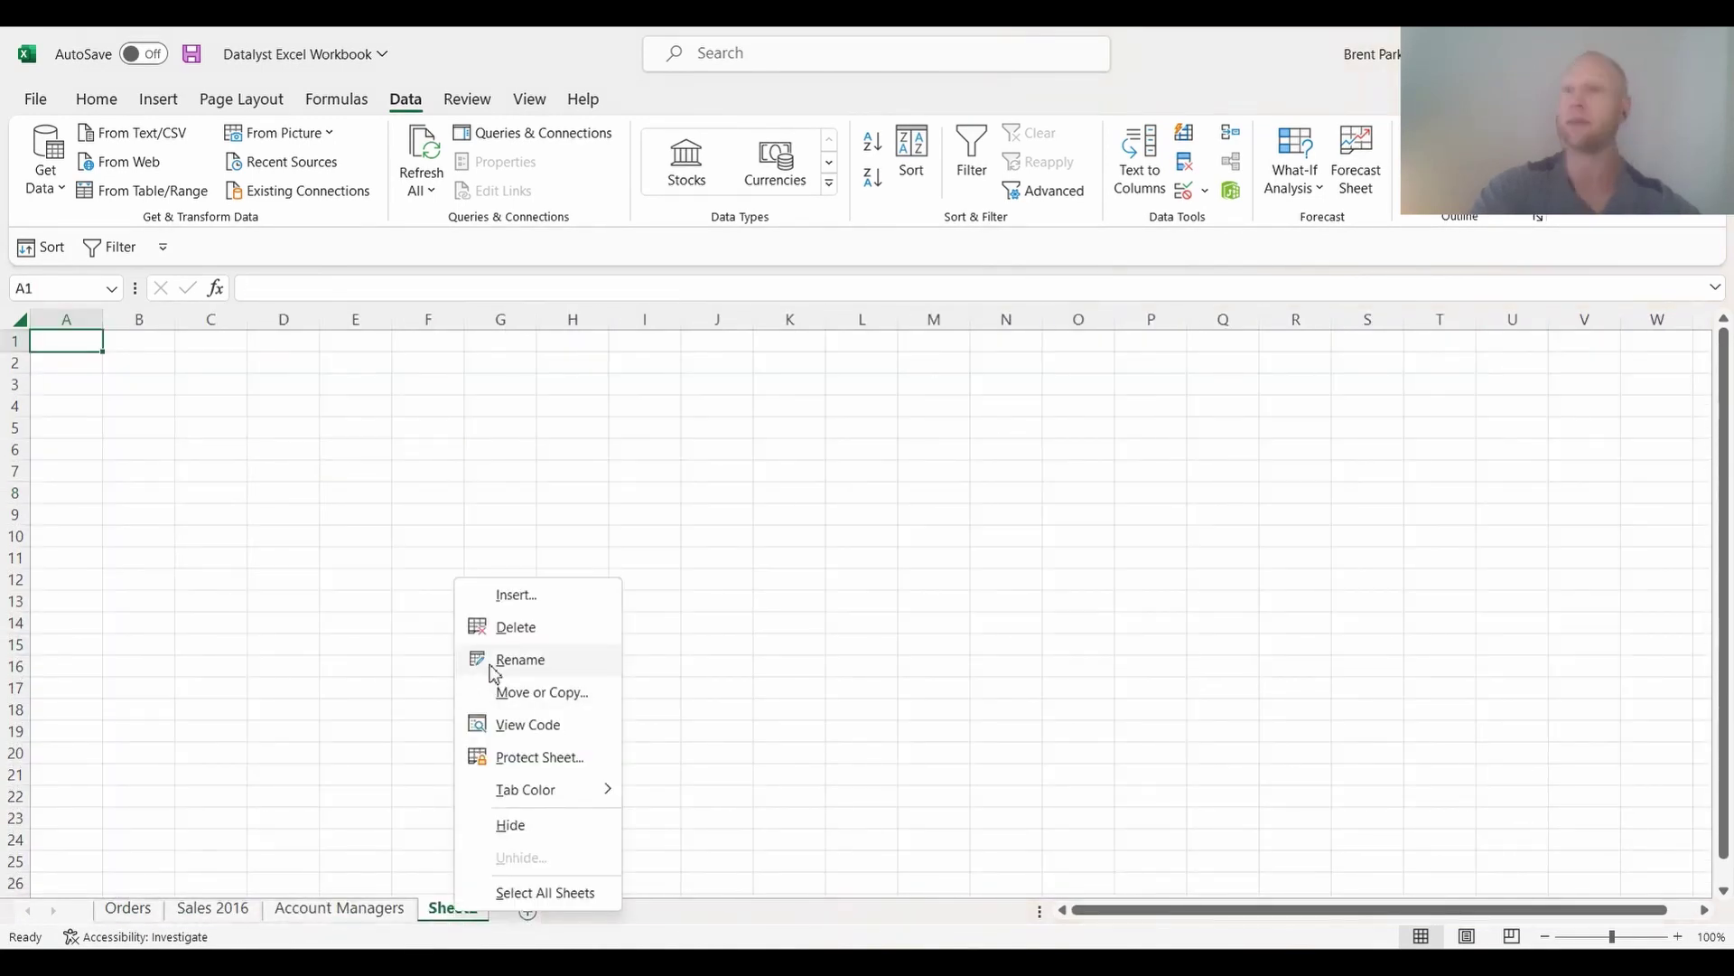
pyautogui.click(502, 627)
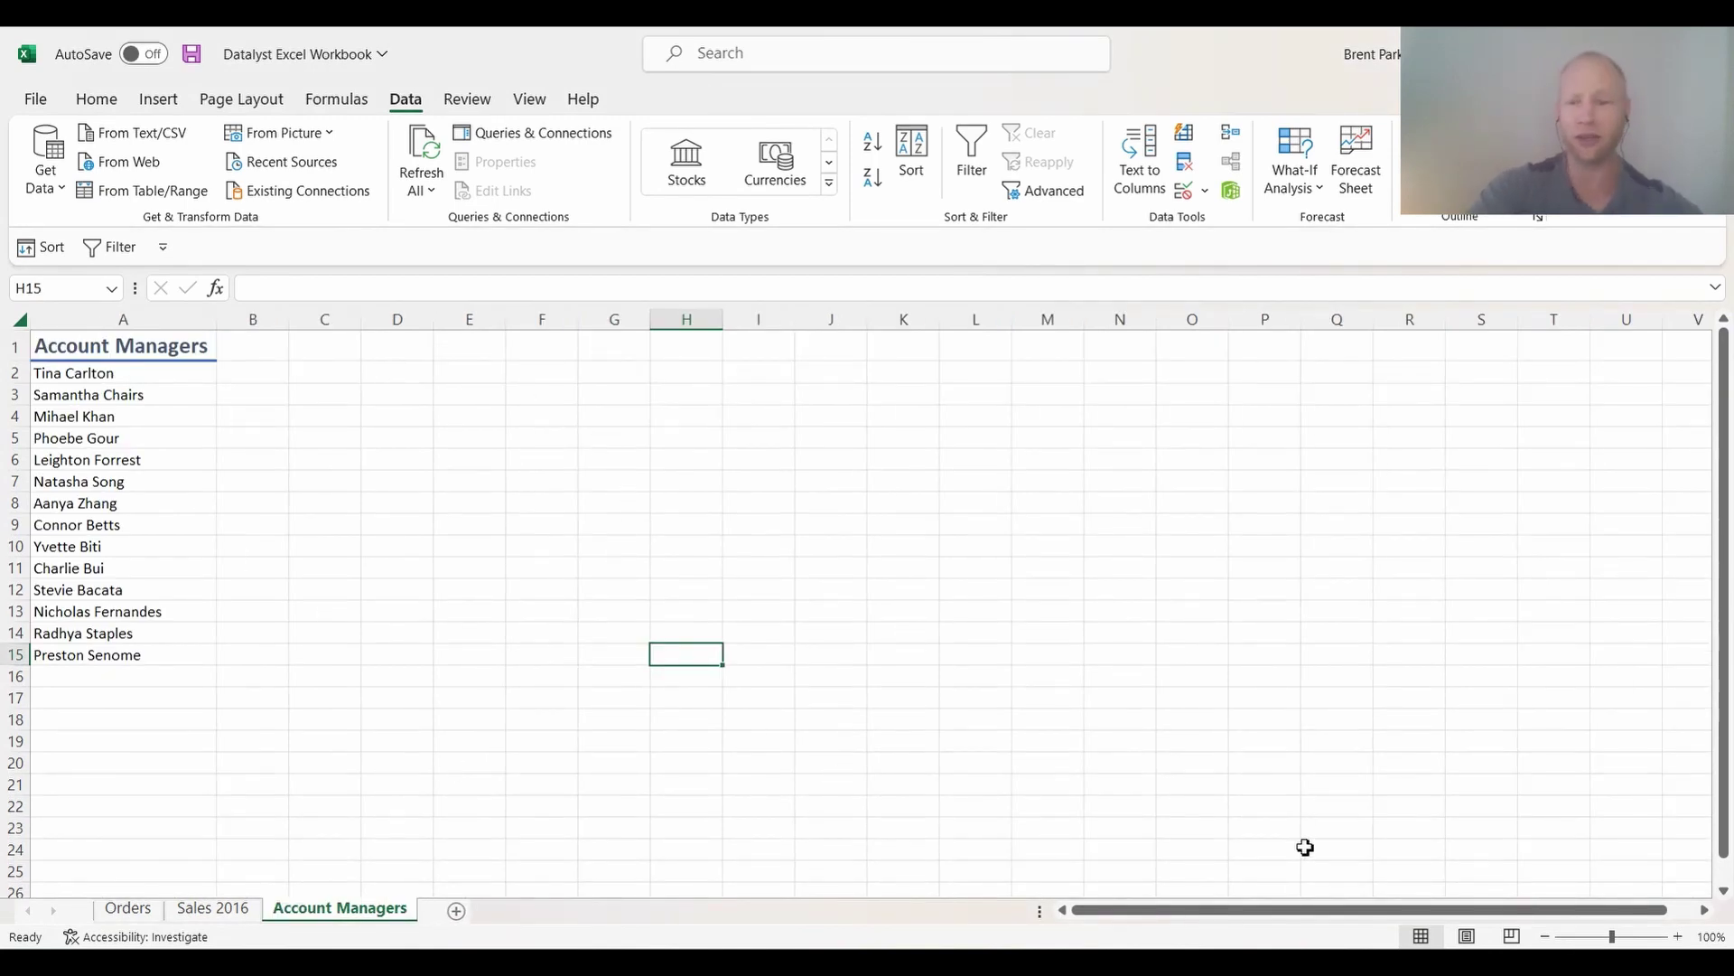
# Select the Total values in W4:W24 on the Orders sheet to read their average, count and sum.
pyautogui.moveTo(1613, 937)
pyautogui.mouseDown()
pyautogui.moveTo(1564, 938)
pyautogui.moveTo(1611, 933)
pyautogui.mouseUp()
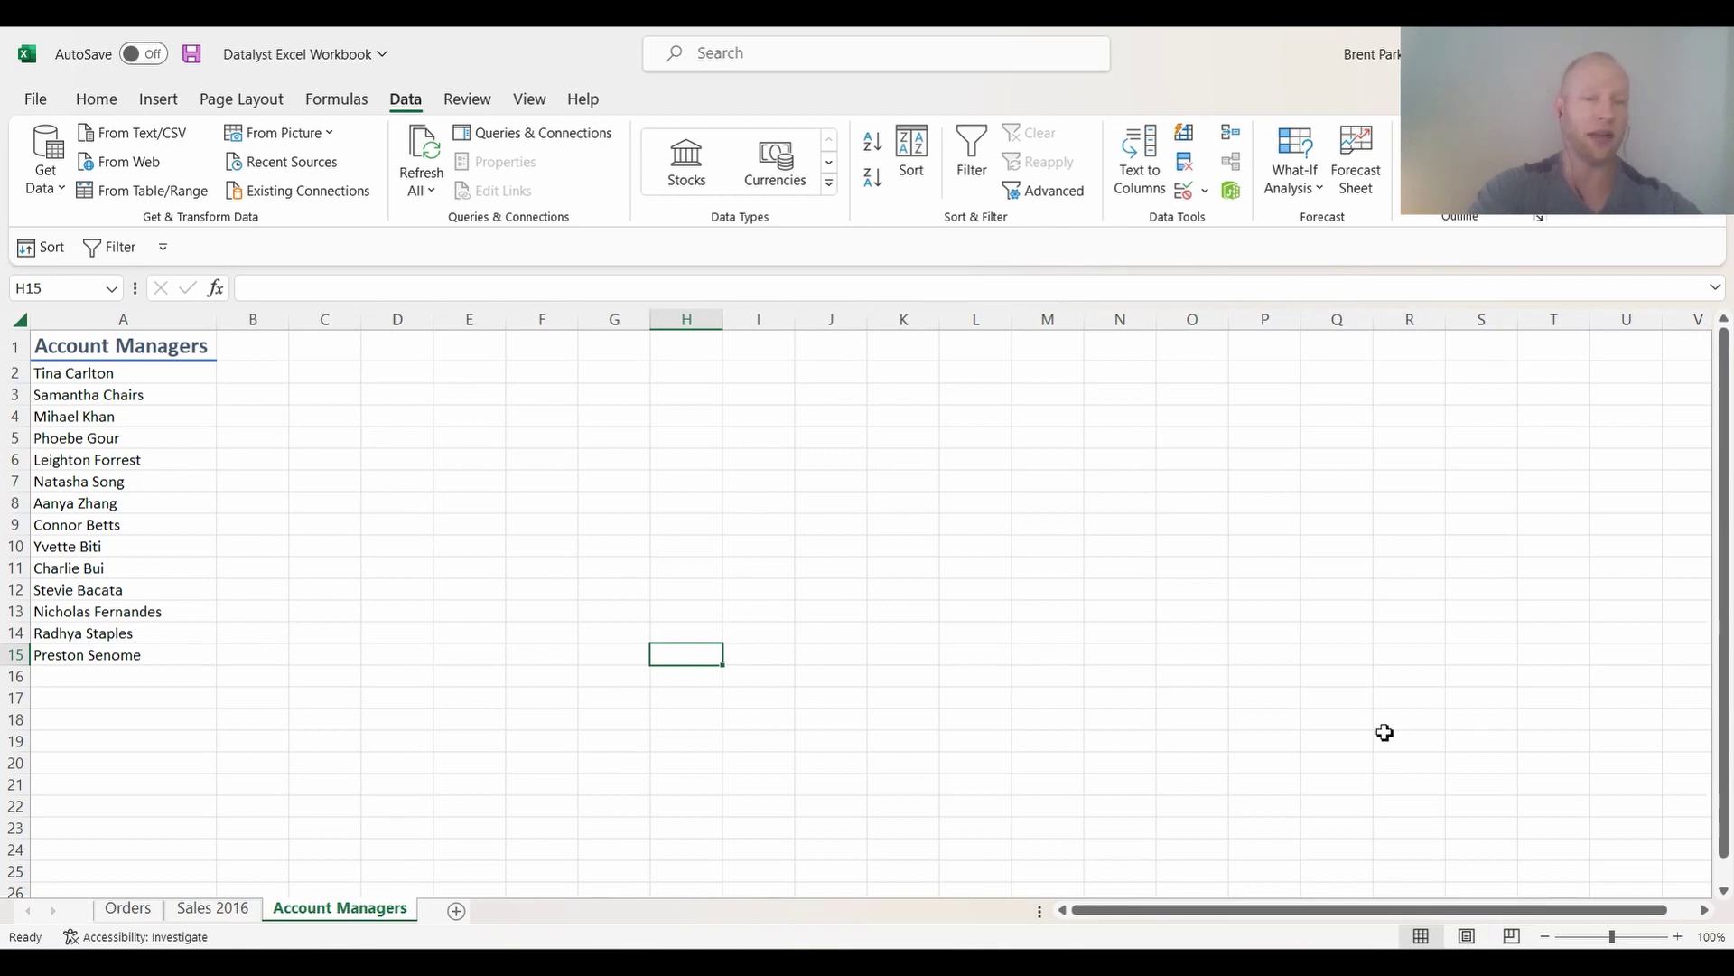
pyautogui.hotkey('ctrl', 'pageup')
pyautogui.hotkey('ctrl', 'pageup')
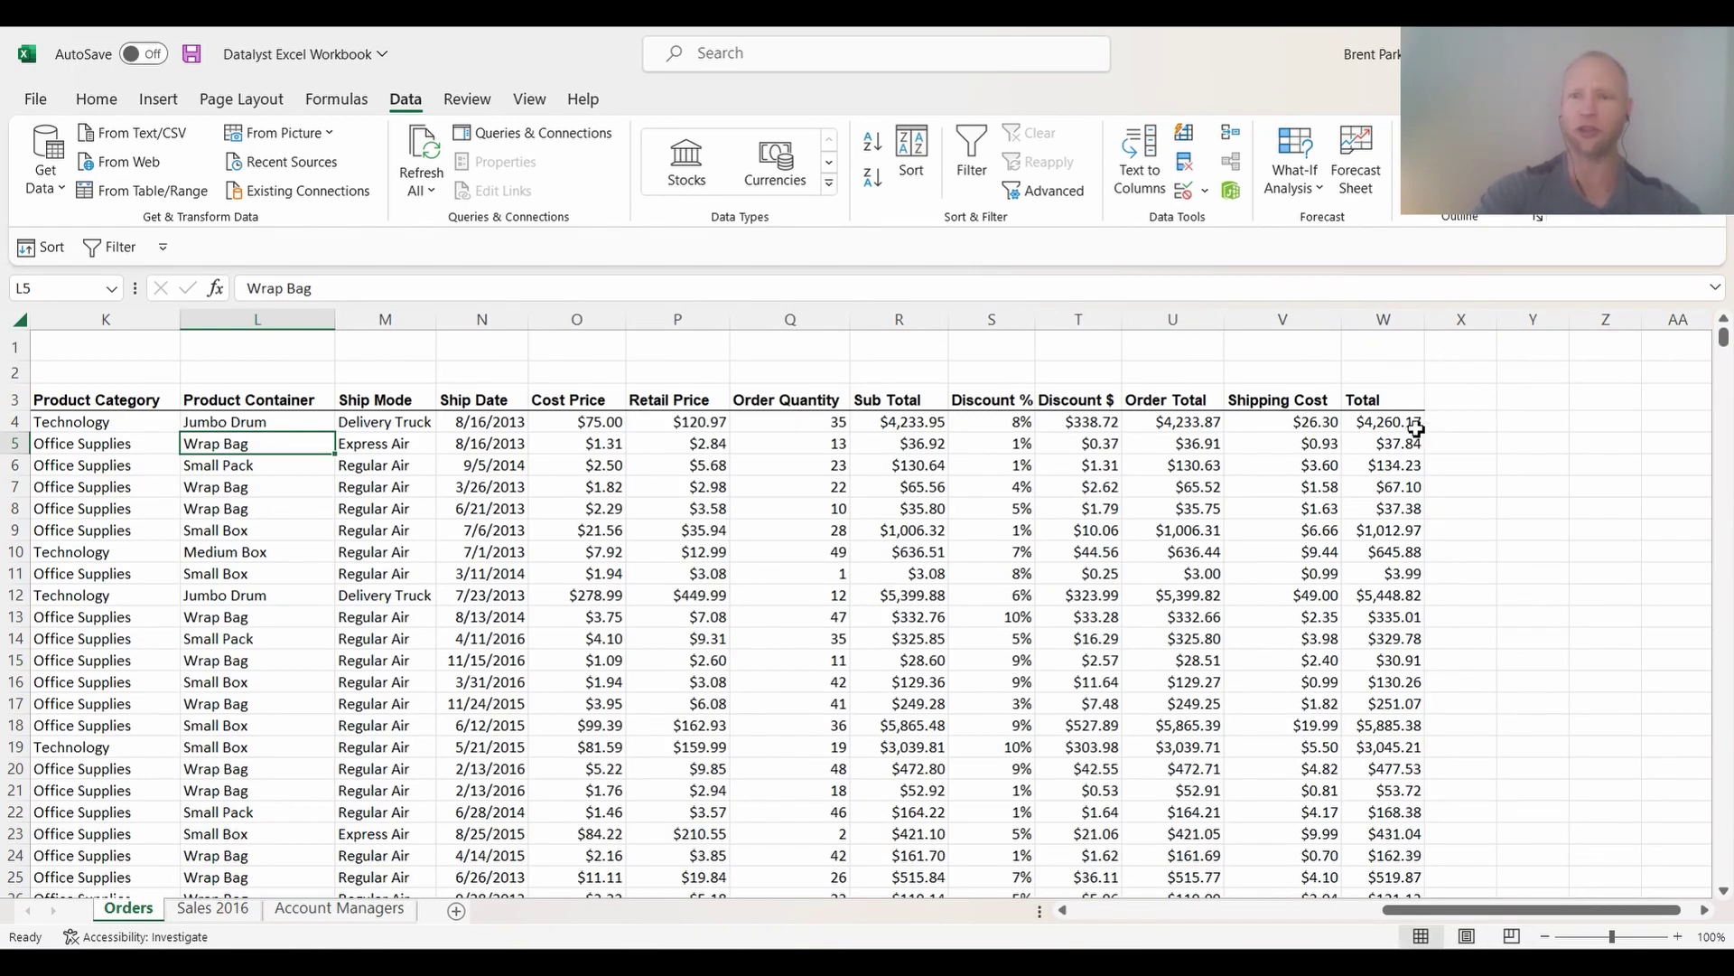
pyautogui.moveTo(1414, 421); pyautogui.dragTo(1404, 846)
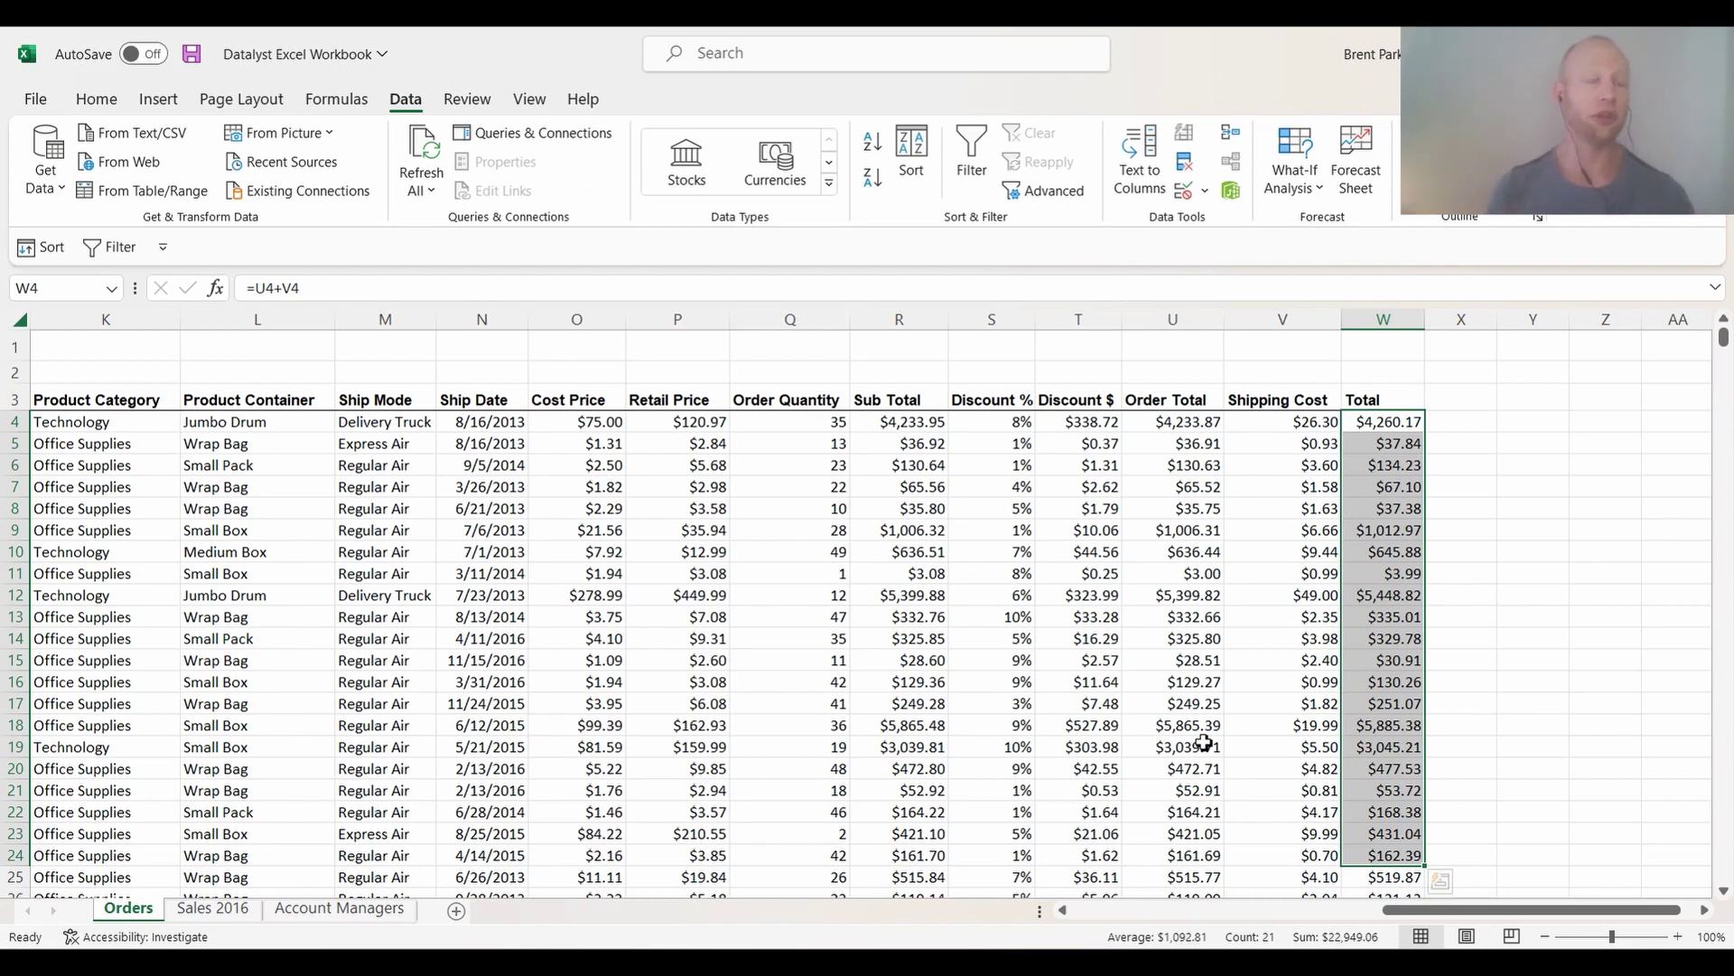
# Review the Save As file name and available file formats for the workbook, and return to the worksheet without saving.
pyautogui.click(38, 103)
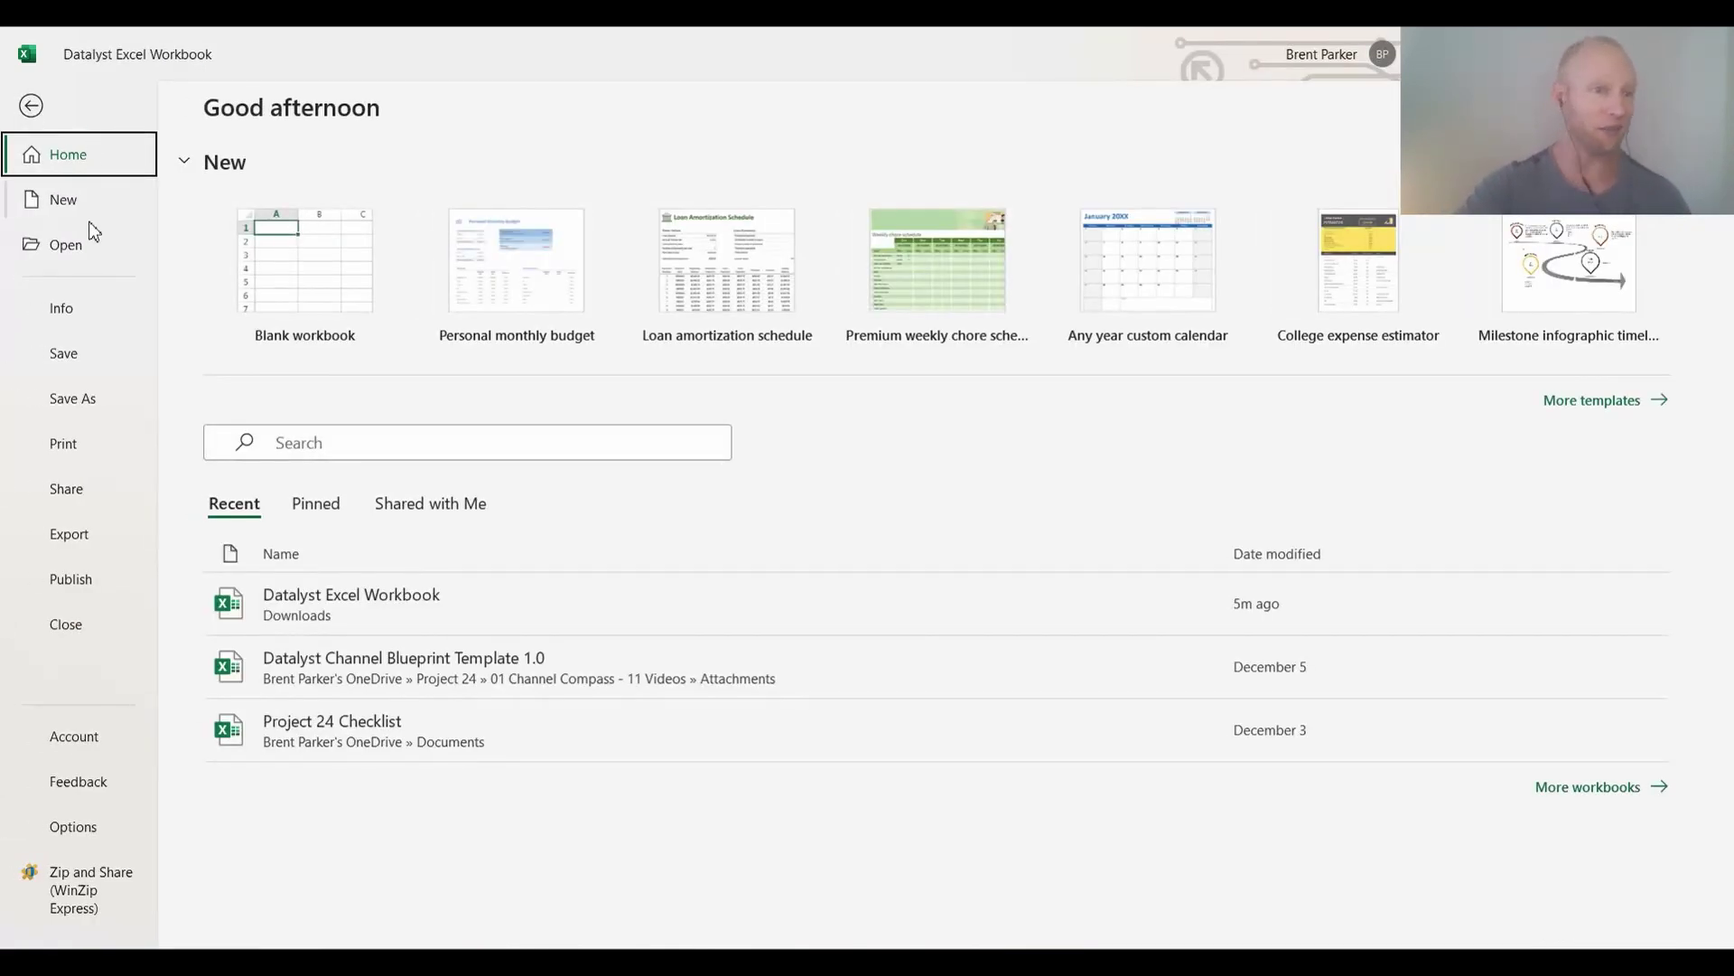
pyautogui.click(90, 402)
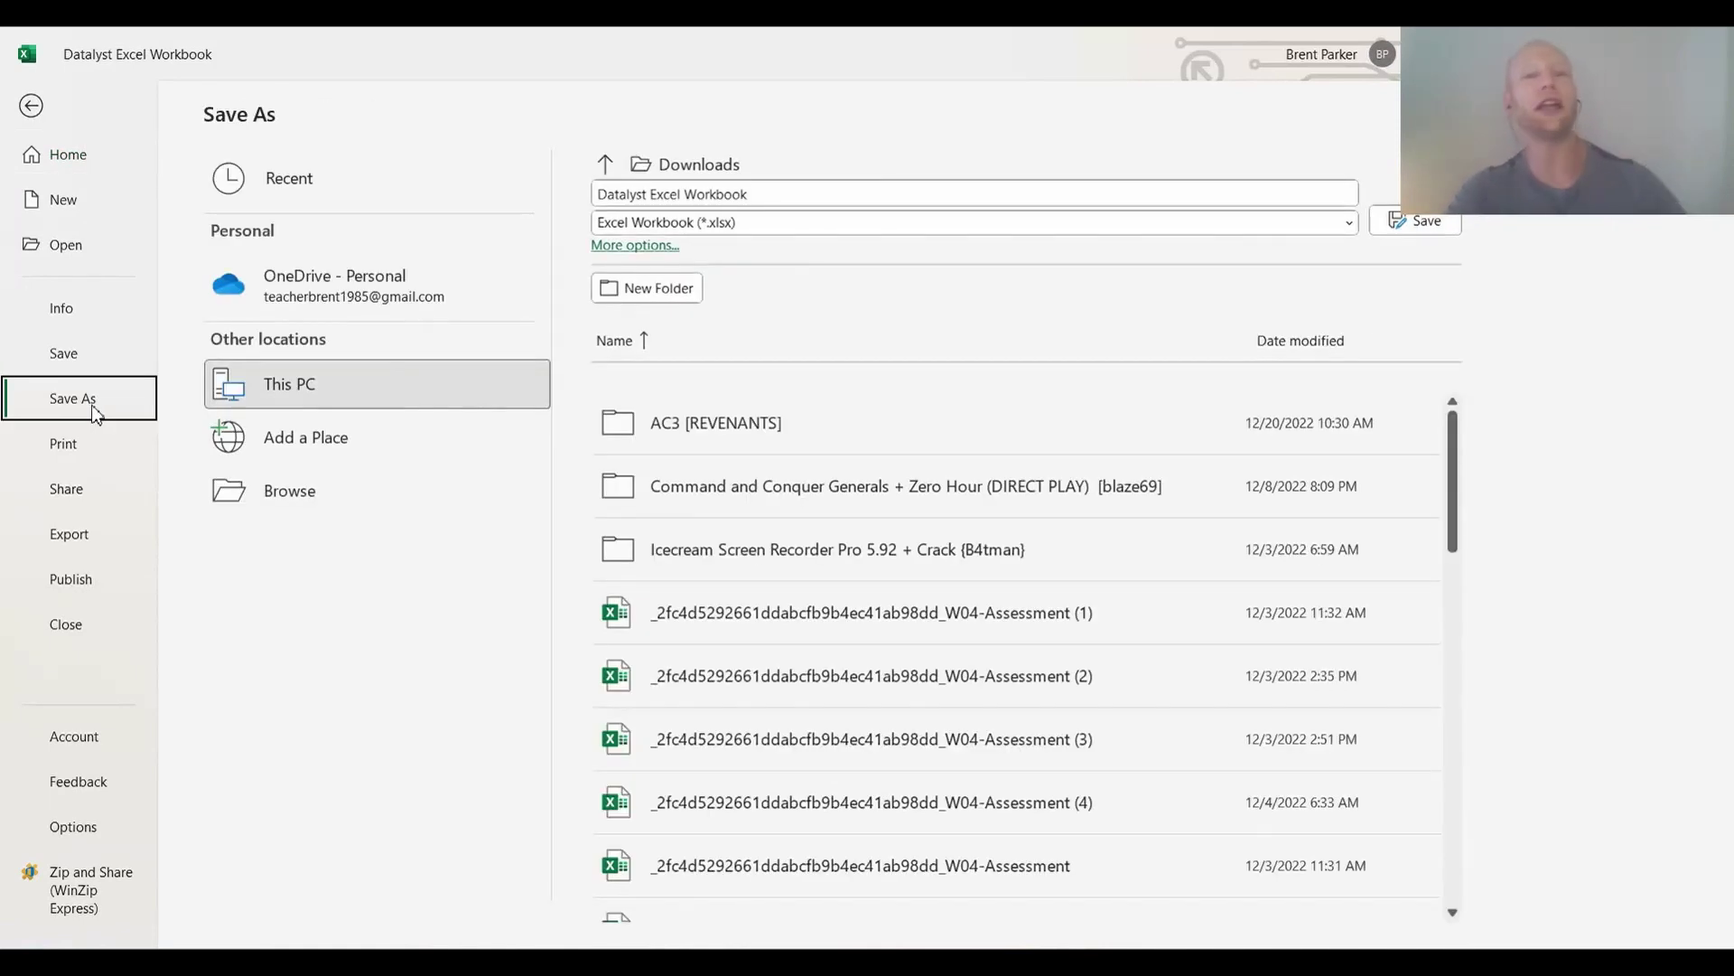
pyautogui.click(775, 190)
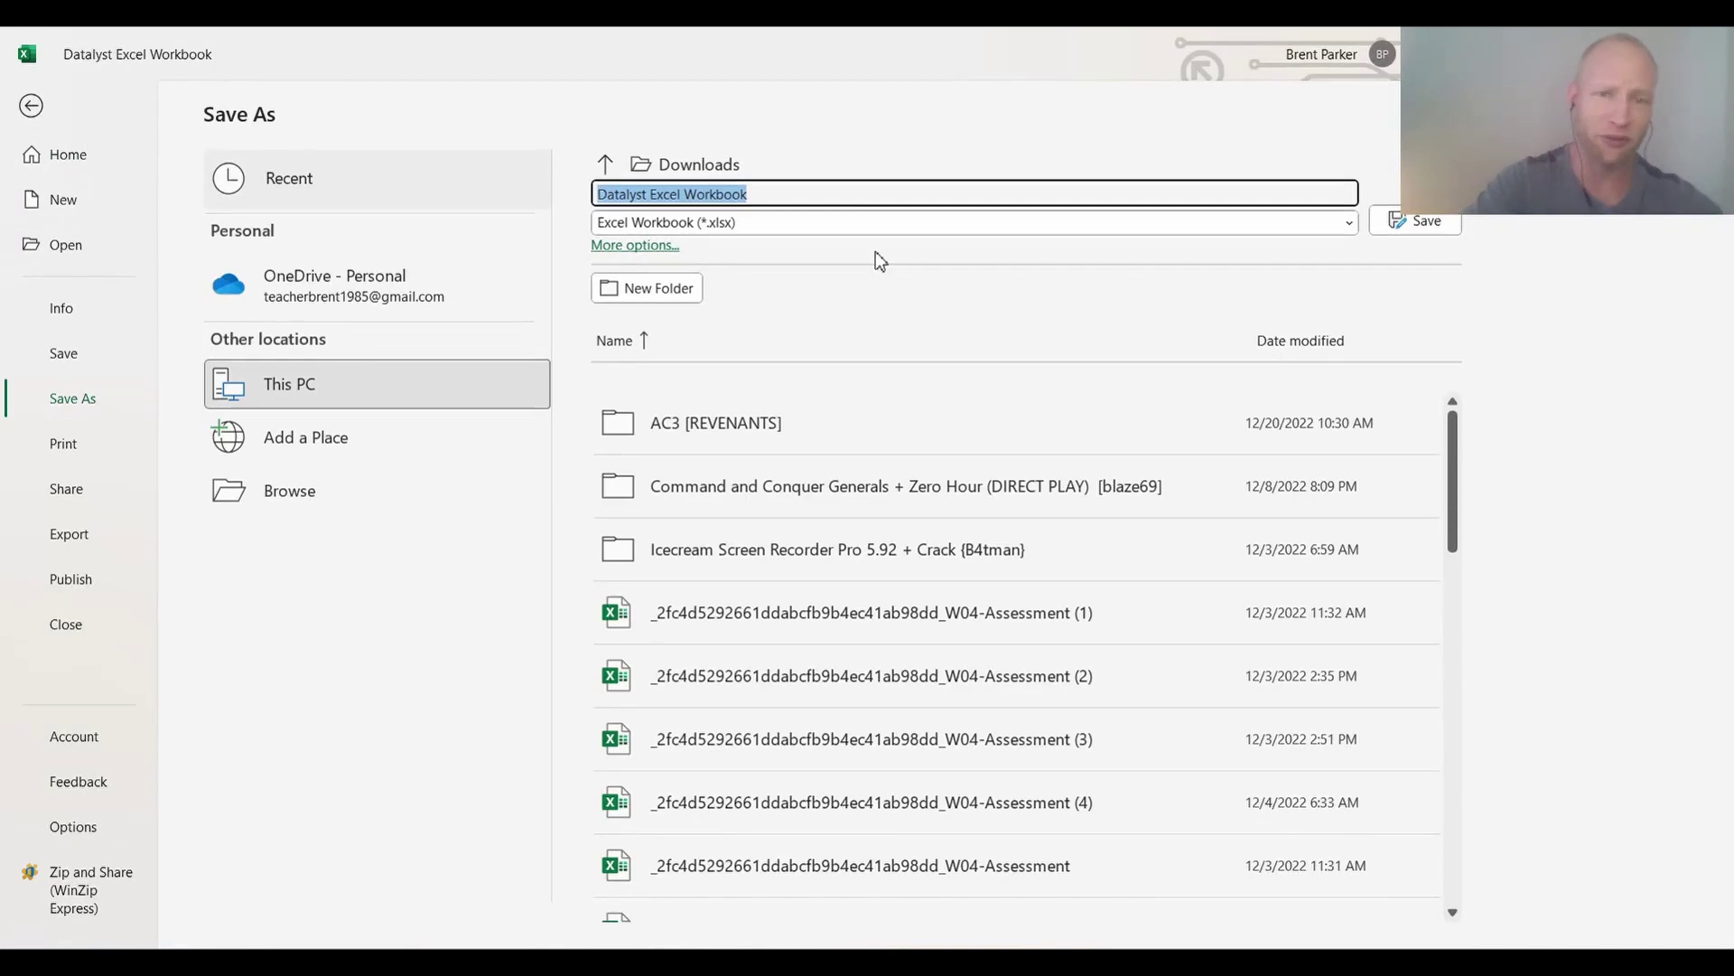
pyautogui.click(843, 225)
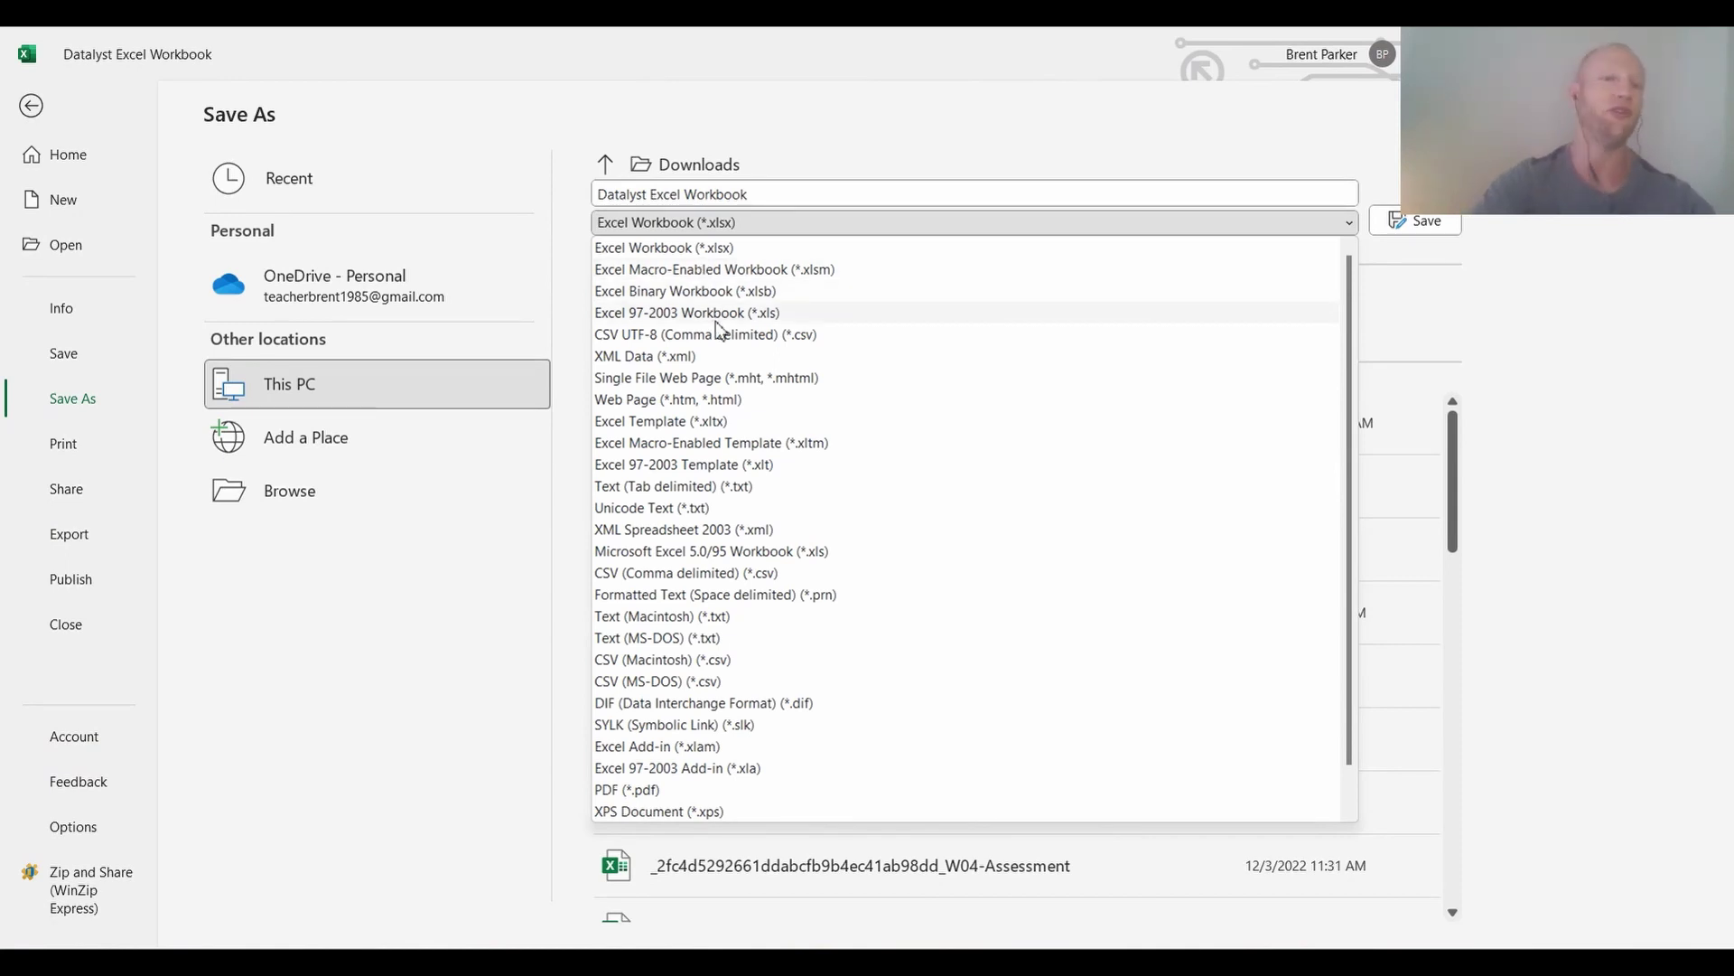
pyautogui.click(724, 222)
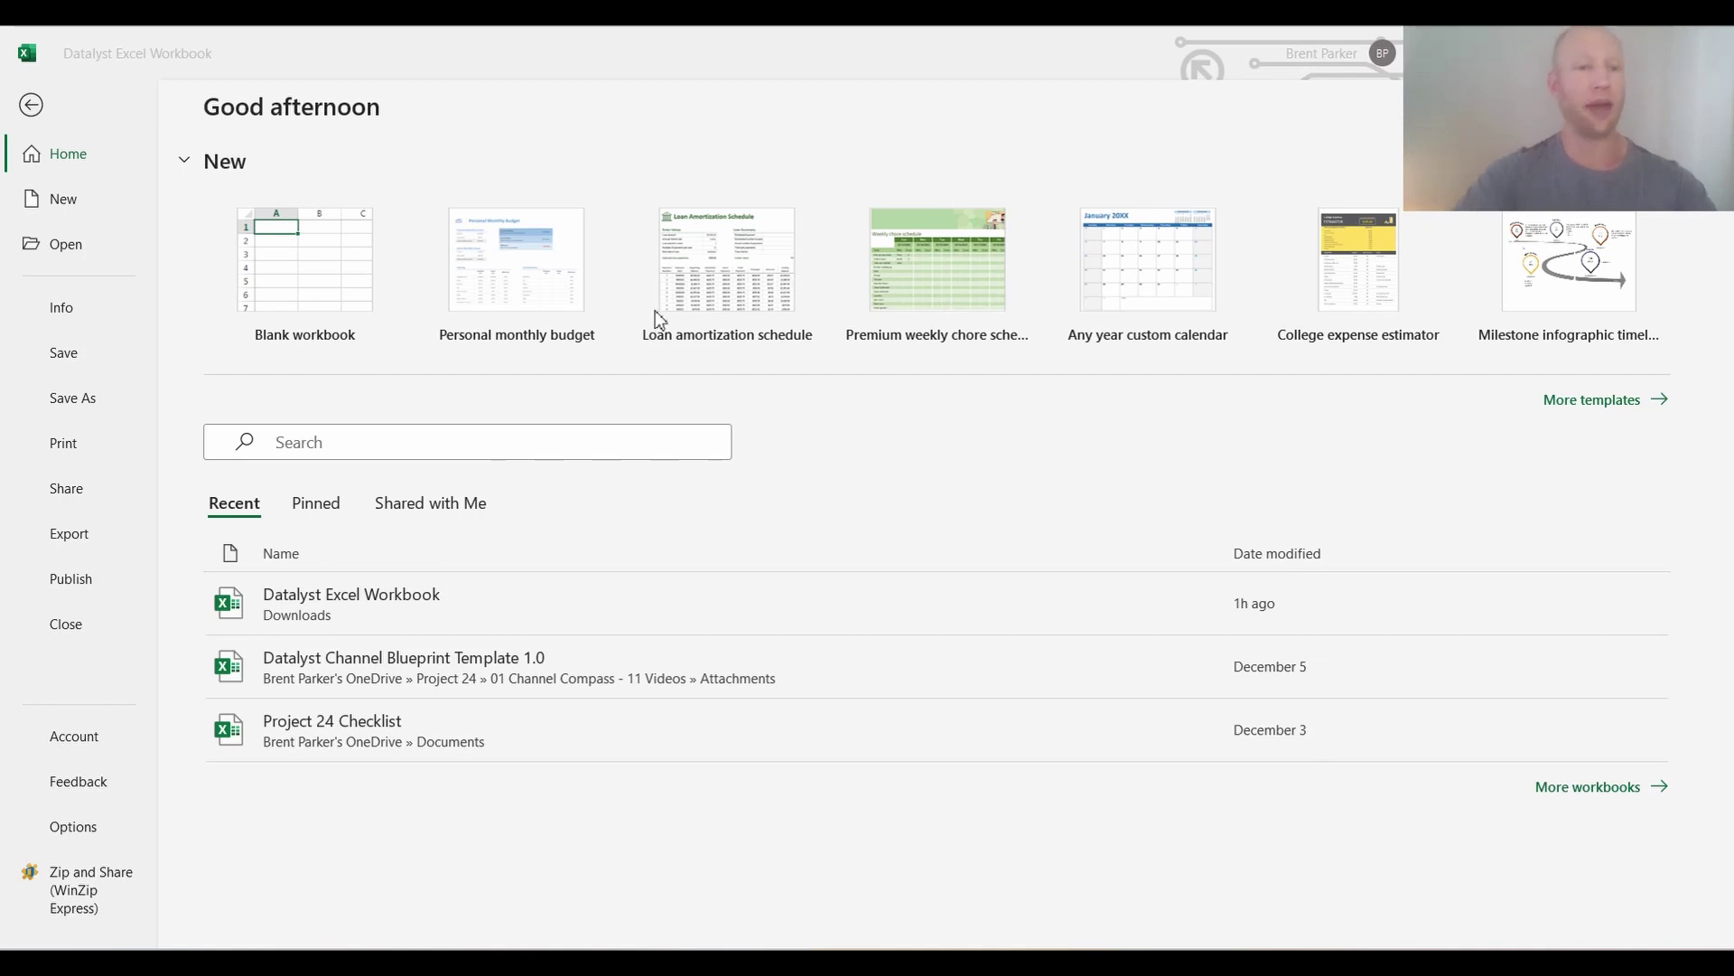
pyautogui.click(36, 107)
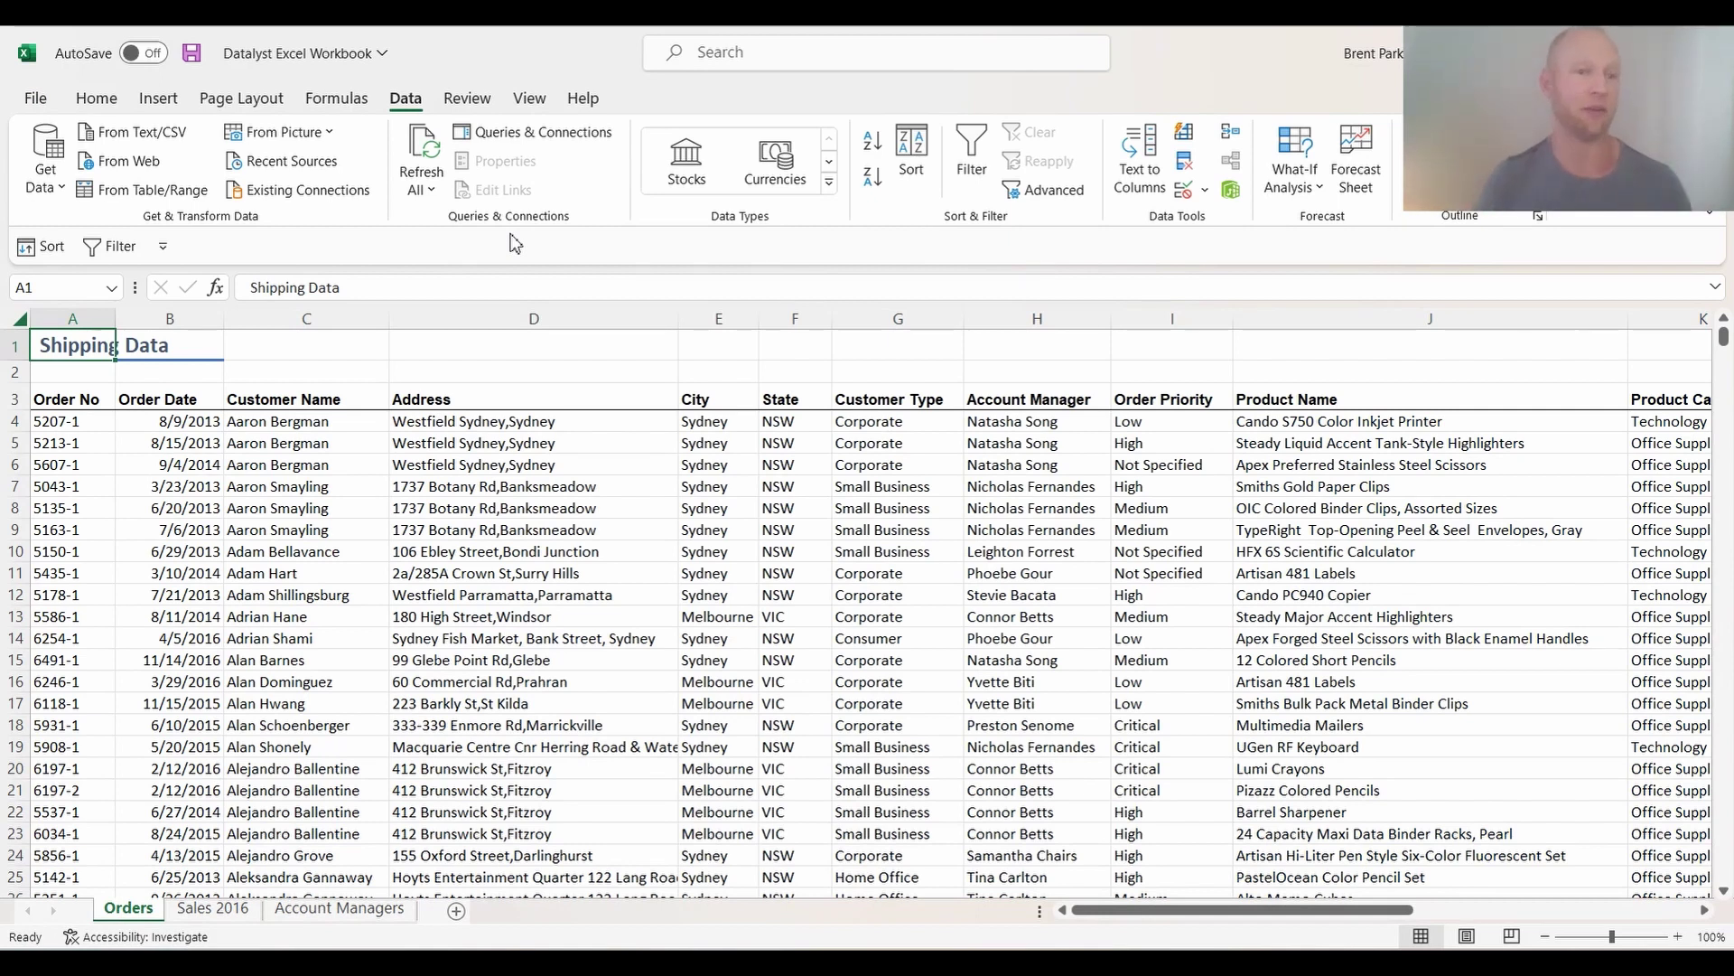
# Look down through the shipping records on the Orders sheet and return to cell A1.
pyautogui.scroll(-20, 849, 532)
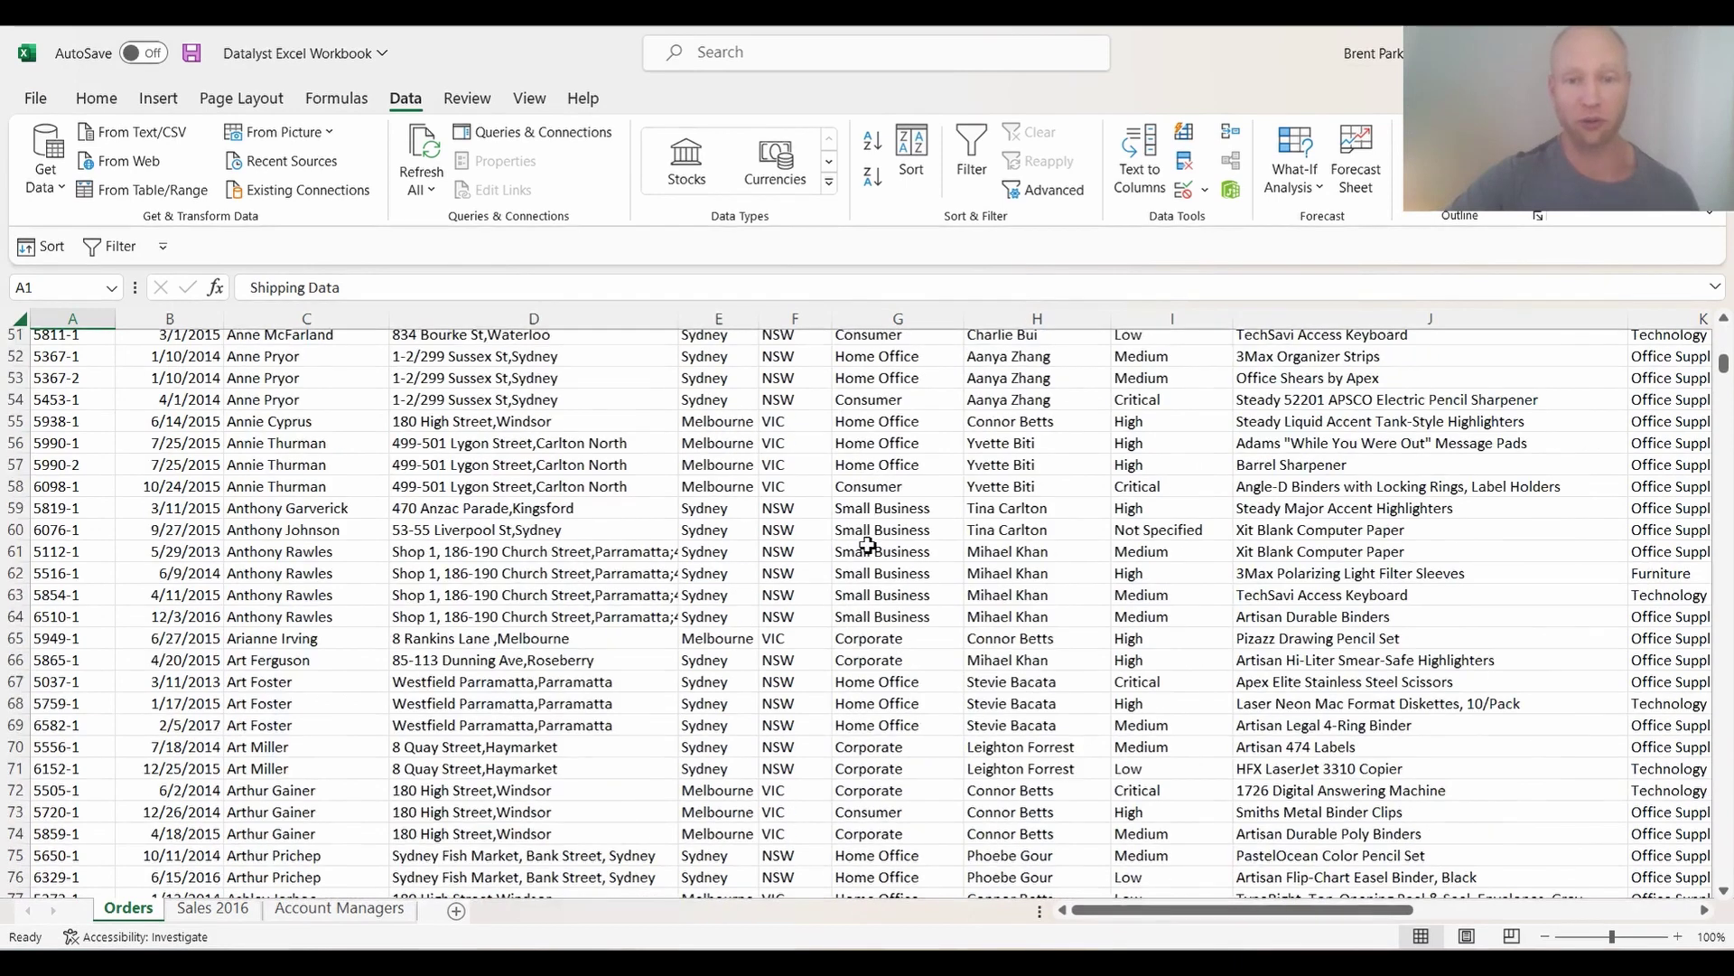
pyautogui.scroll(-1, 873, 532)
pyautogui.click(874, 532)
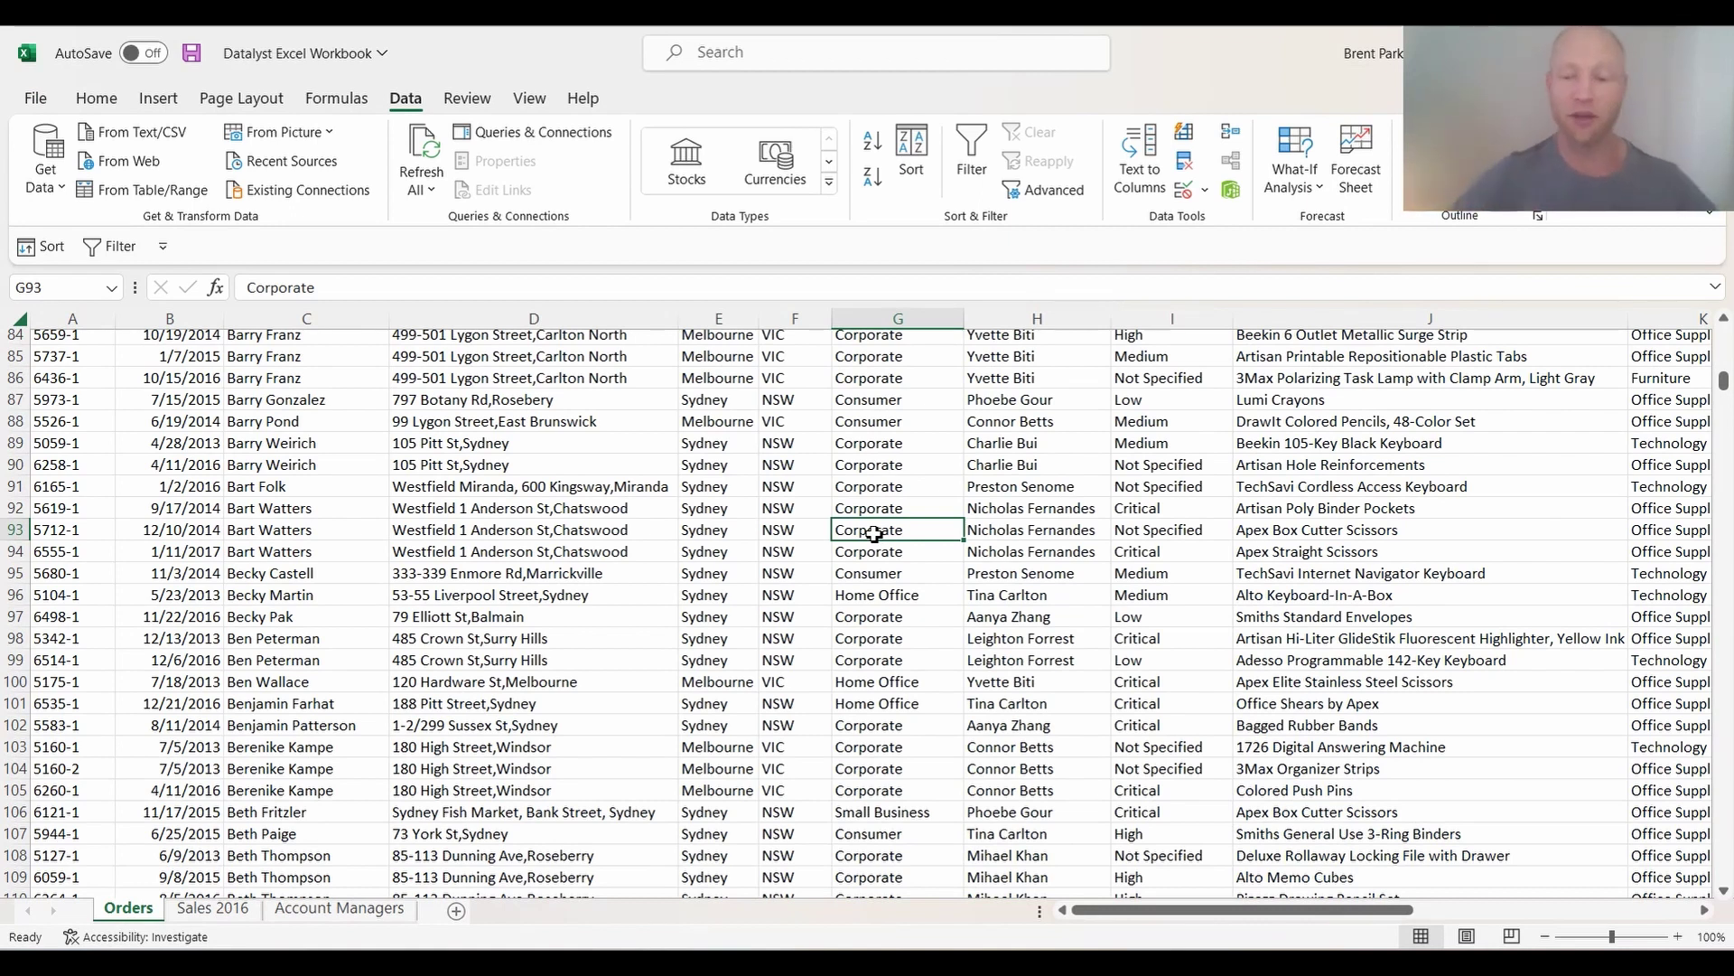
pyautogui.hotkey('ctrl', 'Home')
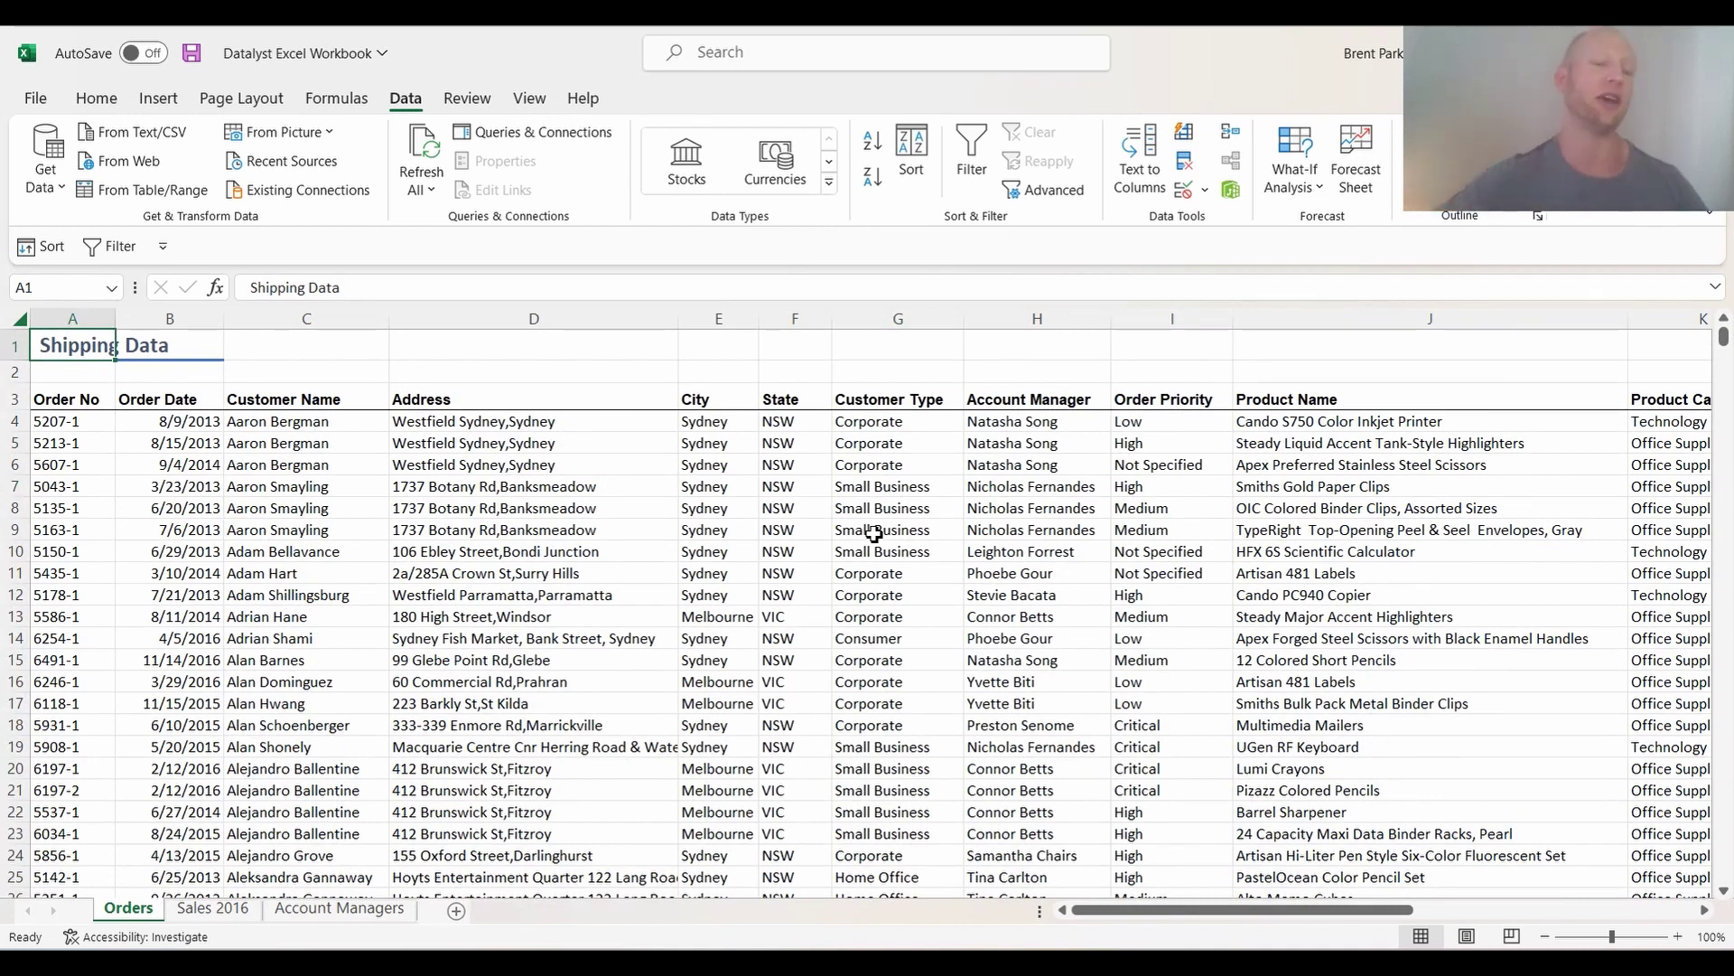
# Examine the account managers' quarterly figures on the Sales 2016 sheet, highlighting the Qtr4 and Qtr3 columns and individual rows.
pyautogui.click(233, 909)
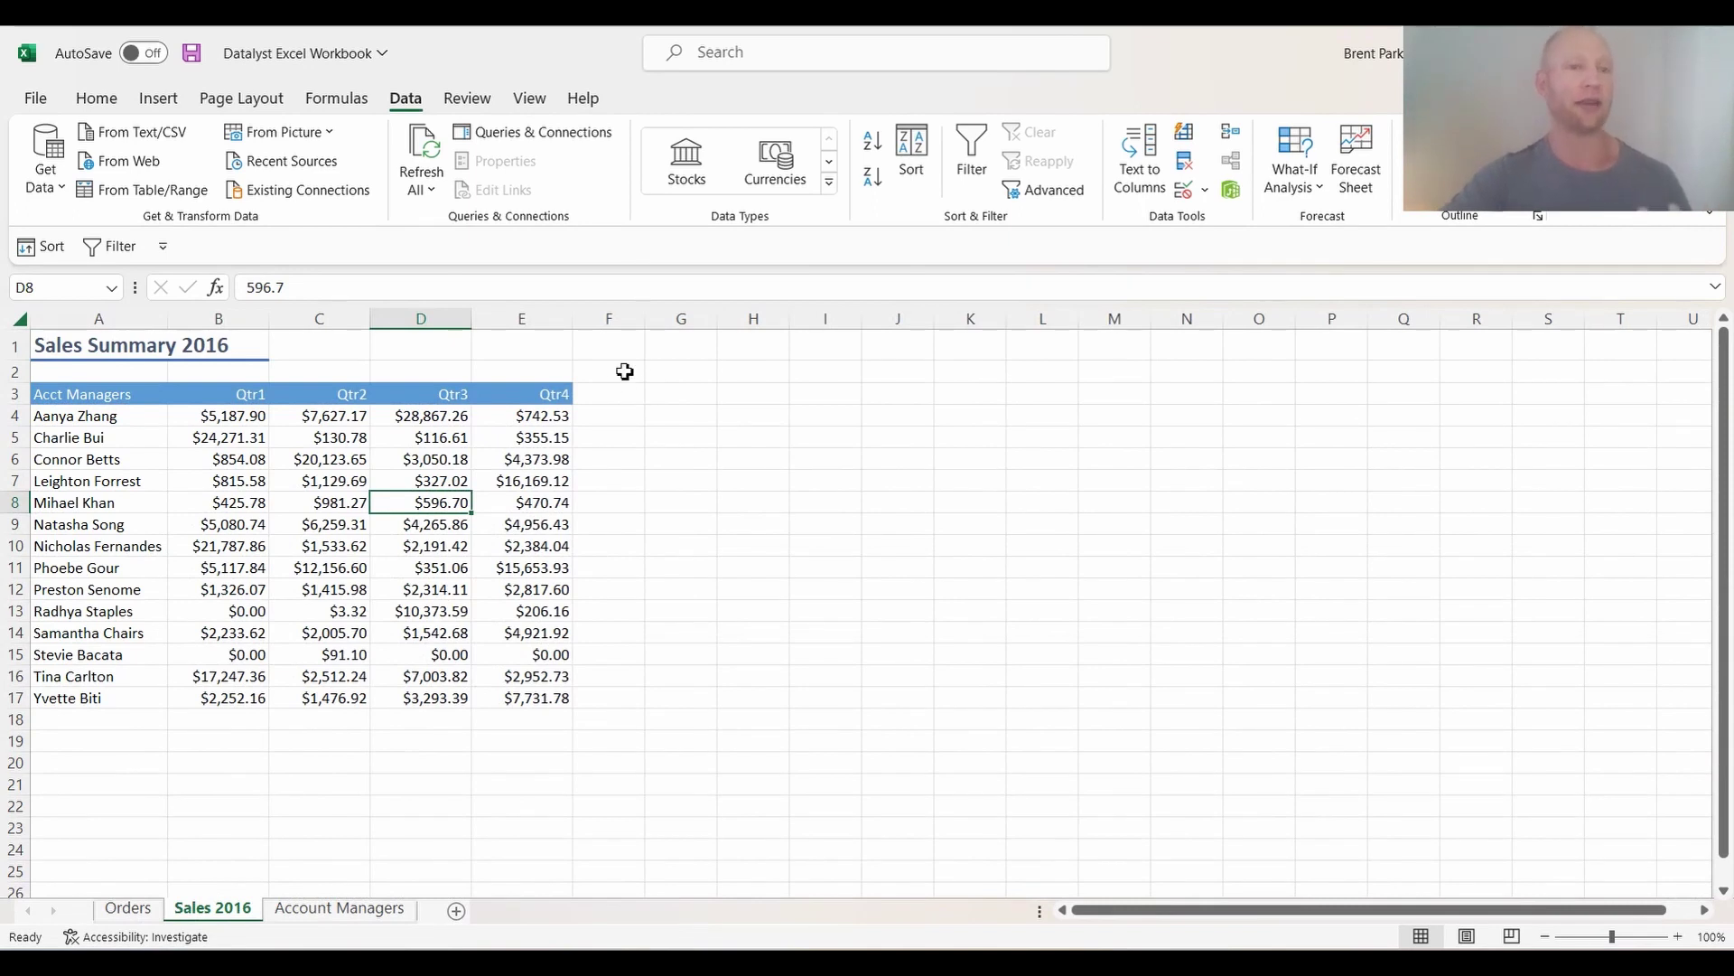
pyautogui.click(554, 393)
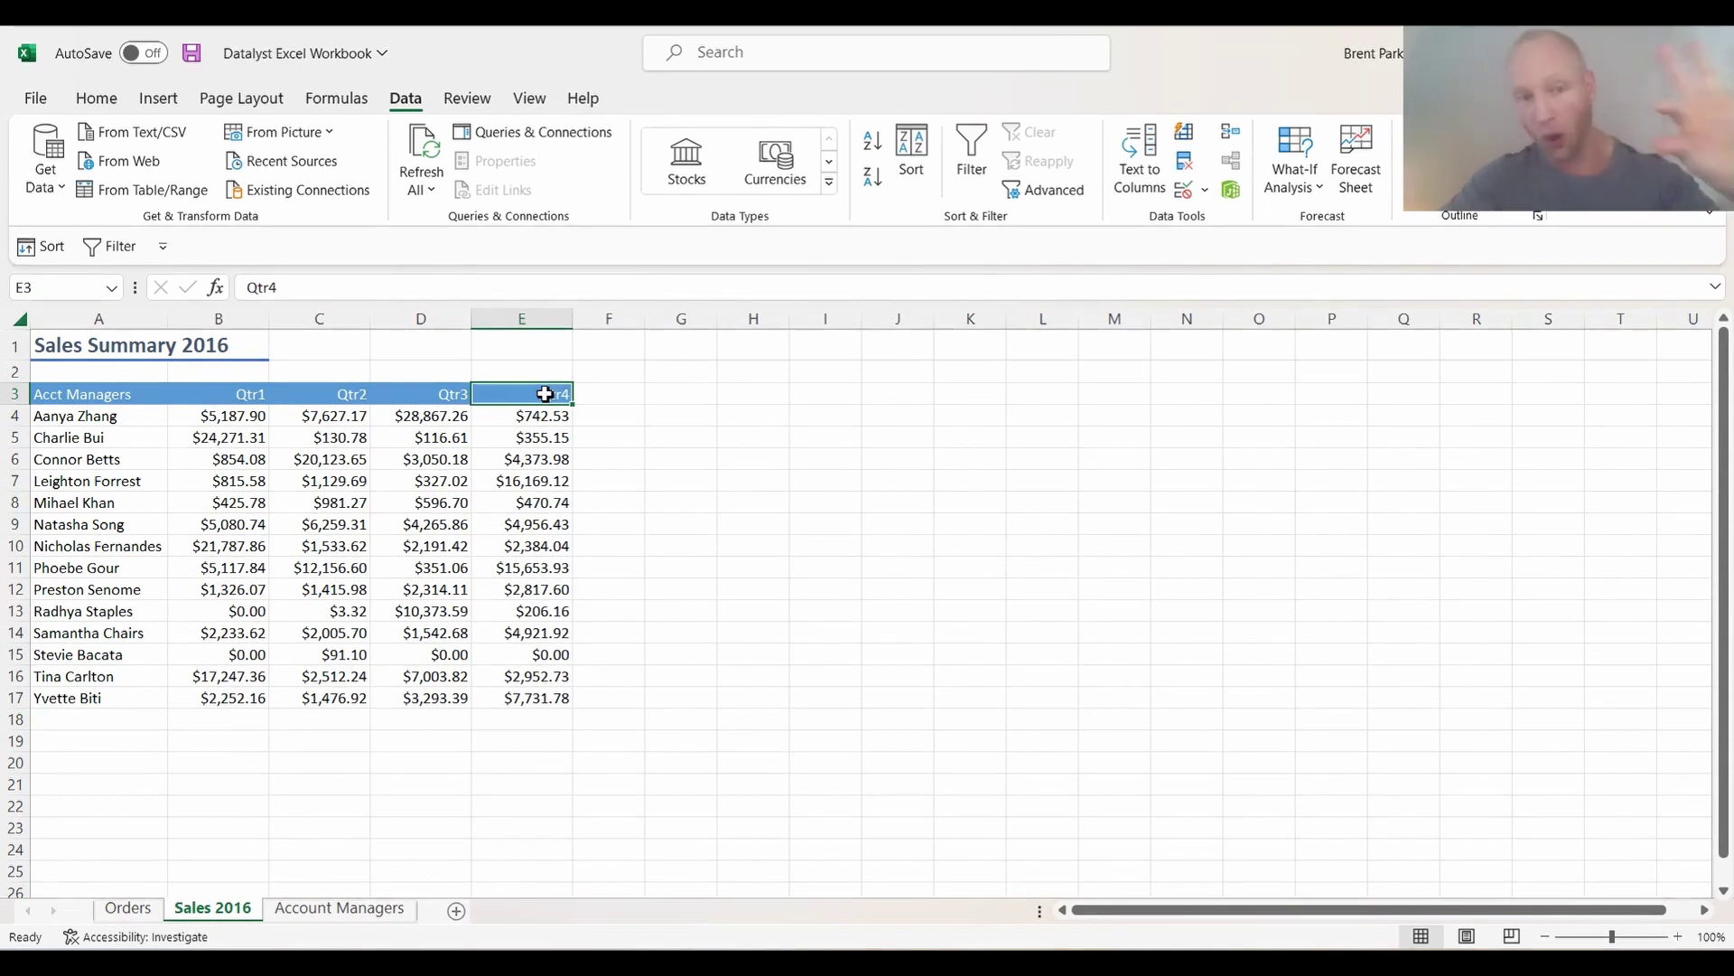
pyautogui.moveTo(545, 393); pyautogui.dragTo(544, 698)
pyautogui.click(647, 446)
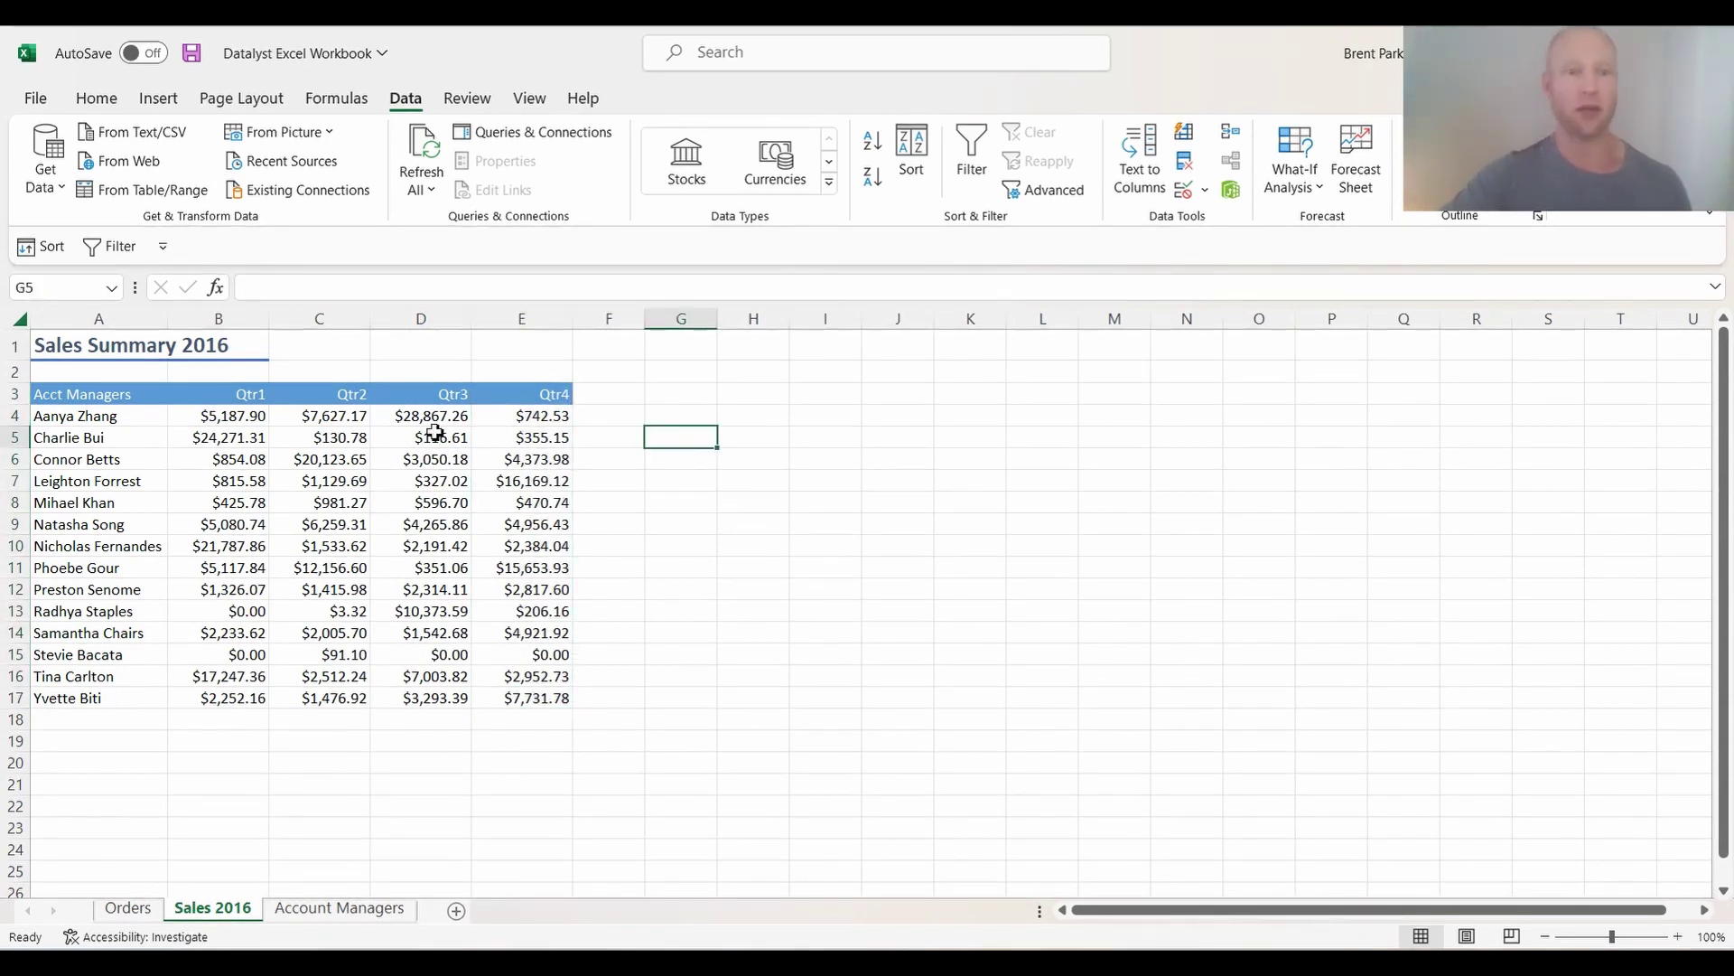
pyautogui.moveTo(439, 438); pyautogui.dragTo(432, 699)
pyautogui.moveTo(126, 543); pyautogui.dragTo(421, 437)
pyautogui.moveTo(542, 633); pyautogui.dragTo(226, 633)
pyautogui.click(747, 498)
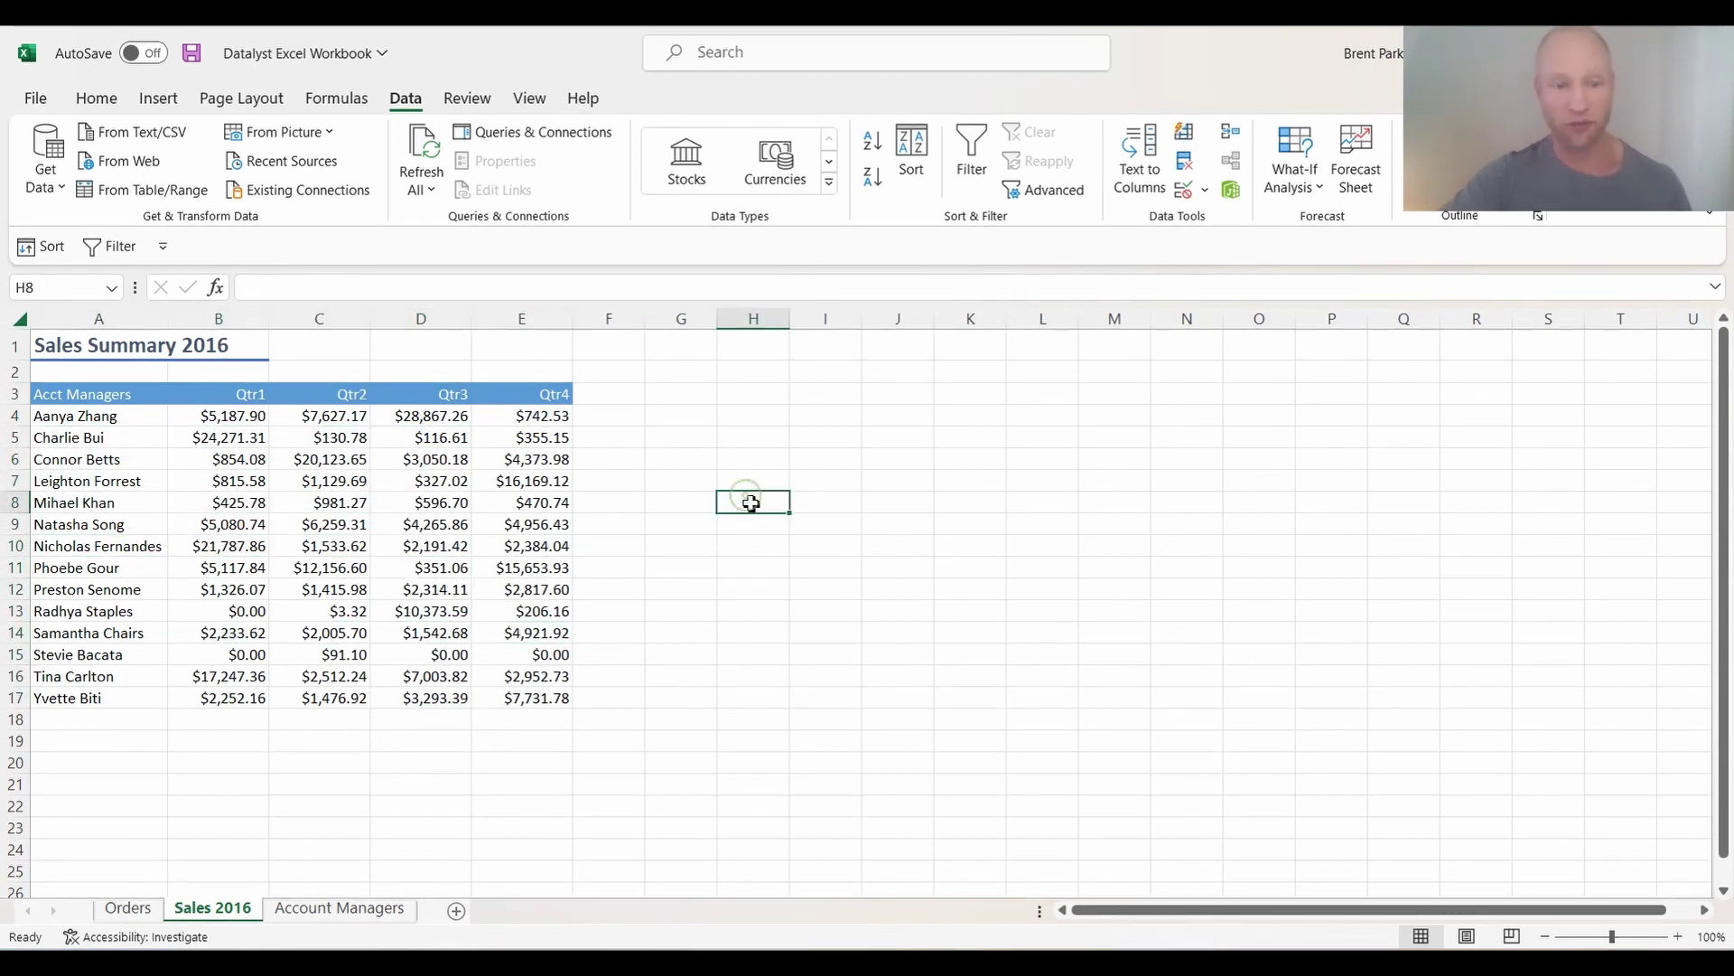
pyautogui.click(538, 695)
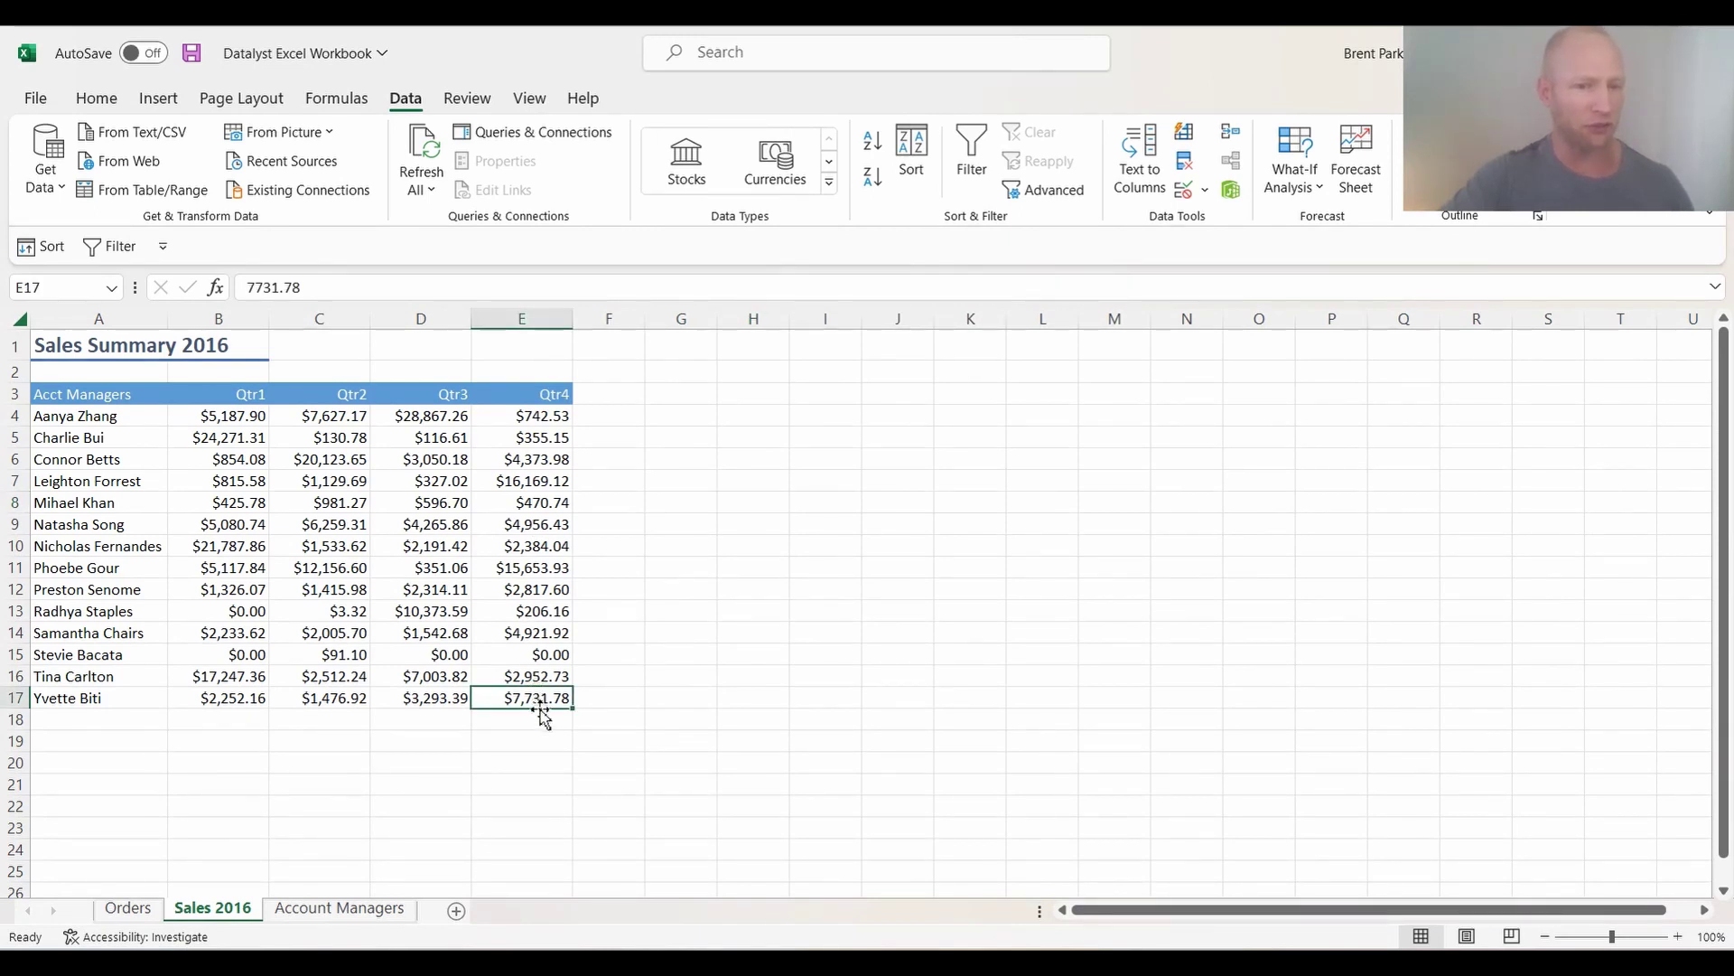
# Try moving cell E17 to H6 and filling the Qtr4 header from E3 down to E17, undoing each change.
pyautogui.moveTo(540, 712); pyautogui.dragTo(772, 477)
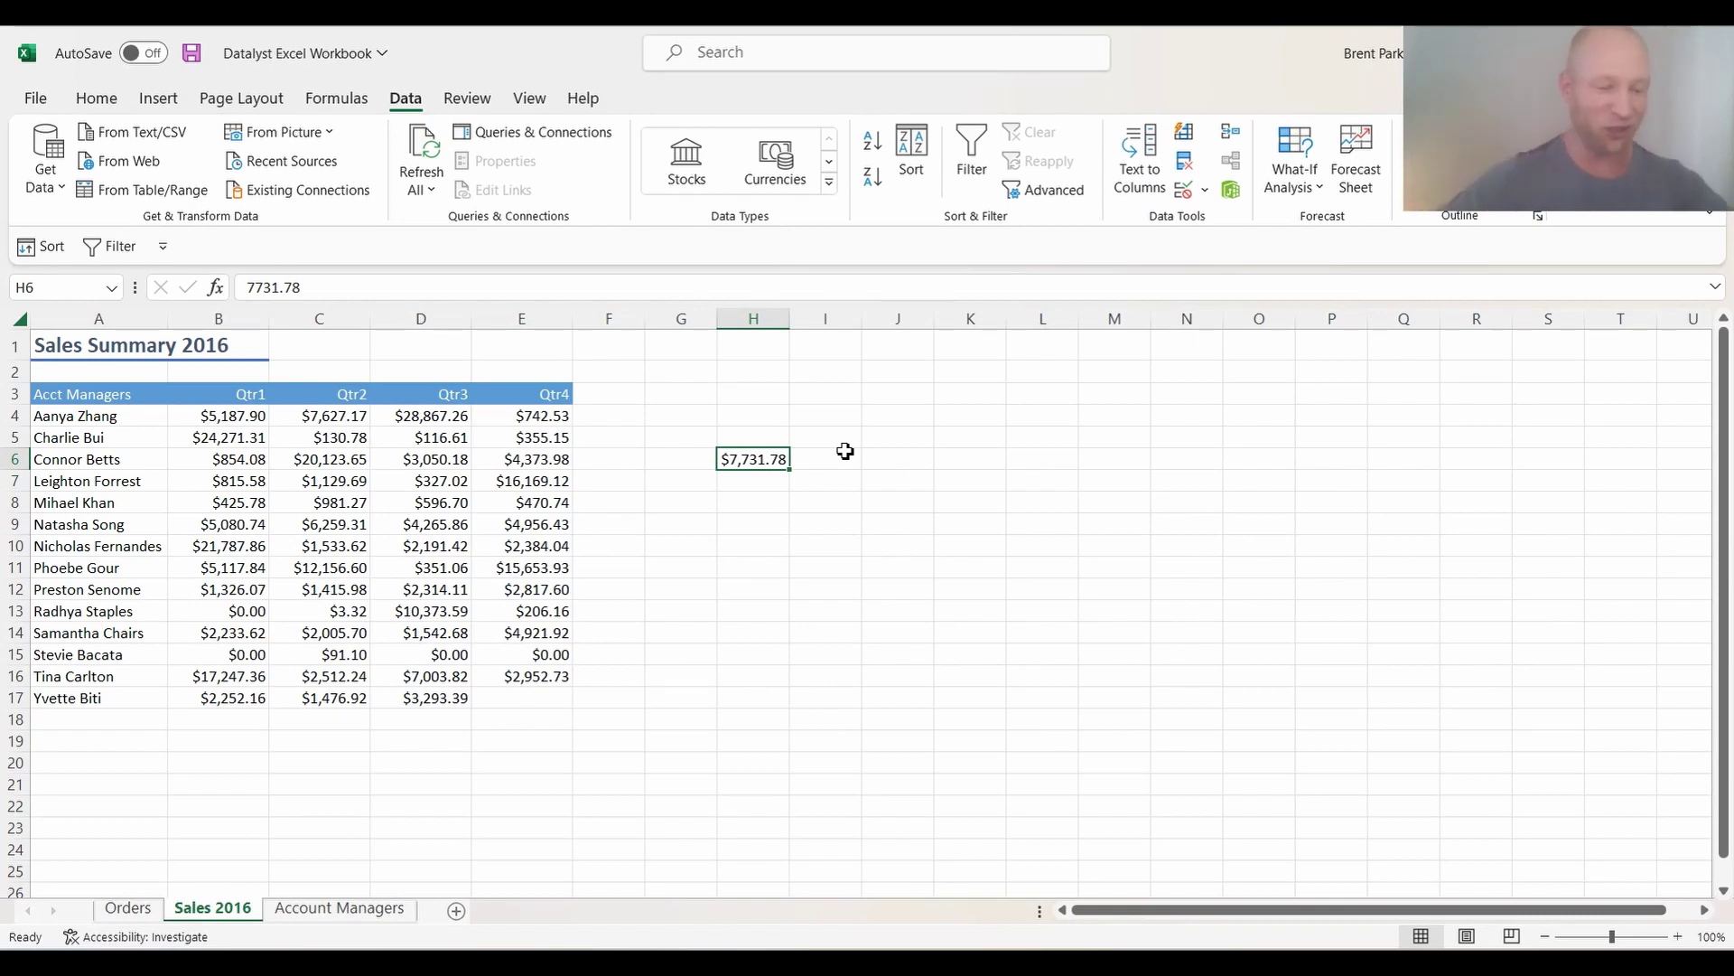
pyautogui.hotkey('ctrl', 'z')
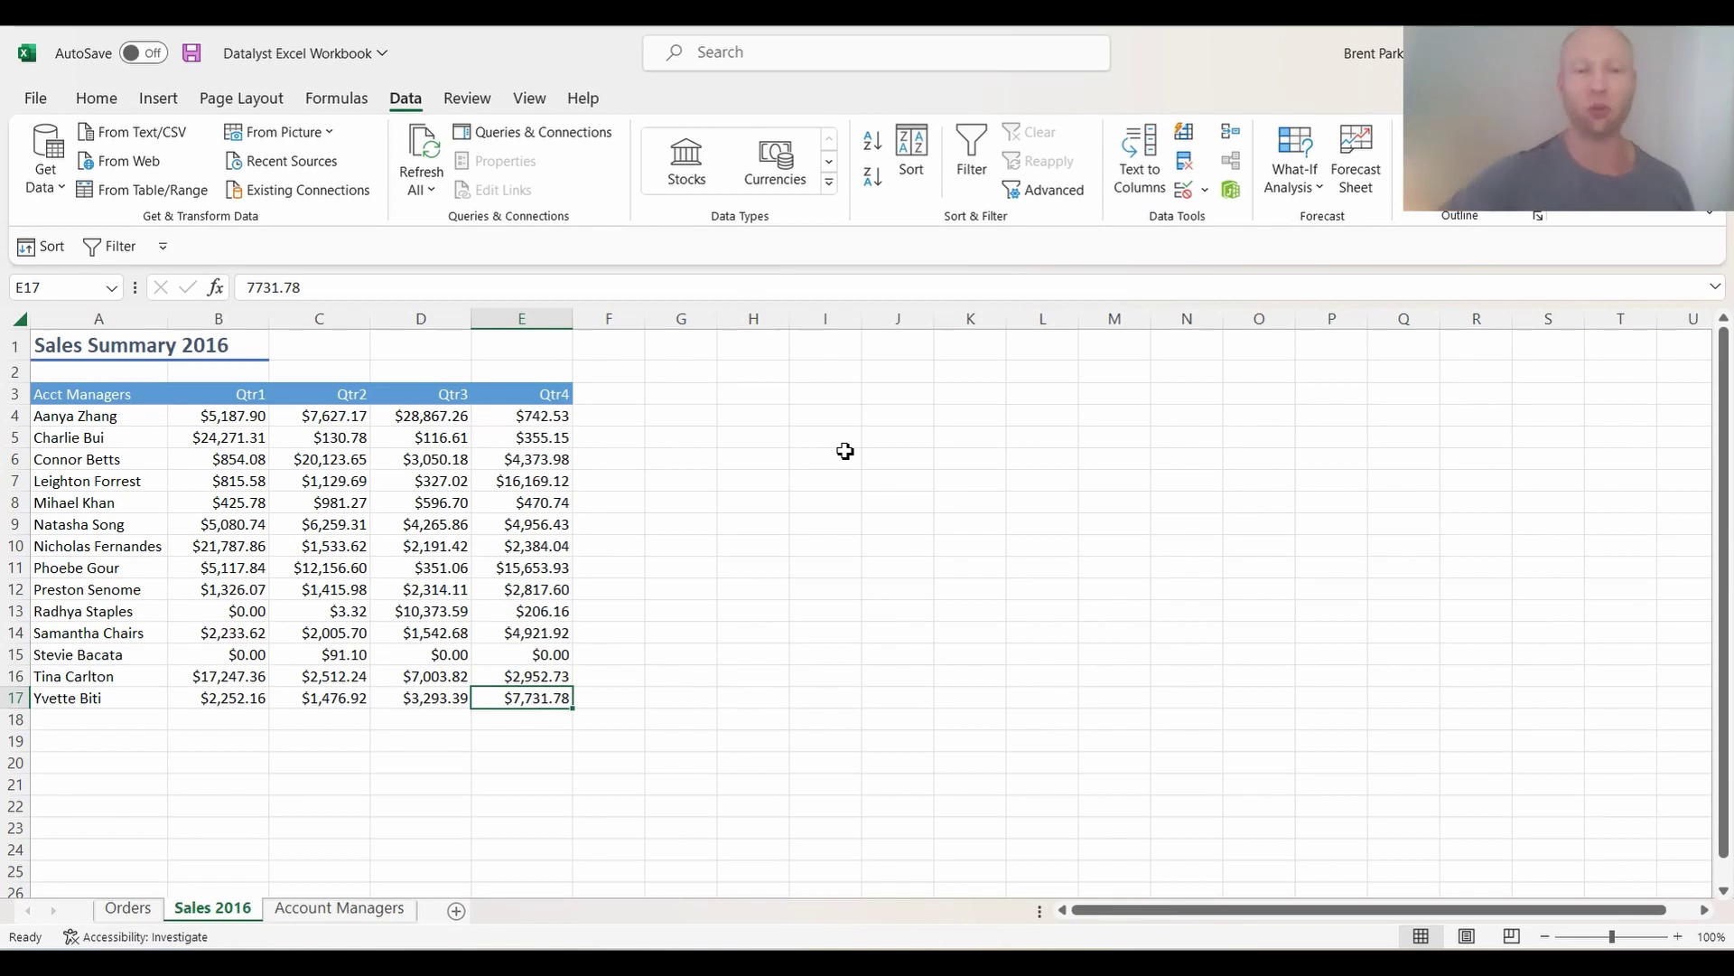
pyautogui.click(553, 395)
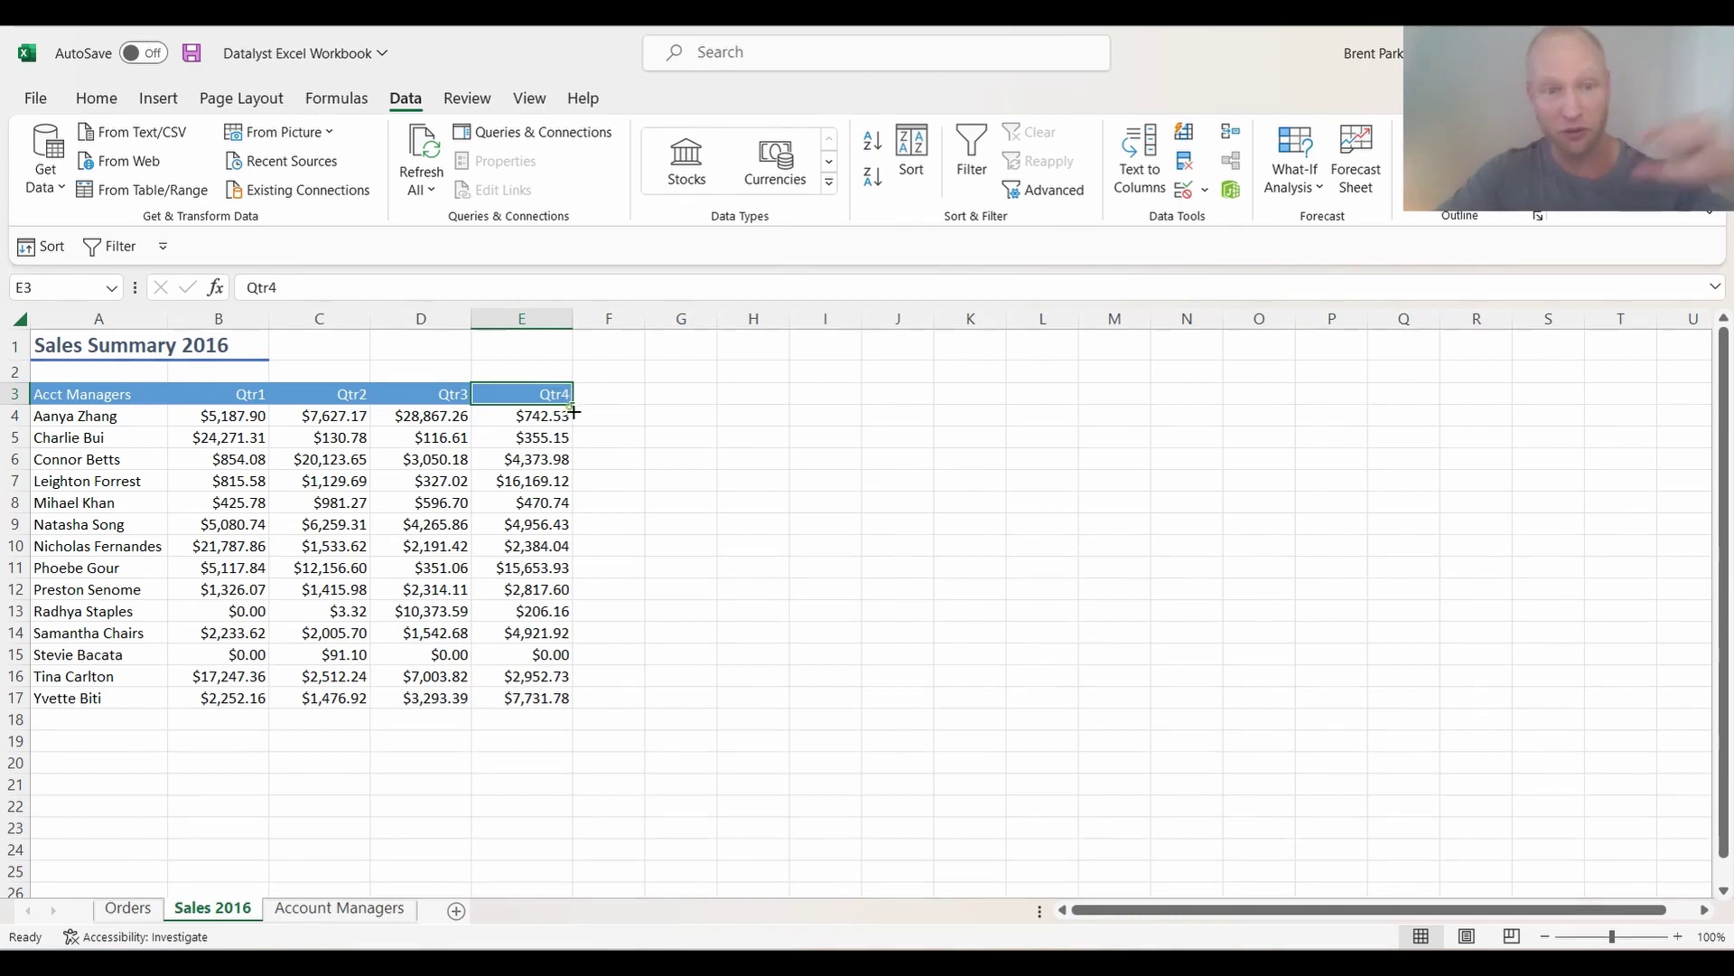
pyautogui.moveTo(573, 405); pyautogui.dragTo(562, 713)
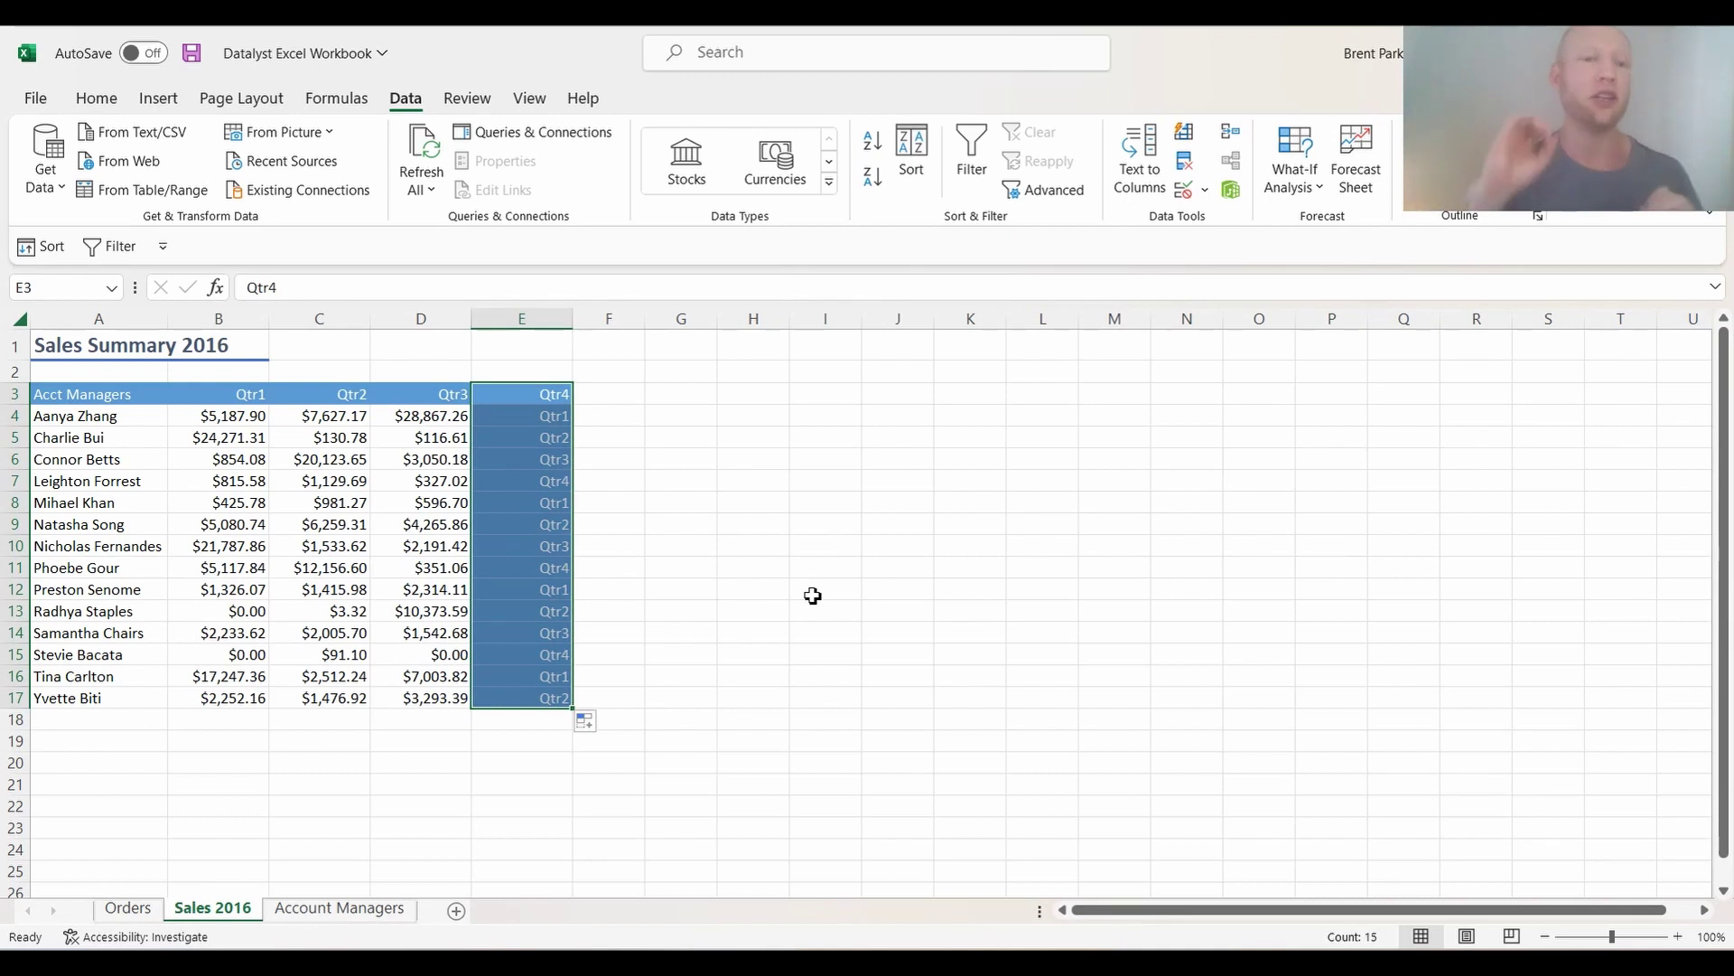
pyautogui.hotkey('ctrl', 'z')
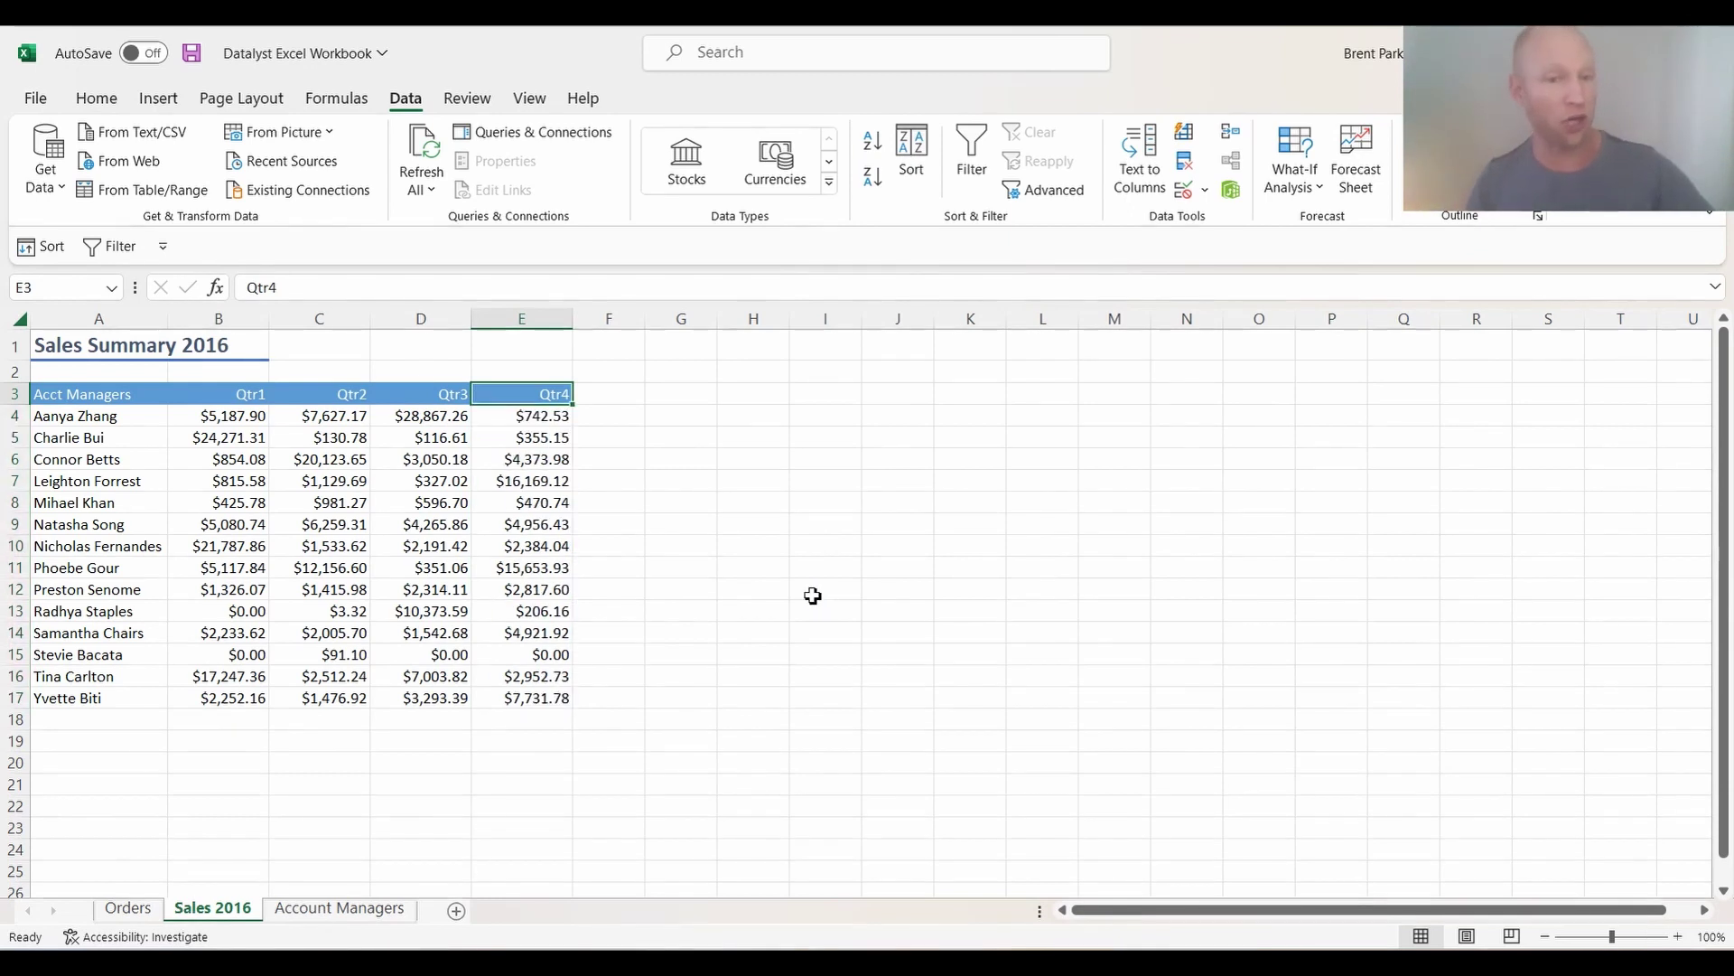
# Jump to the start of the header row, select entire columns A through E, and clear the selection with cell H3.
pyautogui.hotkey('ctrl', 'Left')
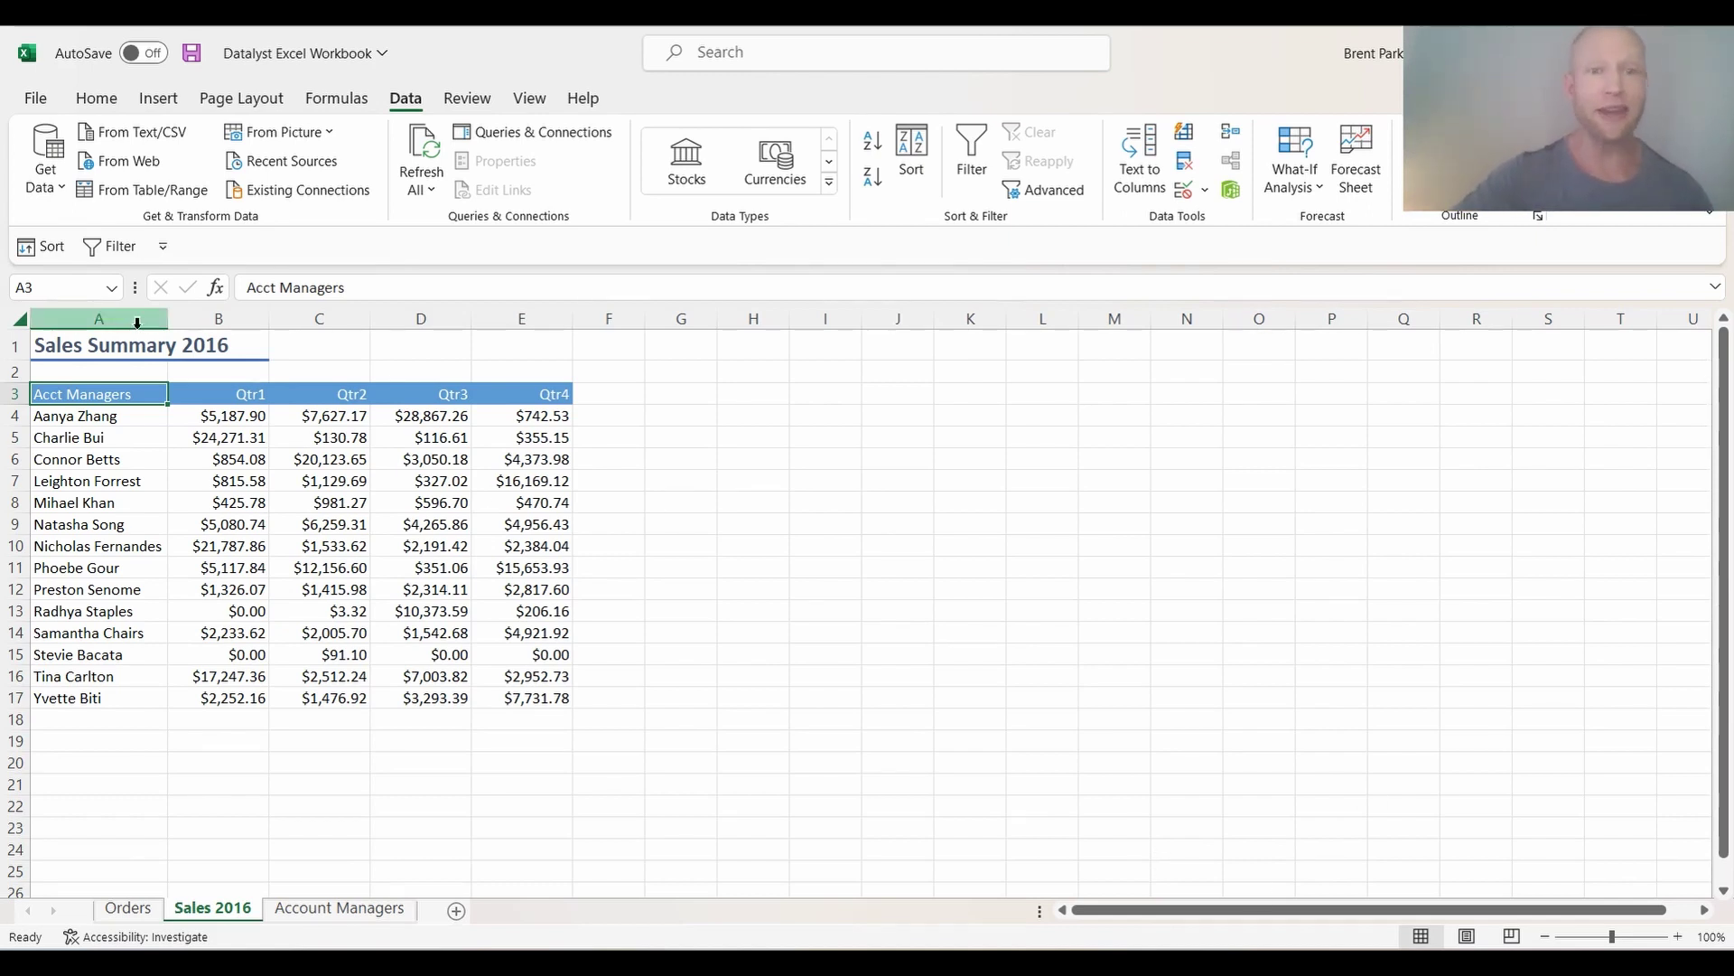
pyautogui.moveTo(137, 322); pyautogui.dragTo(490, 313)
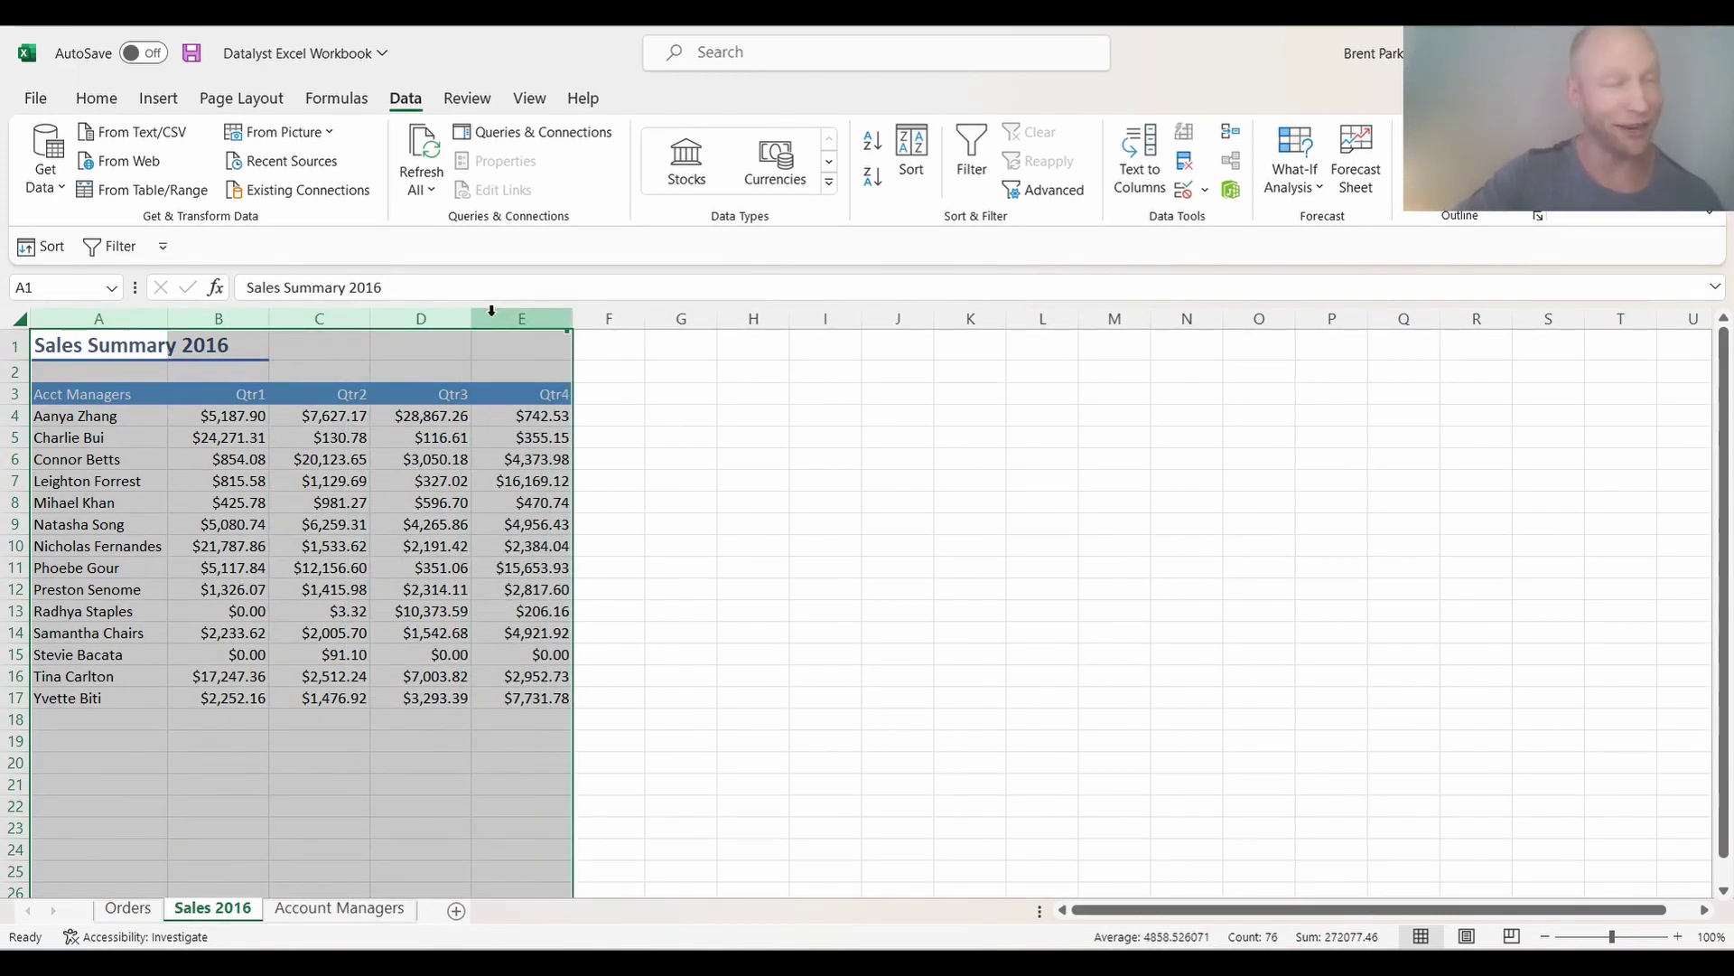
pyautogui.click(750, 392)
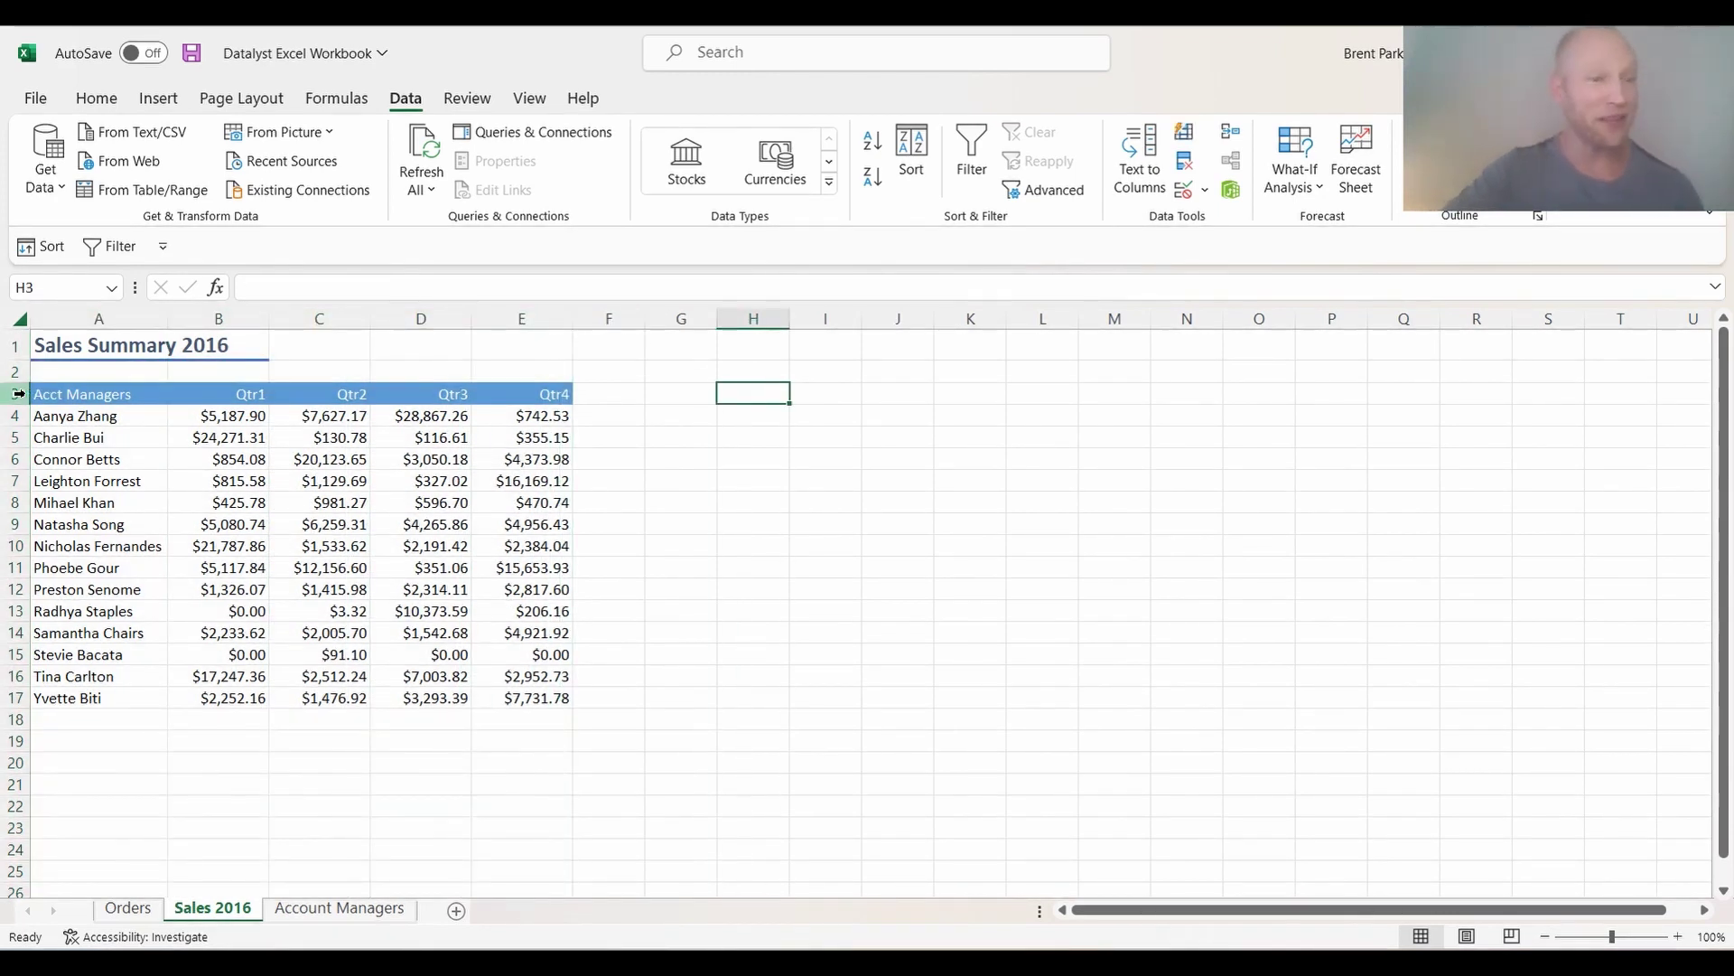
# Select entire rows 3 through 10 and the whole Sales 2016 sheet, and clear the selection with cell A7.
pyautogui.moveTo(18, 393); pyautogui.dragTo(18, 546)
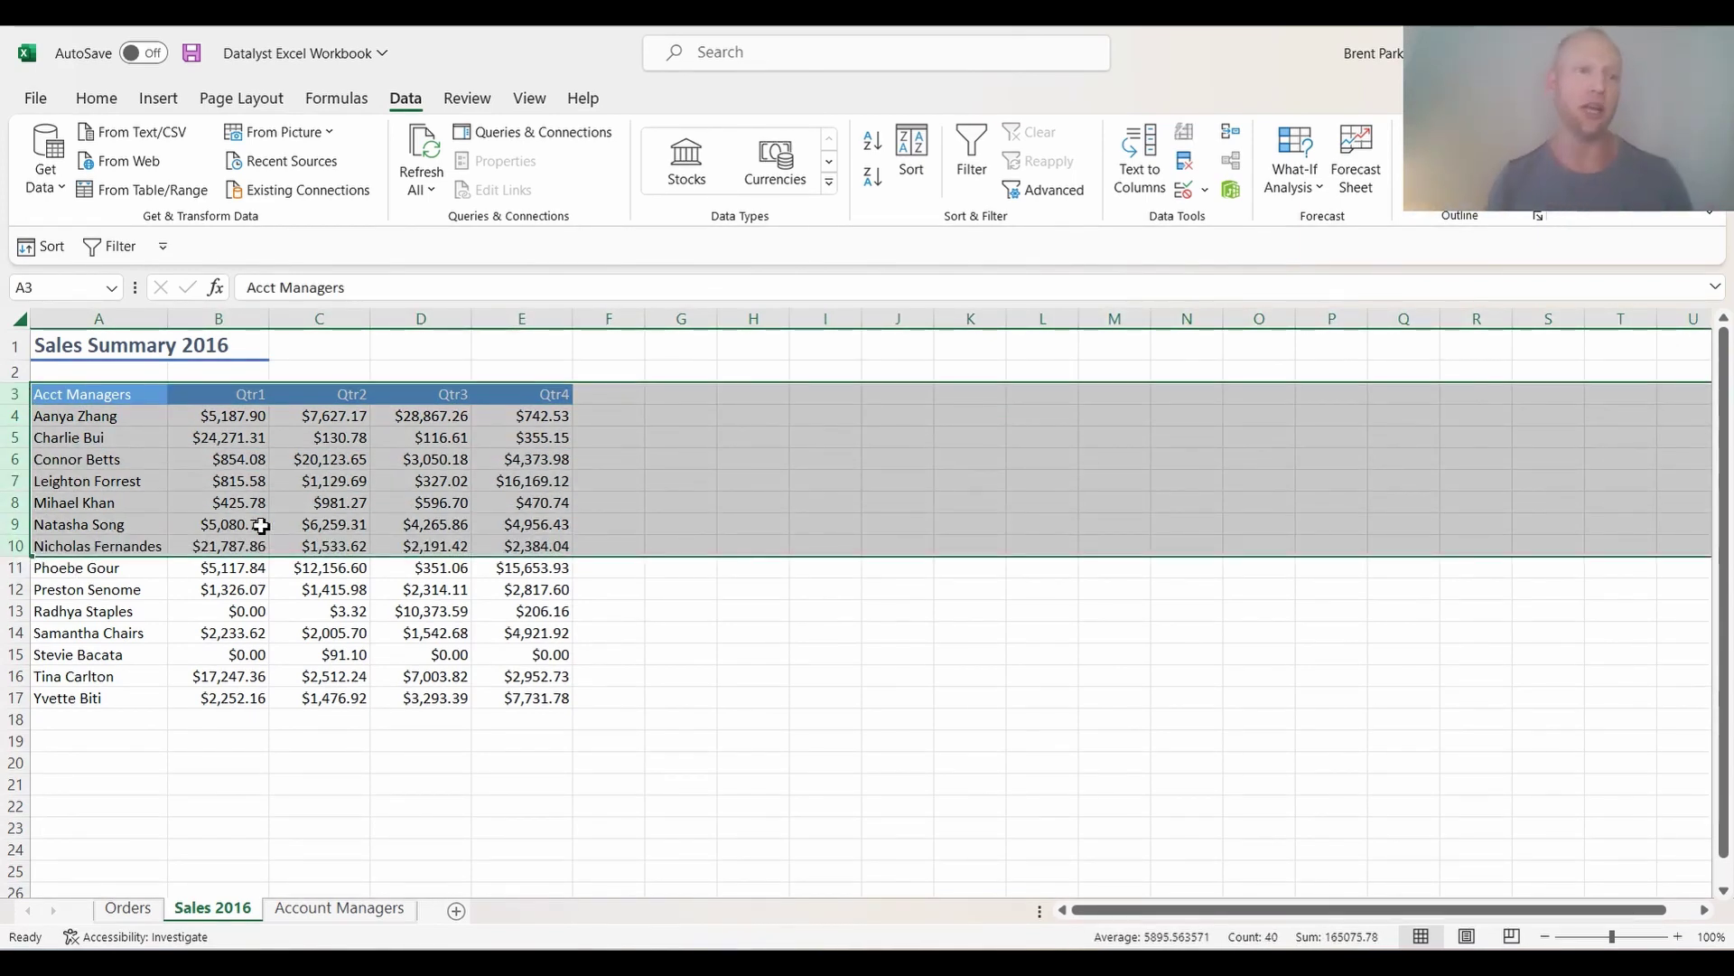
pyautogui.click(18, 316)
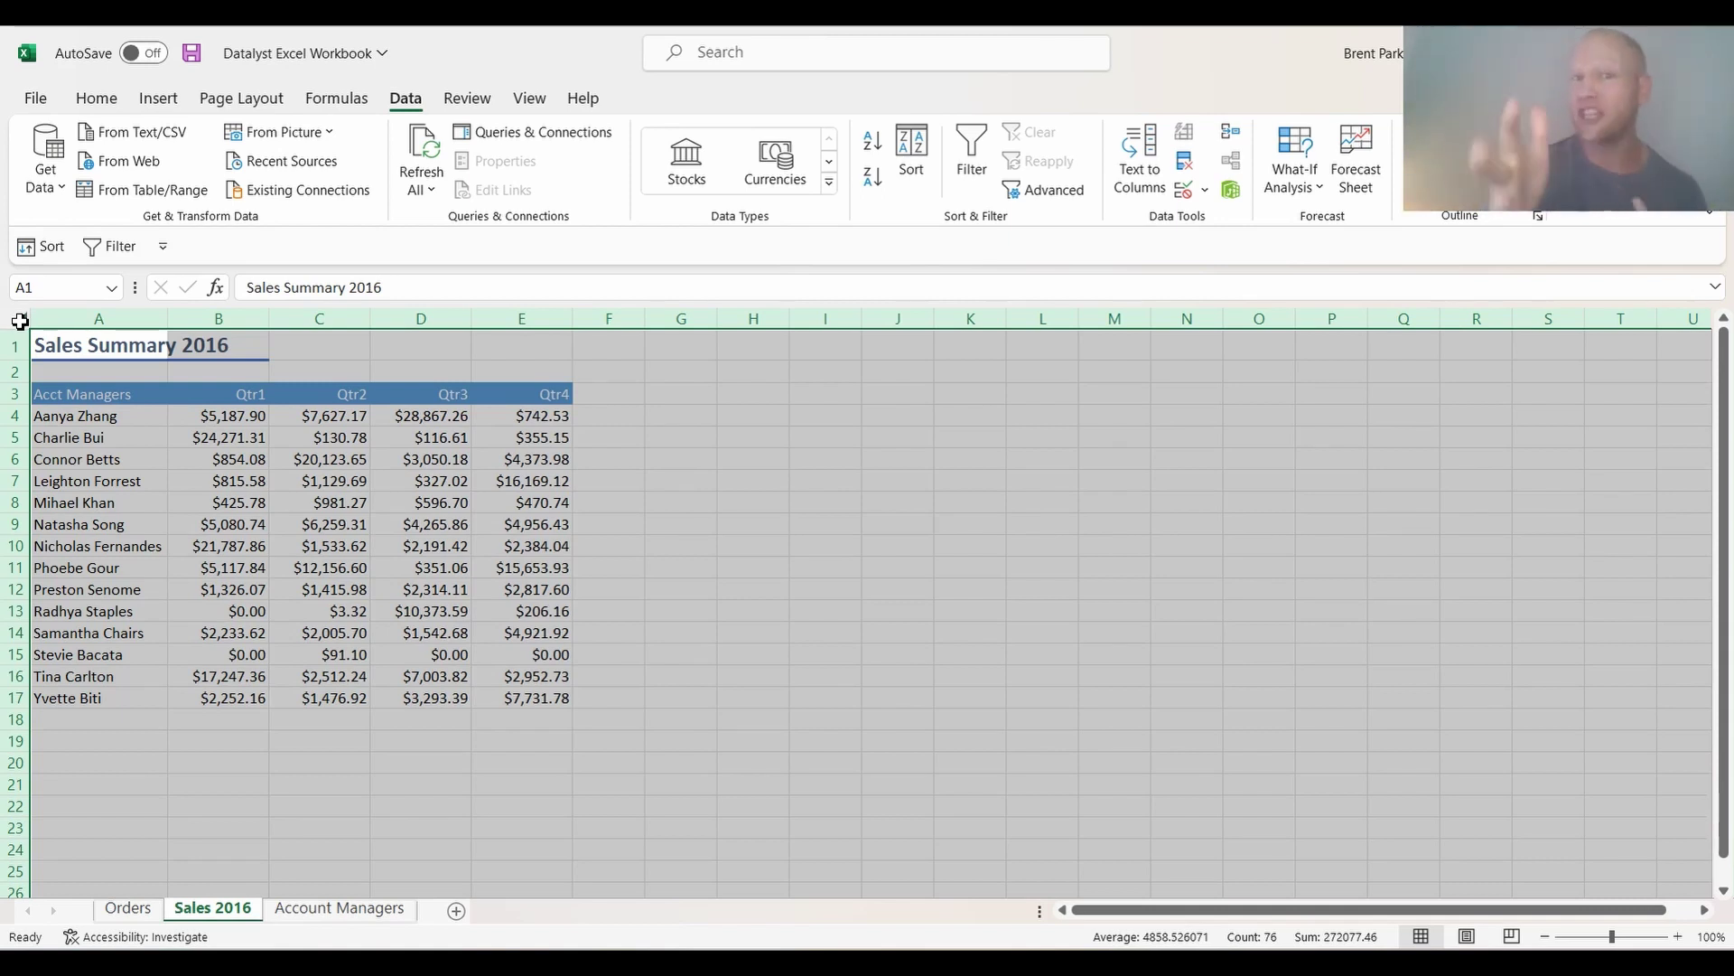
pyautogui.click(77, 481)
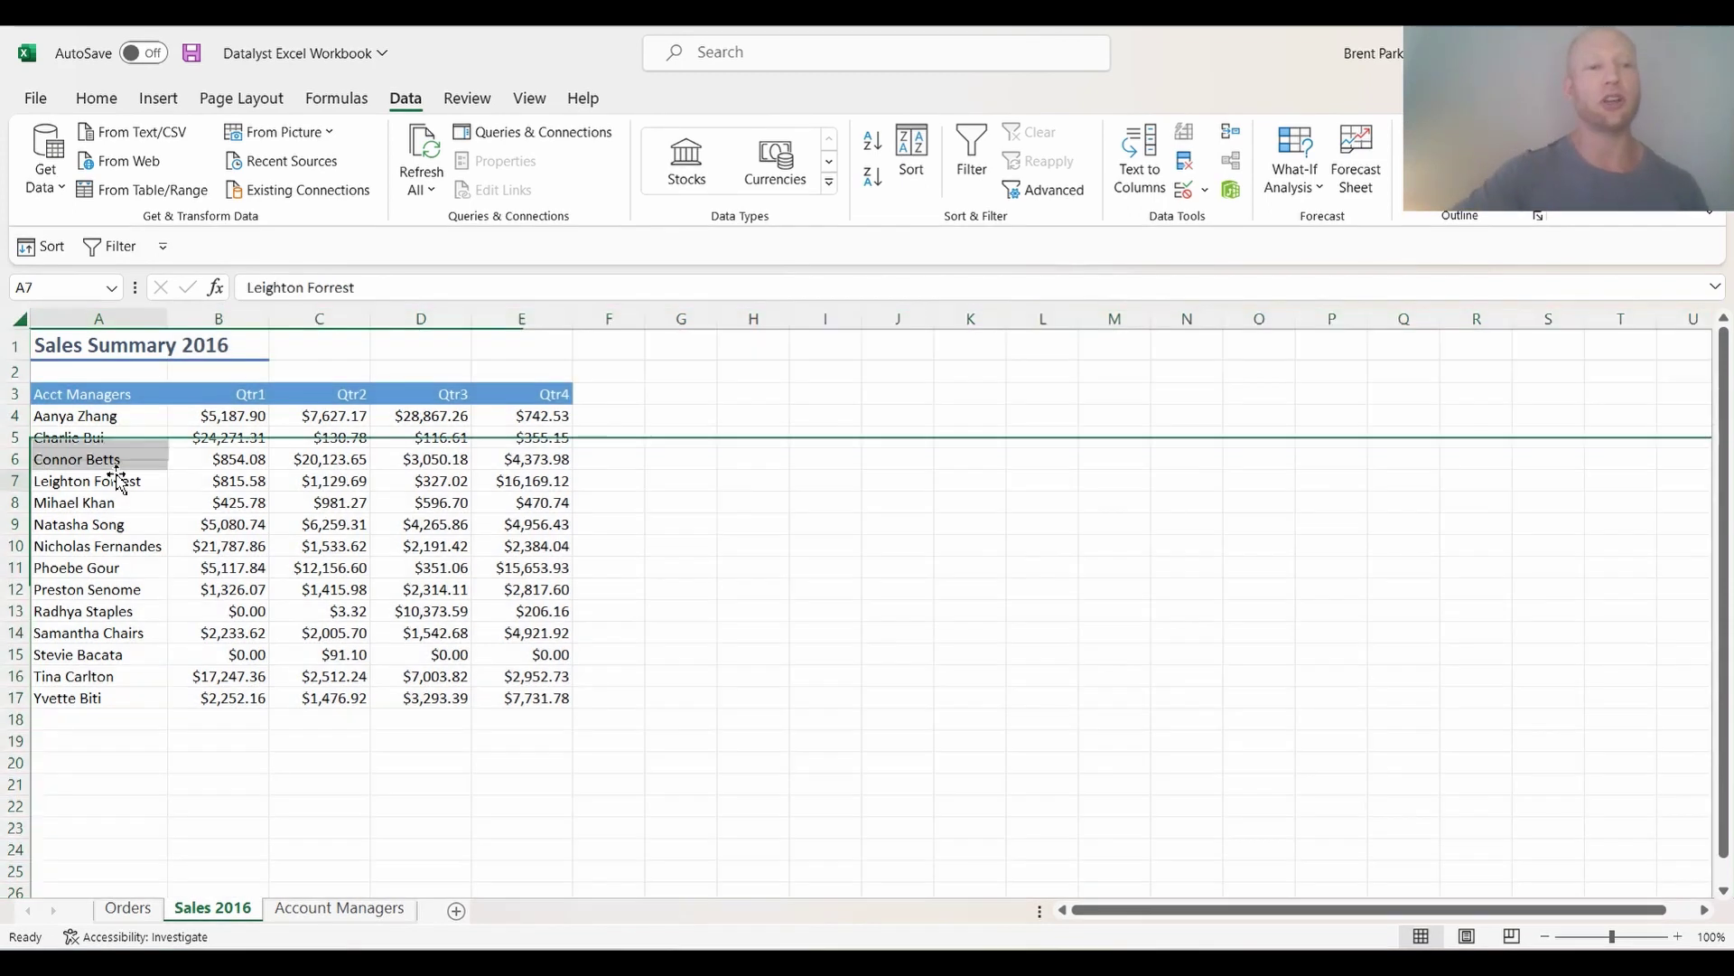
# Select the sales table A3:E17 as a range from its first to last cell, and again as the whole data region around B8.
pyautogui.click(102, 396)
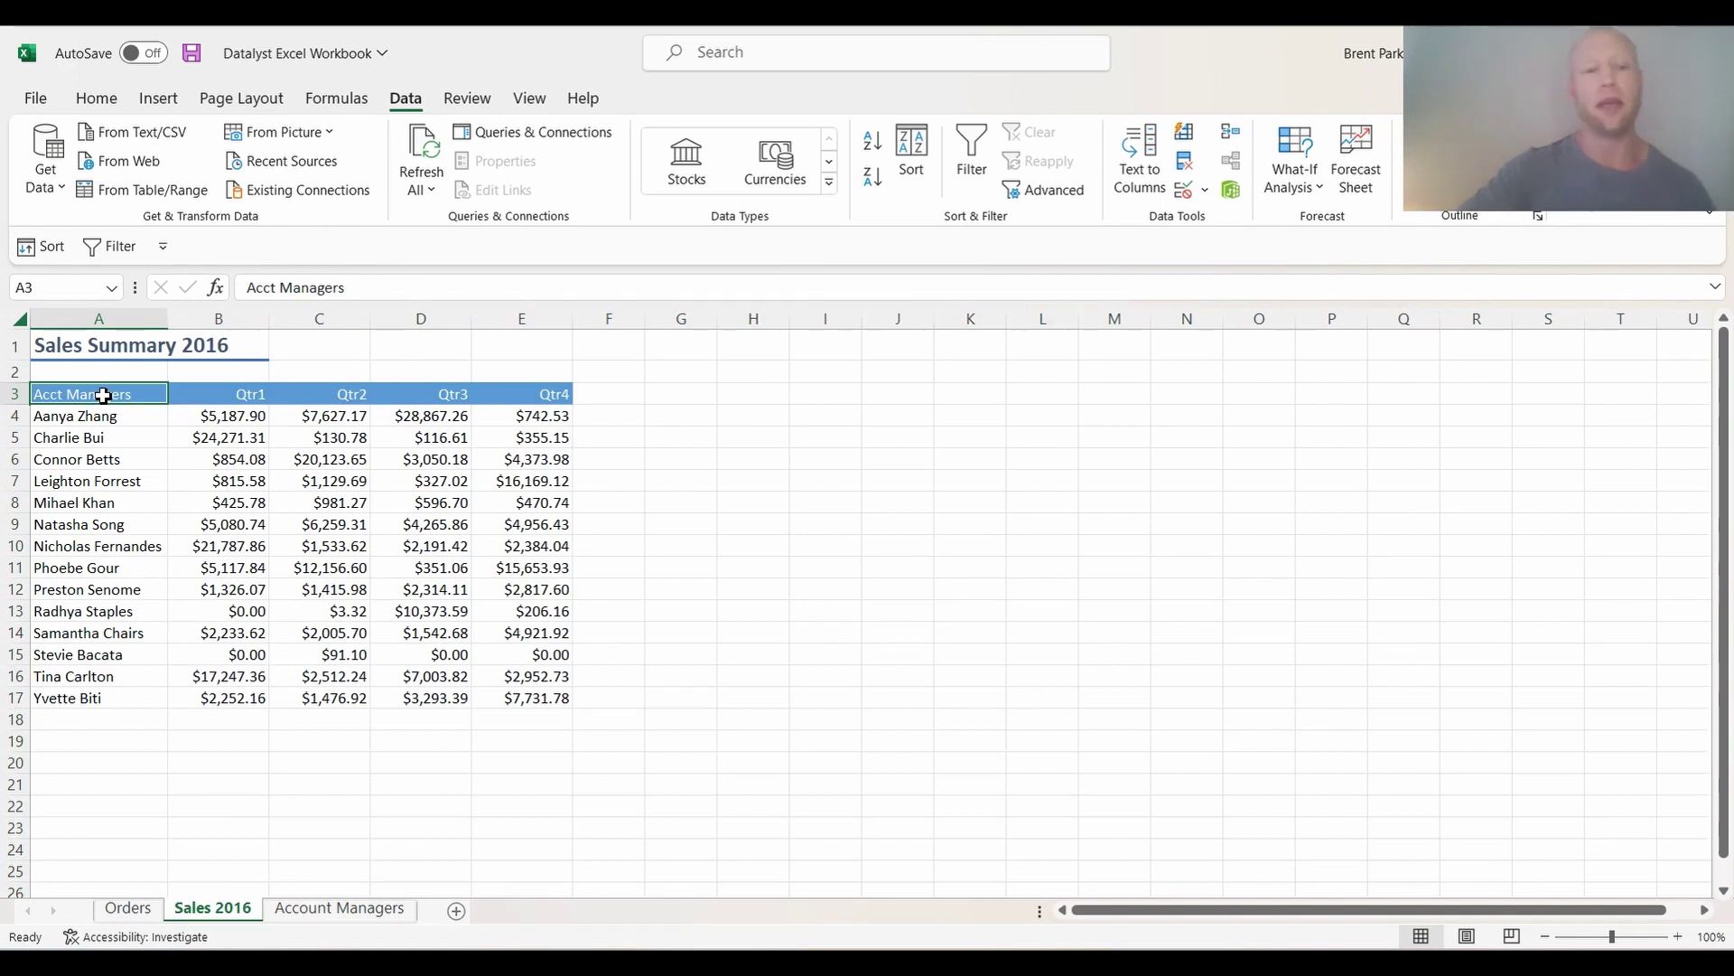
pyautogui.keyDown('shift'); pyautogui.click(540, 698); pyautogui.keyUp('shift')
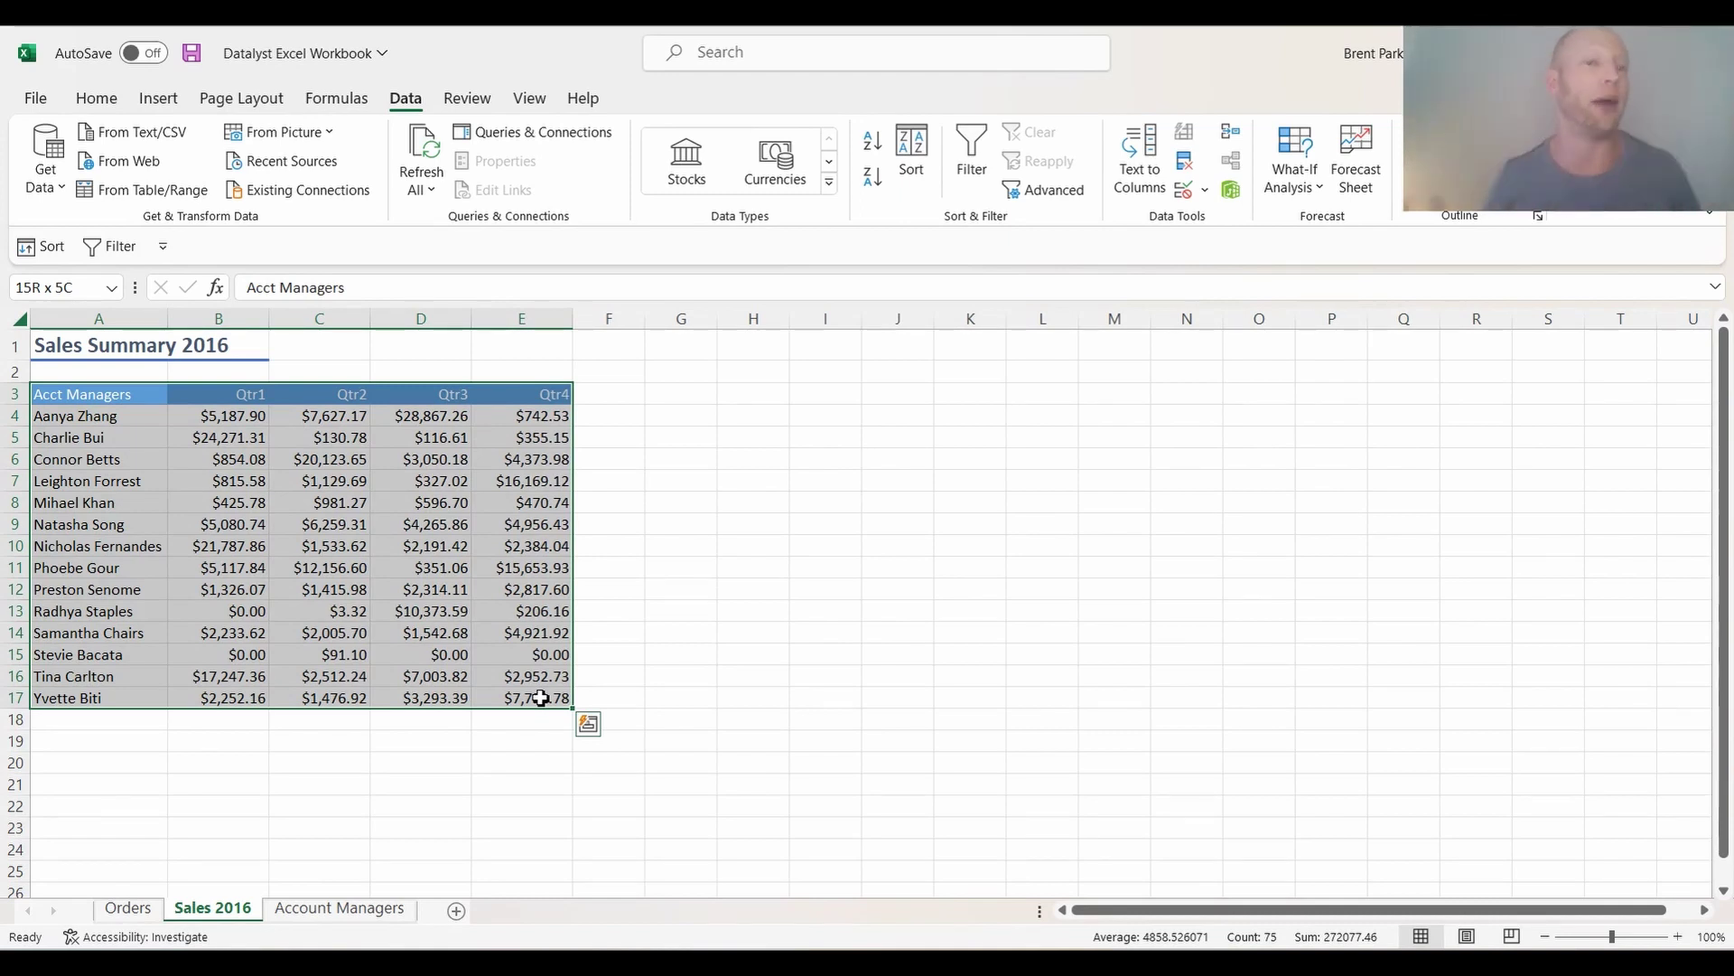
pyautogui.click(420, 480)
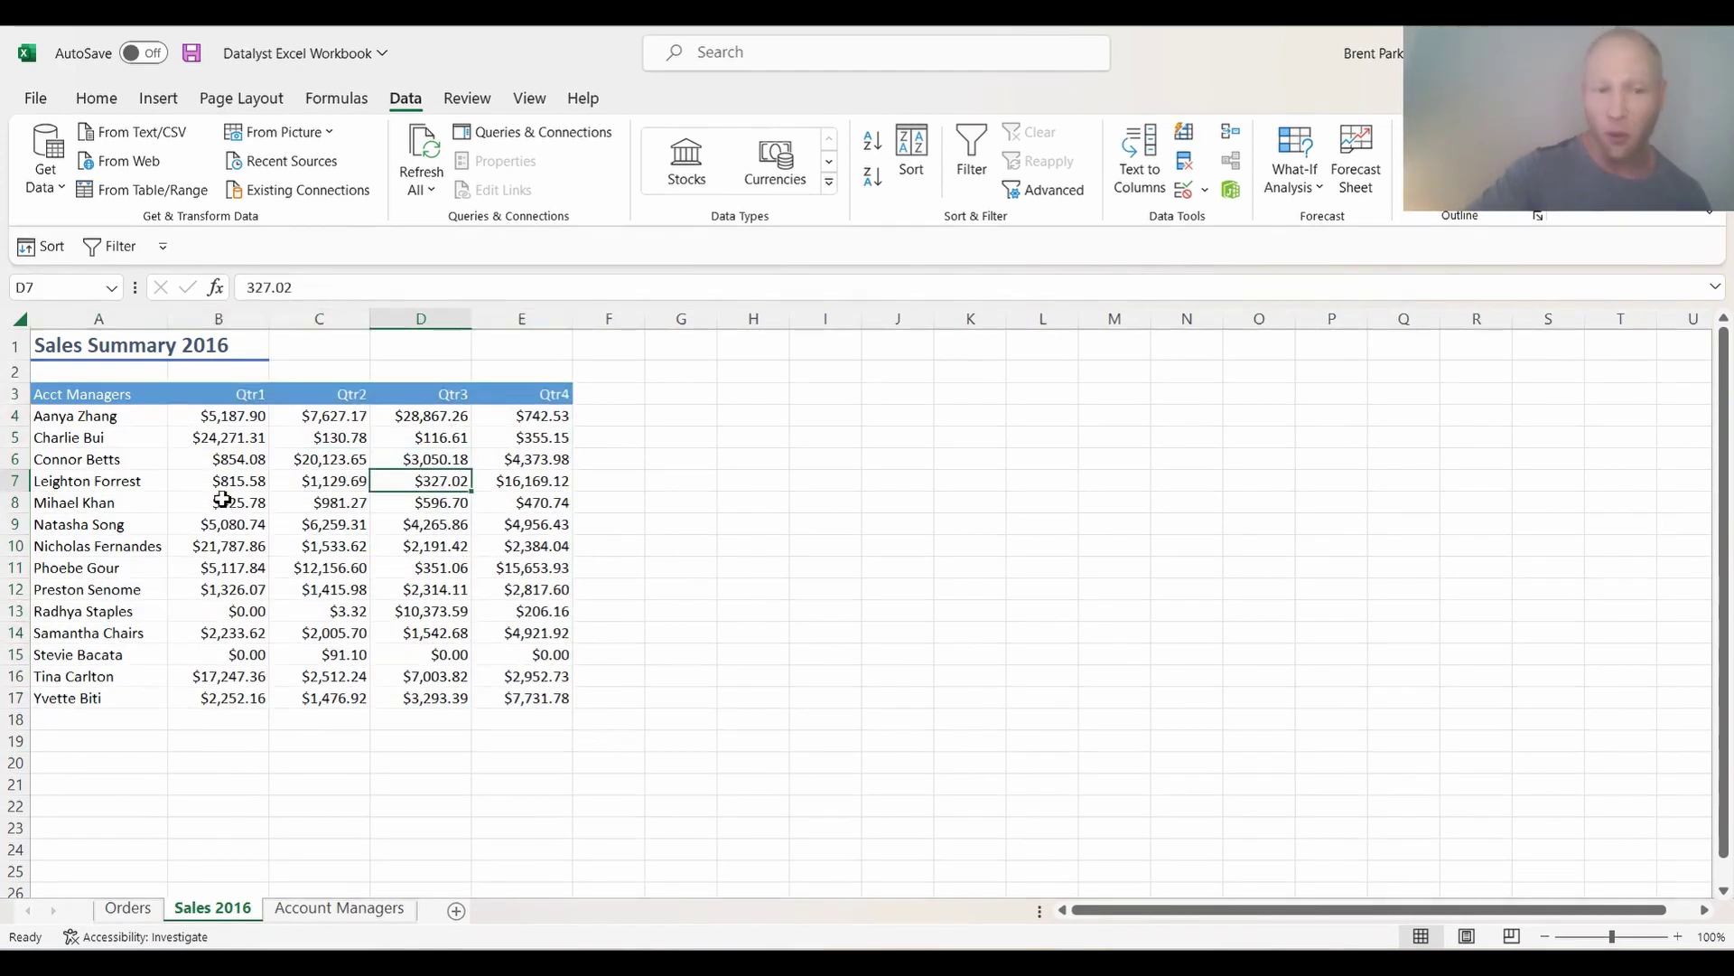
pyautogui.click(230, 503)
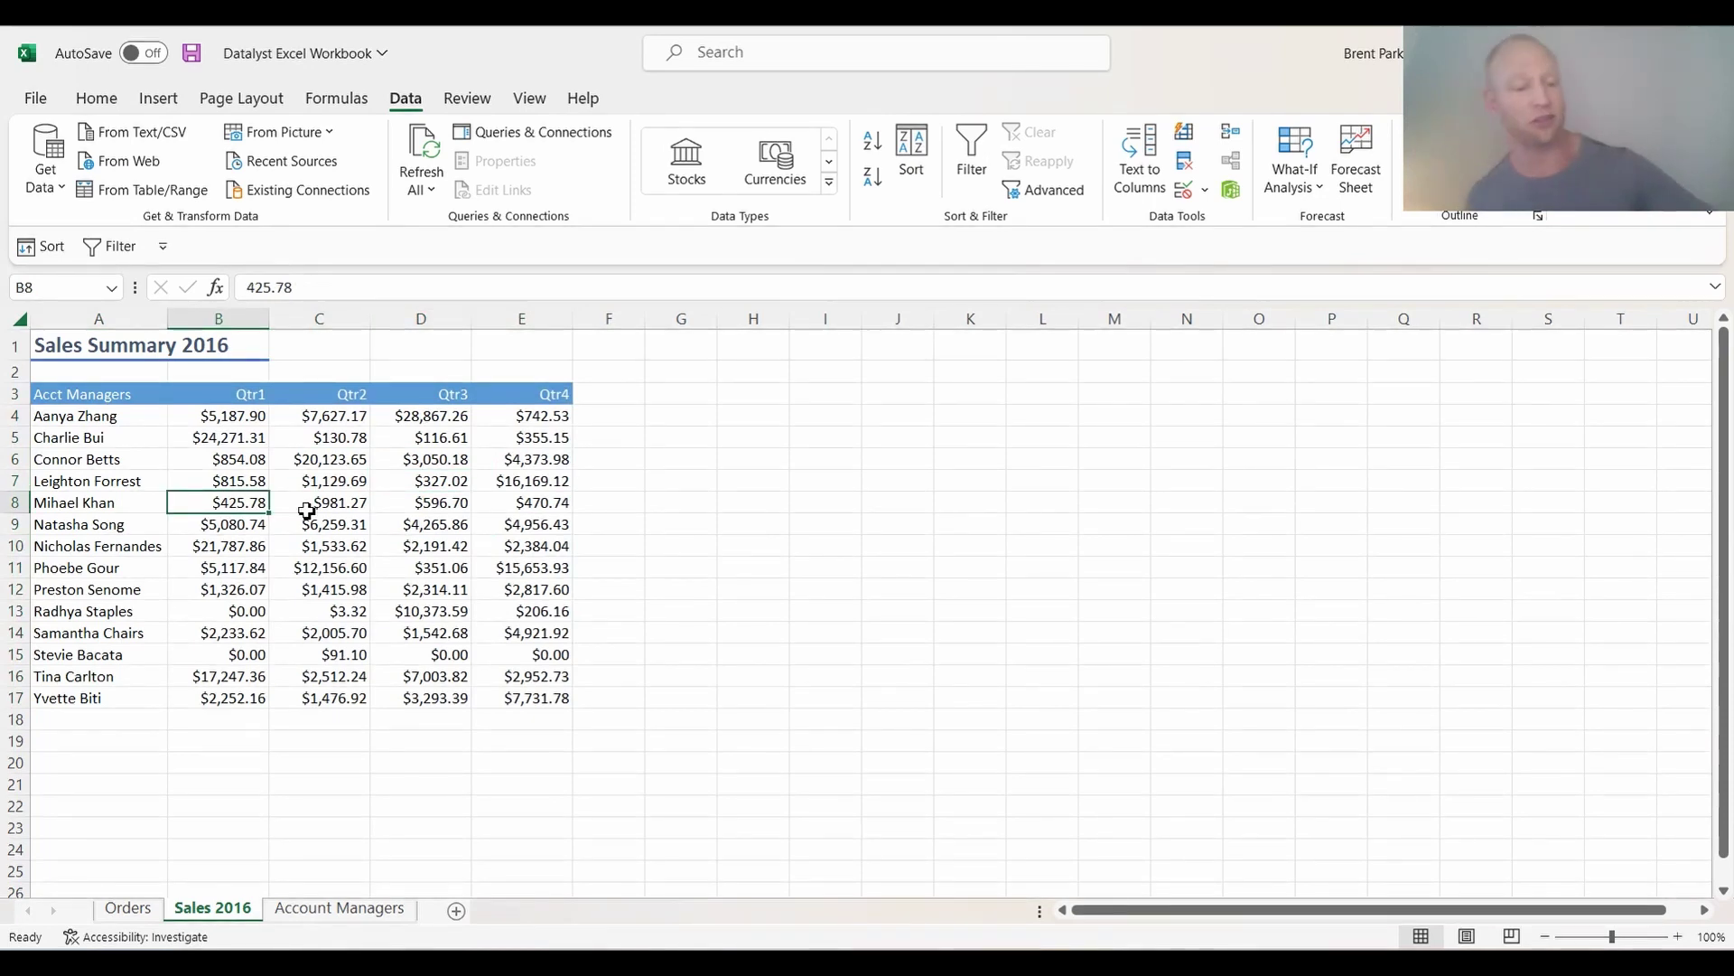
pyautogui.hotkey('ctrl', 'a')
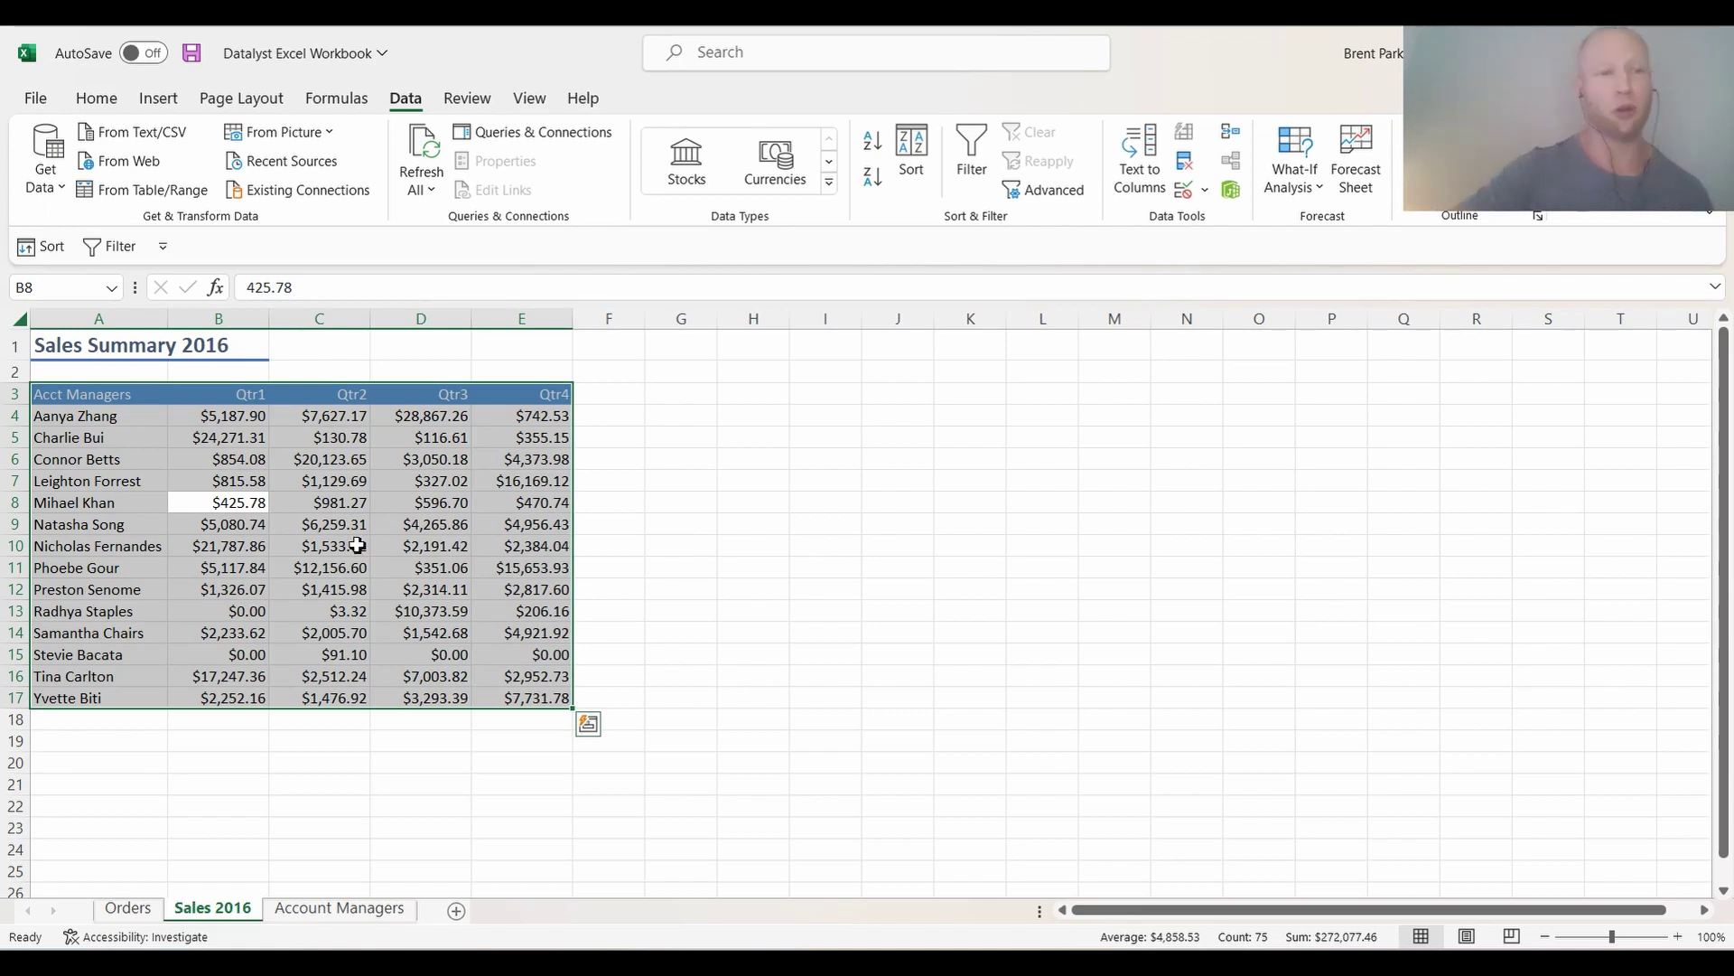
pyautogui.click(351, 528)
# Select the Acct Managers column A3:A17 together with the non-adjacent Qtr4 column E3:E17.
pyautogui.moveTo(91, 397); pyautogui.dragTo(116, 695)
pyautogui.moveTo(545, 421); pyautogui.dragTo(554, 515)
pyautogui.click(528, 589)
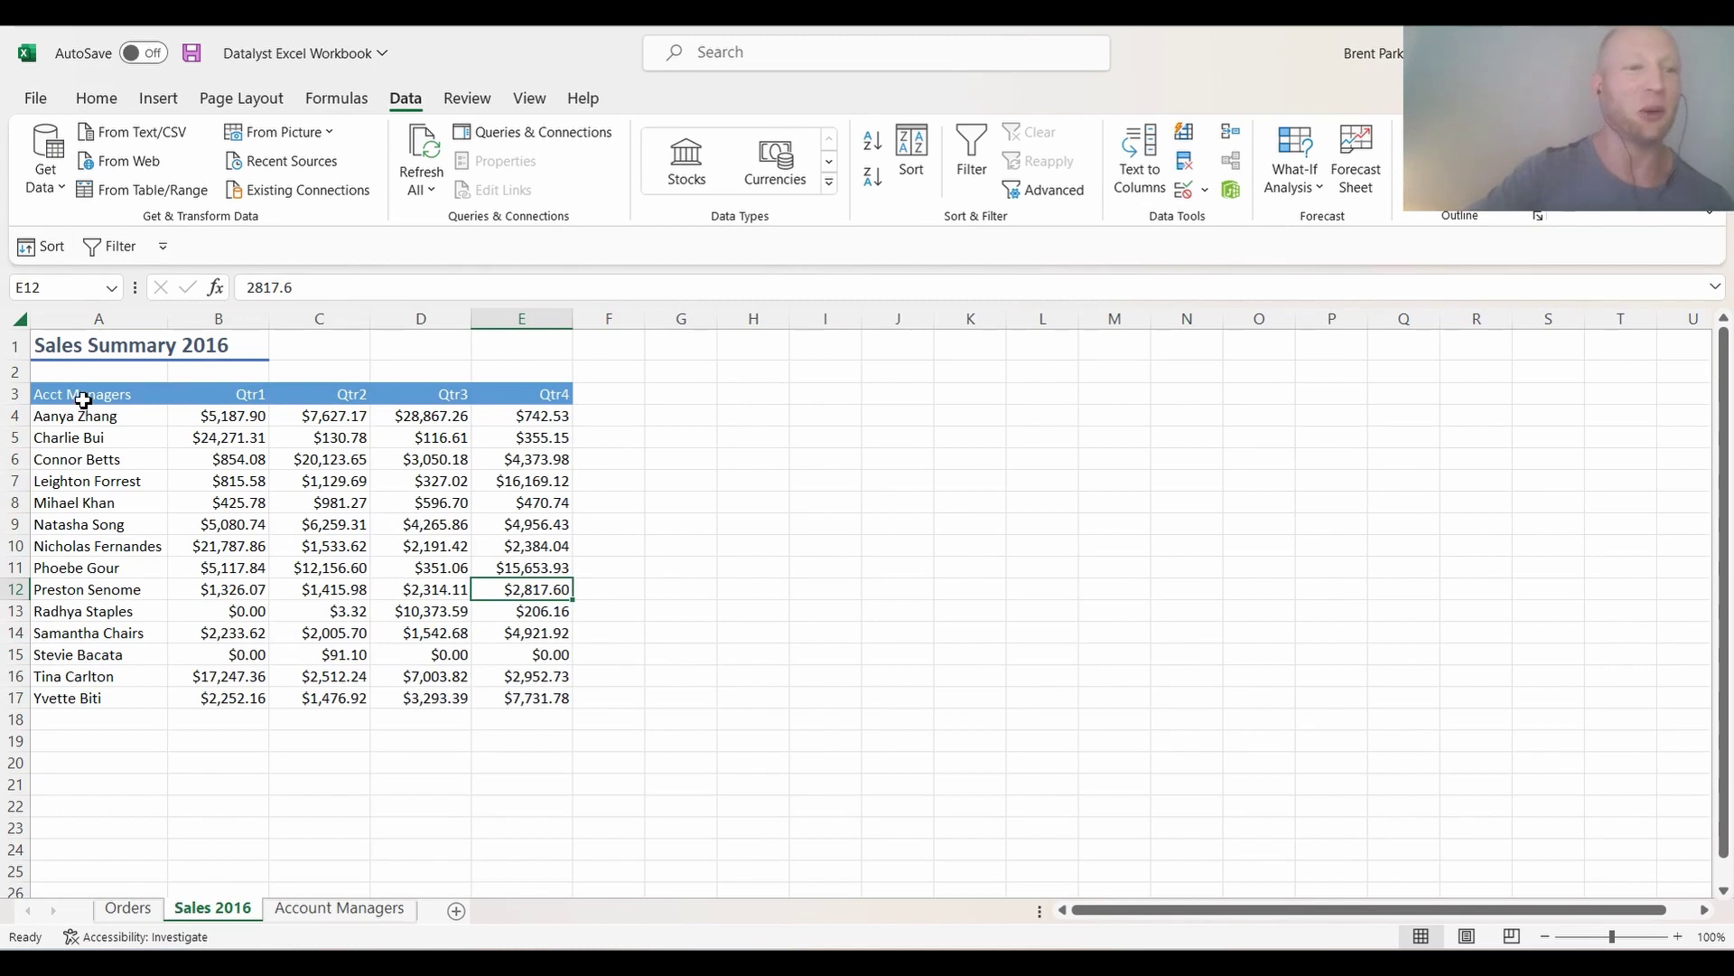
pyautogui.moveTo(78, 394); pyautogui.dragTo(103, 695)
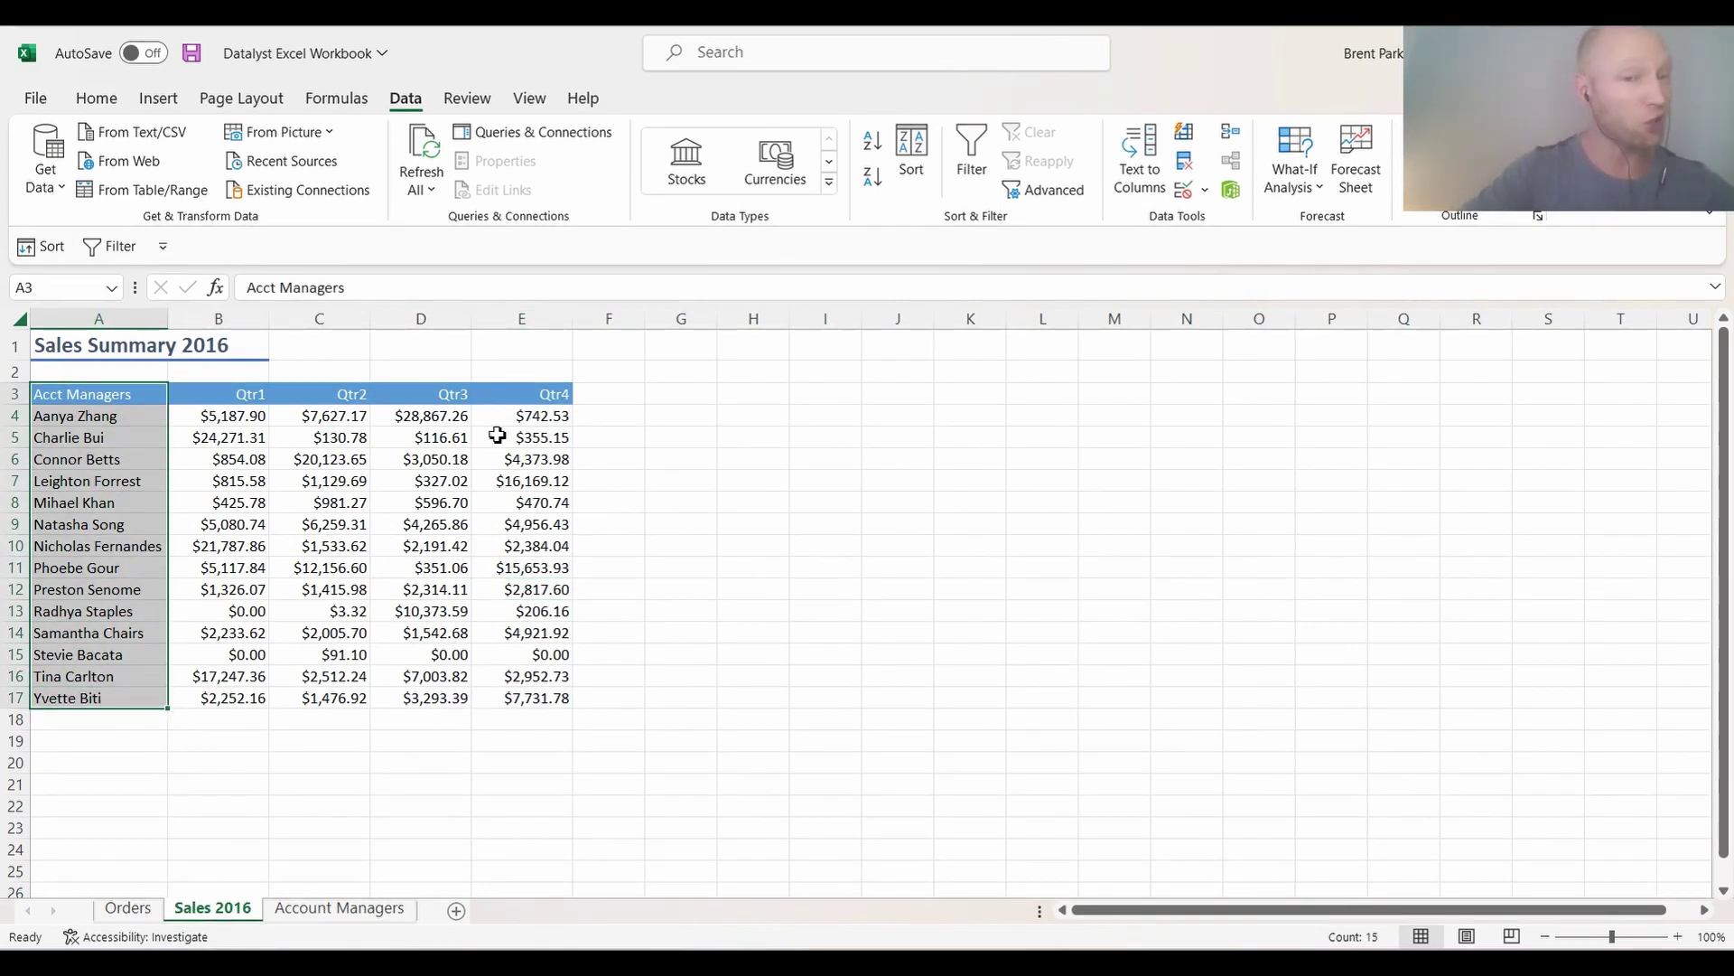
pyautogui.moveTo(523, 395); pyautogui.dragTo(547, 693)
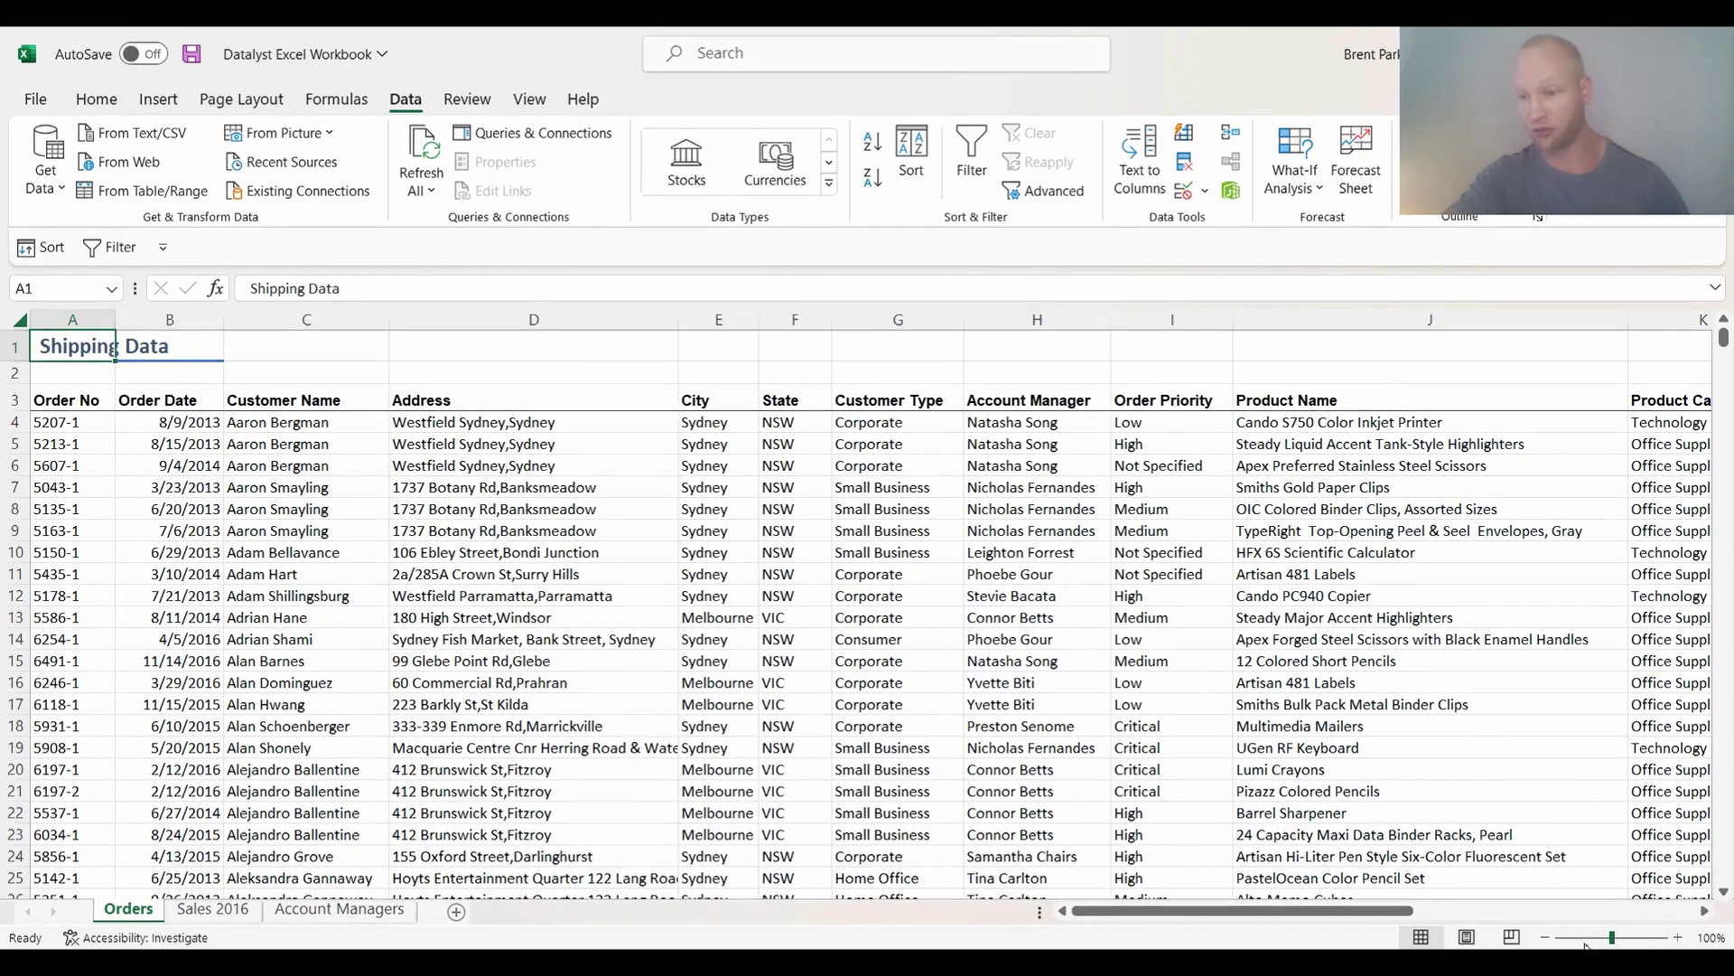
# Try different zoom levels on the Orders sheet, both larger and smaller, and return to 100%.
pyautogui.moveTo(1613, 939); pyautogui.dragTo(1585, 939)
pyautogui.click(1617, 940)
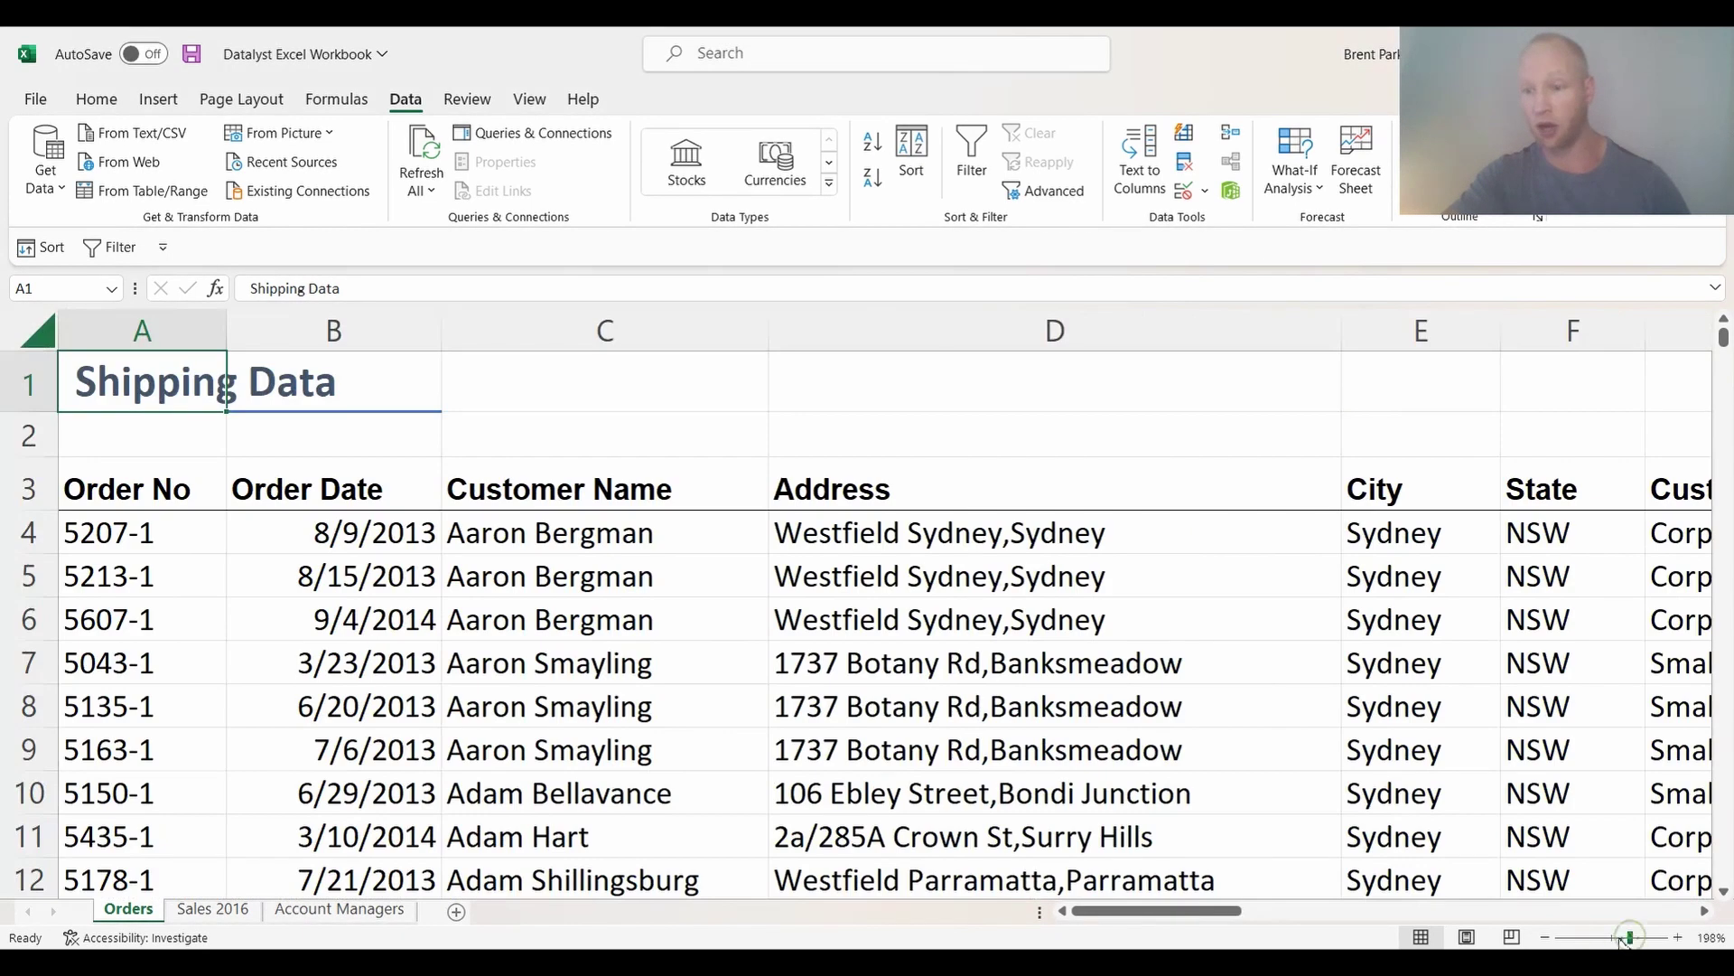
pyautogui.click(1545, 938)
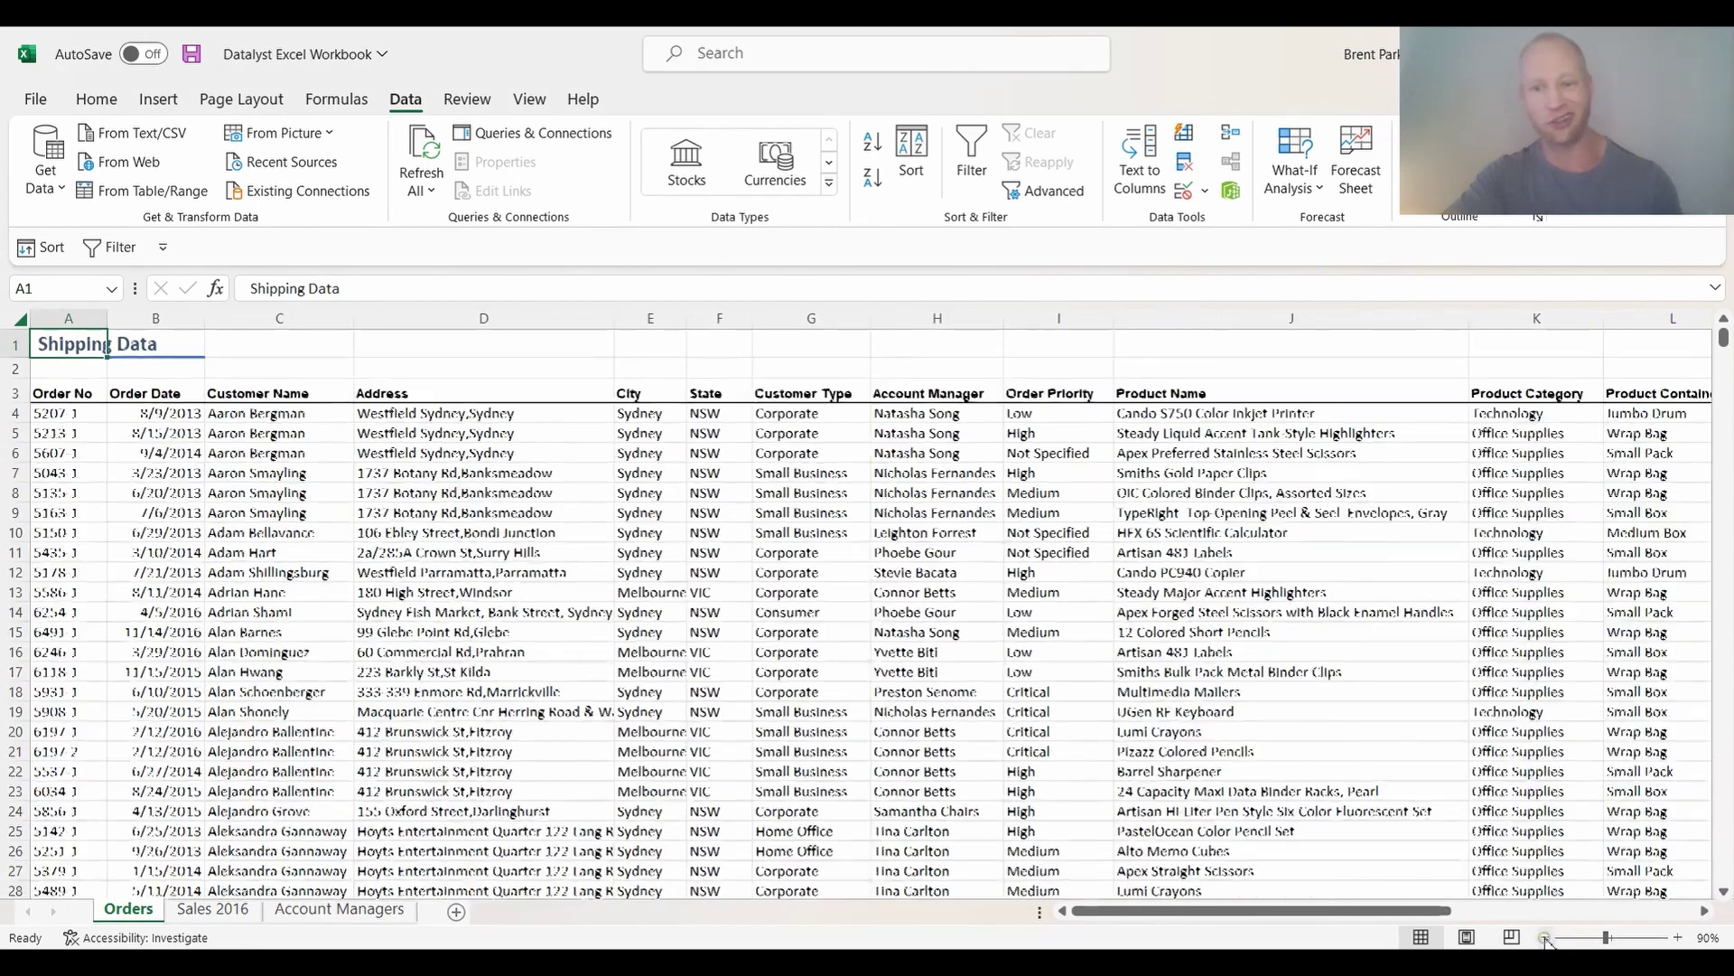
pyautogui.click(1545, 937)
pyautogui.click(1678, 937)
pyautogui.click(1677, 938)
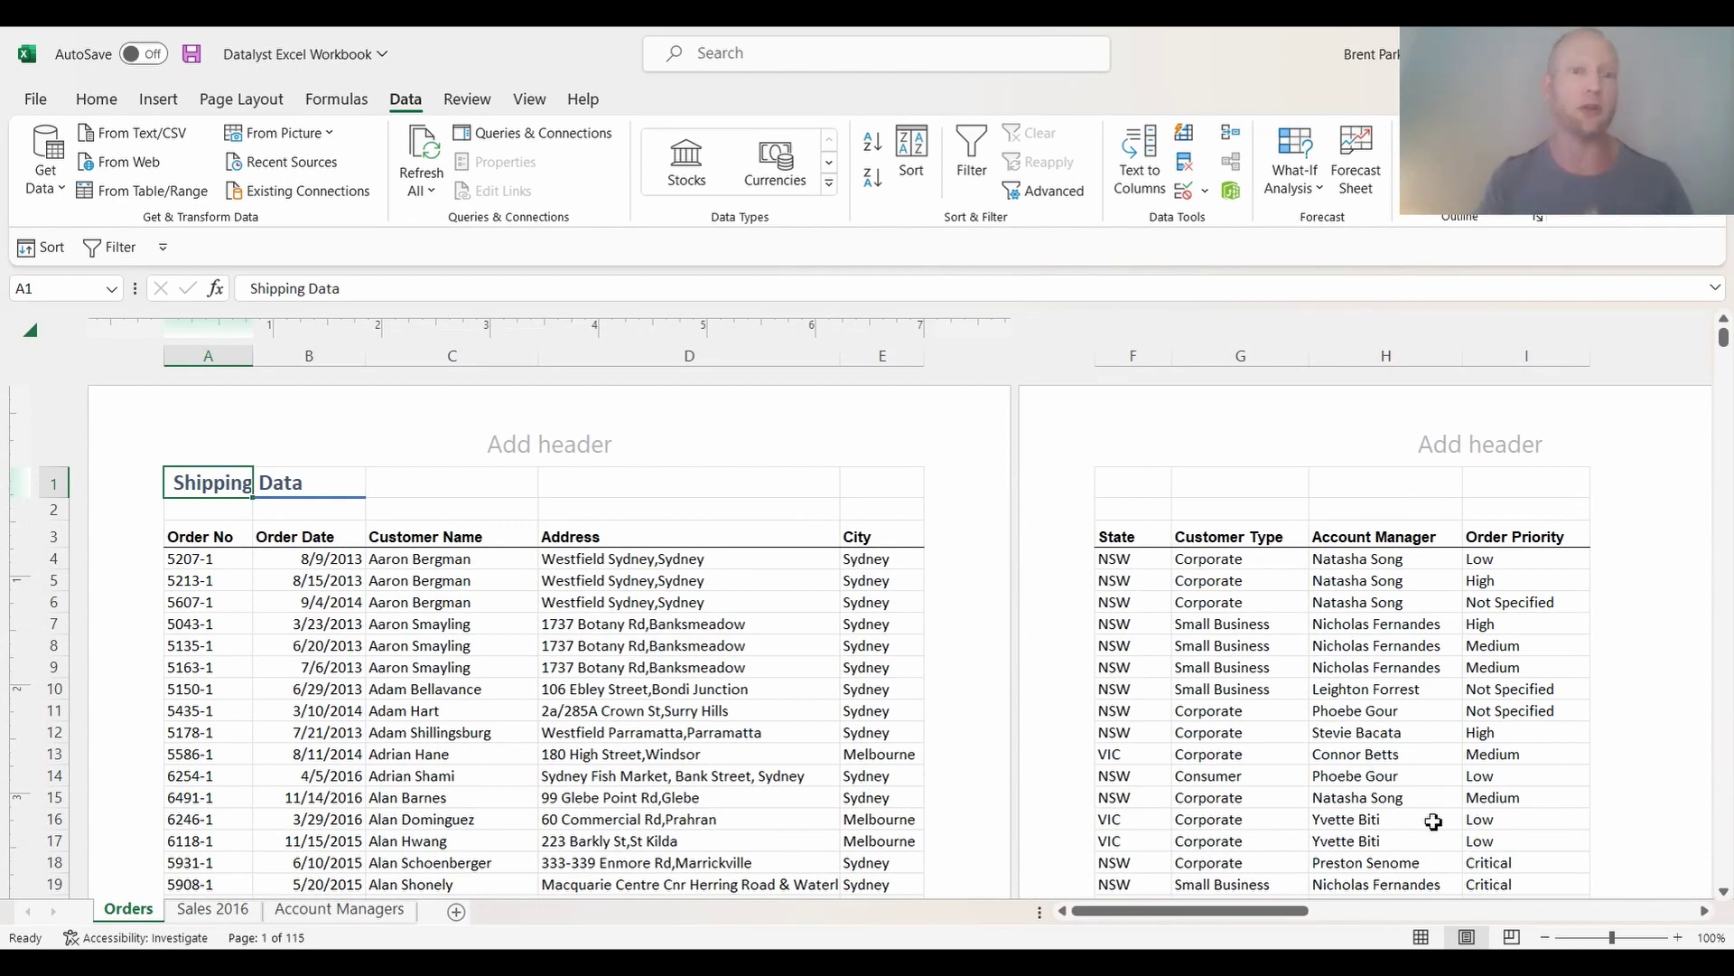
# Review the Orders sheet's pages in Page Layout view and Page Break Preview, and return to Normal view.
pyautogui.scroll(-6, 1355, 506)
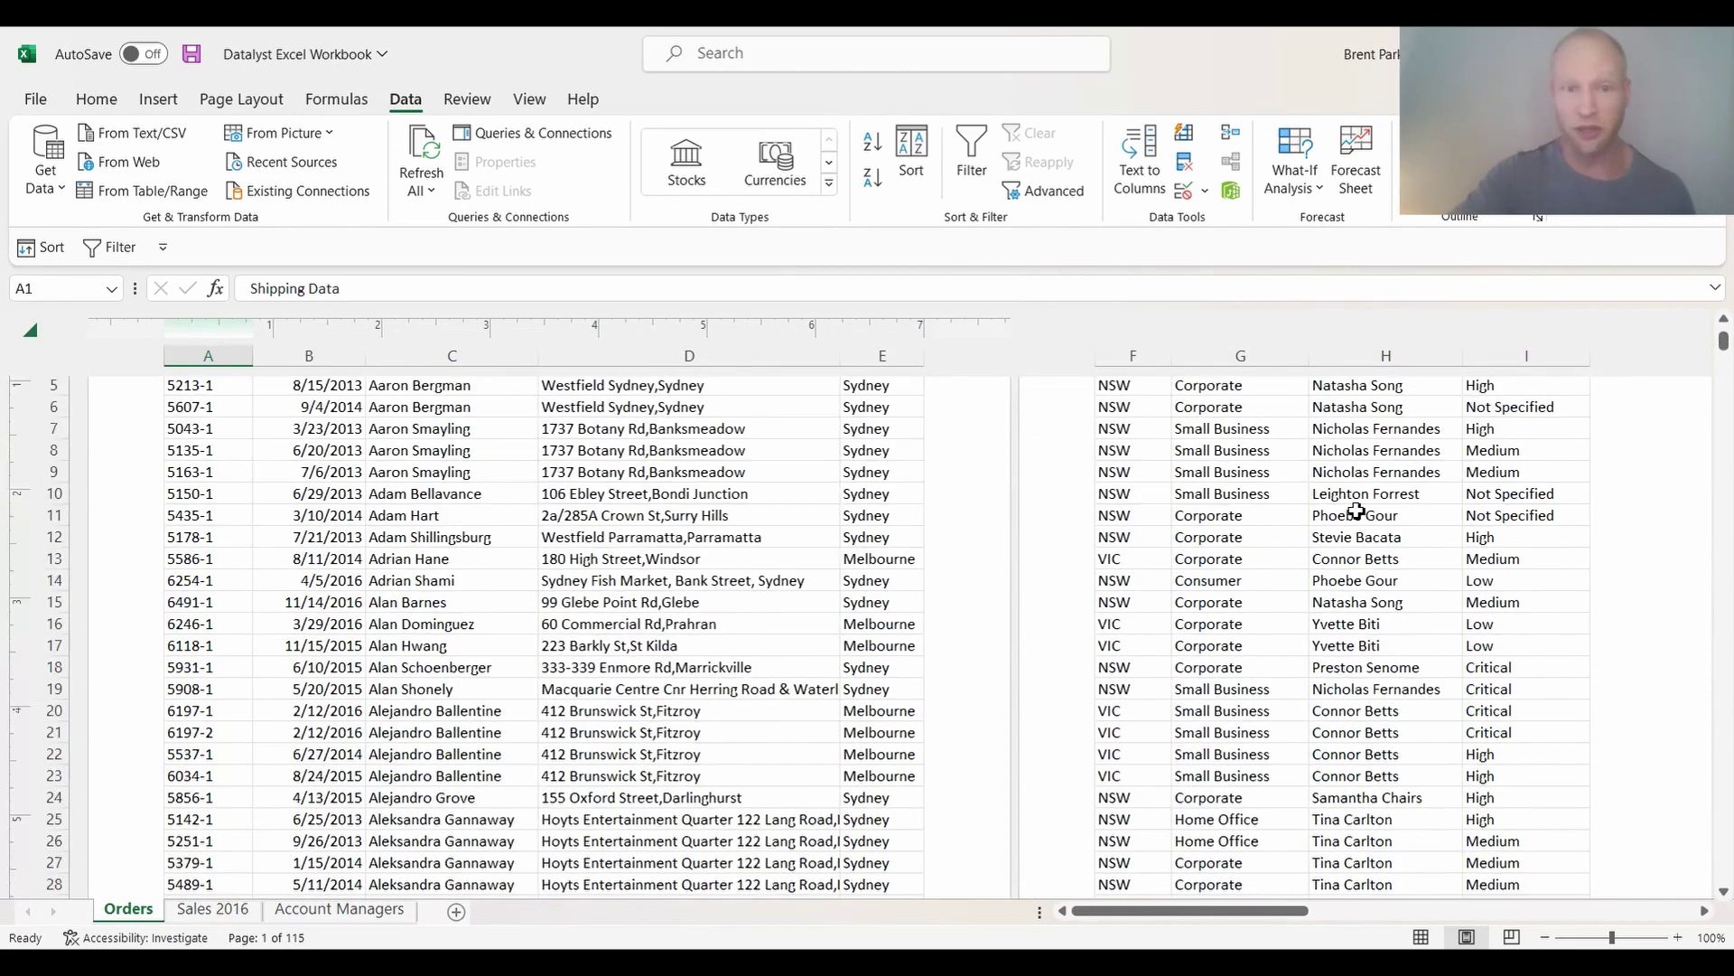
pyautogui.scroll(6, 1356, 511)
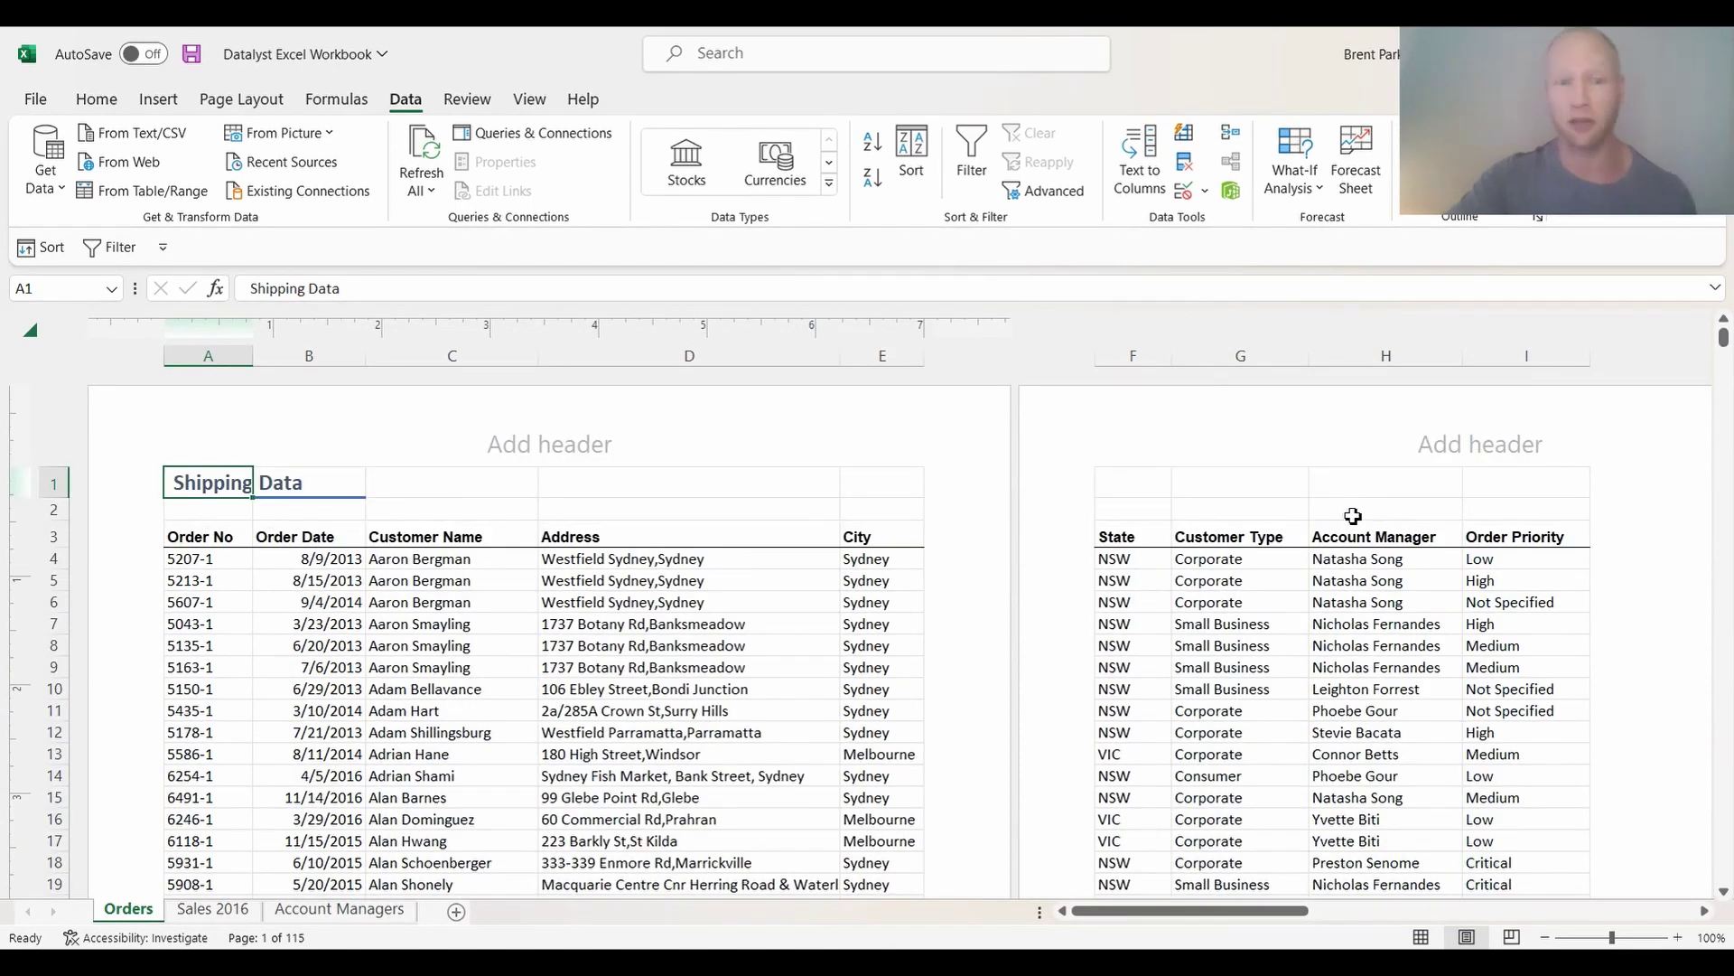
pyautogui.click(1511, 939)
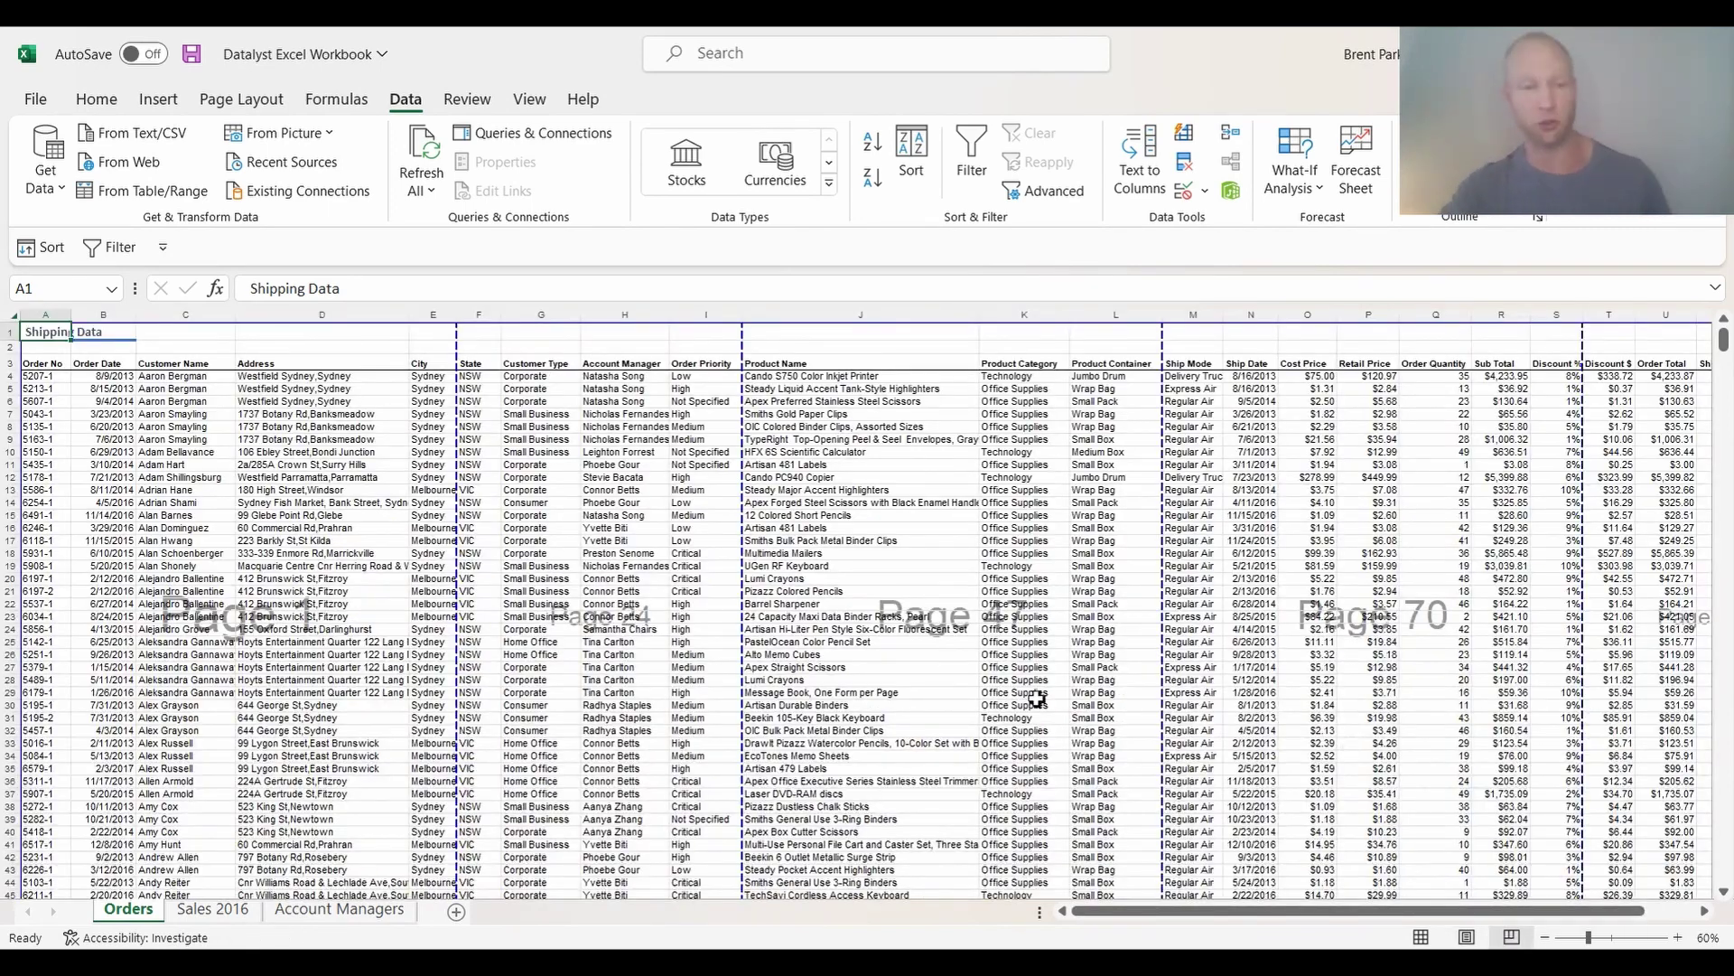
pyautogui.scroll(-2, 902, 664)
pyautogui.scroll(-17, 917, 625)
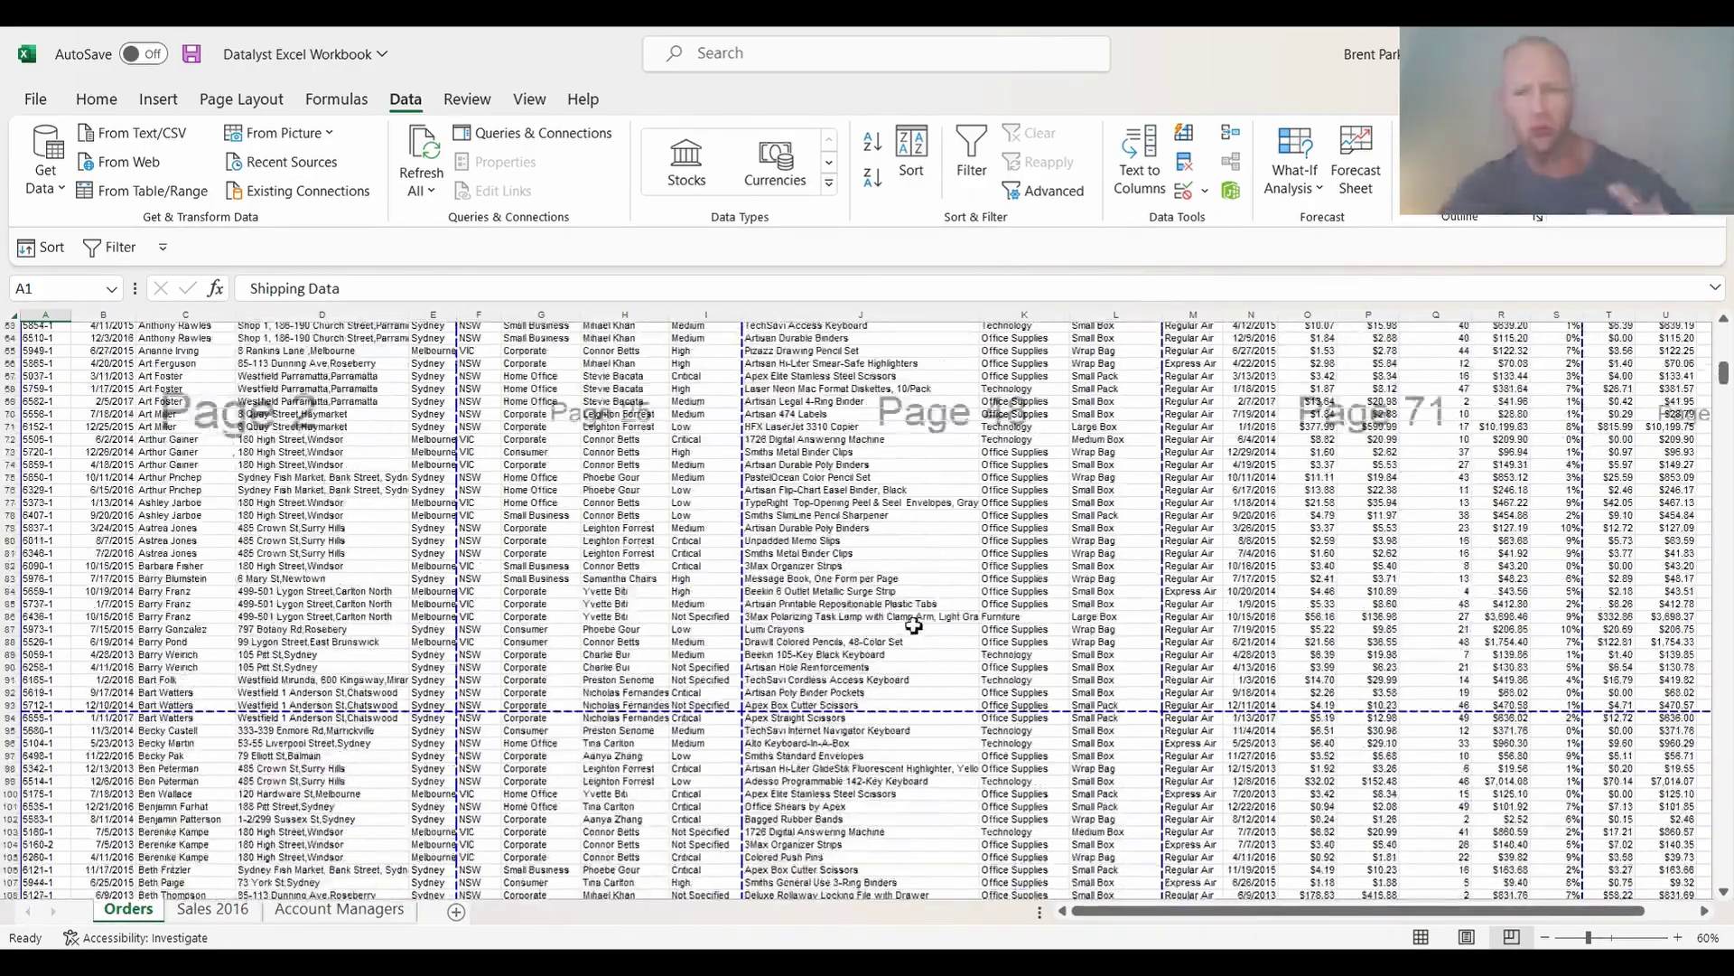
pyautogui.scroll(15, 917, 625)
pyautogui.scroll(3, 911, 633)
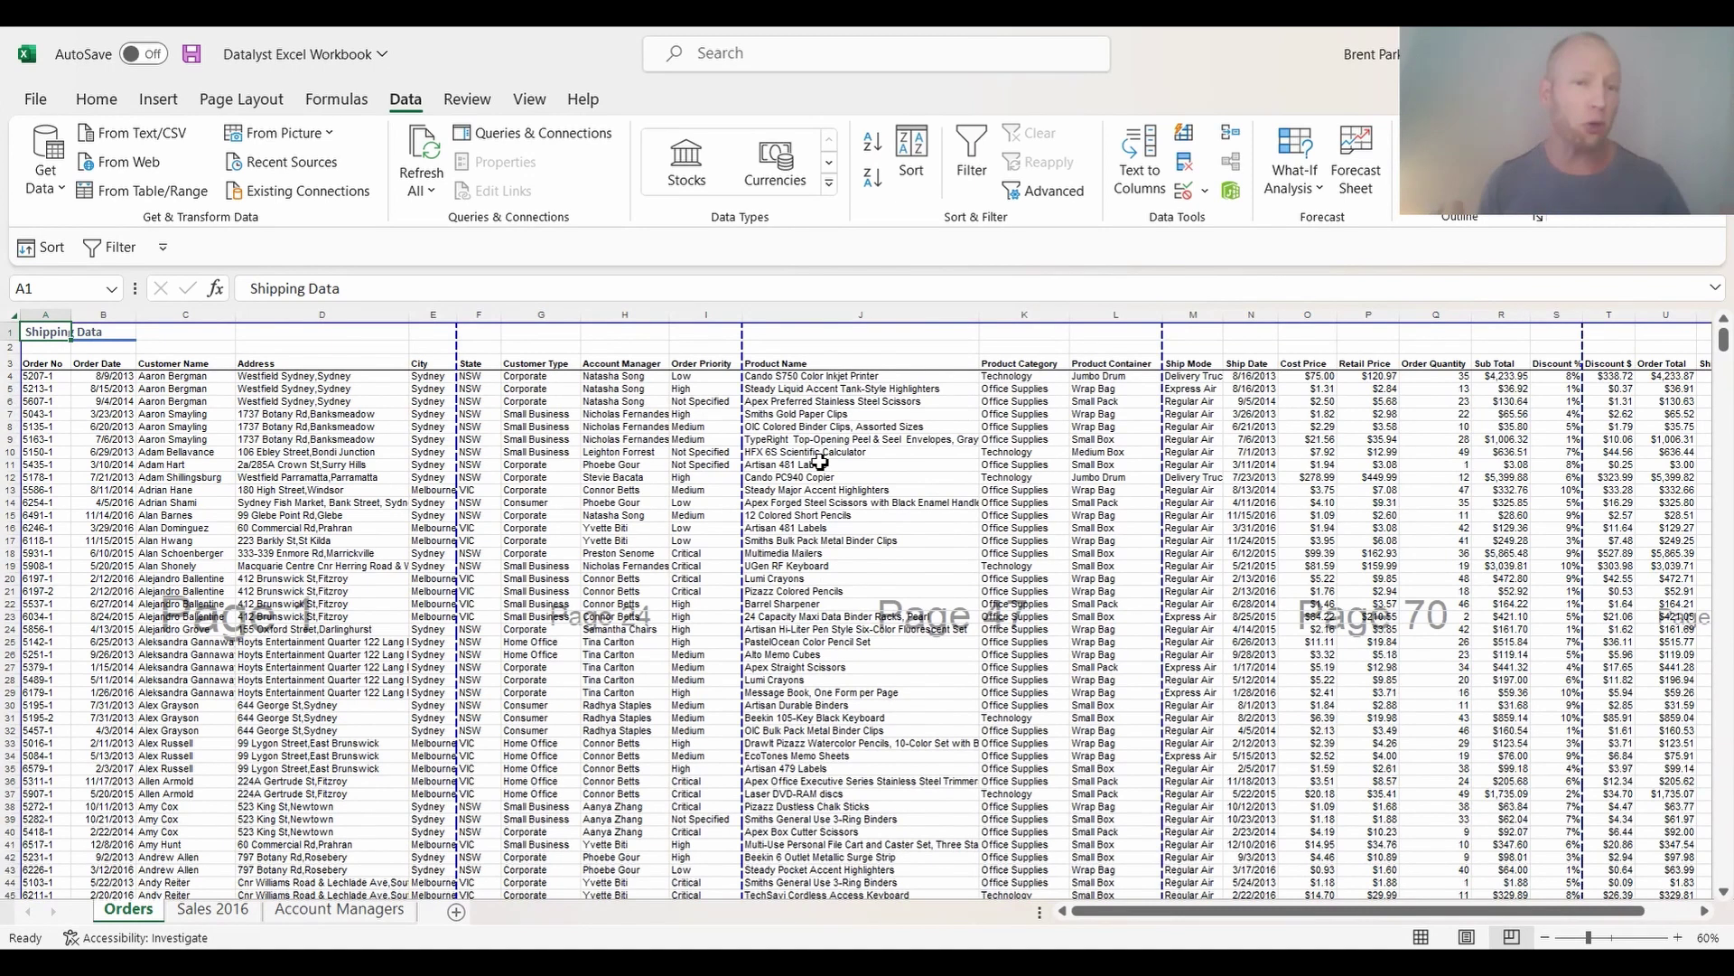
pyautogui.click(1421, 937)
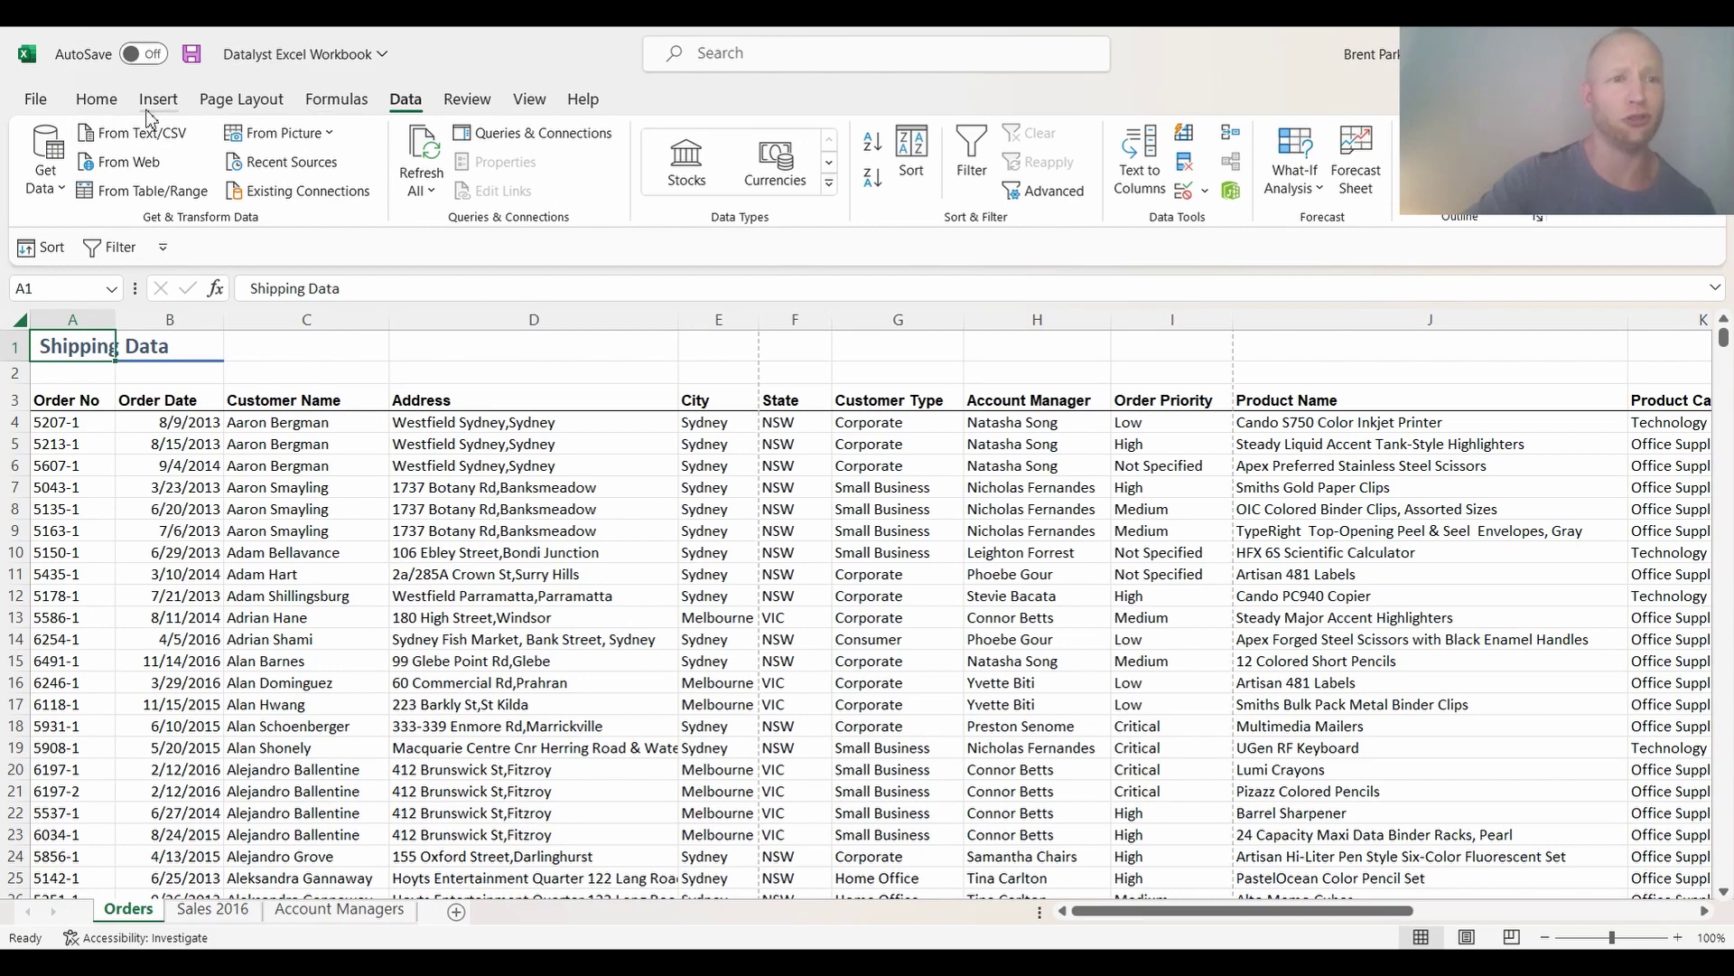
# Show the gridlines on the Orders sheet, and zoom out to 41% before resetting the zoom to 100%.
pyautogui.click(529, 101)
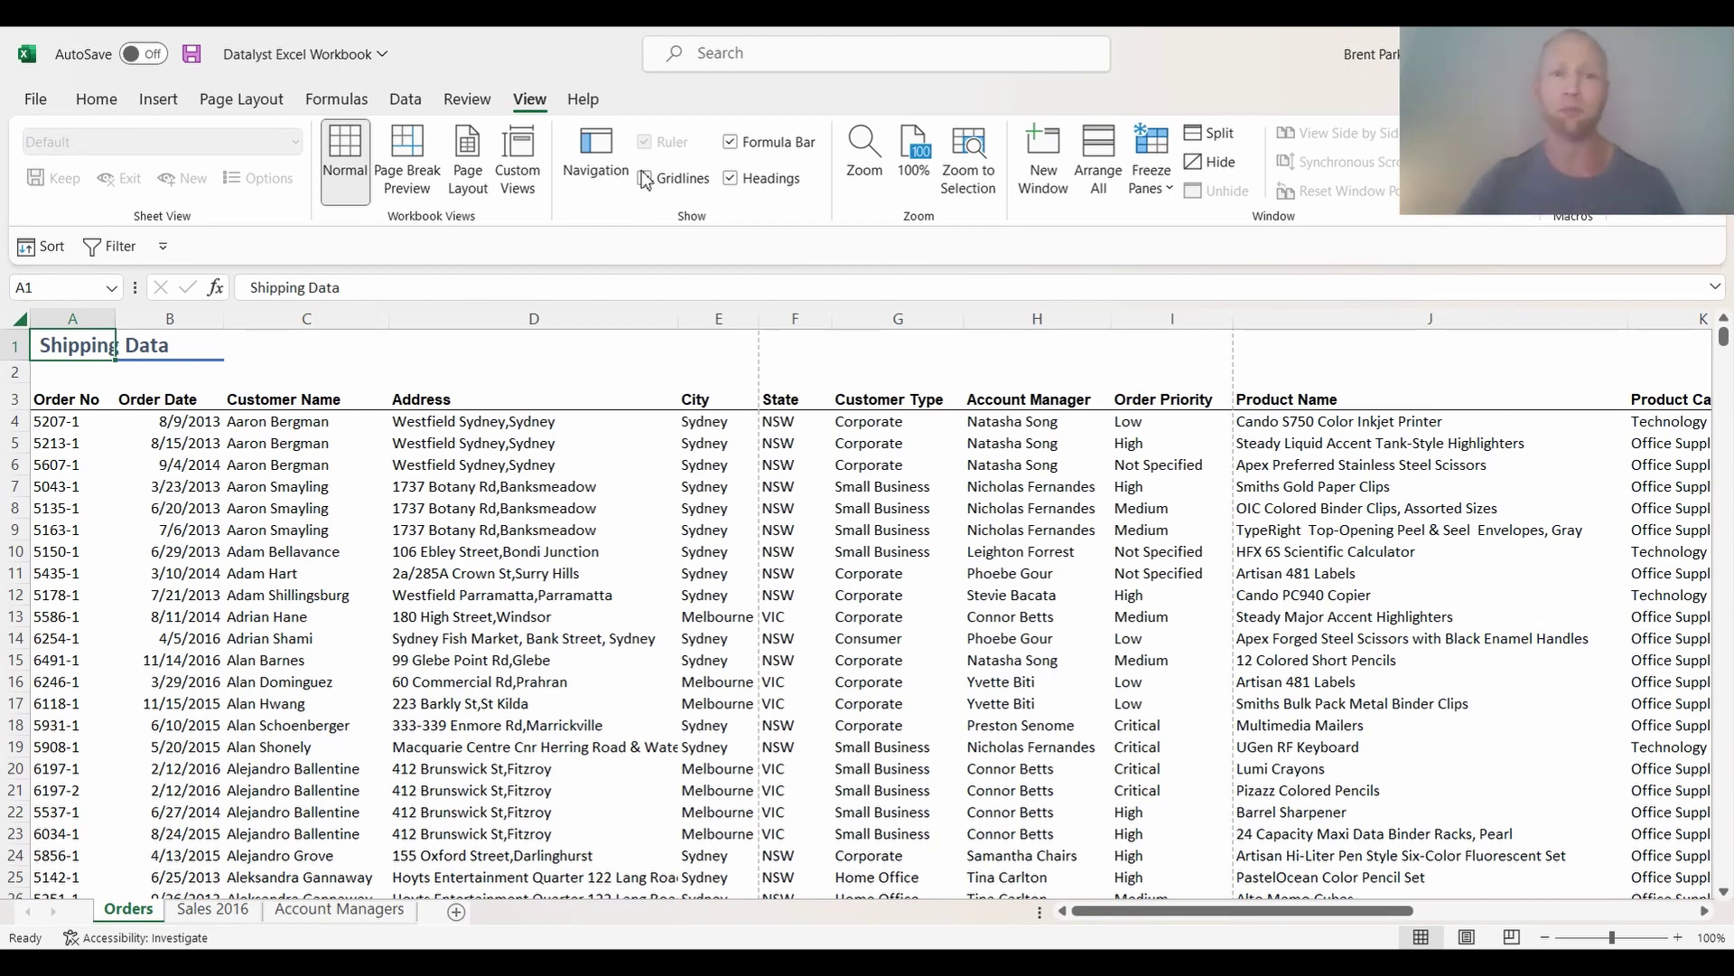
pyautogui.click(645, 181)
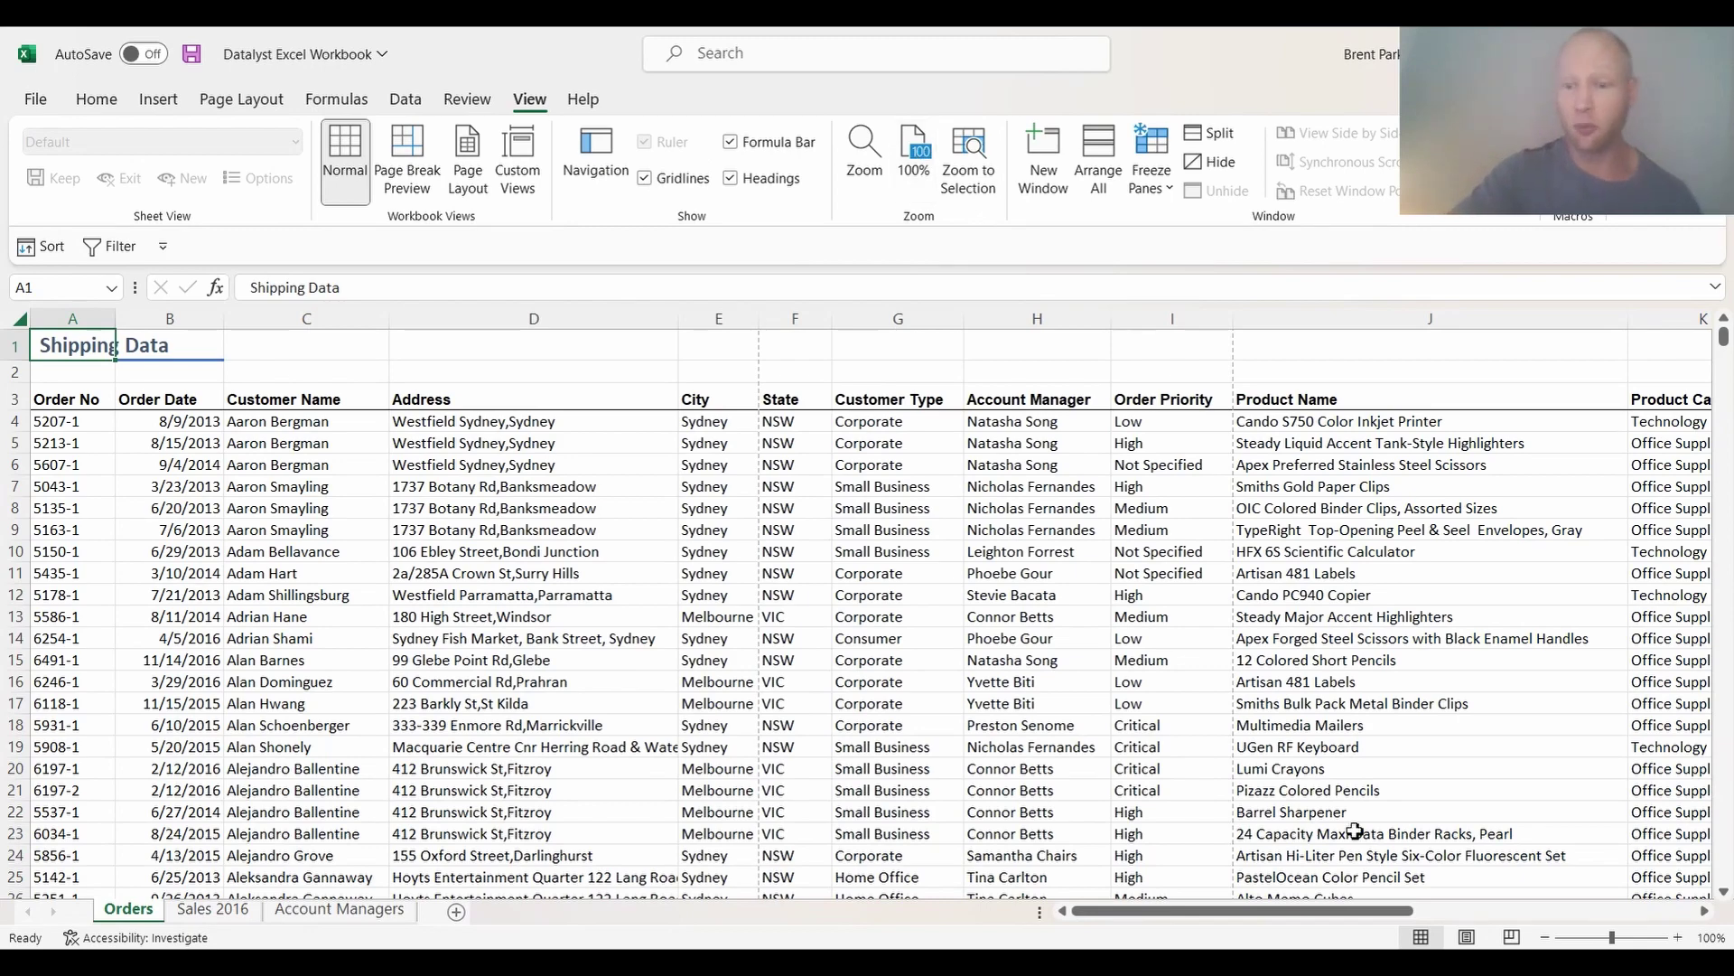
pyautogui.moveTo(1614, 940); pyautogui.dragTo(1578, 939)
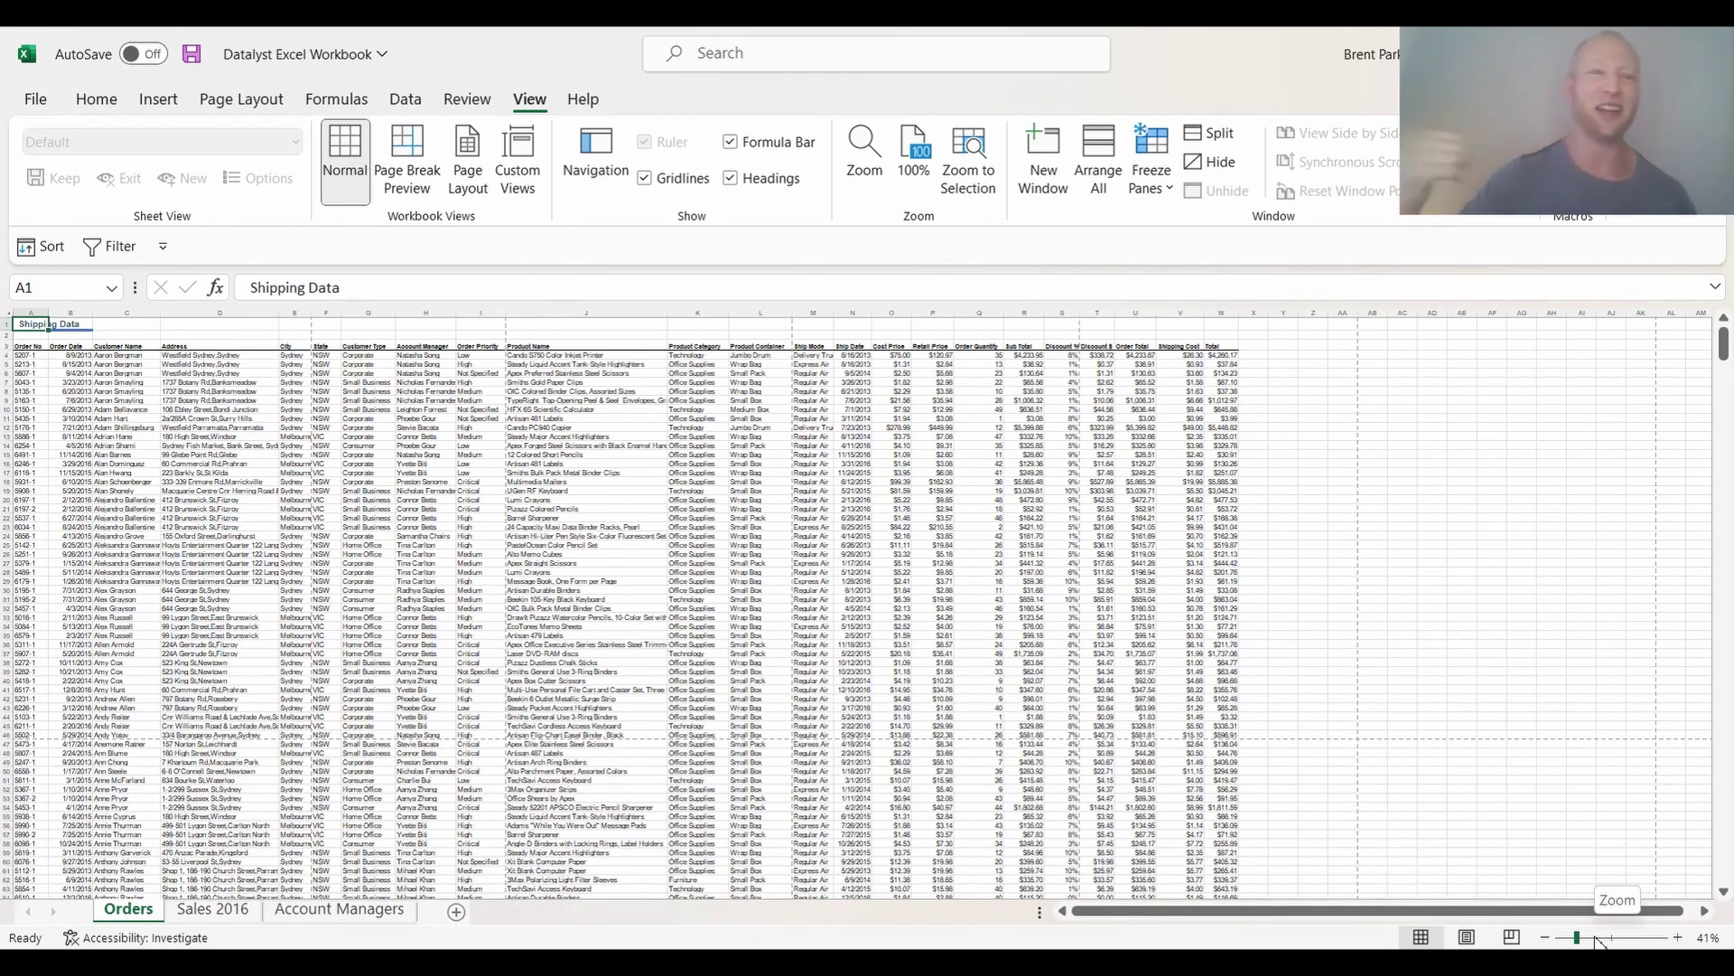
pyautogui.click(911, 160)
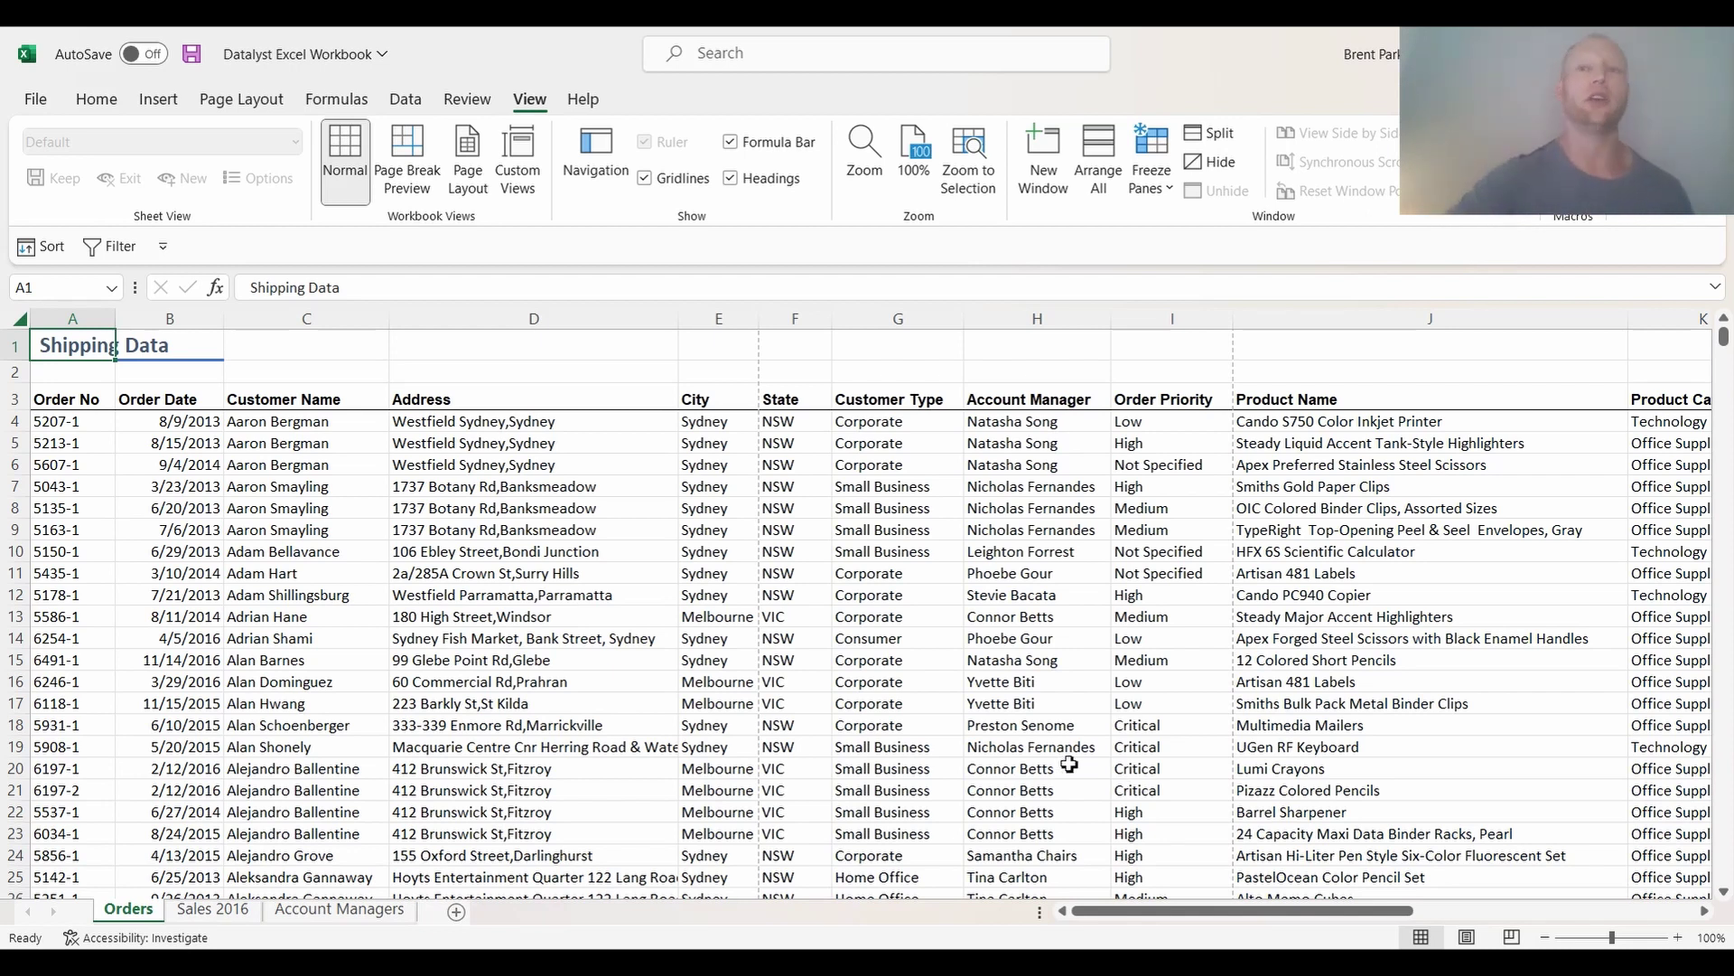
# Split the Orders sheet below row 12 without a vertical split, and view the records around row 1030 in the lower pane.
pyautogui.click(1227, 142)
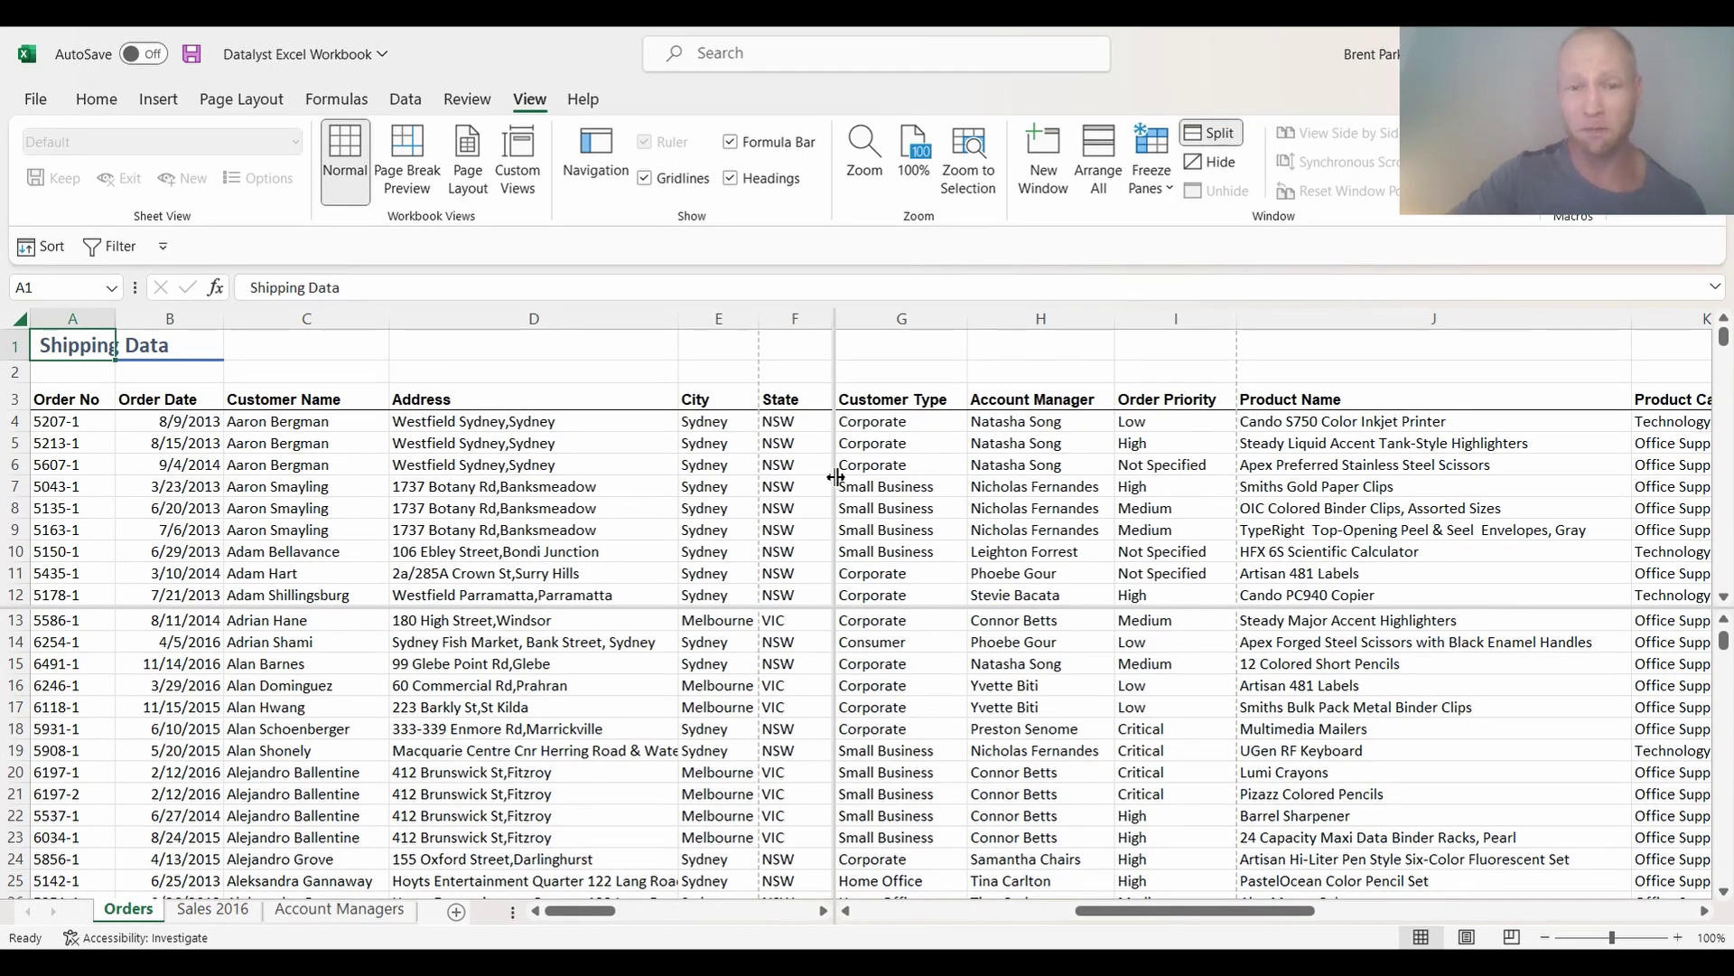
pyautogui.moveTo(839, 479); pyautogui.dragTo(829, 482)
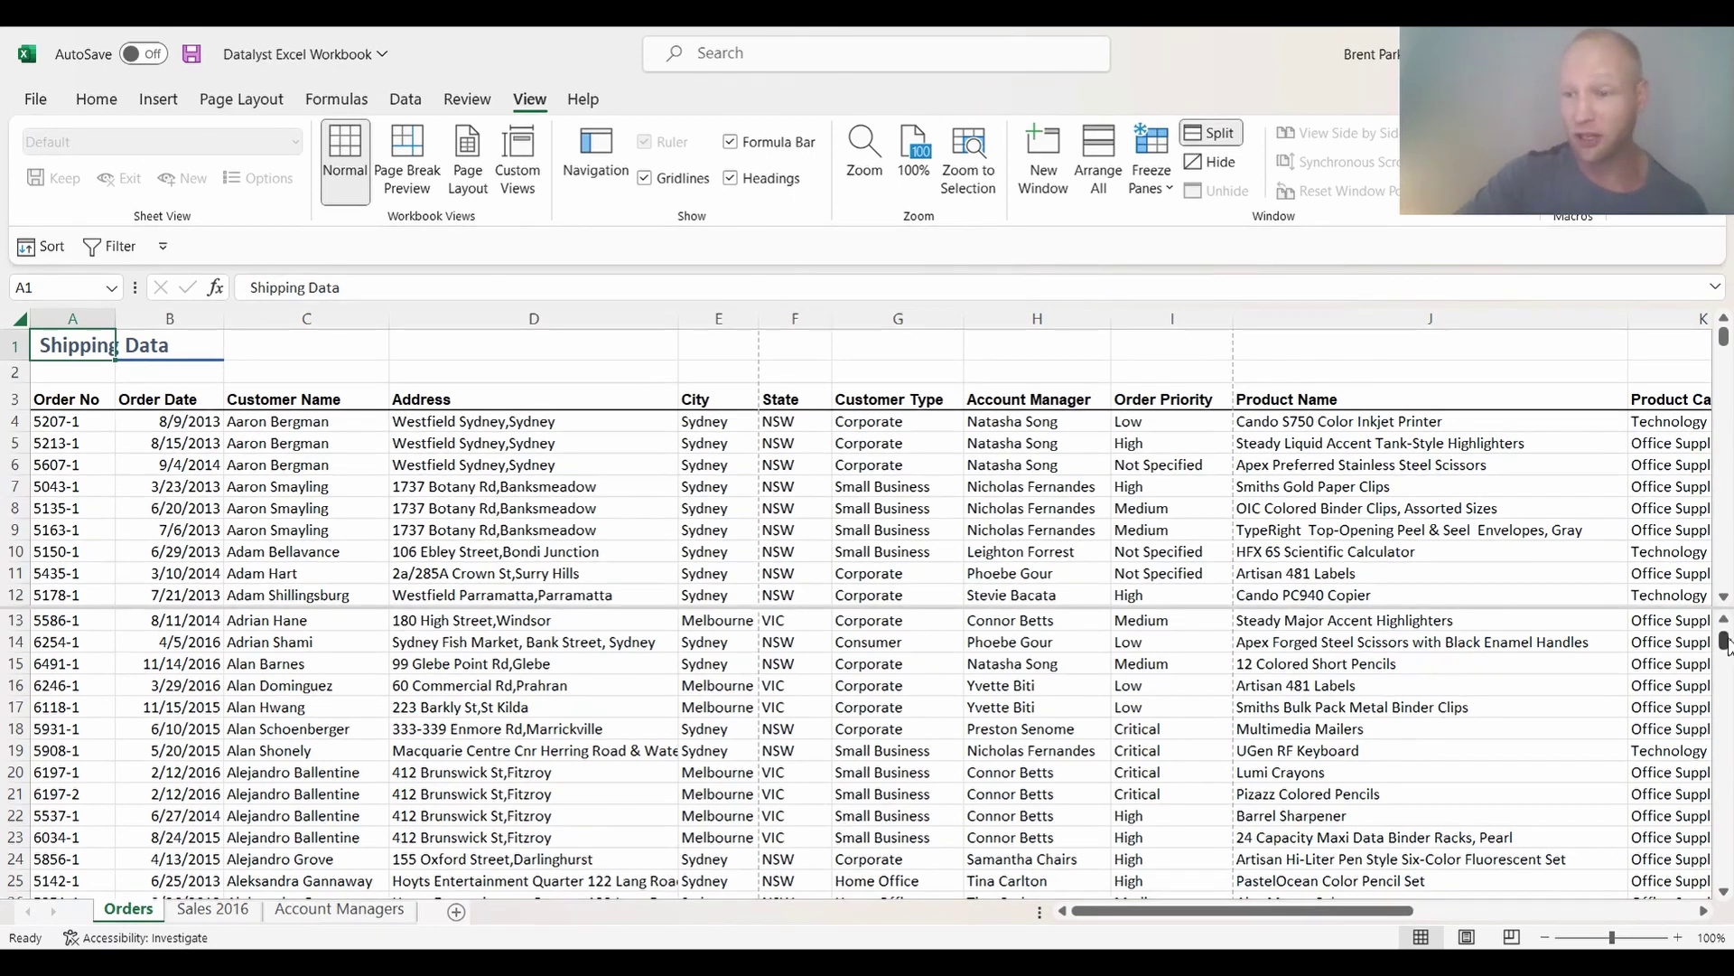
pyautogui.moveTo(1725, 643); pyautogui.dragTo(1723, 873)
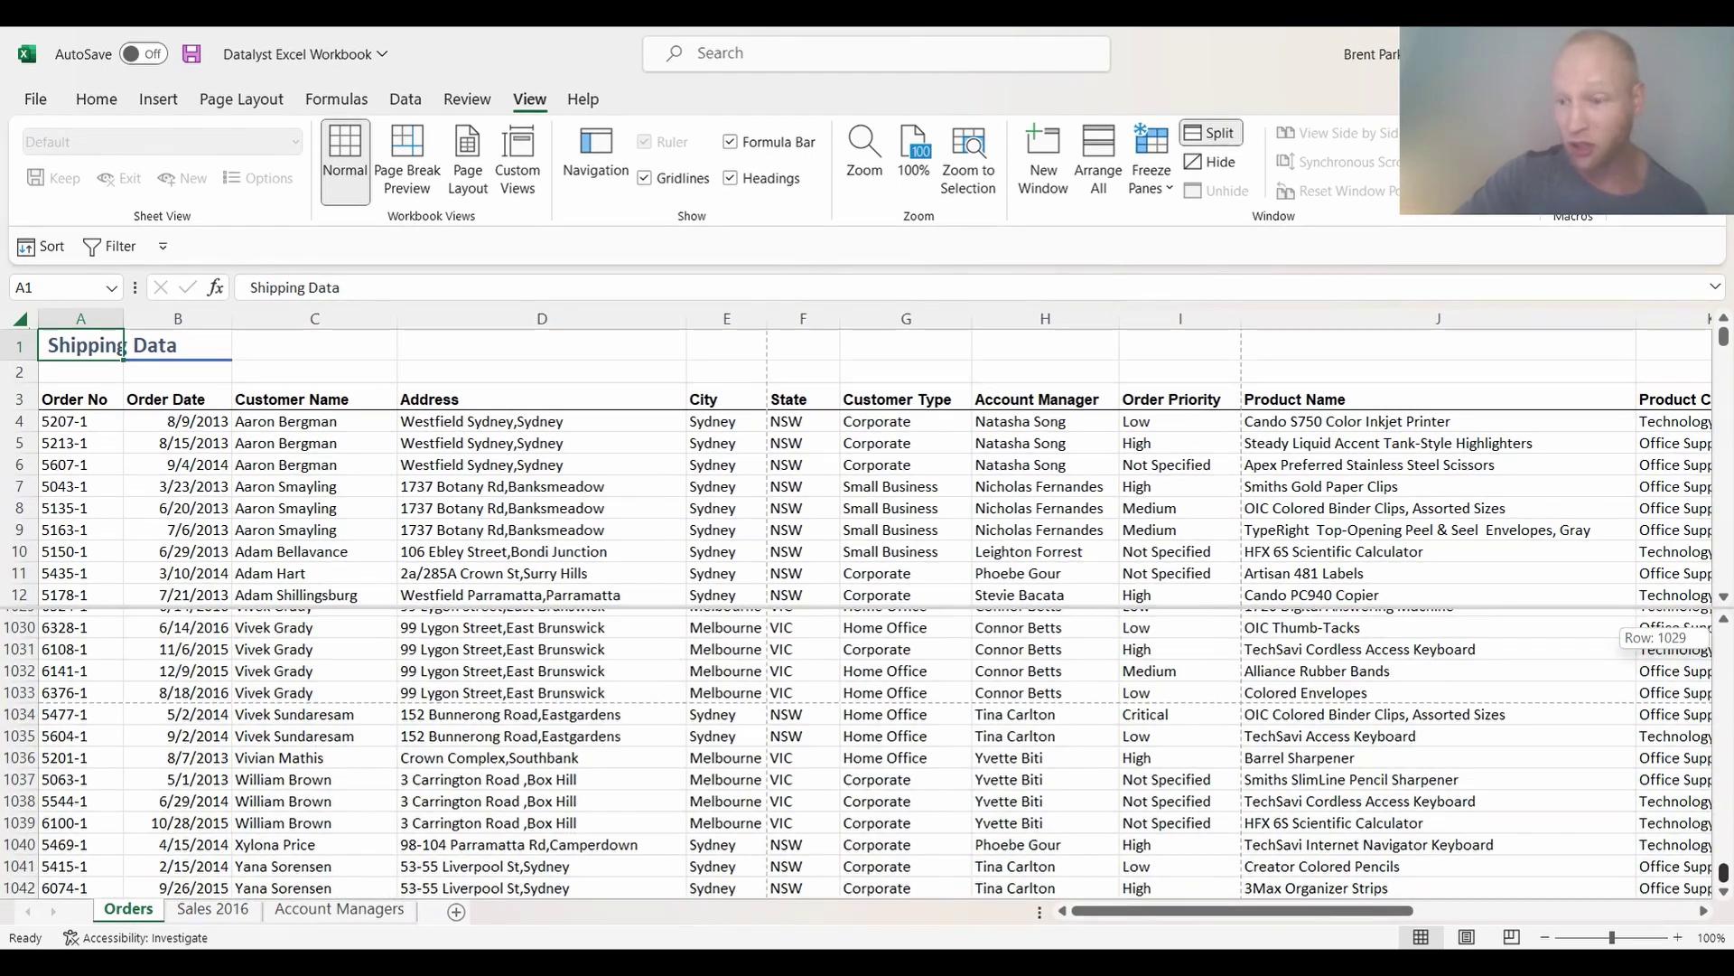
# Select the order numbers in A4 of the upper pane and A1042 of the lower pane, and remove the split.
pyautogui.click(100, 426)
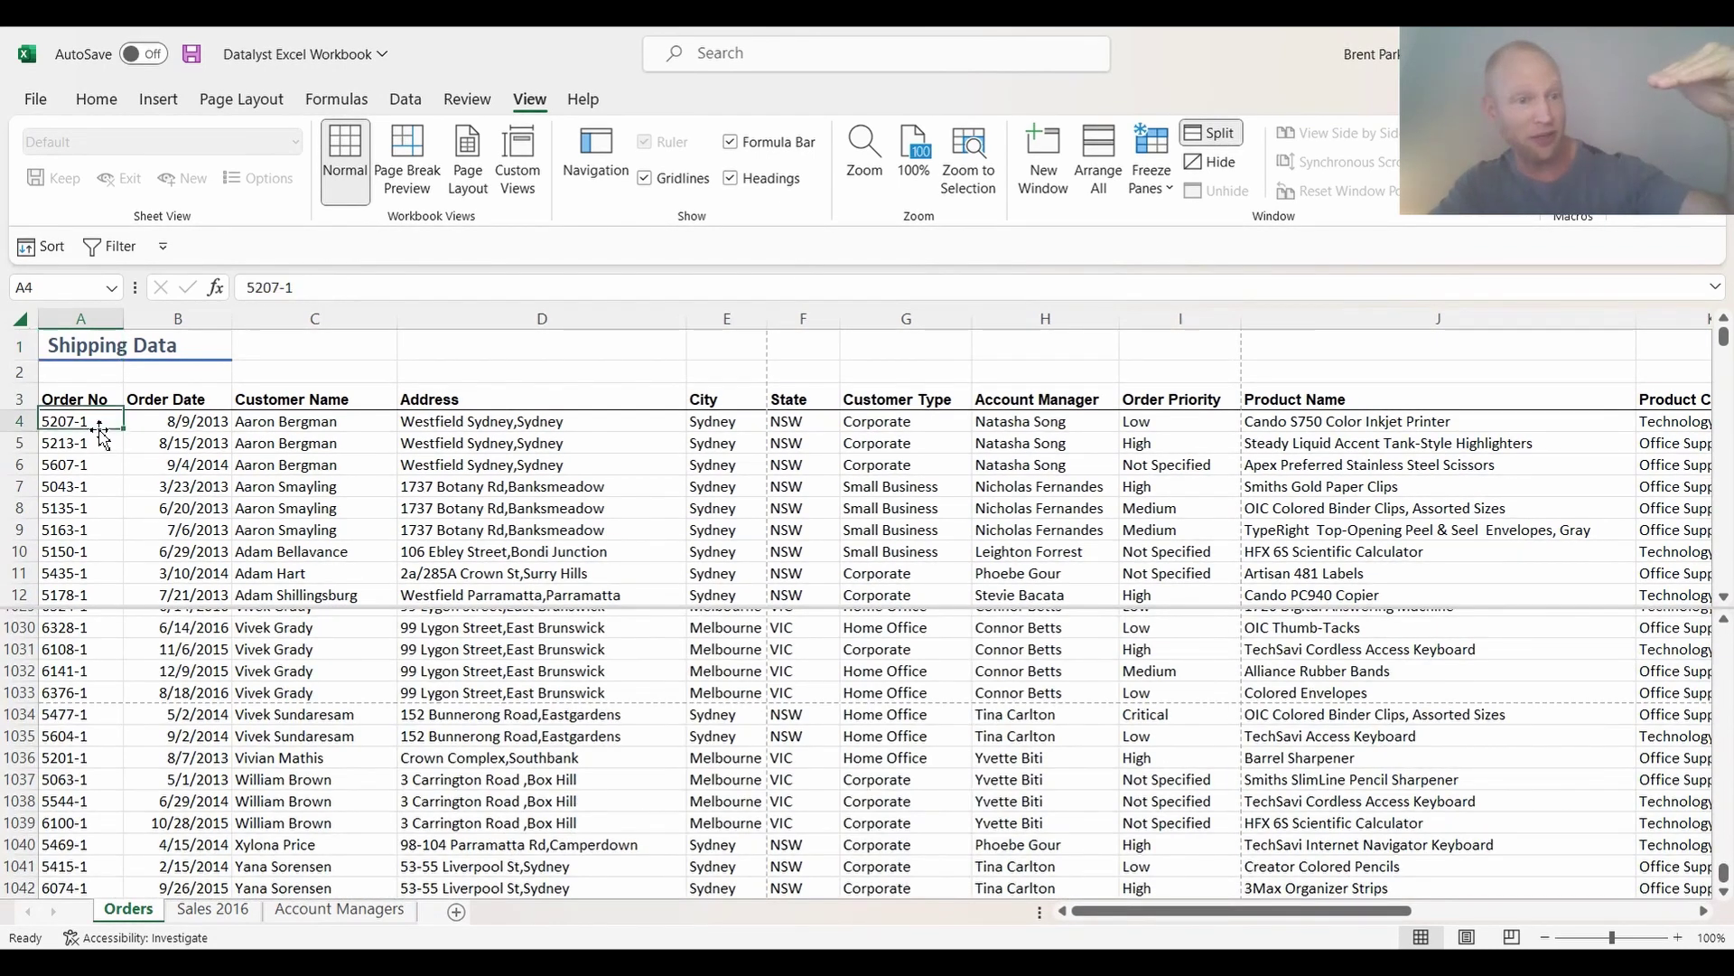
pyautogui.click(92, 889)
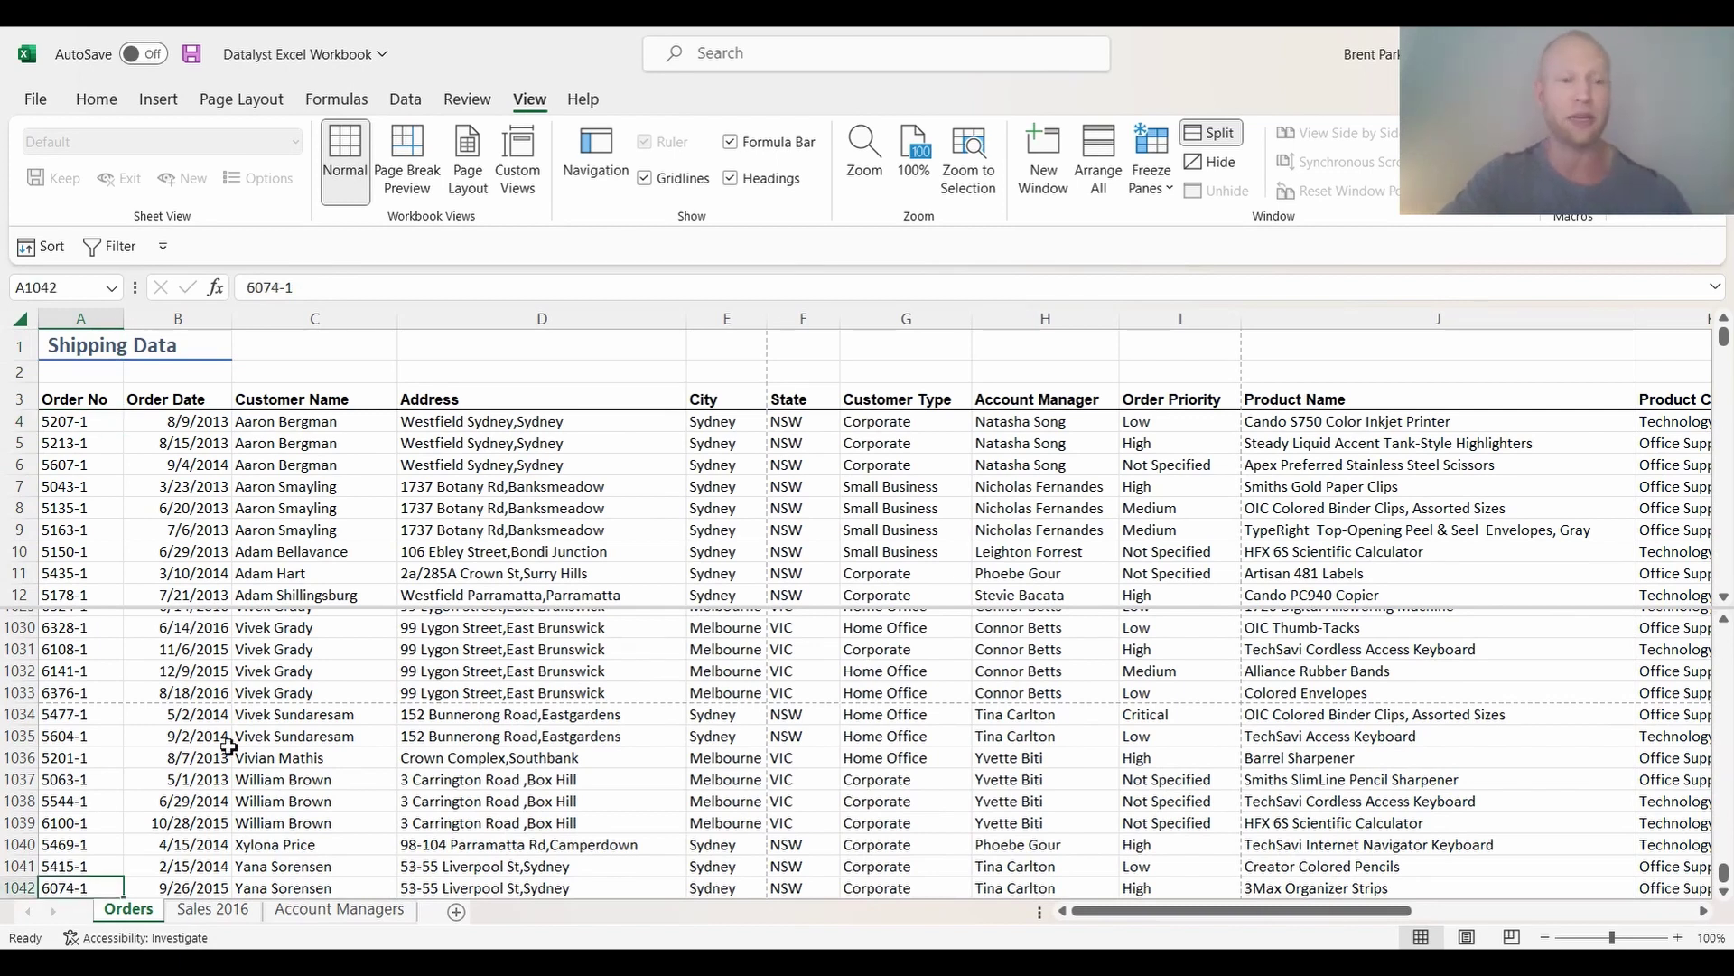
pyautogui.hotkey('alt', 'w')
pyautogui.press('s')
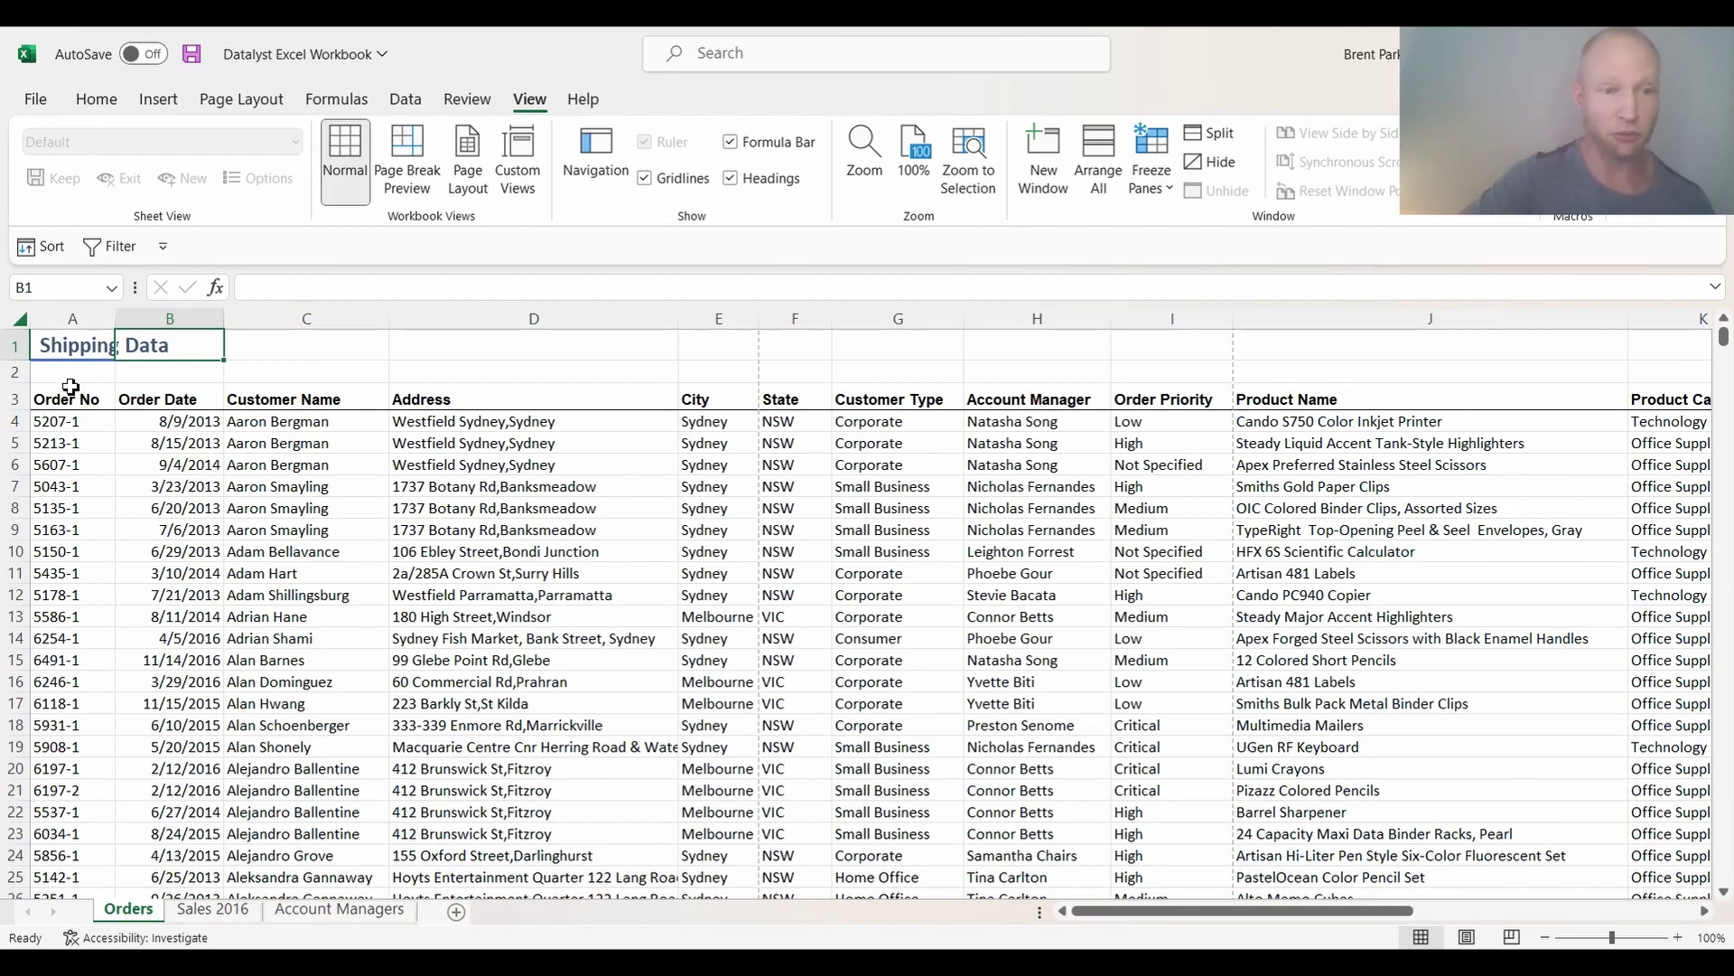
# Freeze rows 1 to 3 and columns A to C of the Orders sheet, using cell D4 as the freeze point.
pyautogui.click(97, 324)
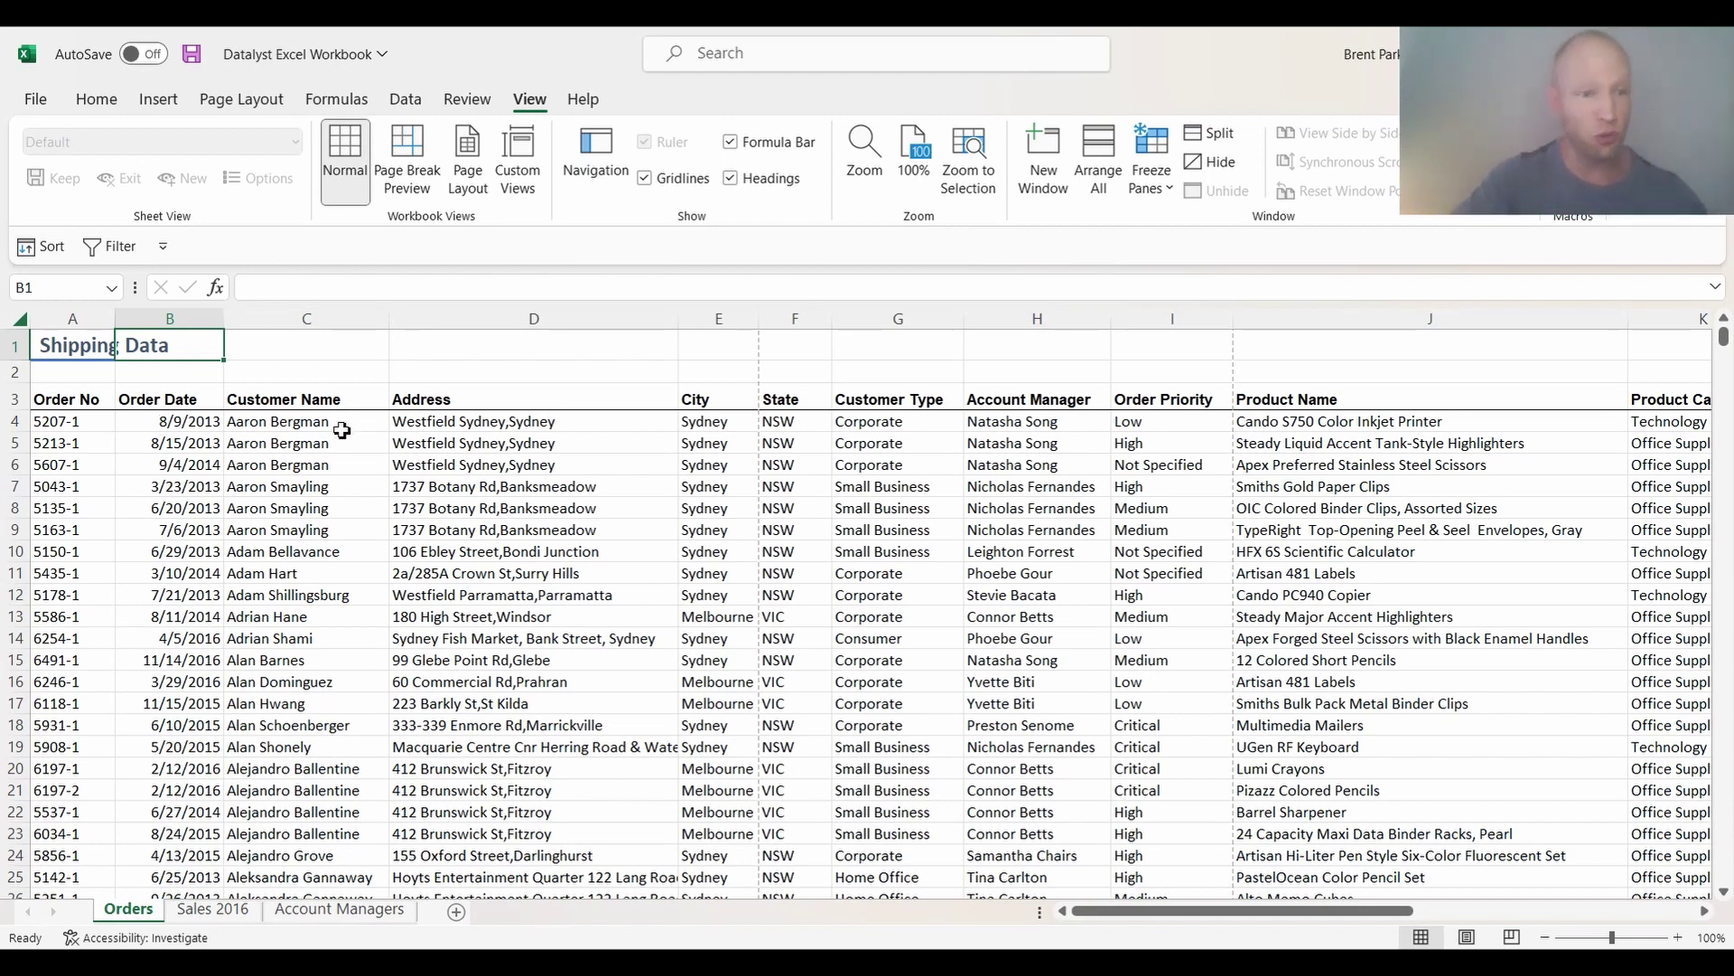
pyautogui.click(412, 424)
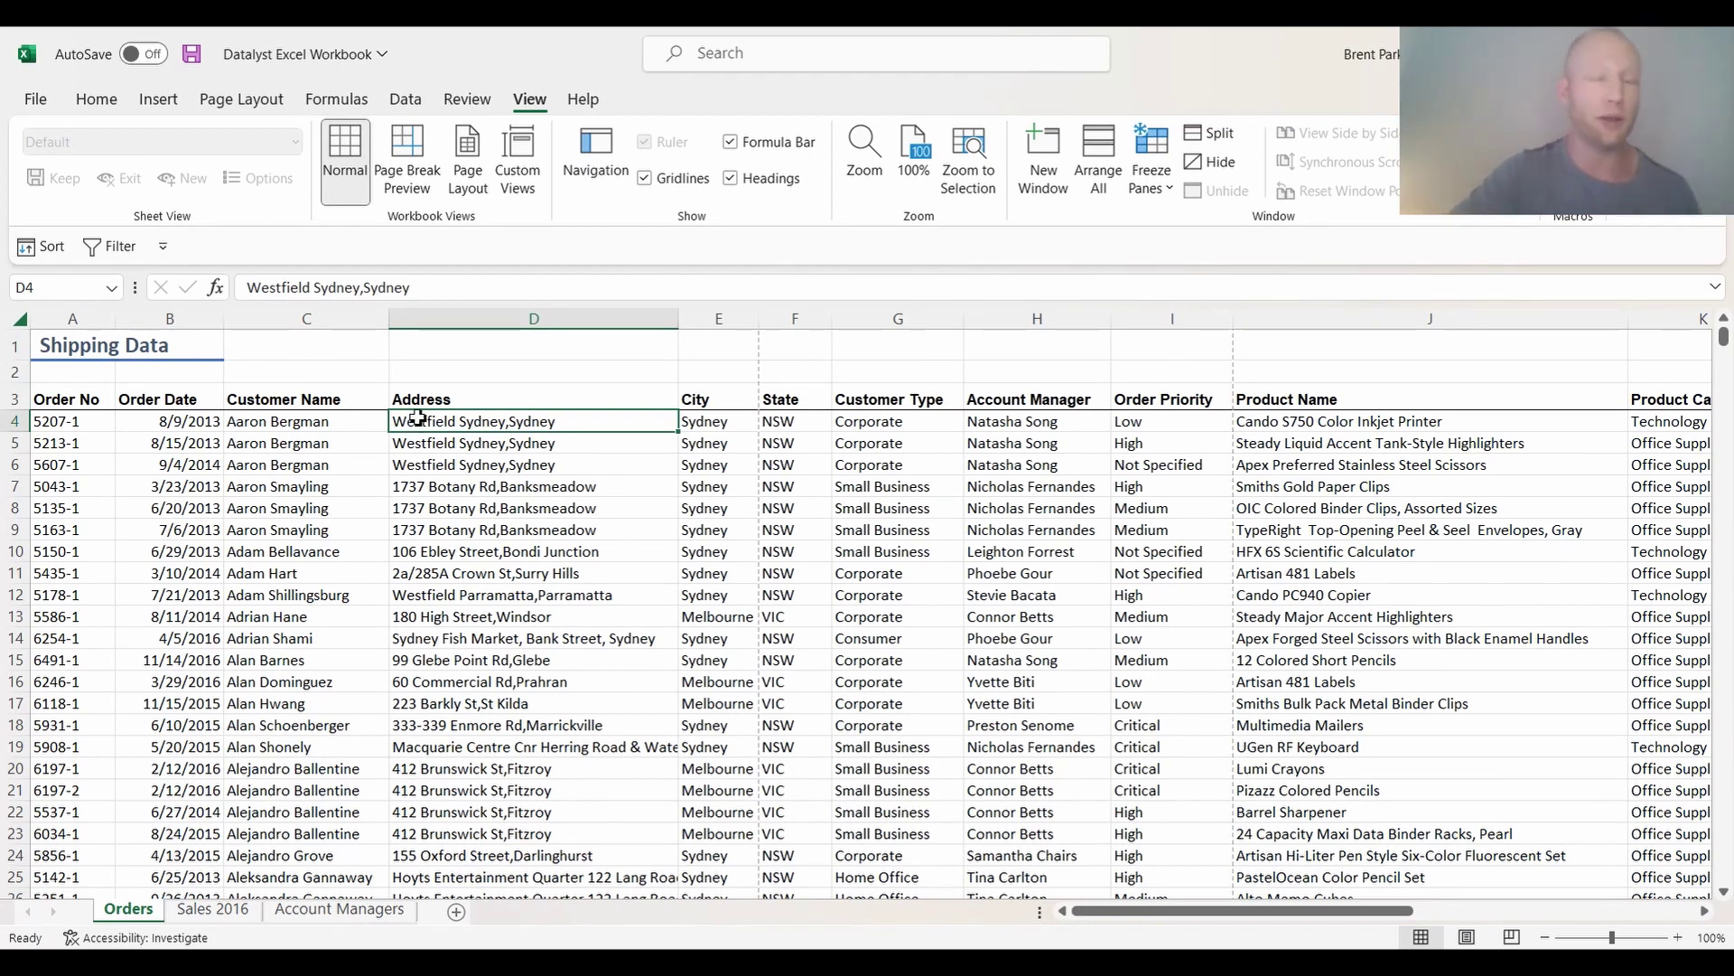
pyautogui.click(1165, 193)
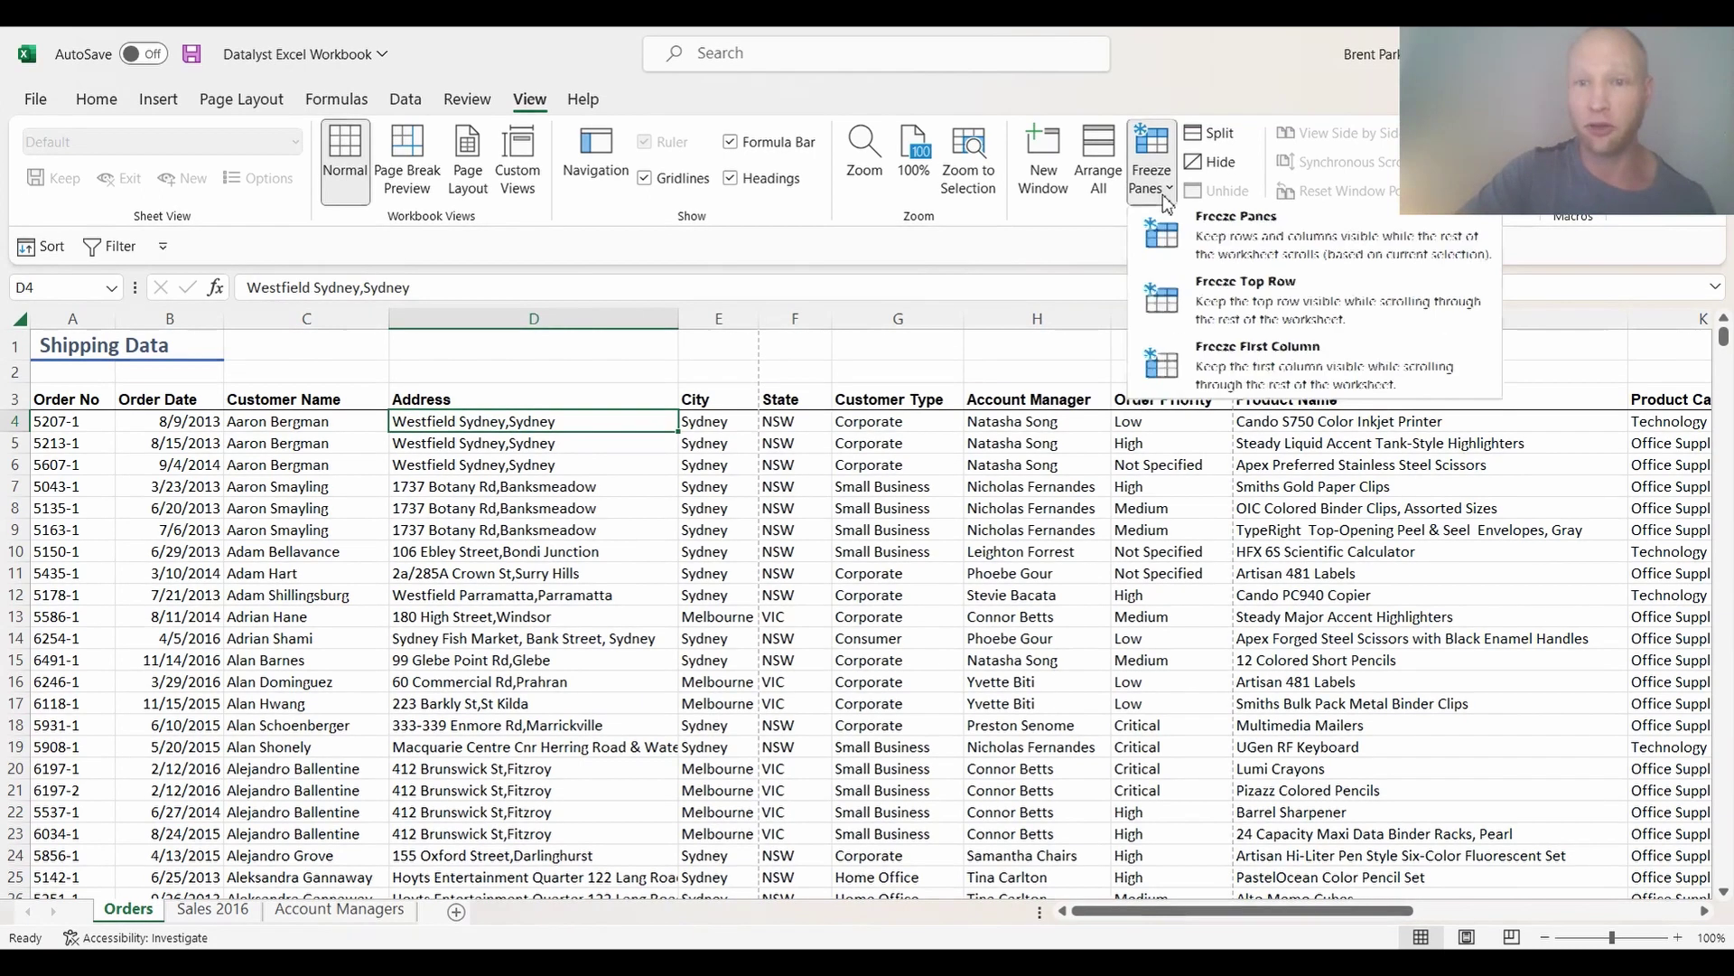
pyautogui.click(1165, 237)
# Check the frozen headings and customer columns against records further down and columns further across the Orders sheet, and unfreeze the panes.
pyautogui.scroll(-3, 827, 680)
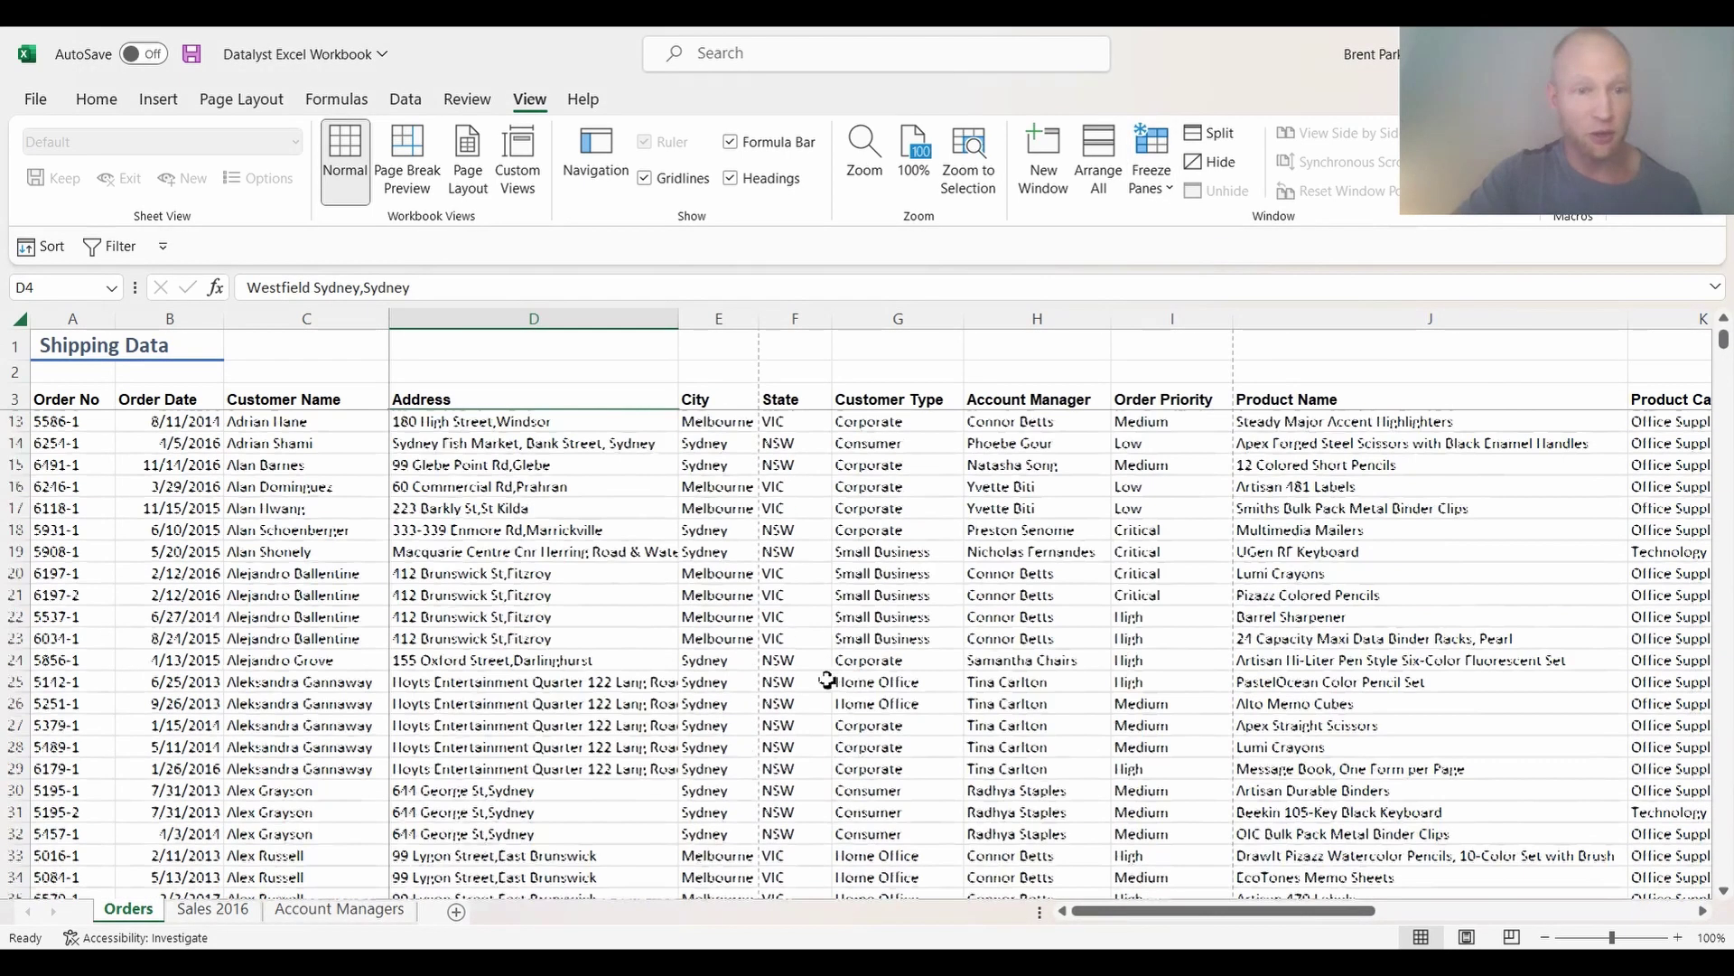
pyautogui.scroll(-6, 827, 680)
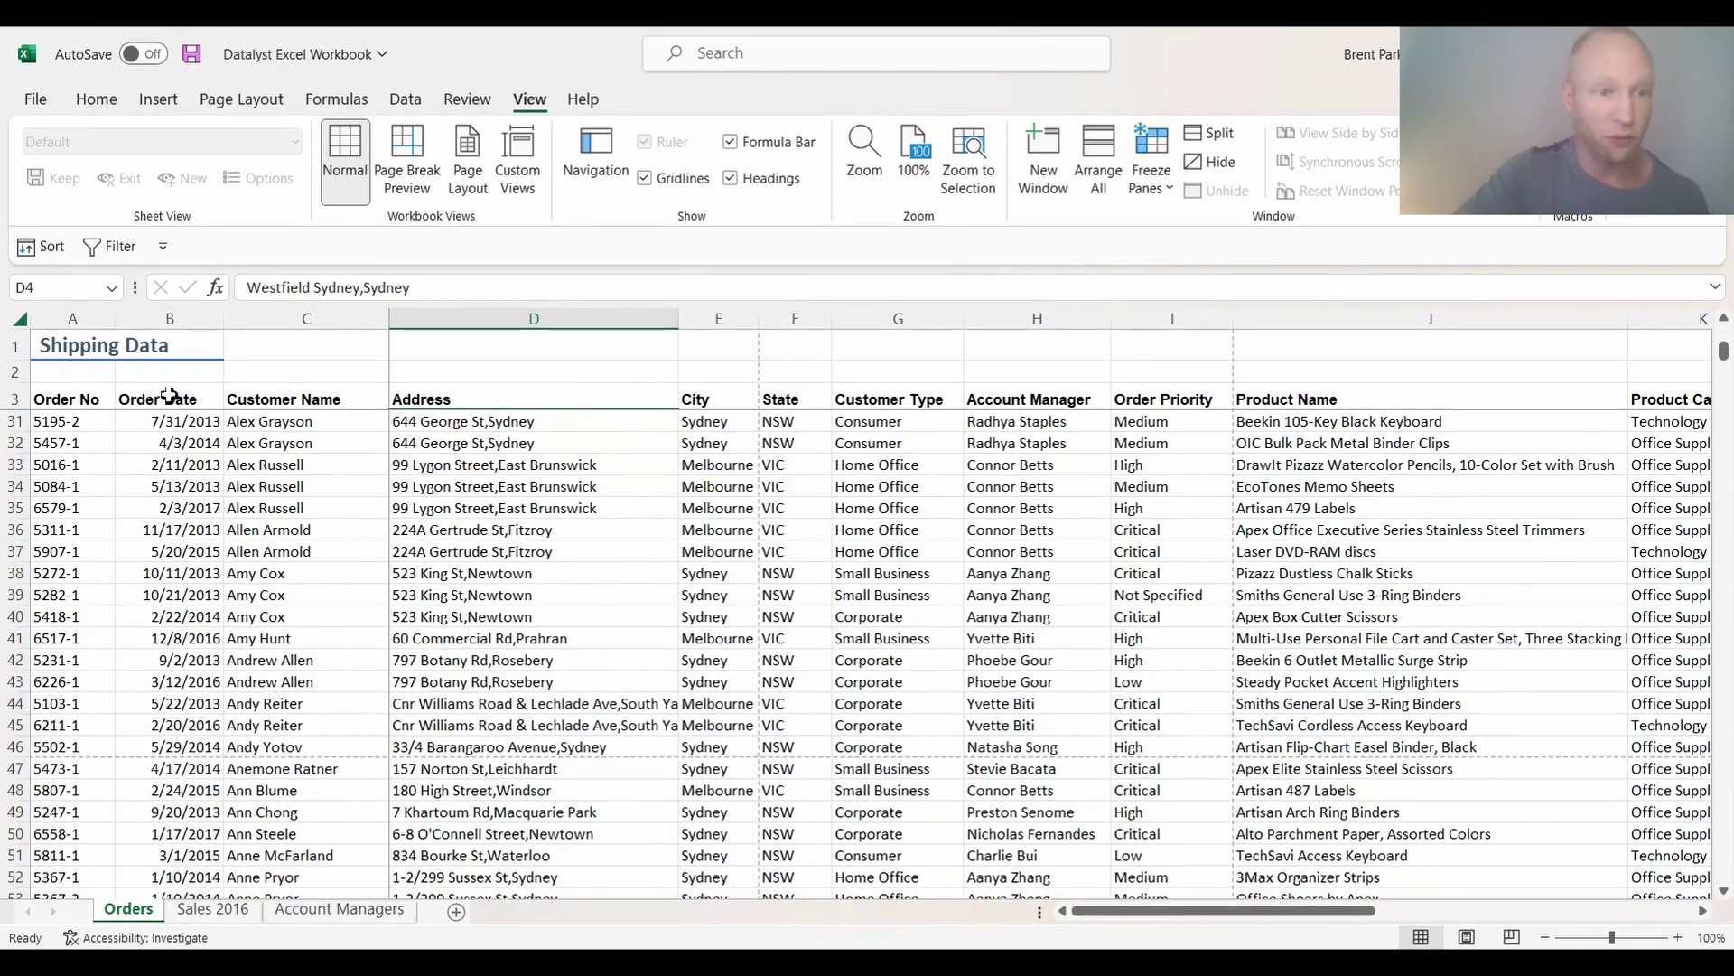
pyautogui.scroll(-3, 379, 404)
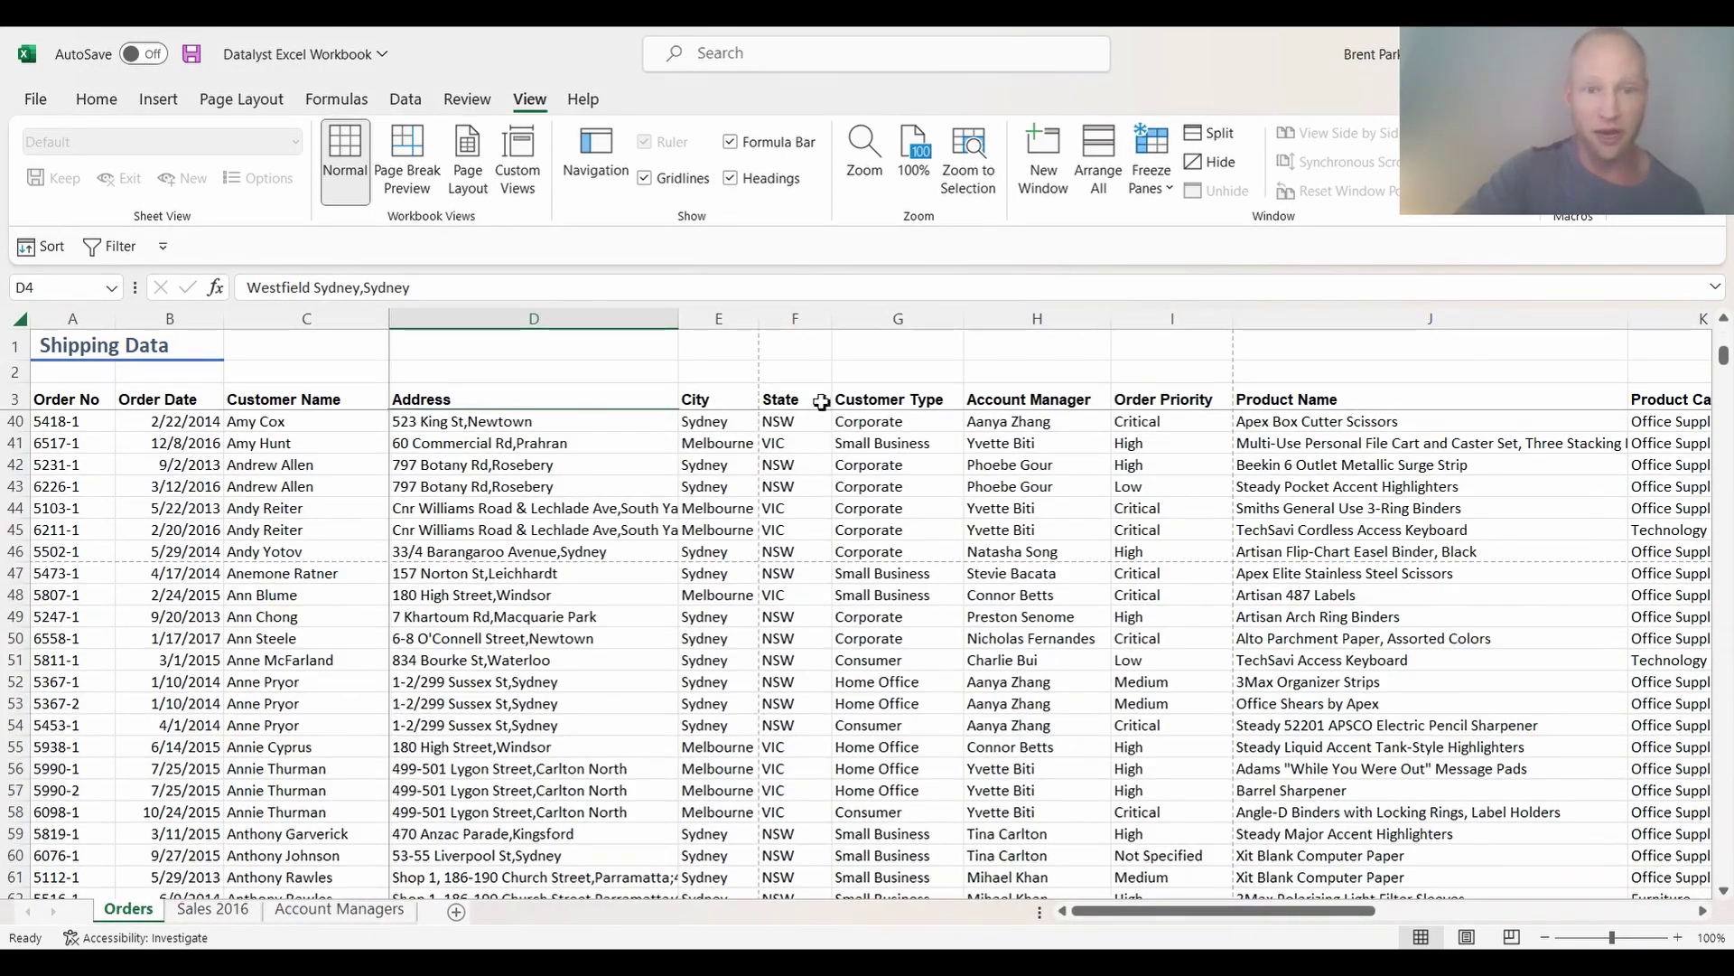
pyautogui.scroll(-3, 576, 613)
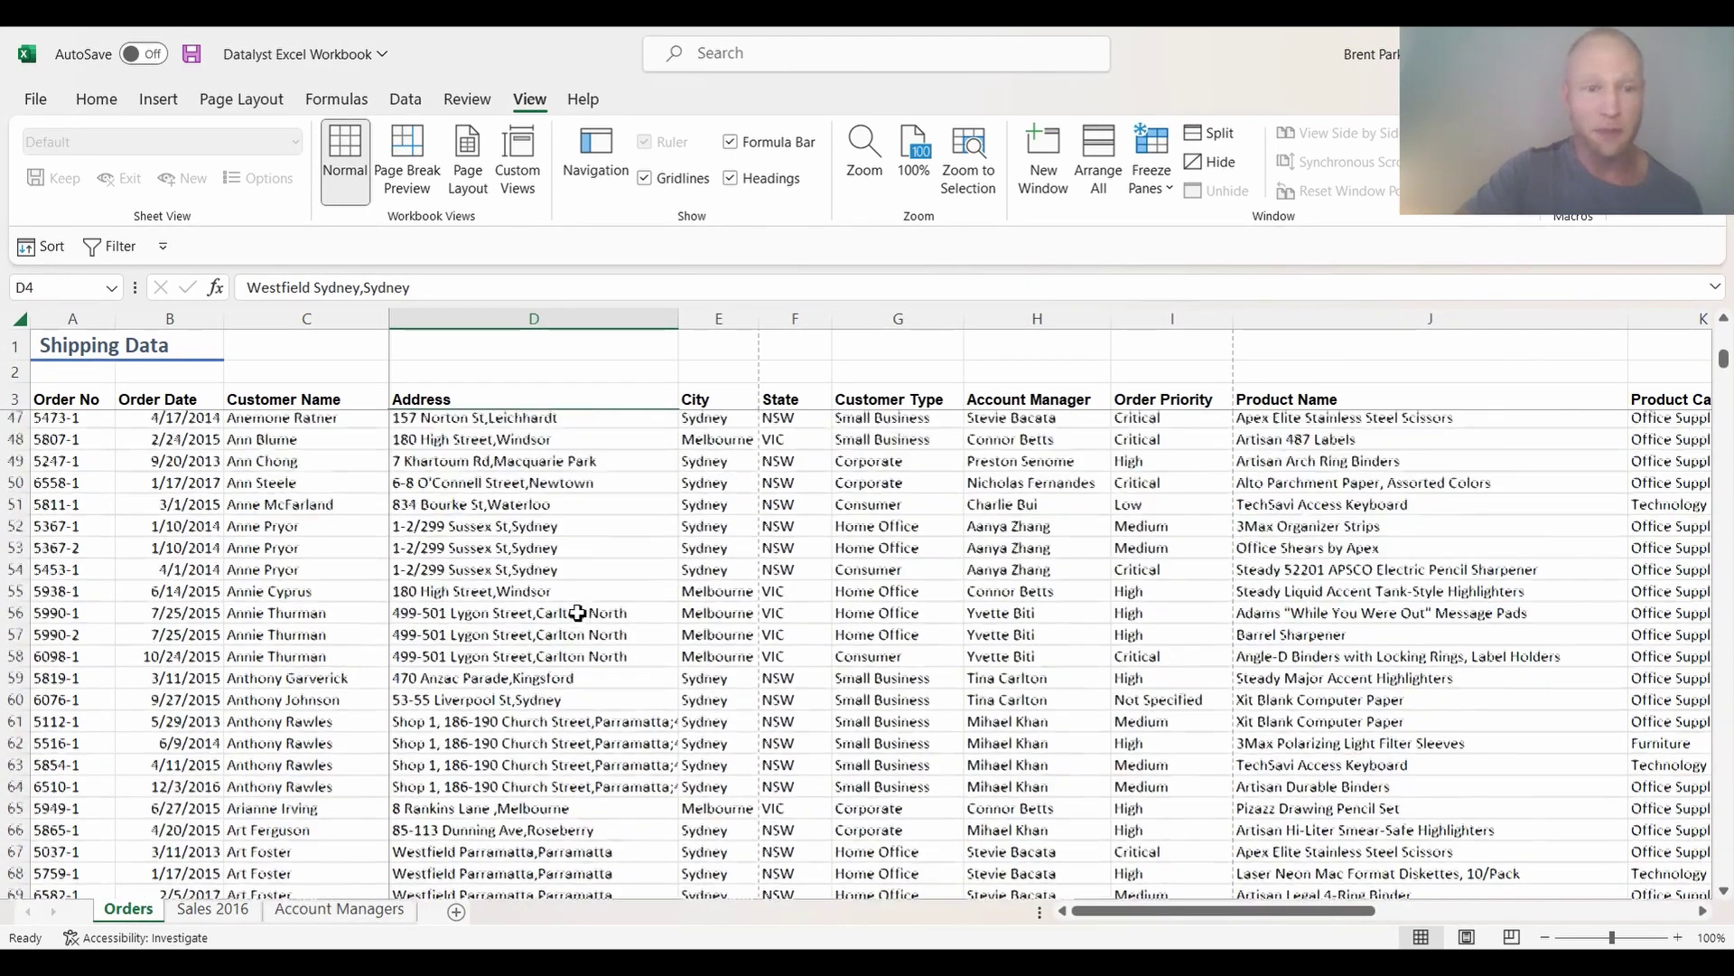
pyautogui.scroll(14, 577, 613)
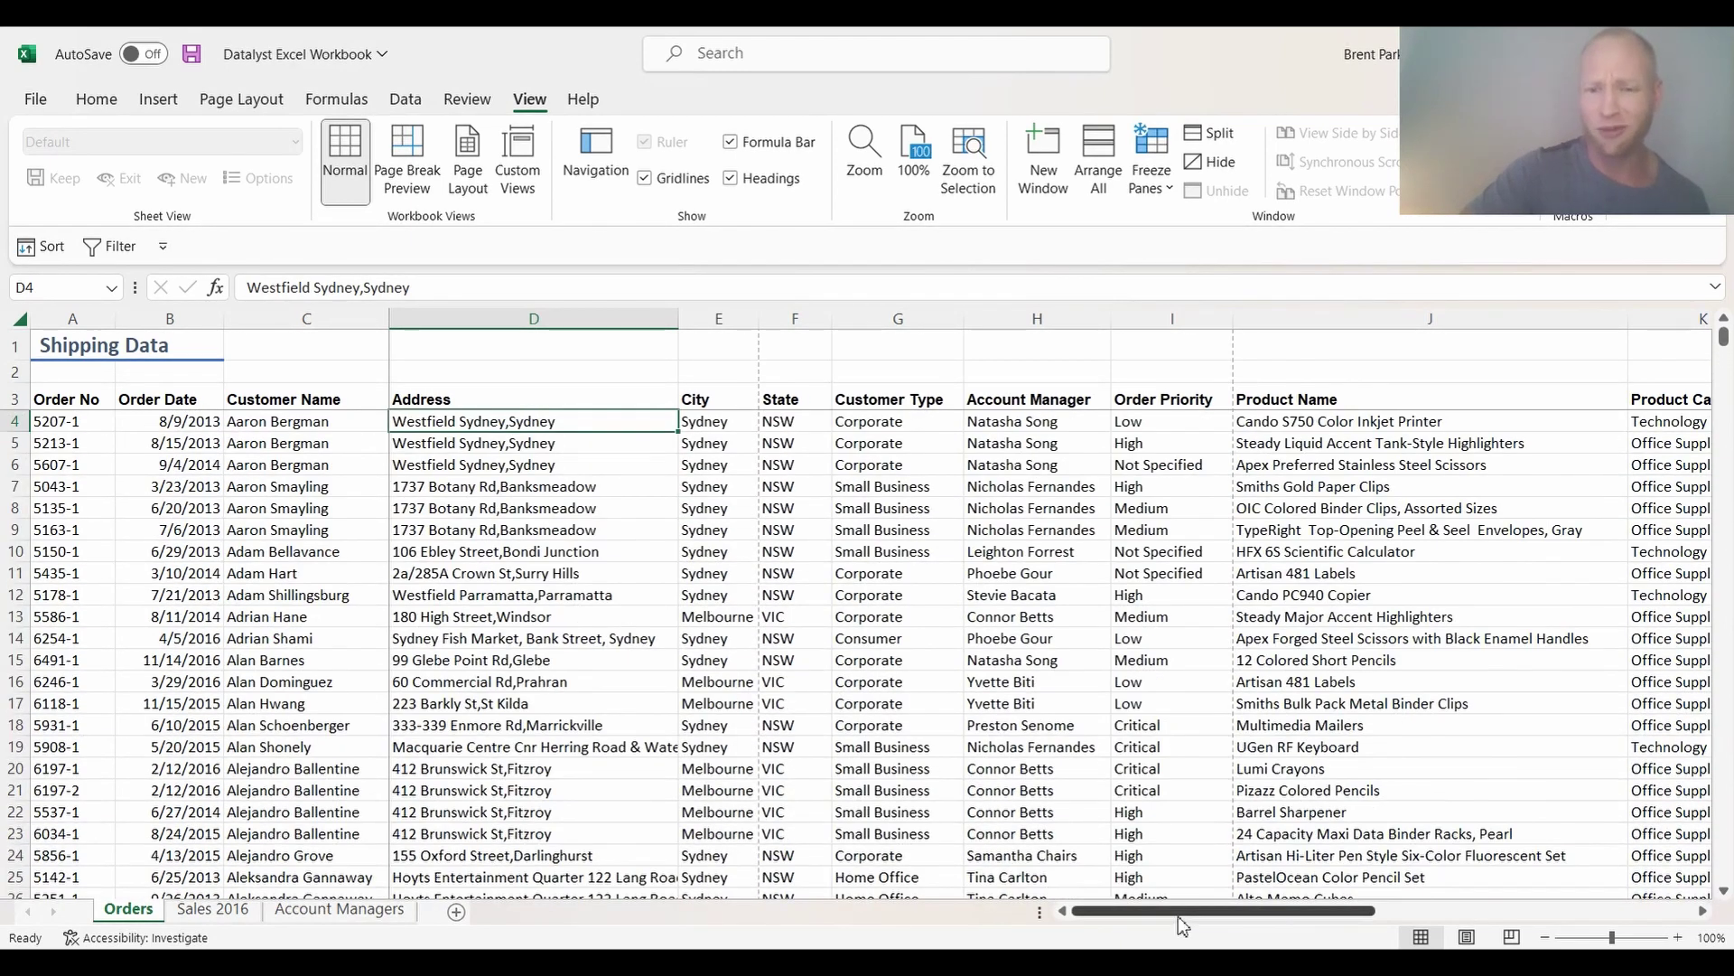
pyautogui.moveTo(1178, 916); pyautogui.dragTo(1306, 916)
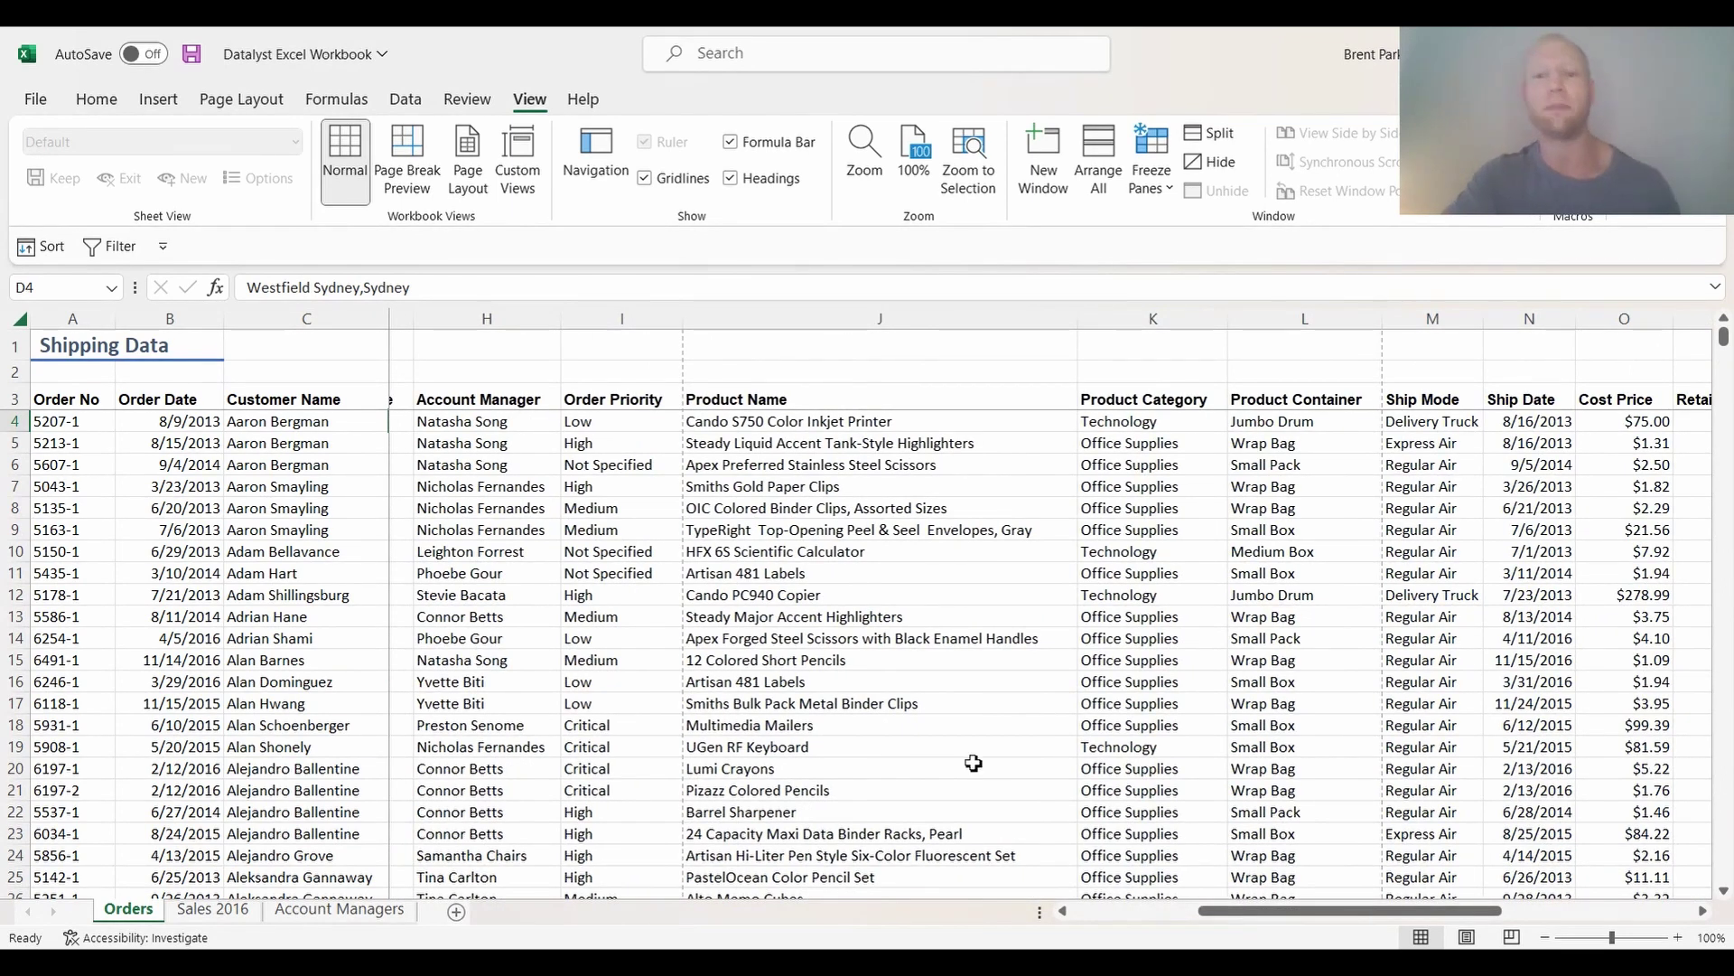
pyautogui.moveTo(1232, 913); pyautogui.dragTo(1073, 928)
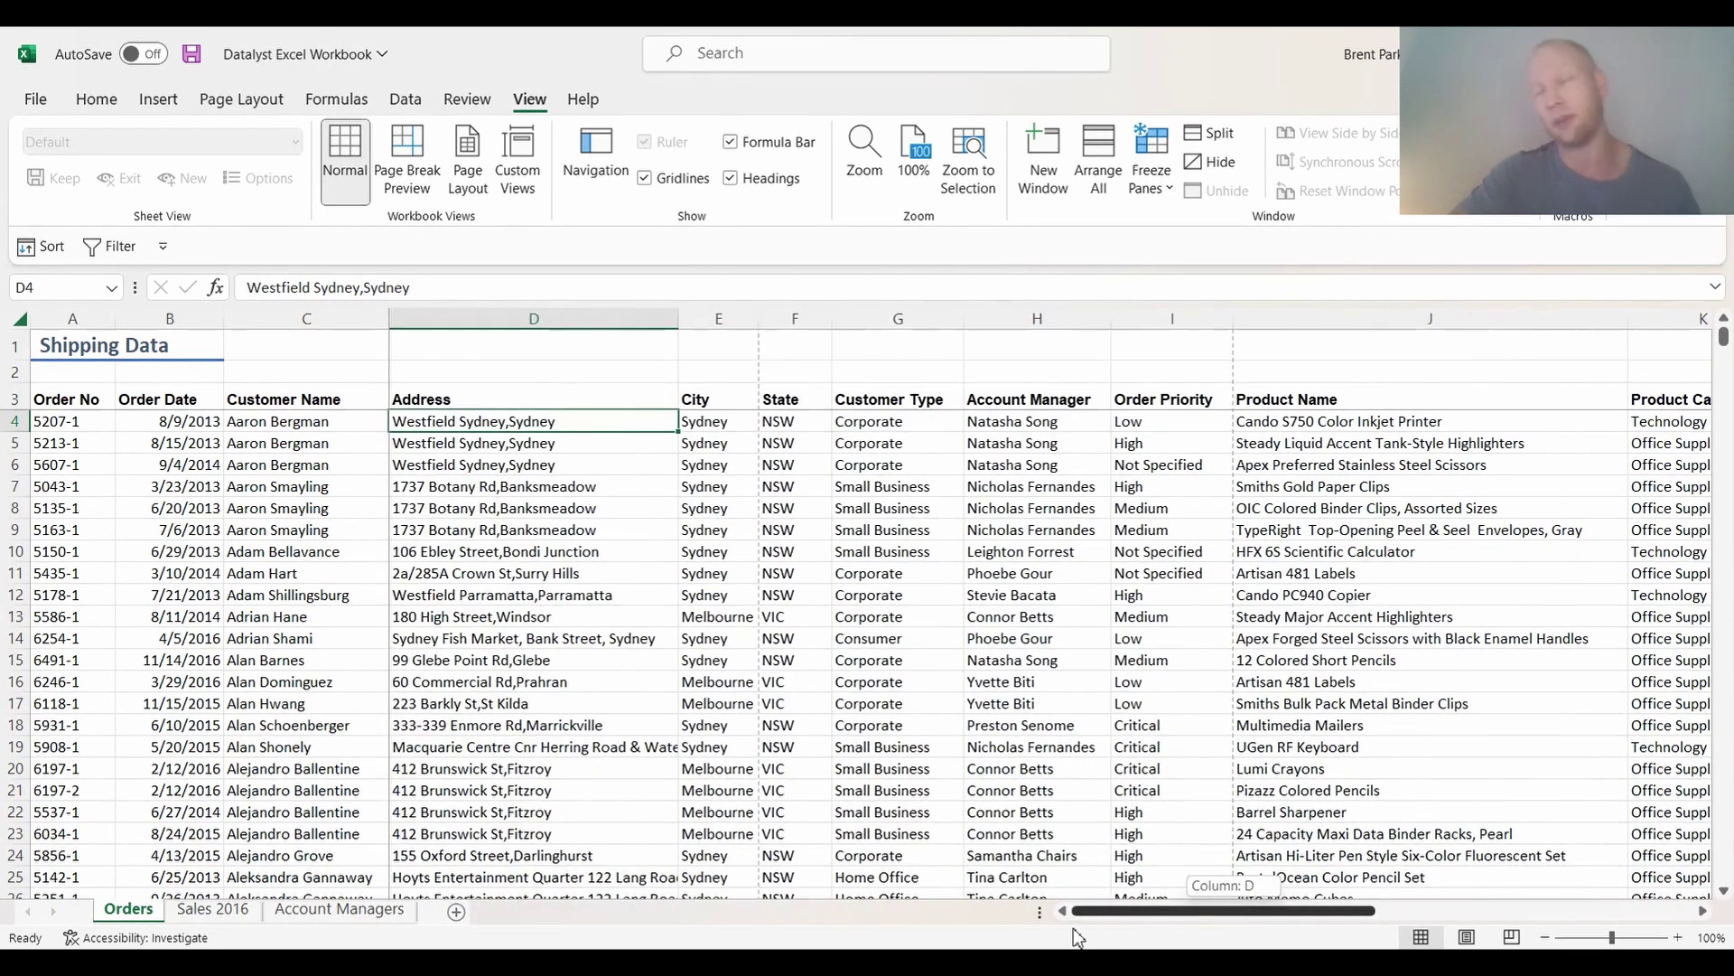
pyautogui.click(1151, 180)
pyautogui.click(1175, 233)
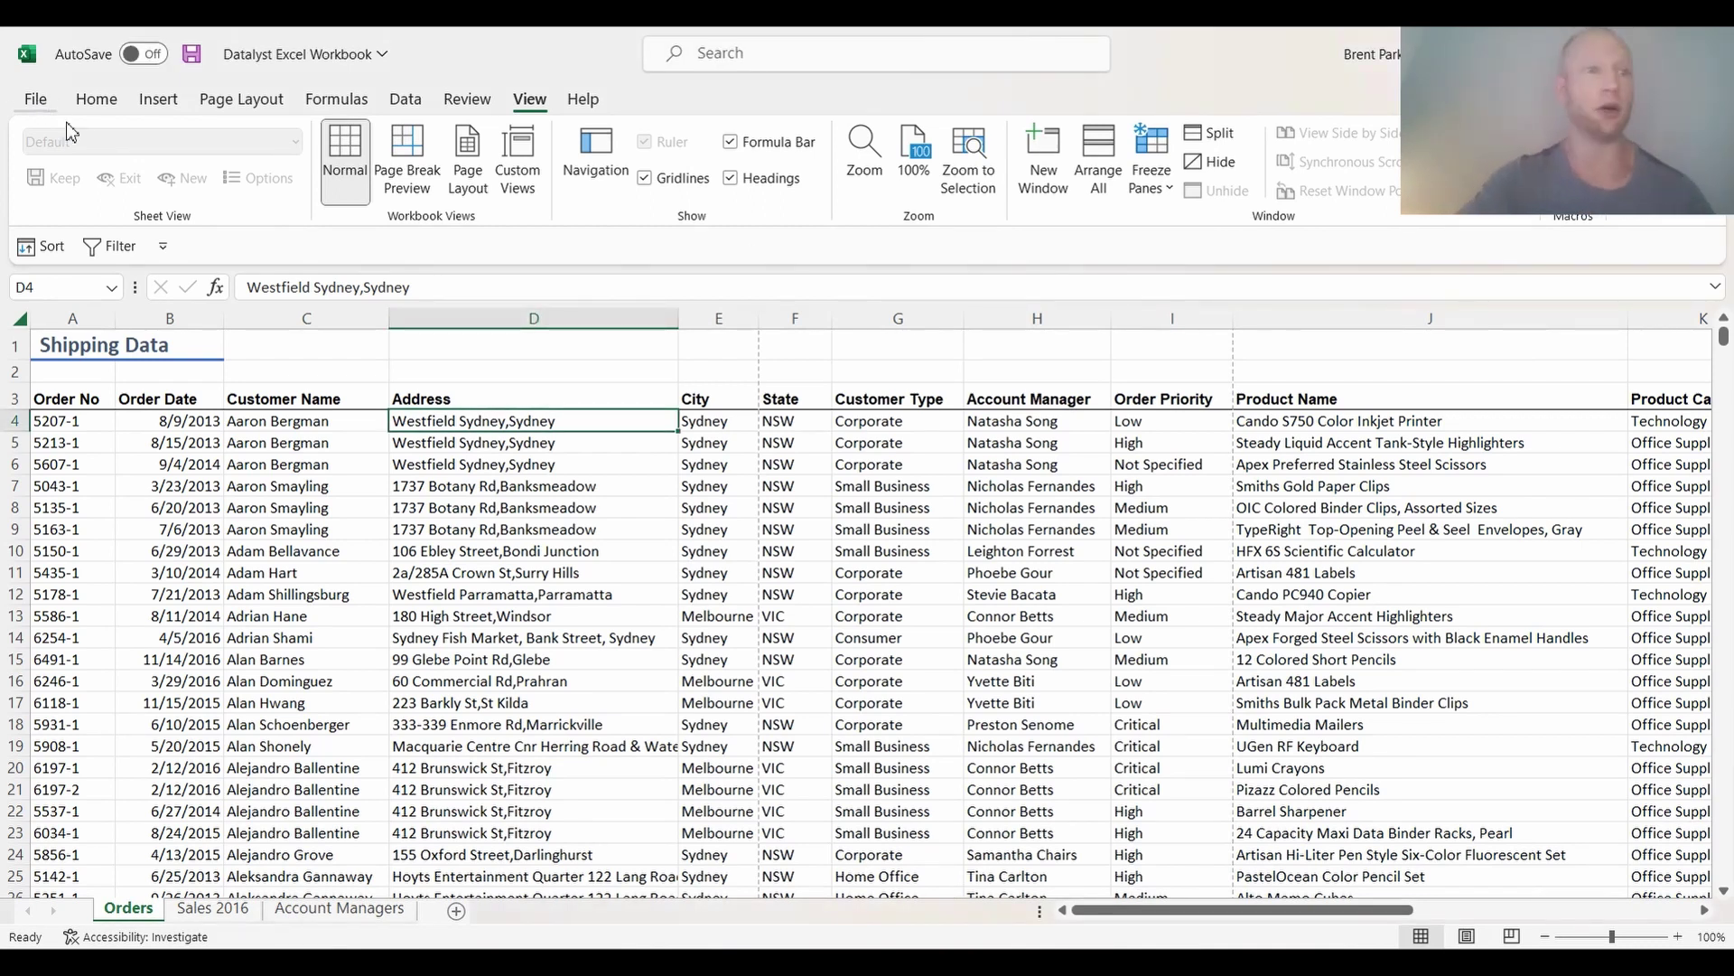
# Create a blank workbook and enter the title Expenses in cell A1.
pyautogui.click(34, 99)
pyautogui.click(62, 201)
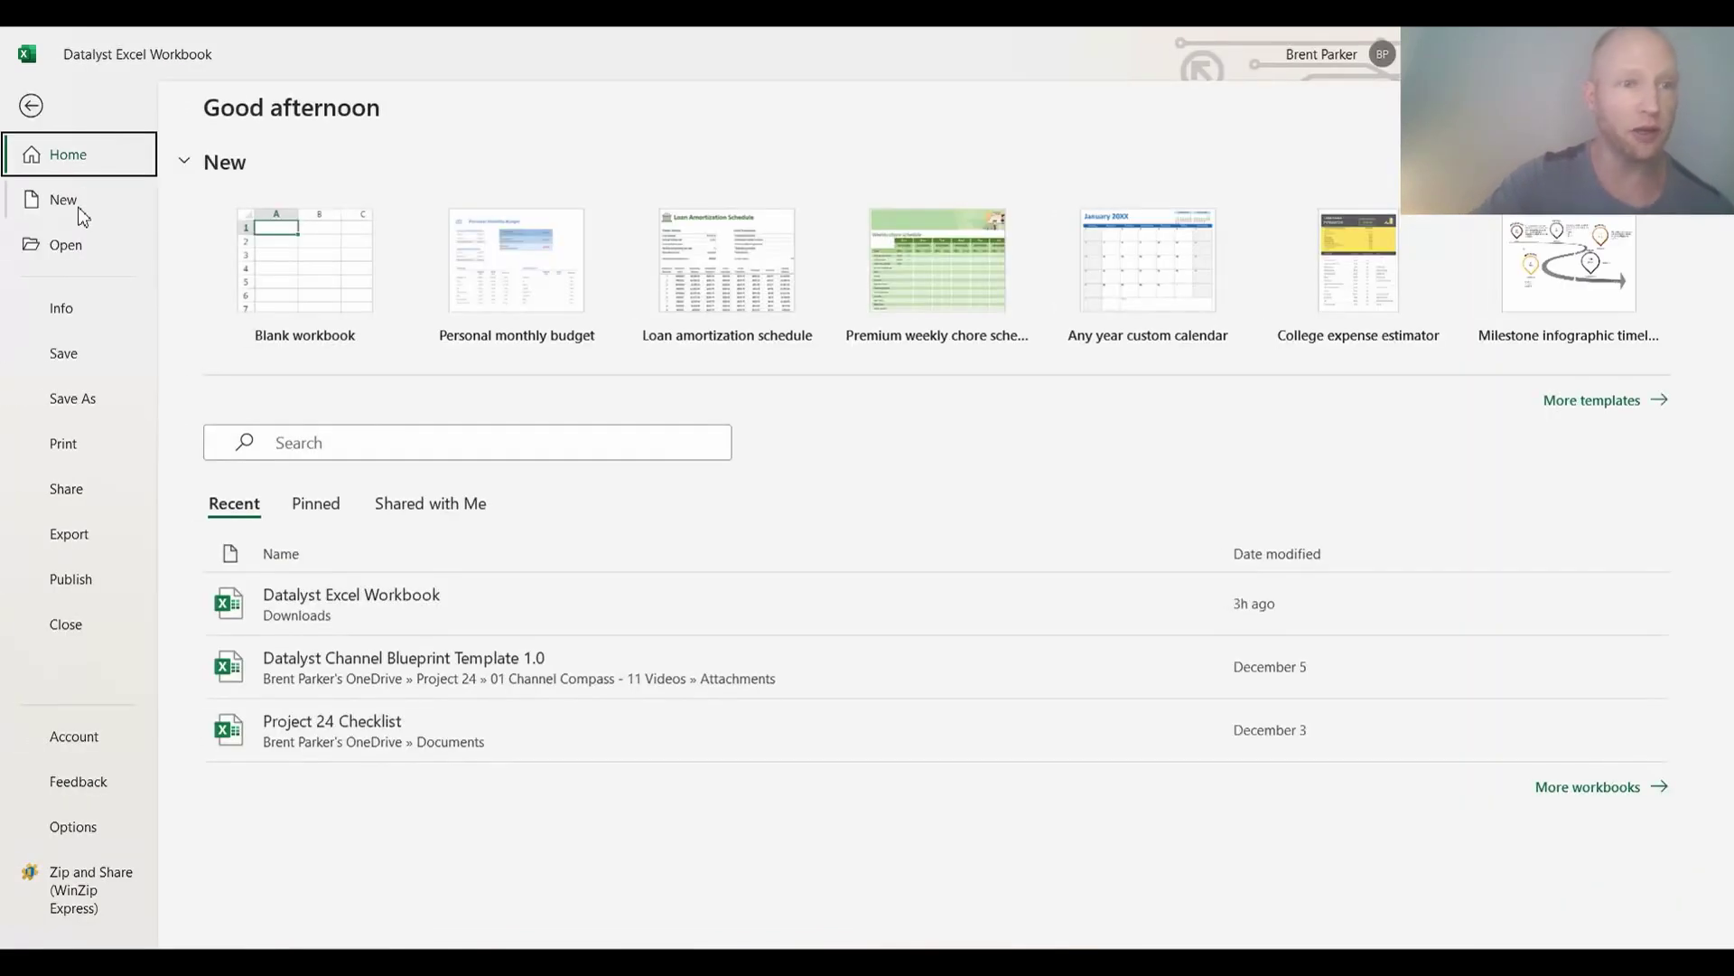
pyautogui.click(301, 271)
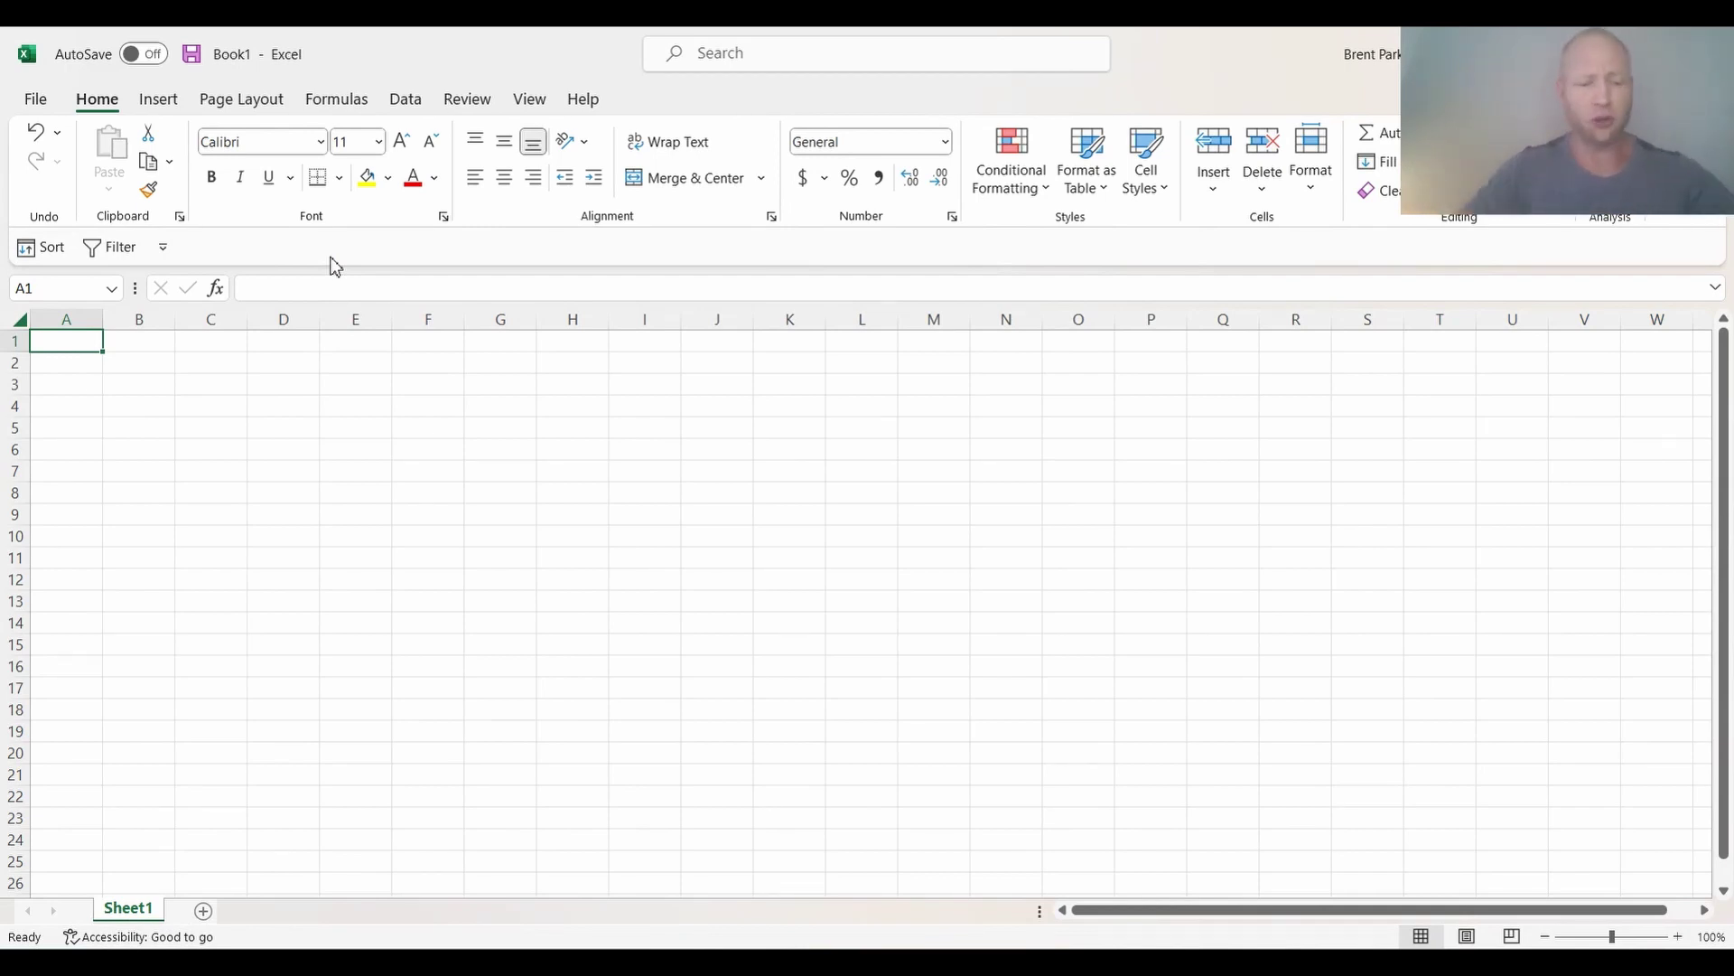
pyautogui.write('Expenses')
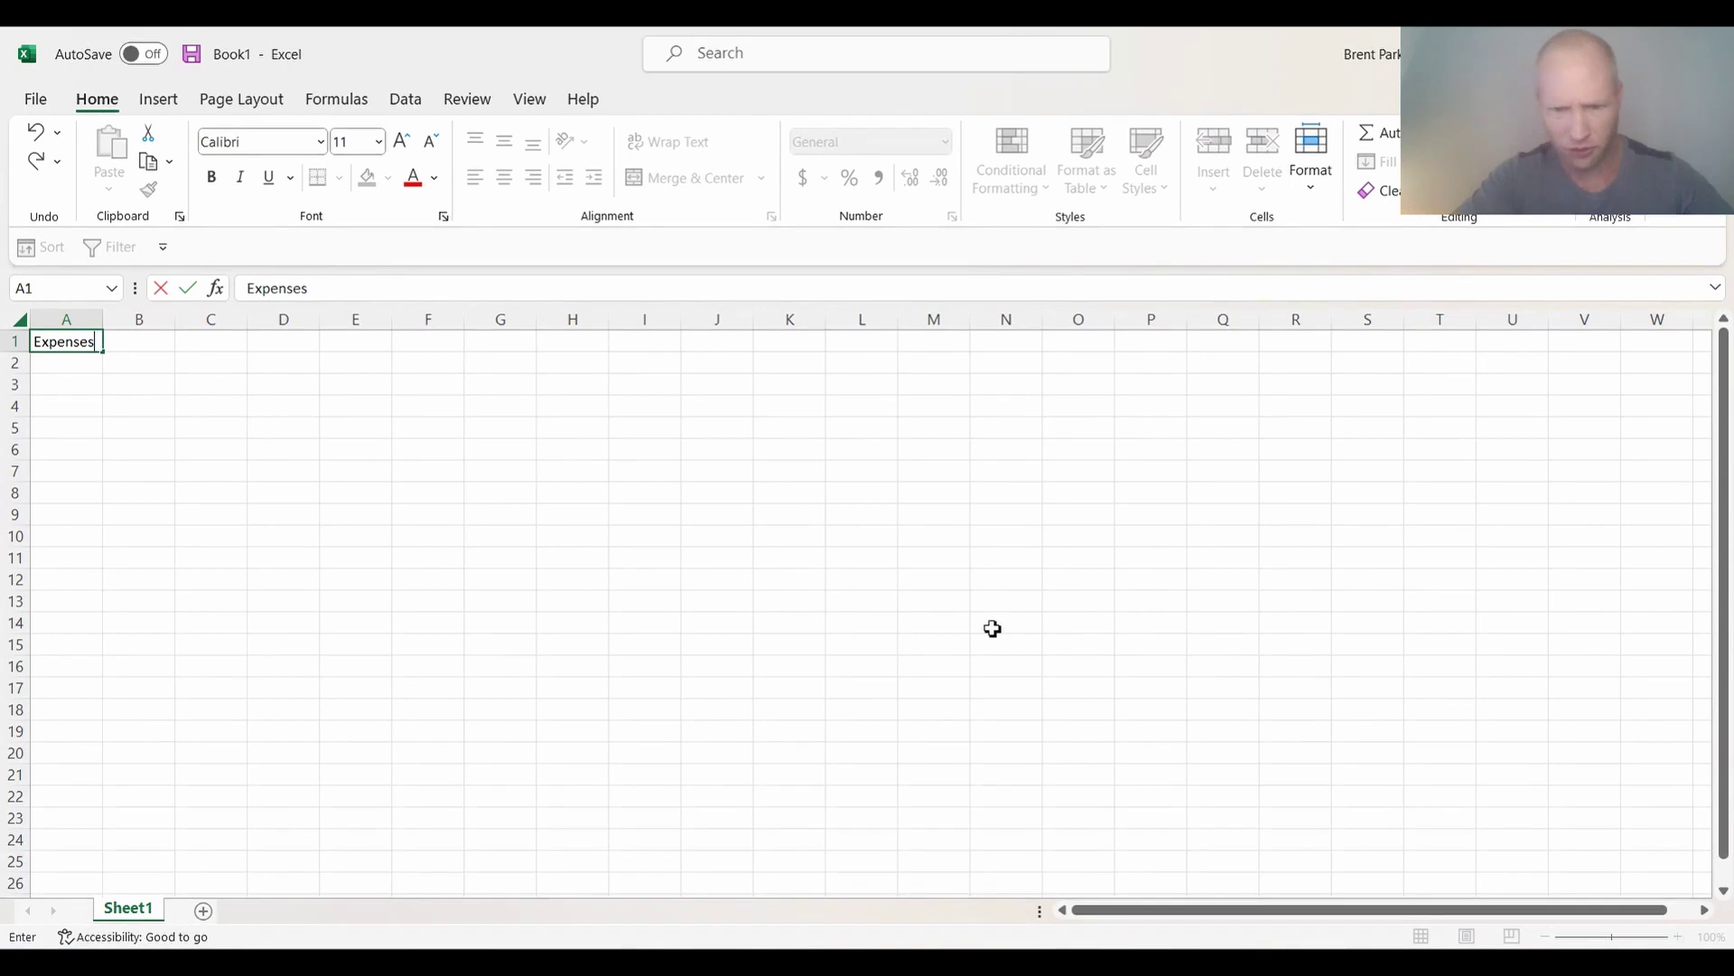
pyautogui.click(329, 555)
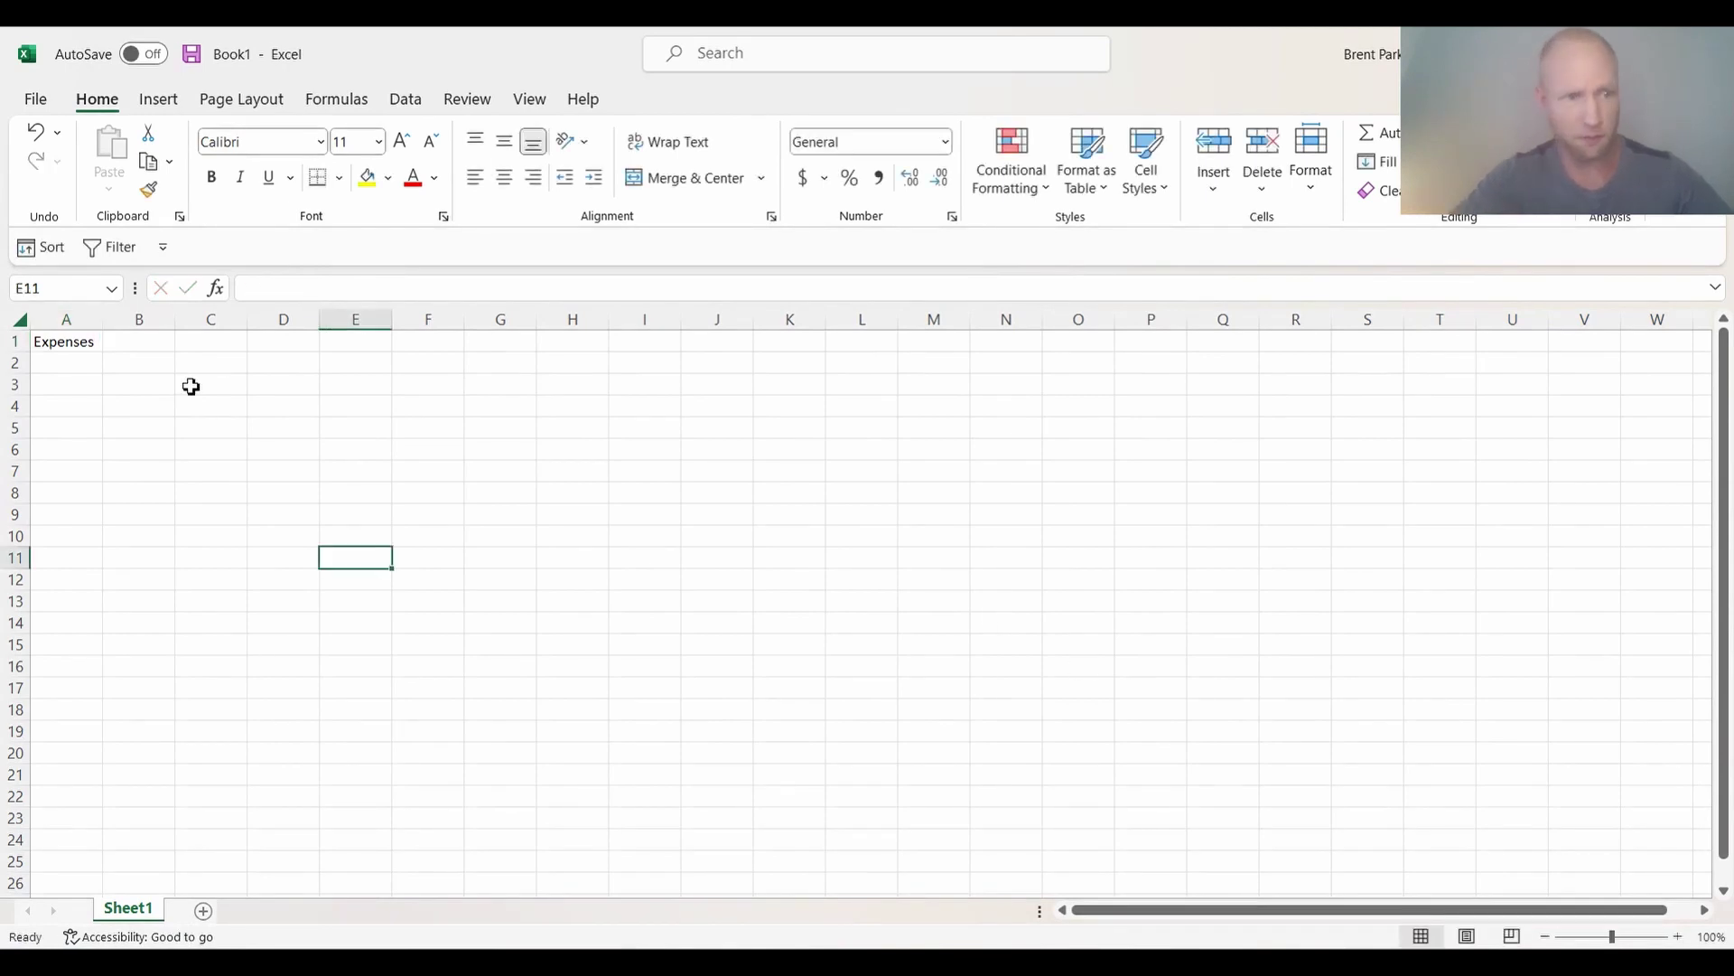
# Zoom the new worksheet in to 170%.
pyautogui.click(1679, 936)
pyautogui.click(1680, 936)
pyautogui.click(1679, 937)
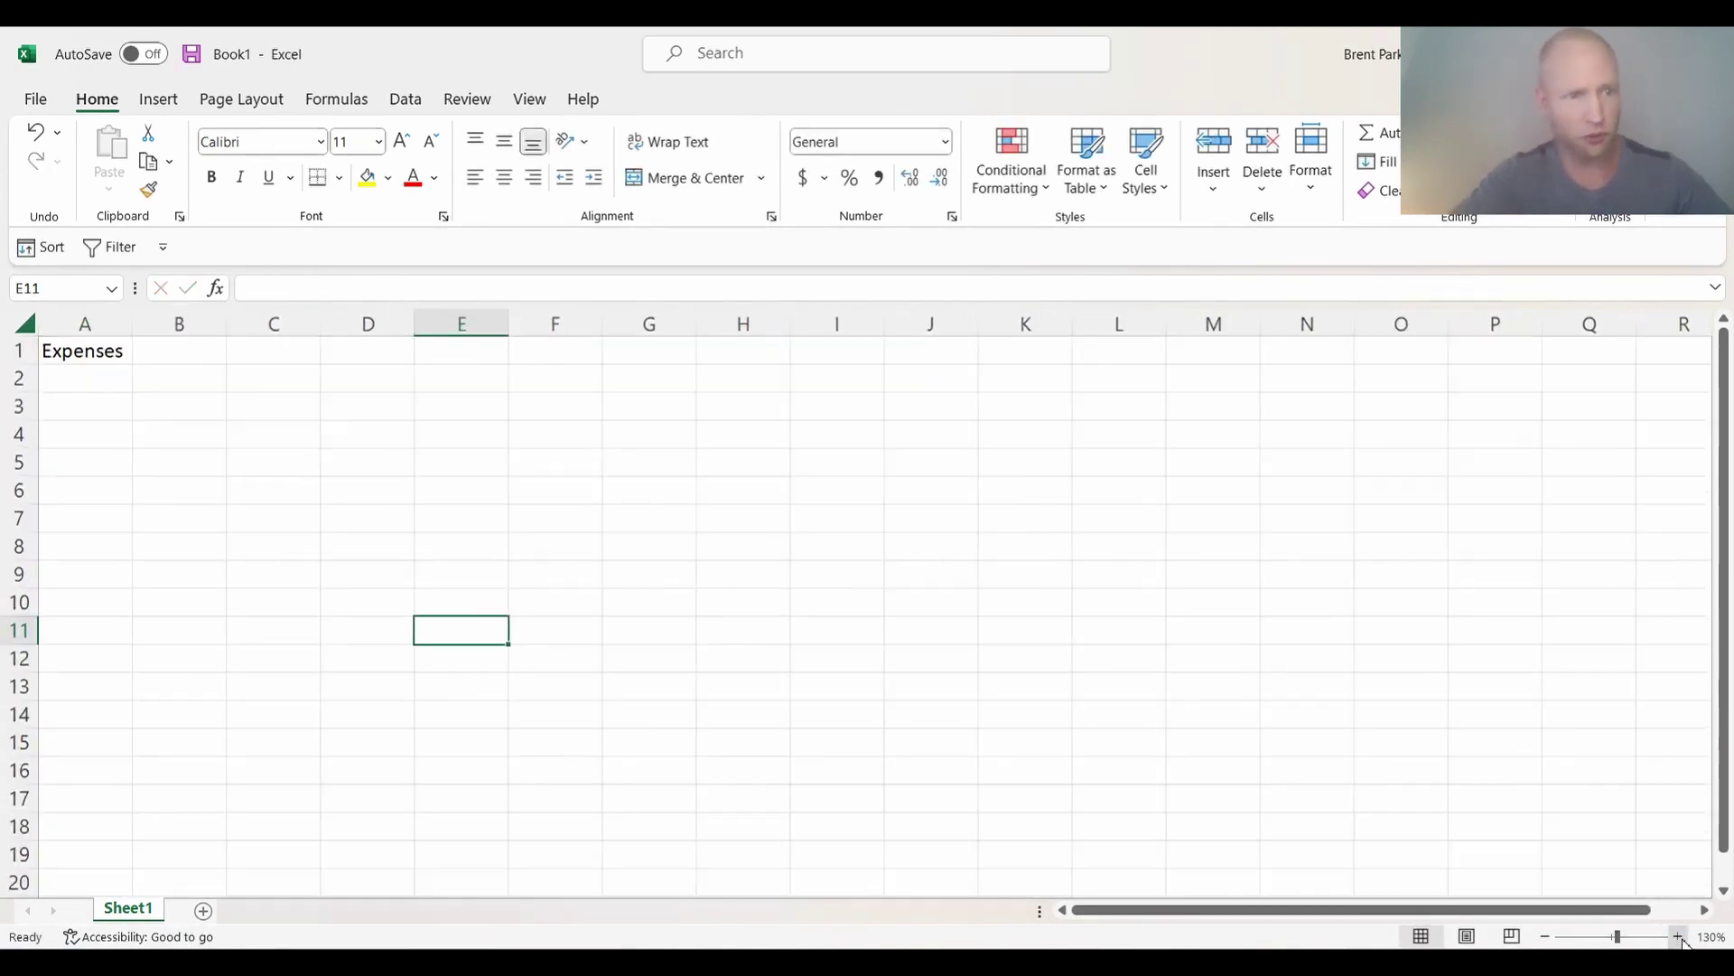
pyautogui.click(1680, 937)
pyautogui.click(1679, 937)
pyautogui.click(1679, 936)
pyautogui.click(1680, 937)
# Enter the column headings Item in A3 and Cost in B3, leaving row 2 empty below the title.
pyautogui.click(131, 387)
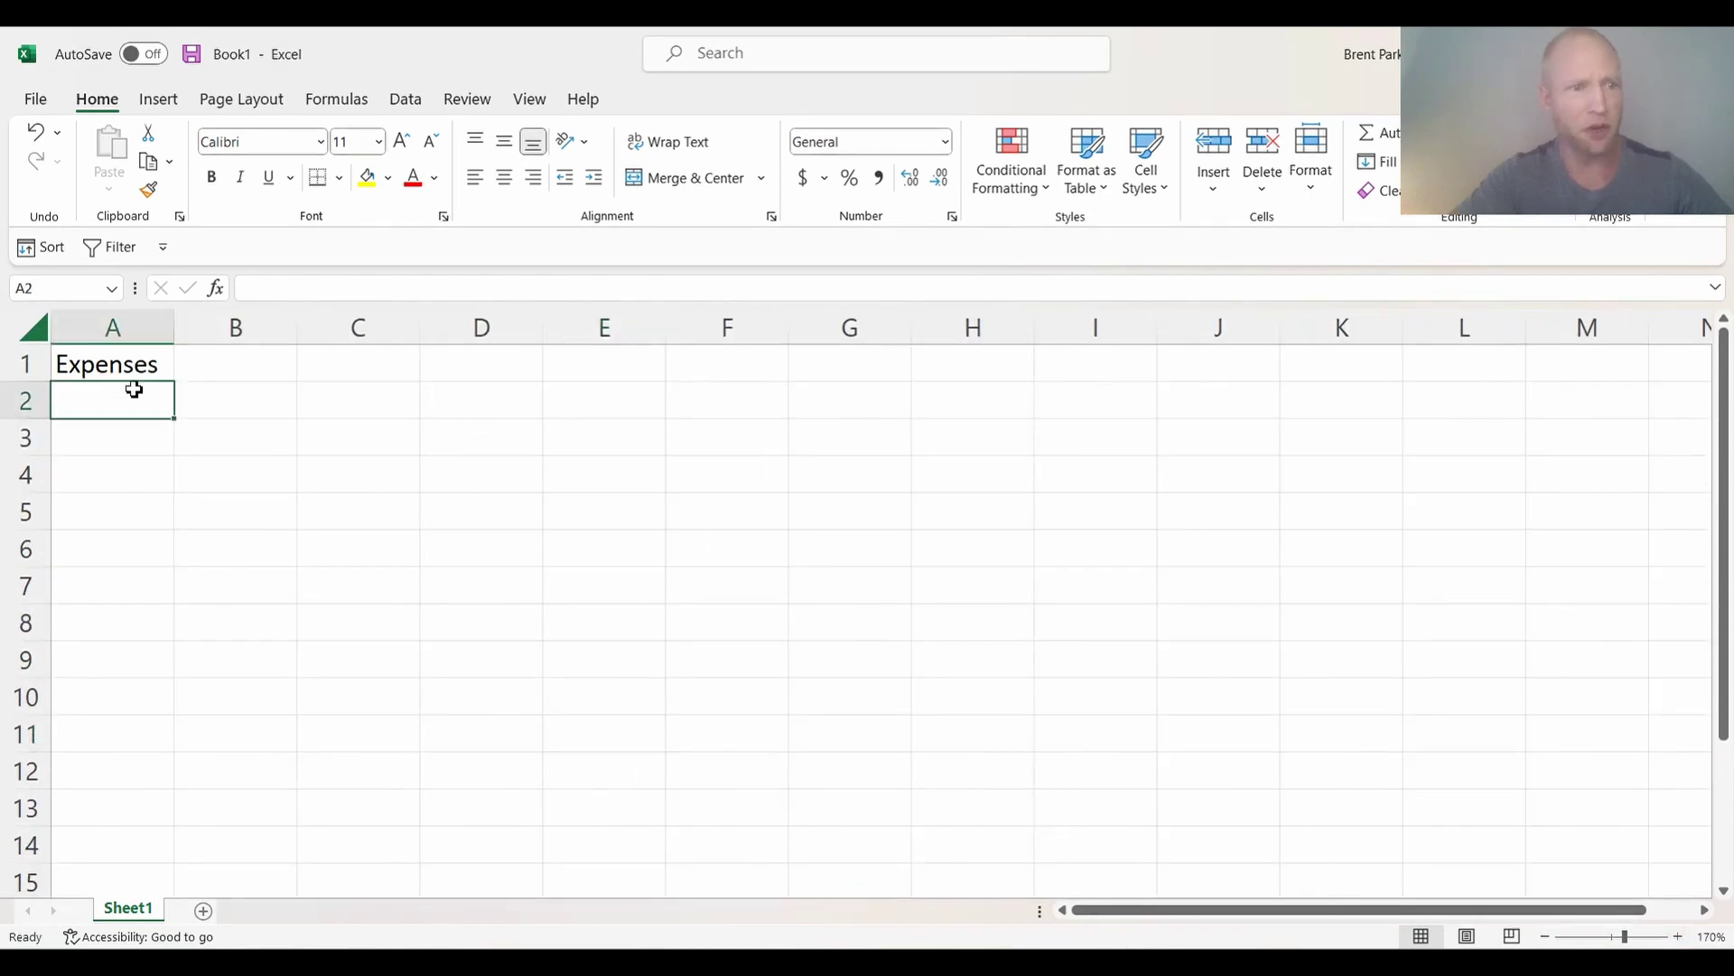
pyautogui.click(118, 368)
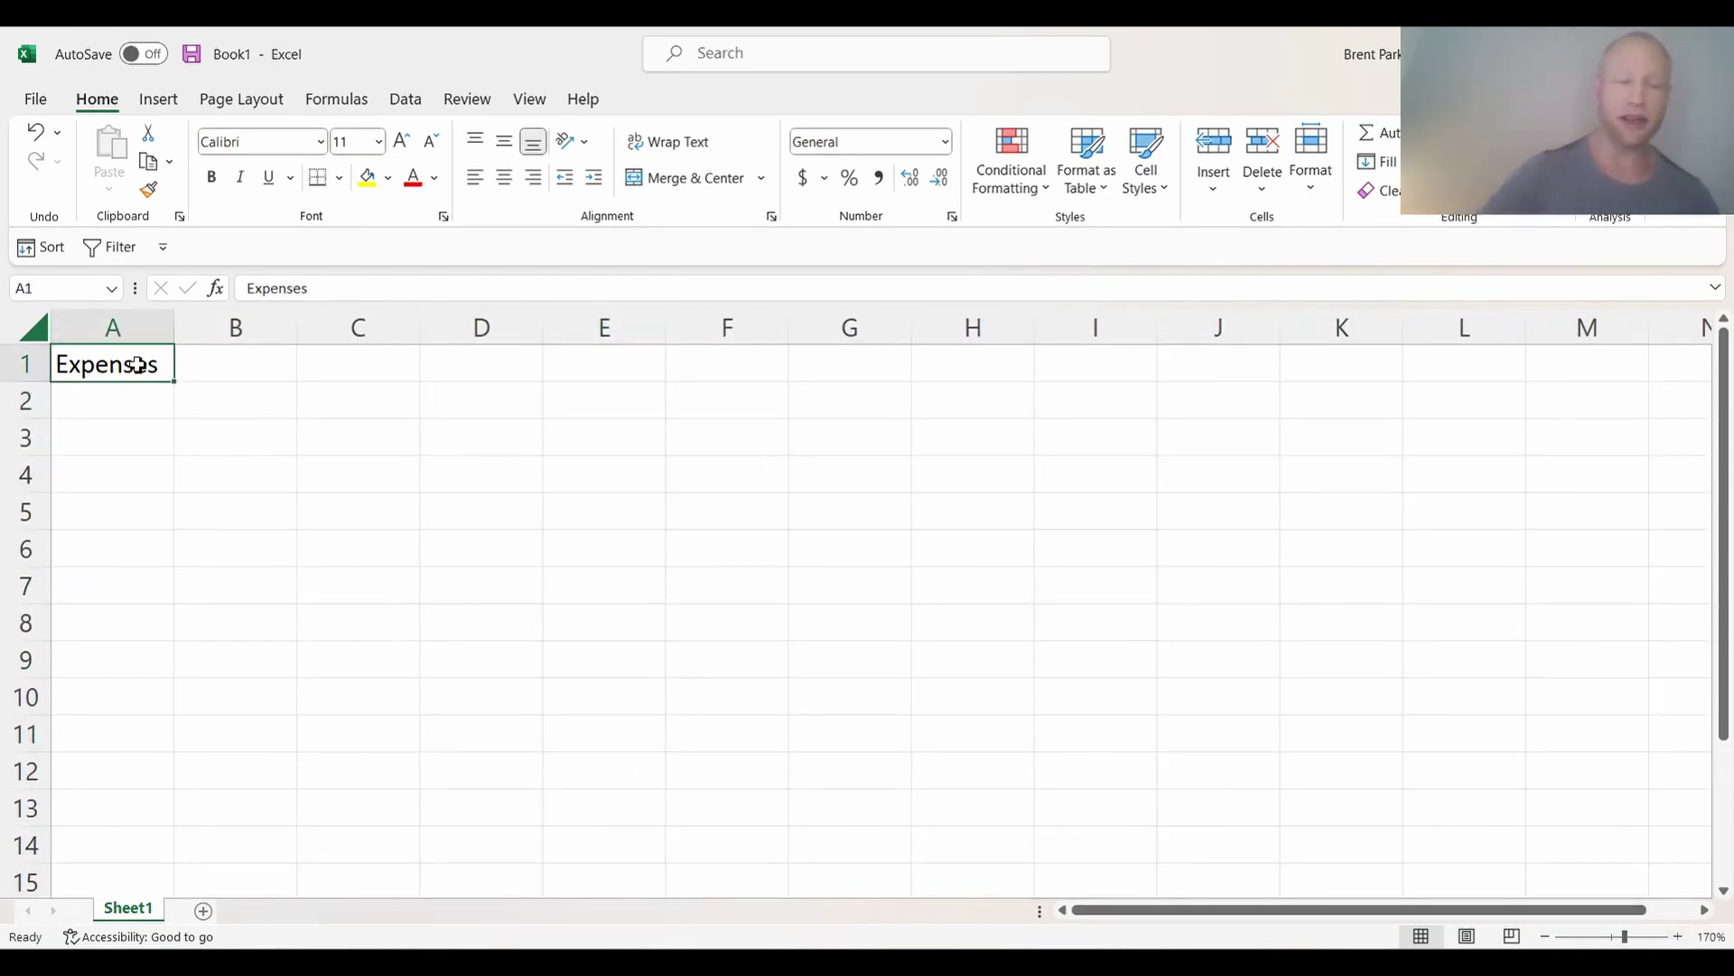
pyautogui.press('Return')
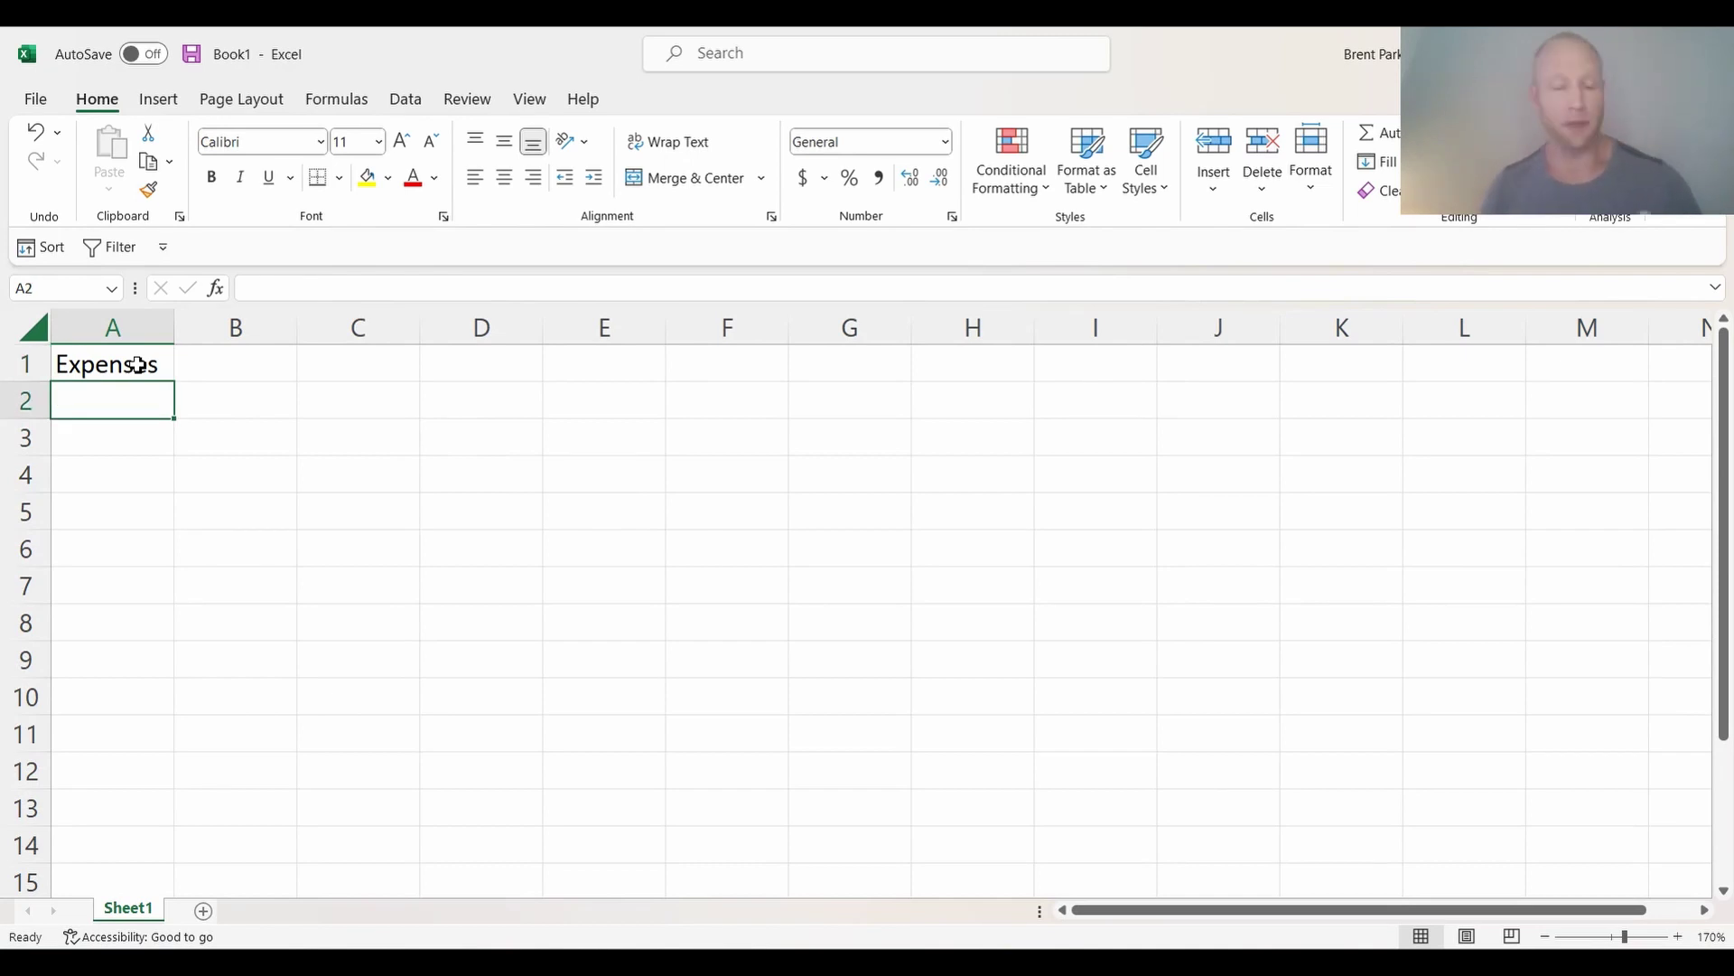
pyautogui.press('Return')
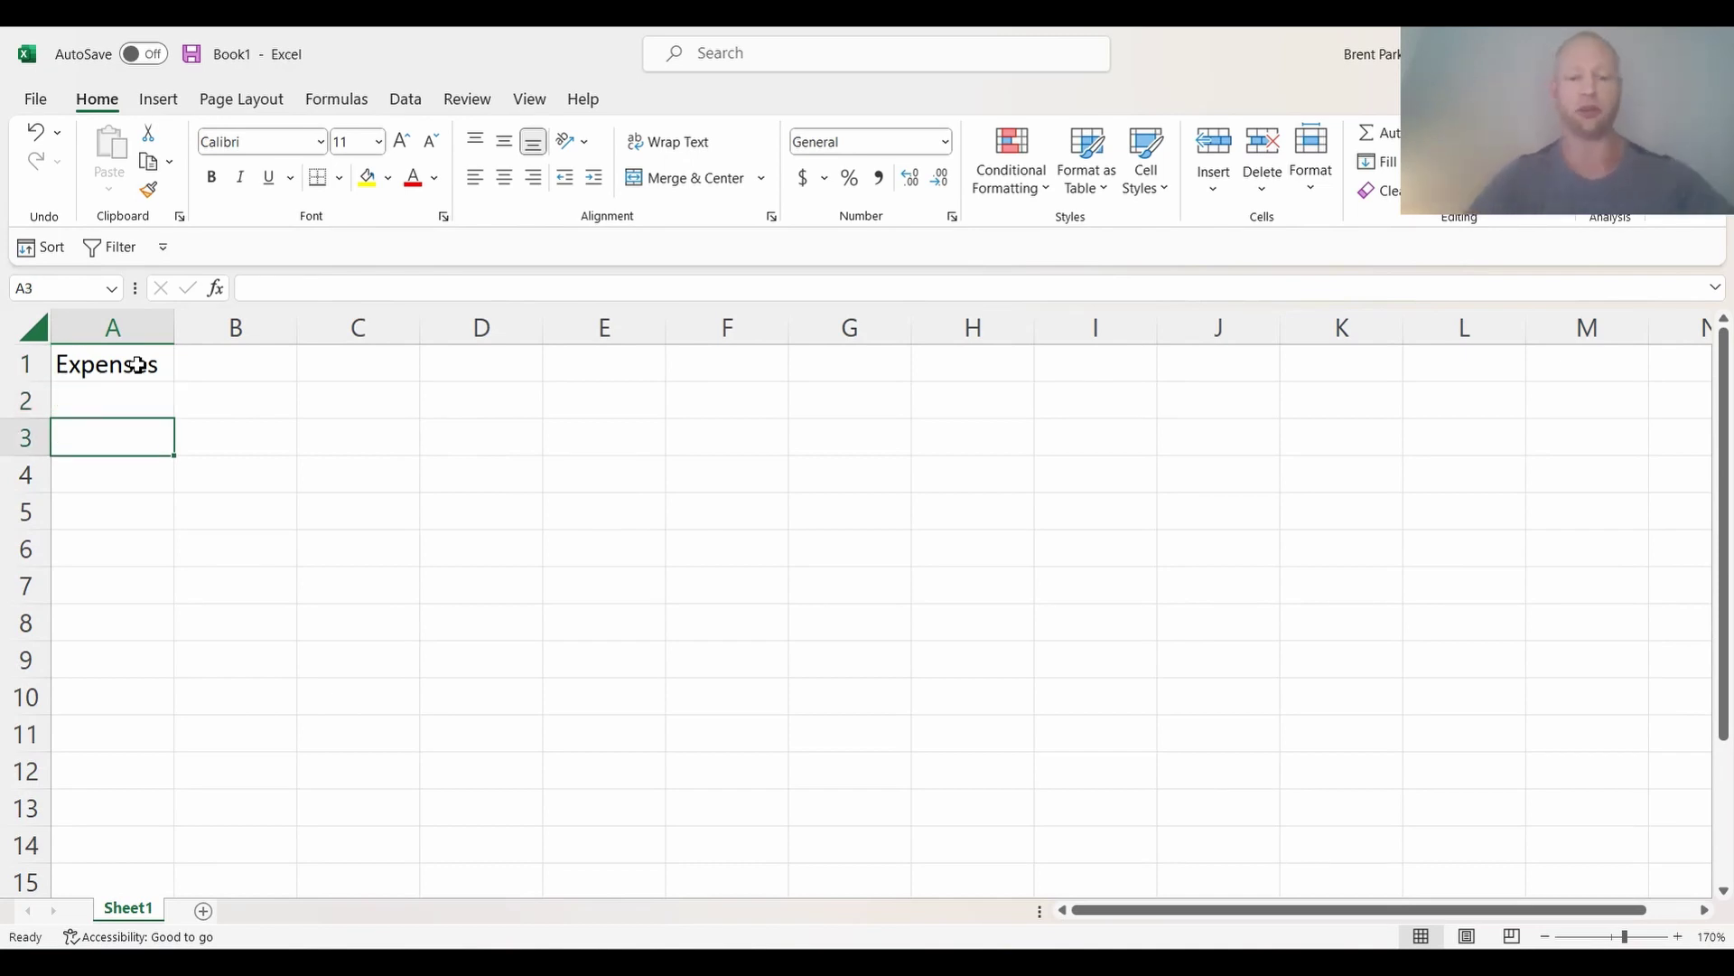
pyautogui.write('Item')
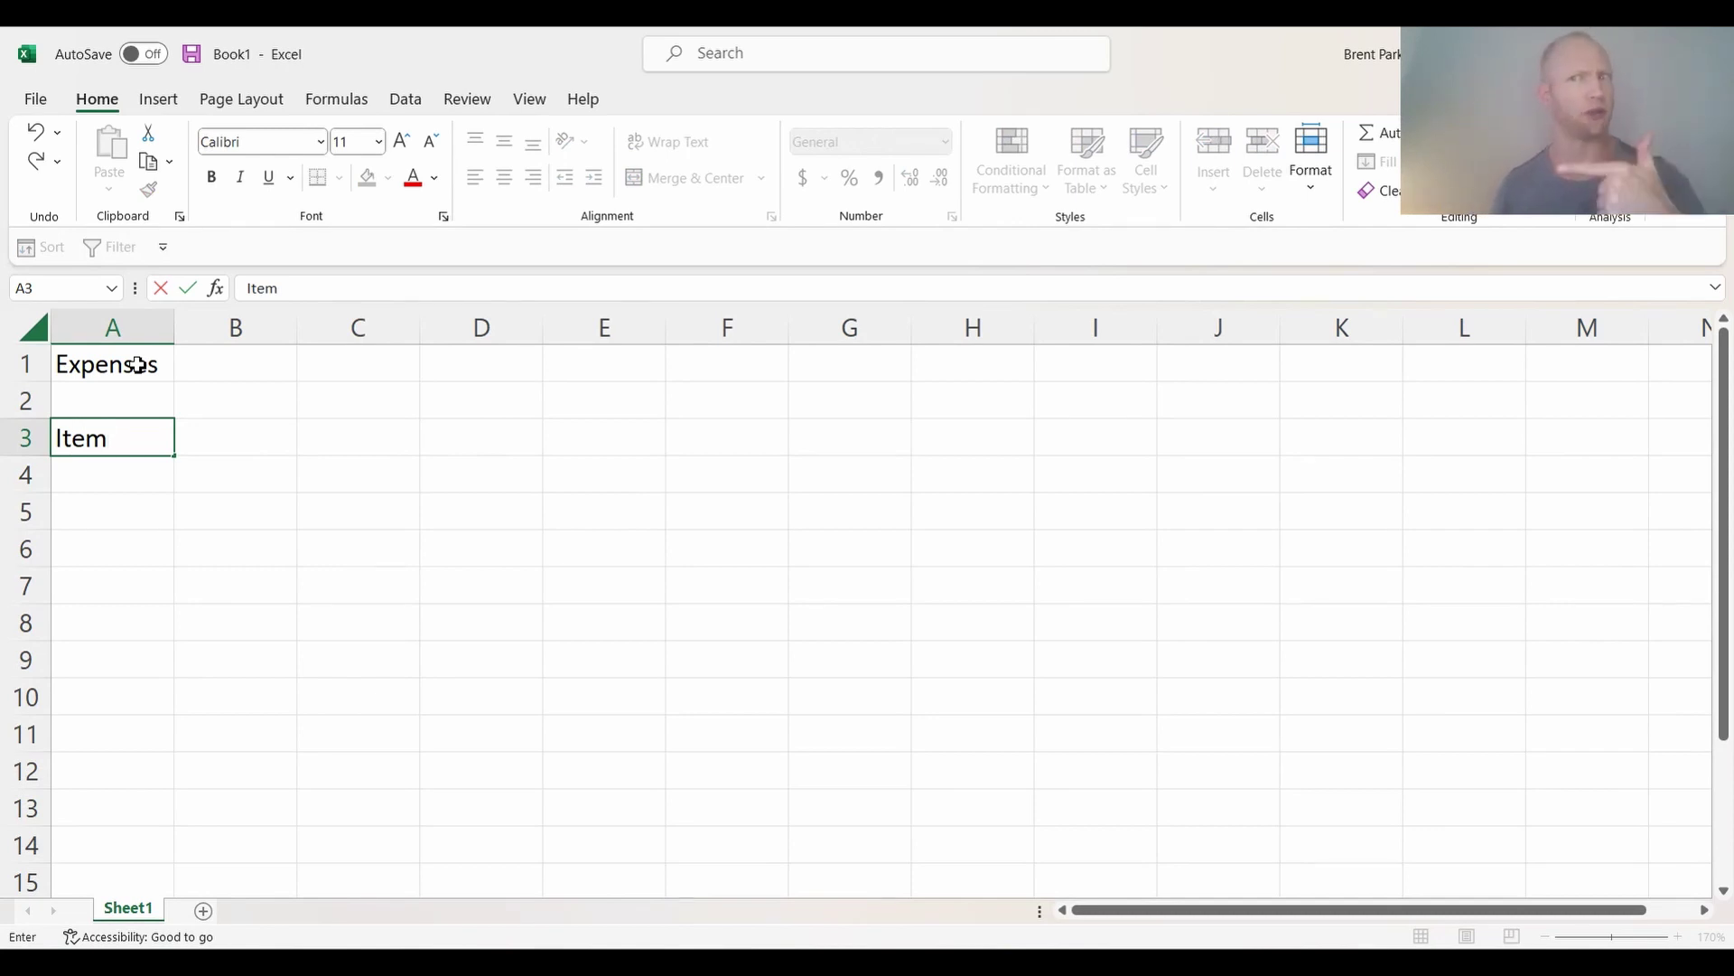
pyautogui.press('Tab')
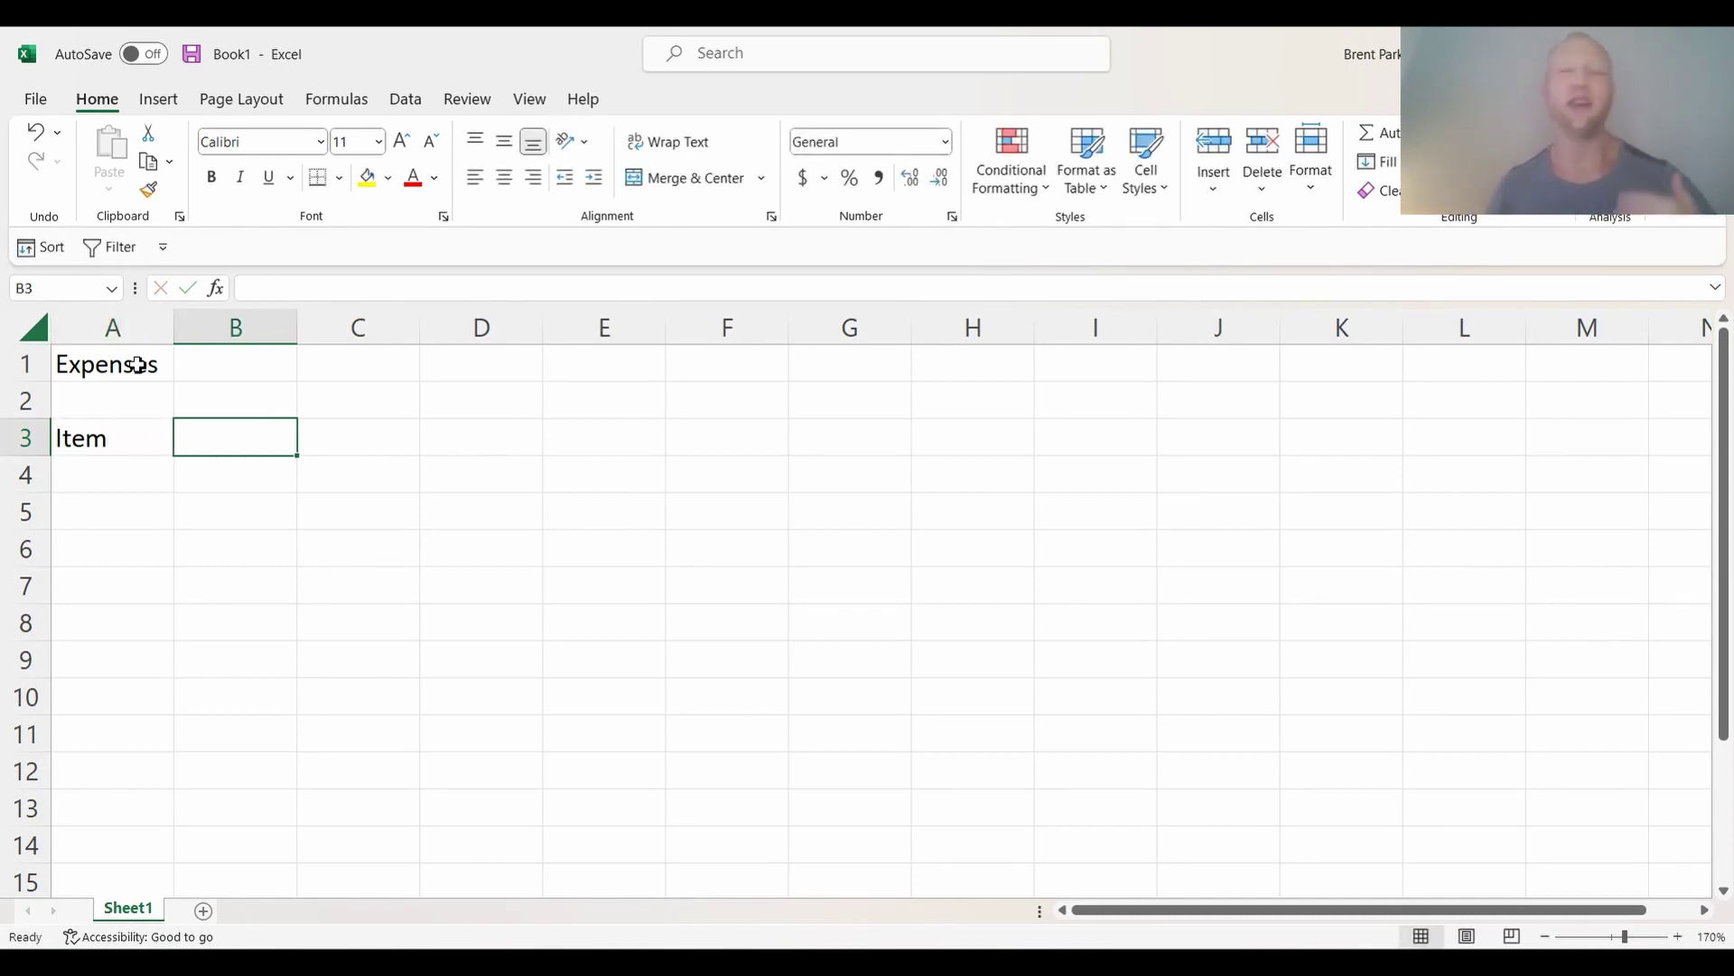
pyautogui.write('Cost')
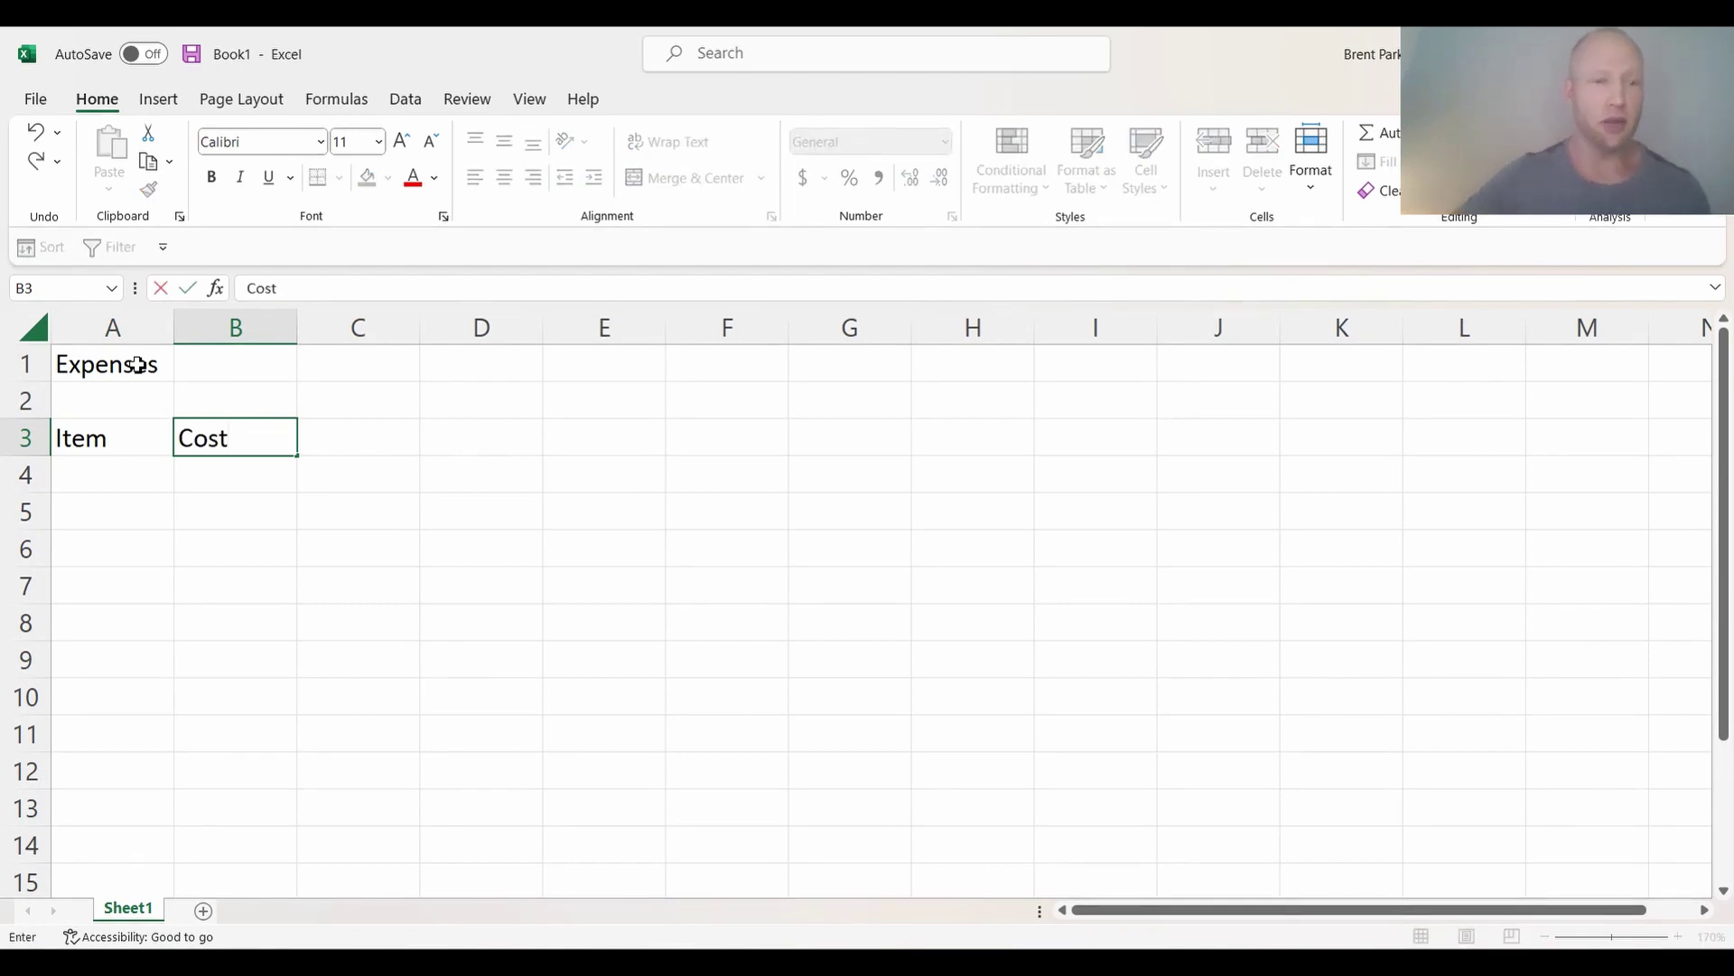
pyautogui.press('Return')
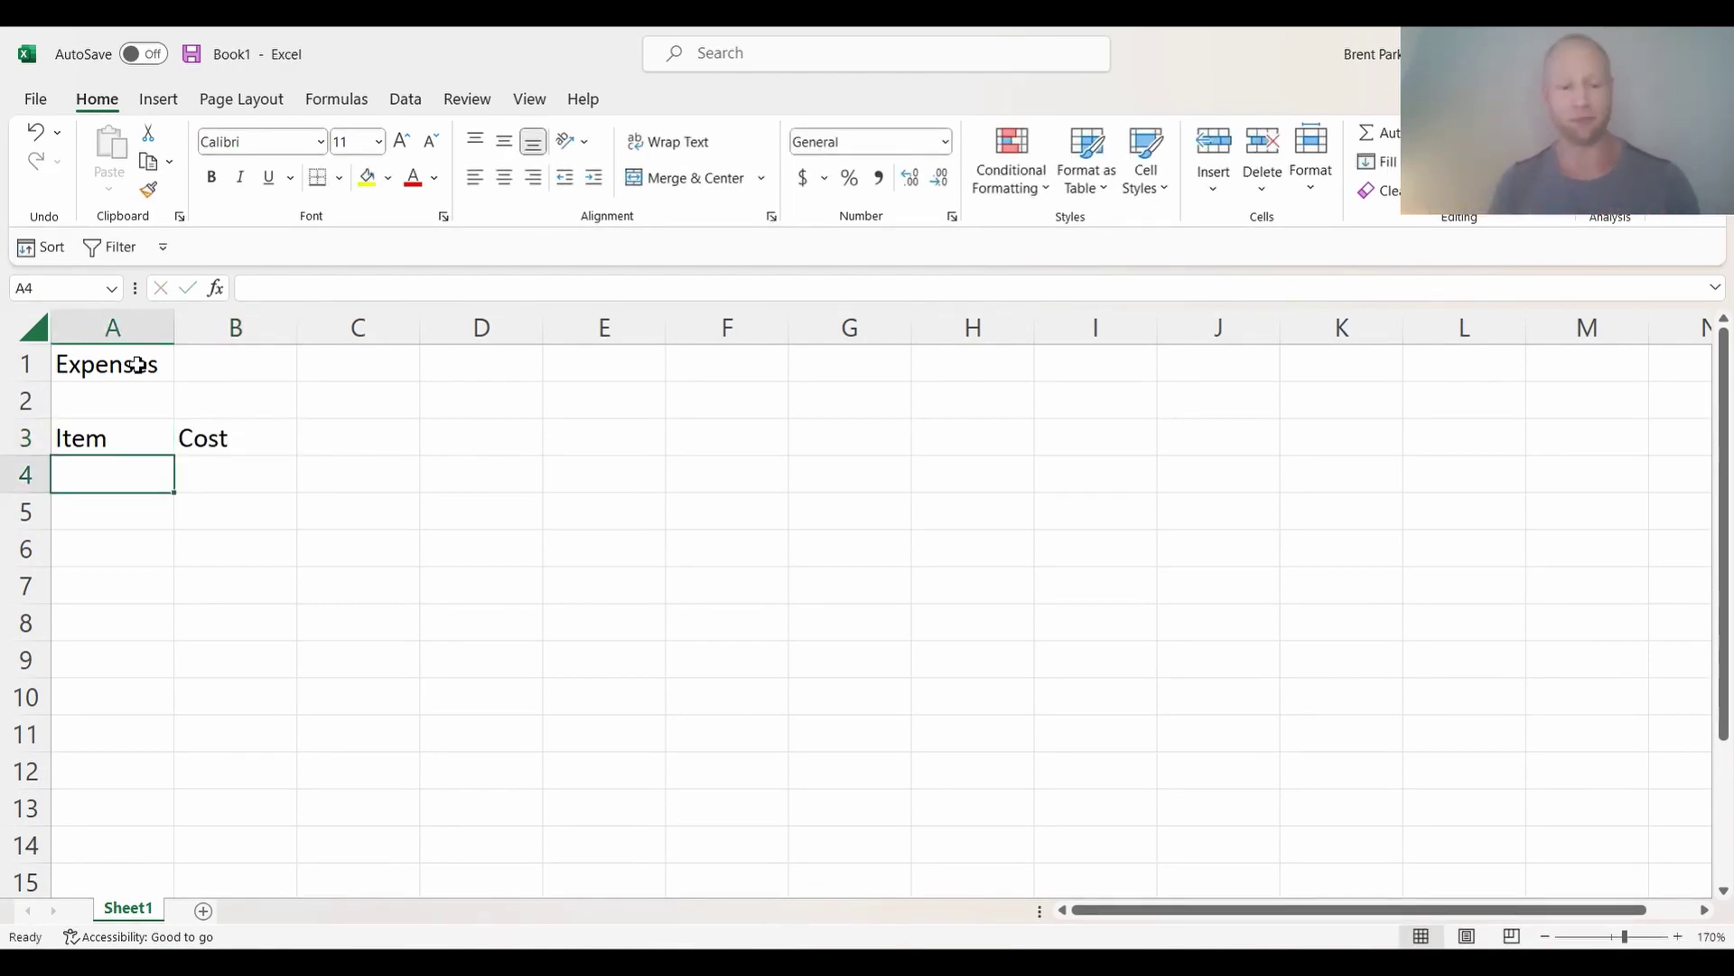
# Enter Carrot Cake in A4 with a cost of 3.5 in B4.
pyautogui.write('Carrot')
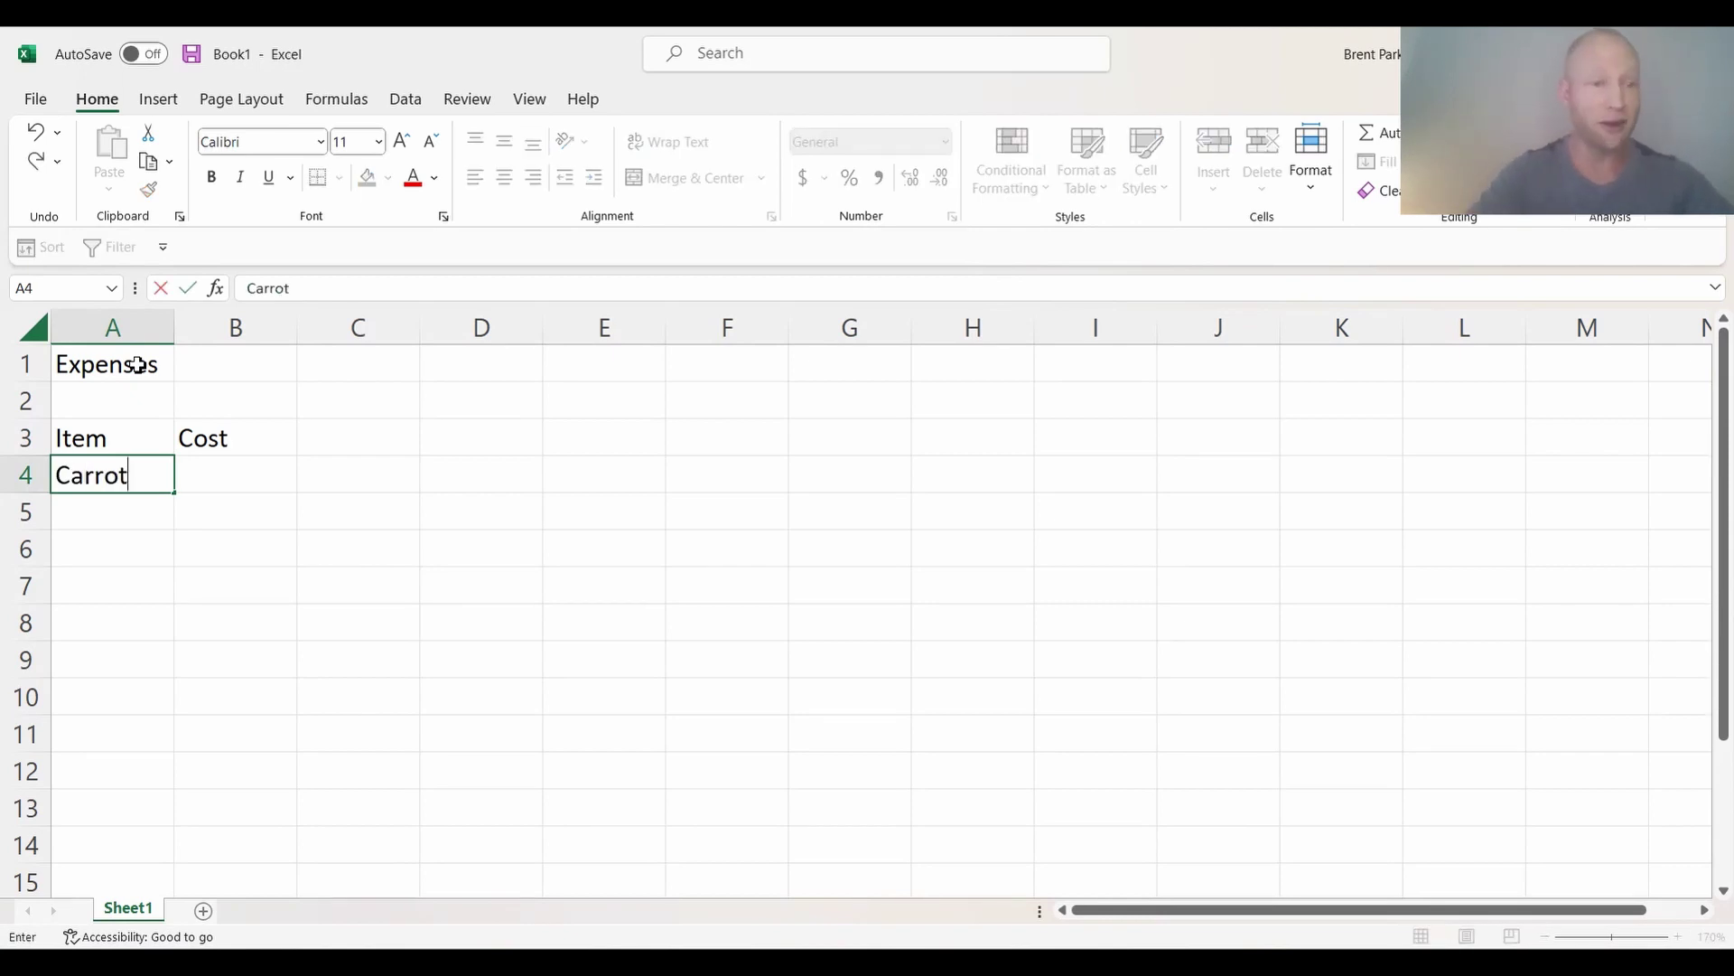
pyautogui.write(' Cake')
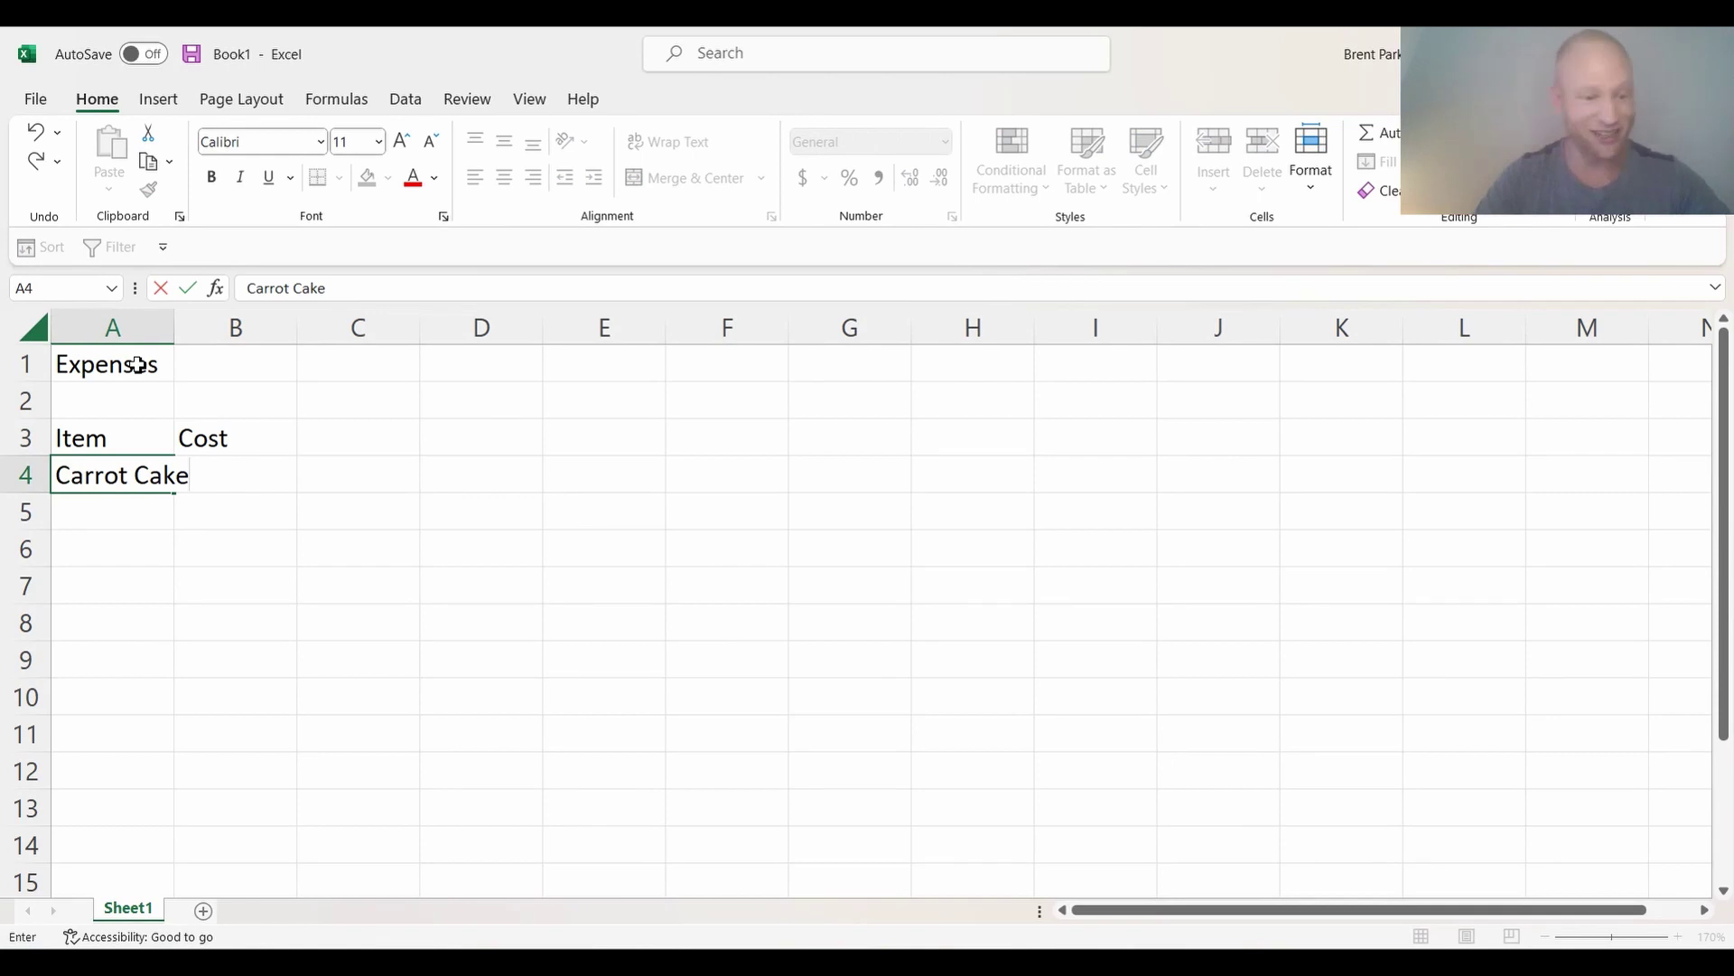
pyautogui.press('Tab')
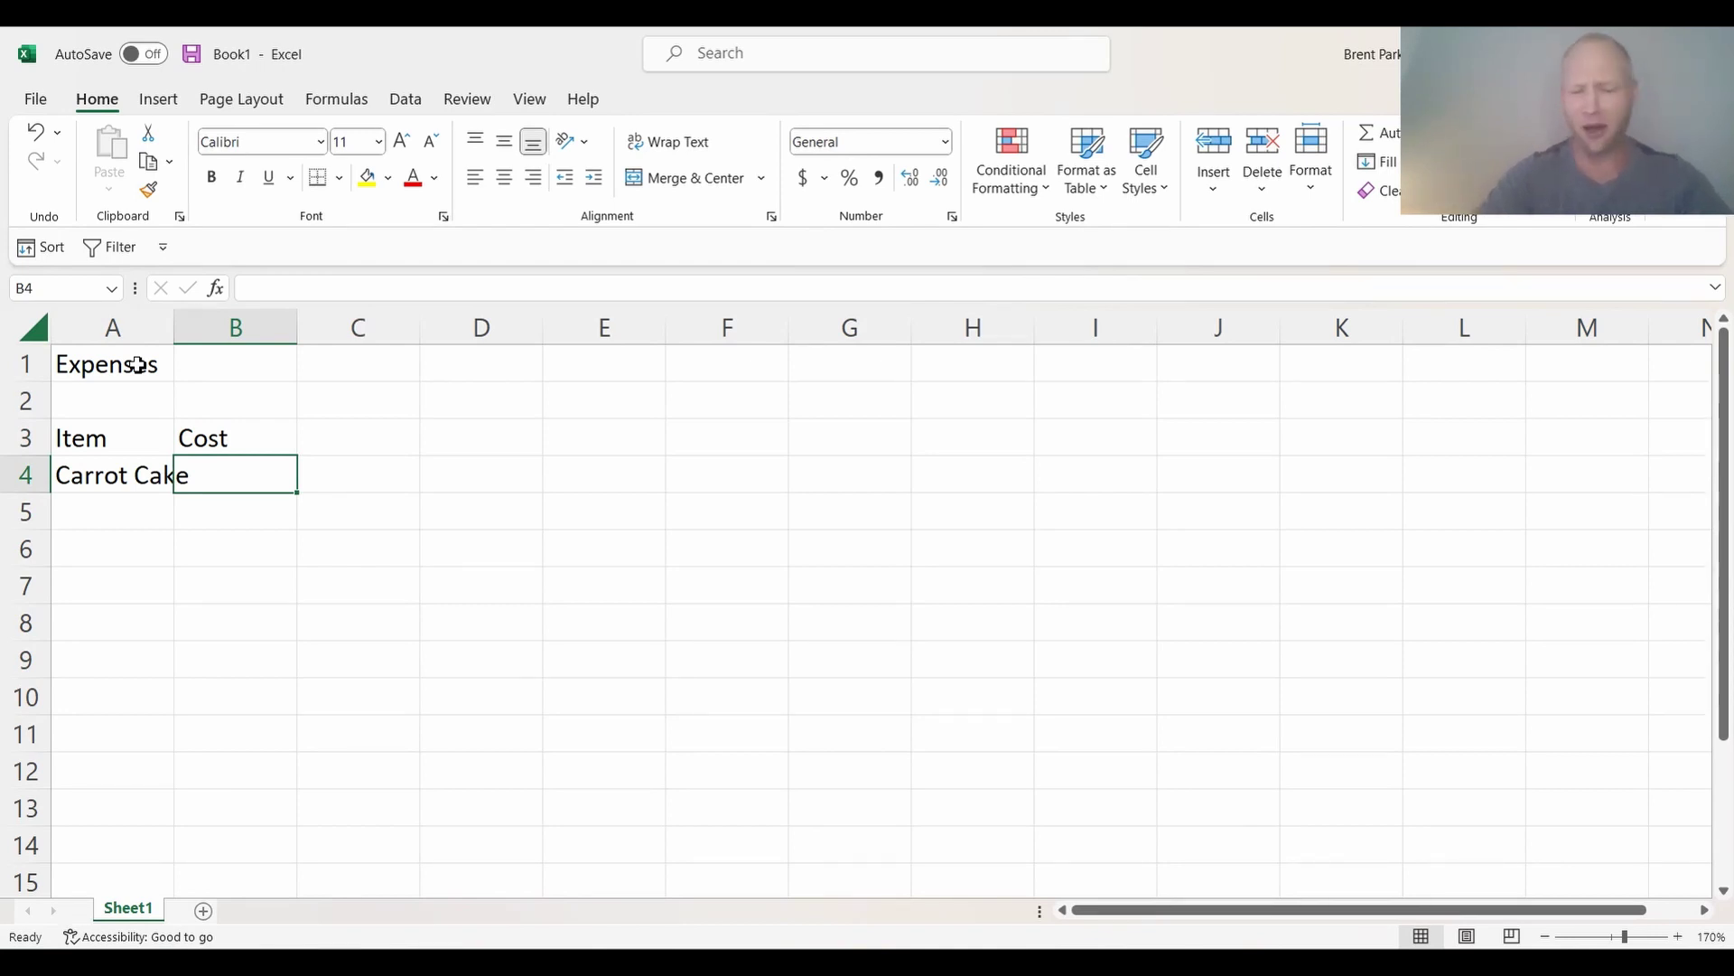
pyautogui.write('3.5')
pyautogui.press('Return')
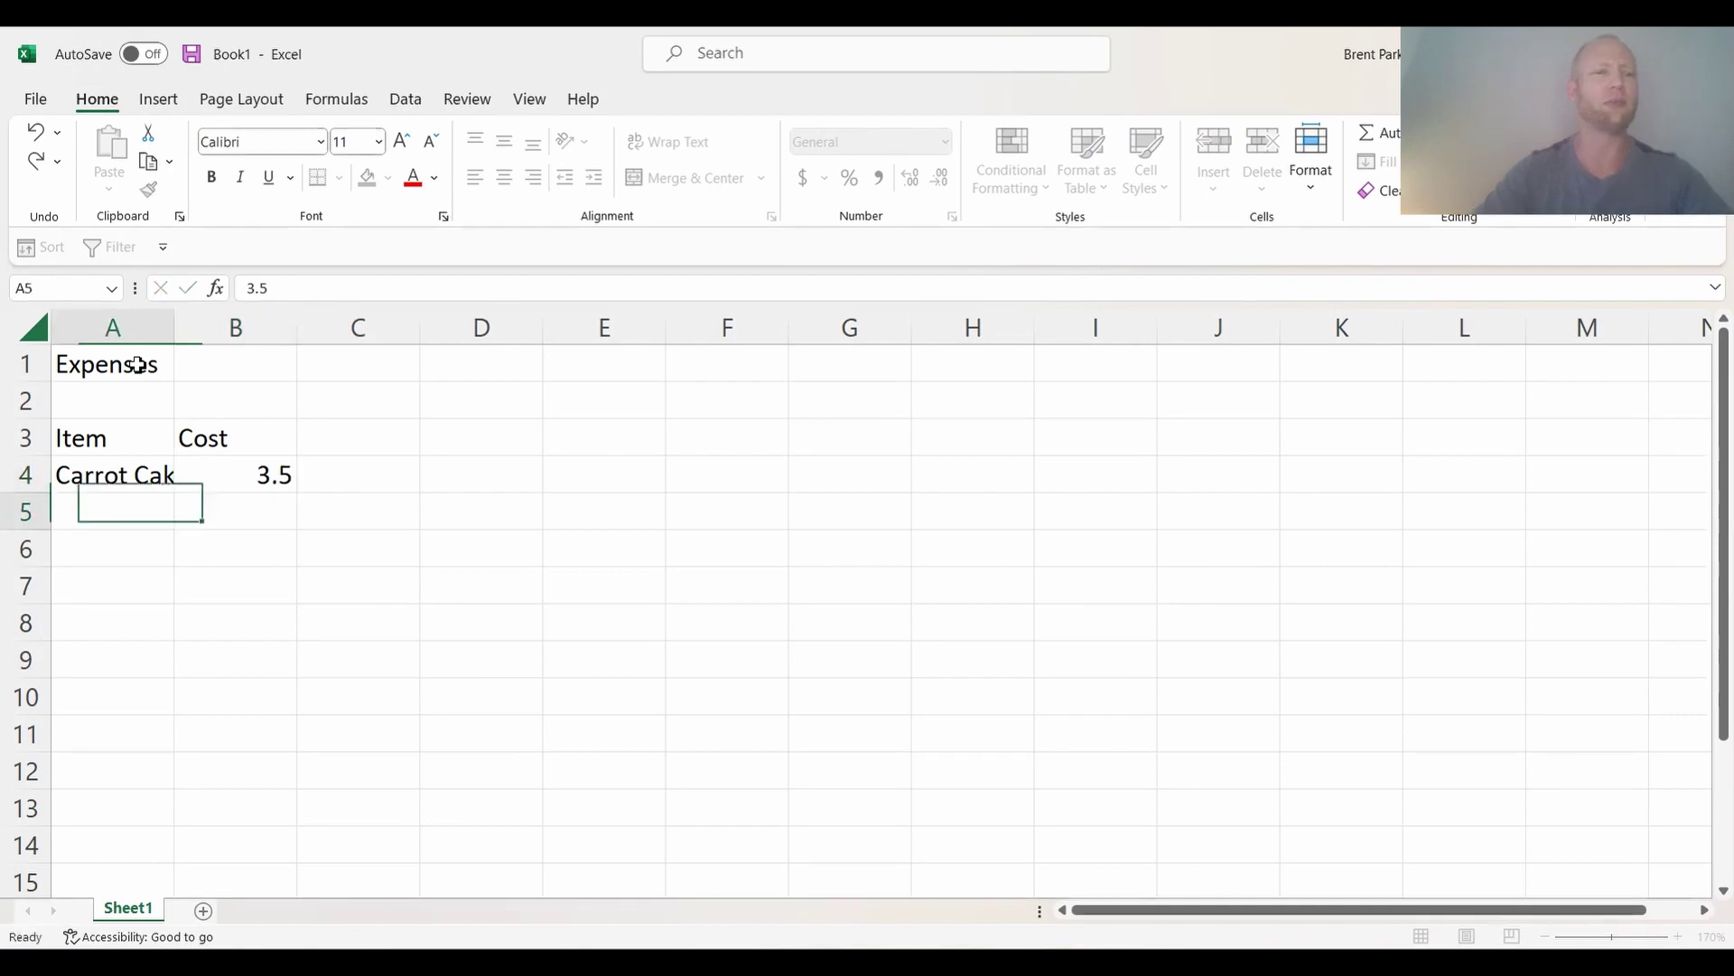
# Enter Cofee in A5 with a cost of 2.00 in B5.
pyautogui.write('Cofee')
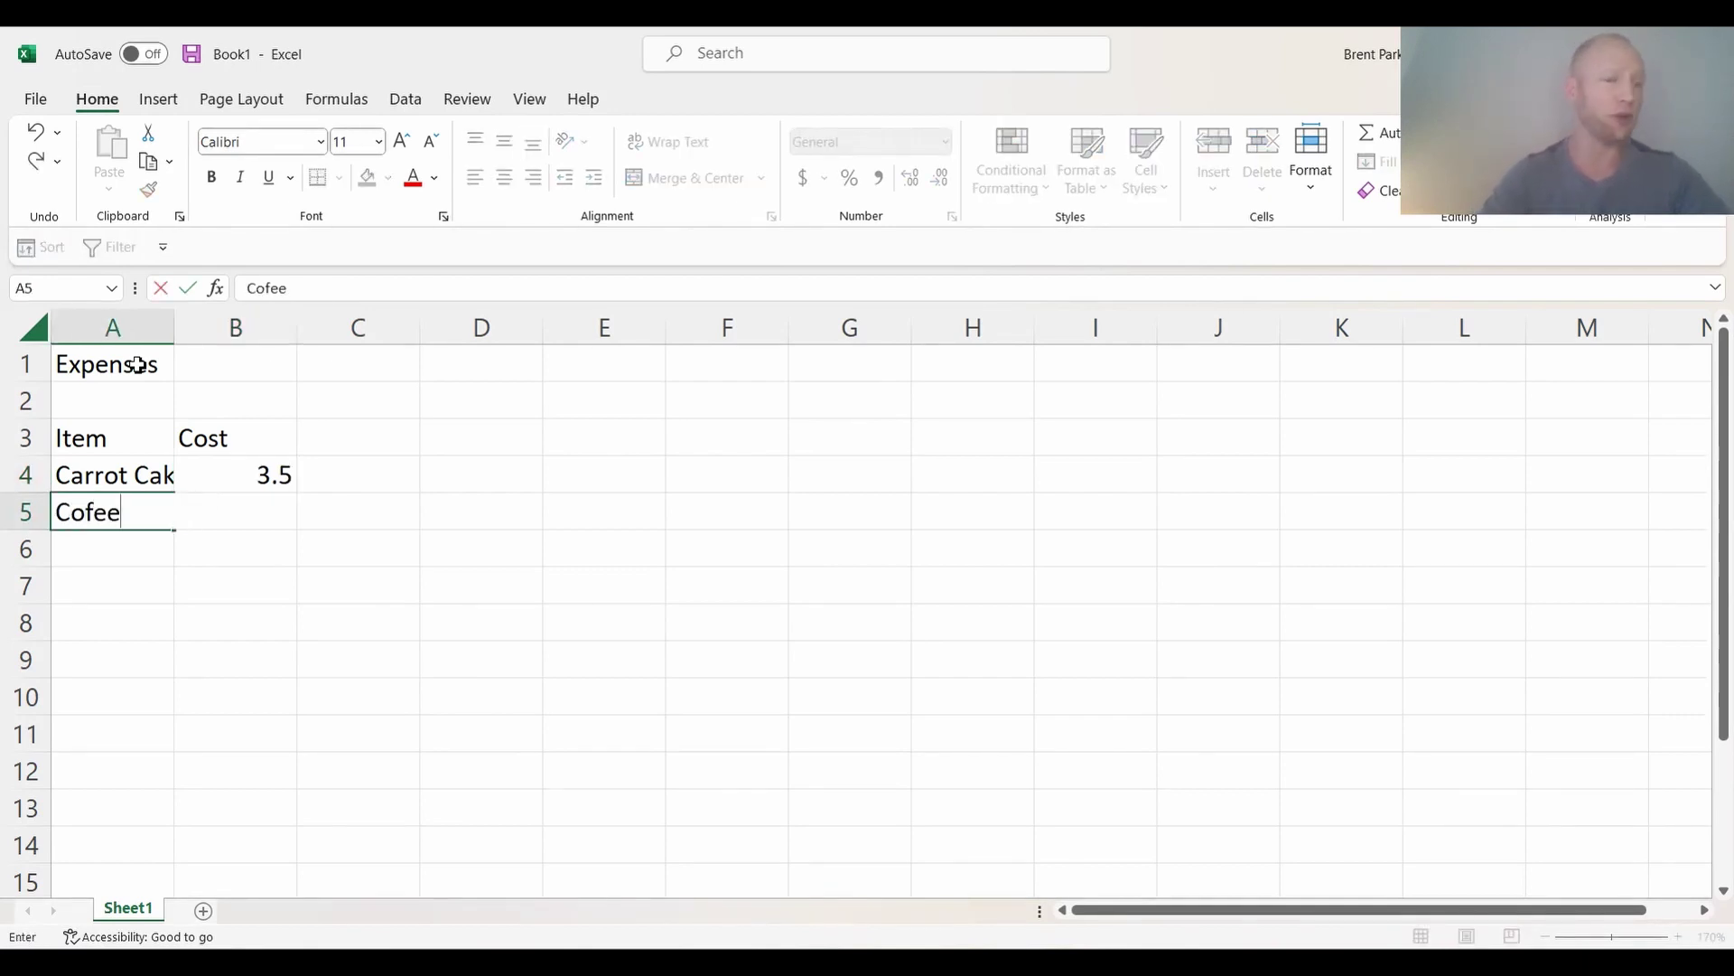
pyautogui.press('Tab')
pyautogui.write('2')
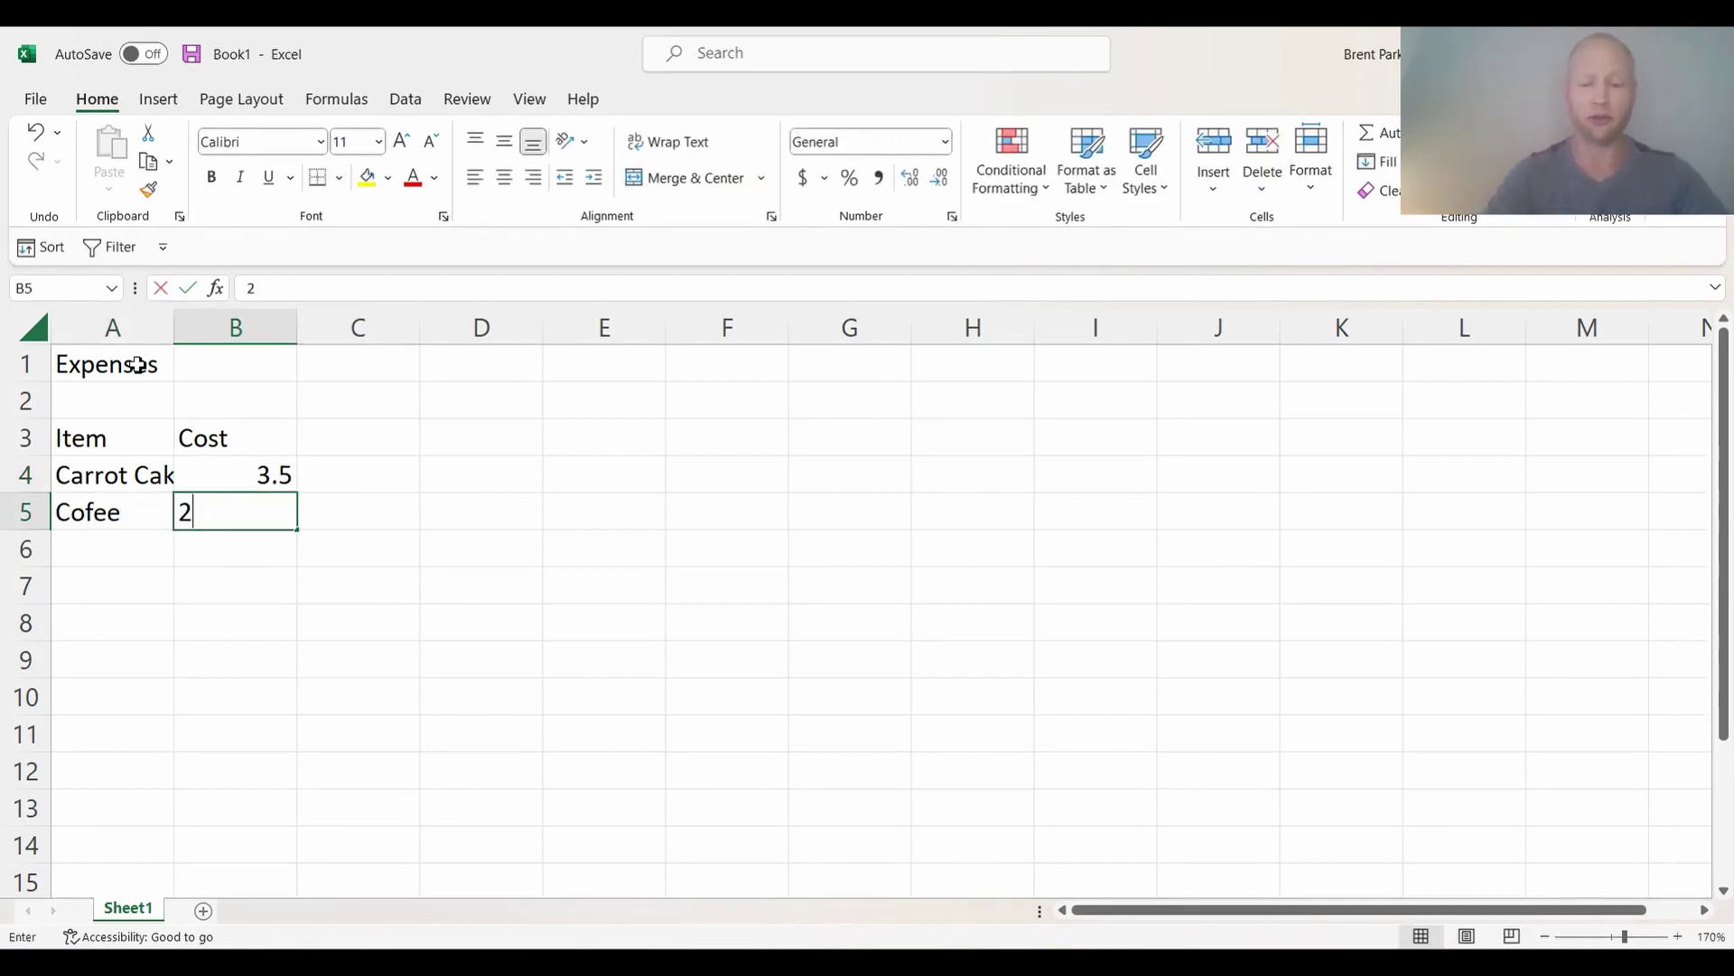
pyautogui.write('.00')
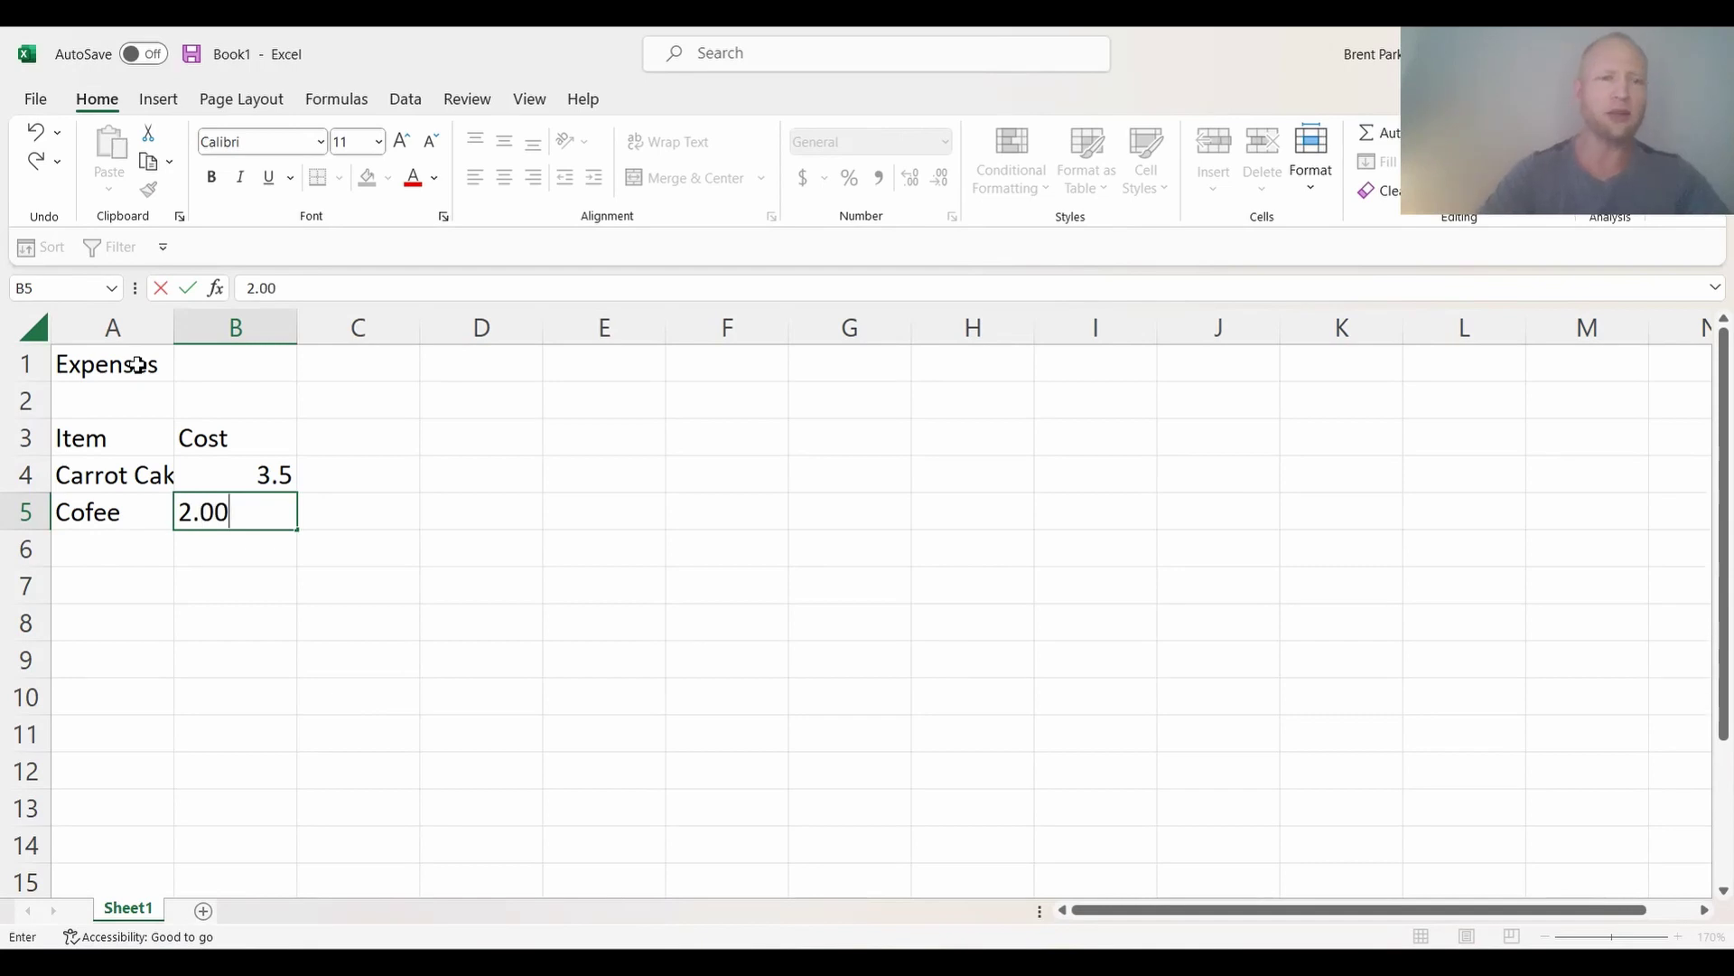
pyautogui.press('Return')
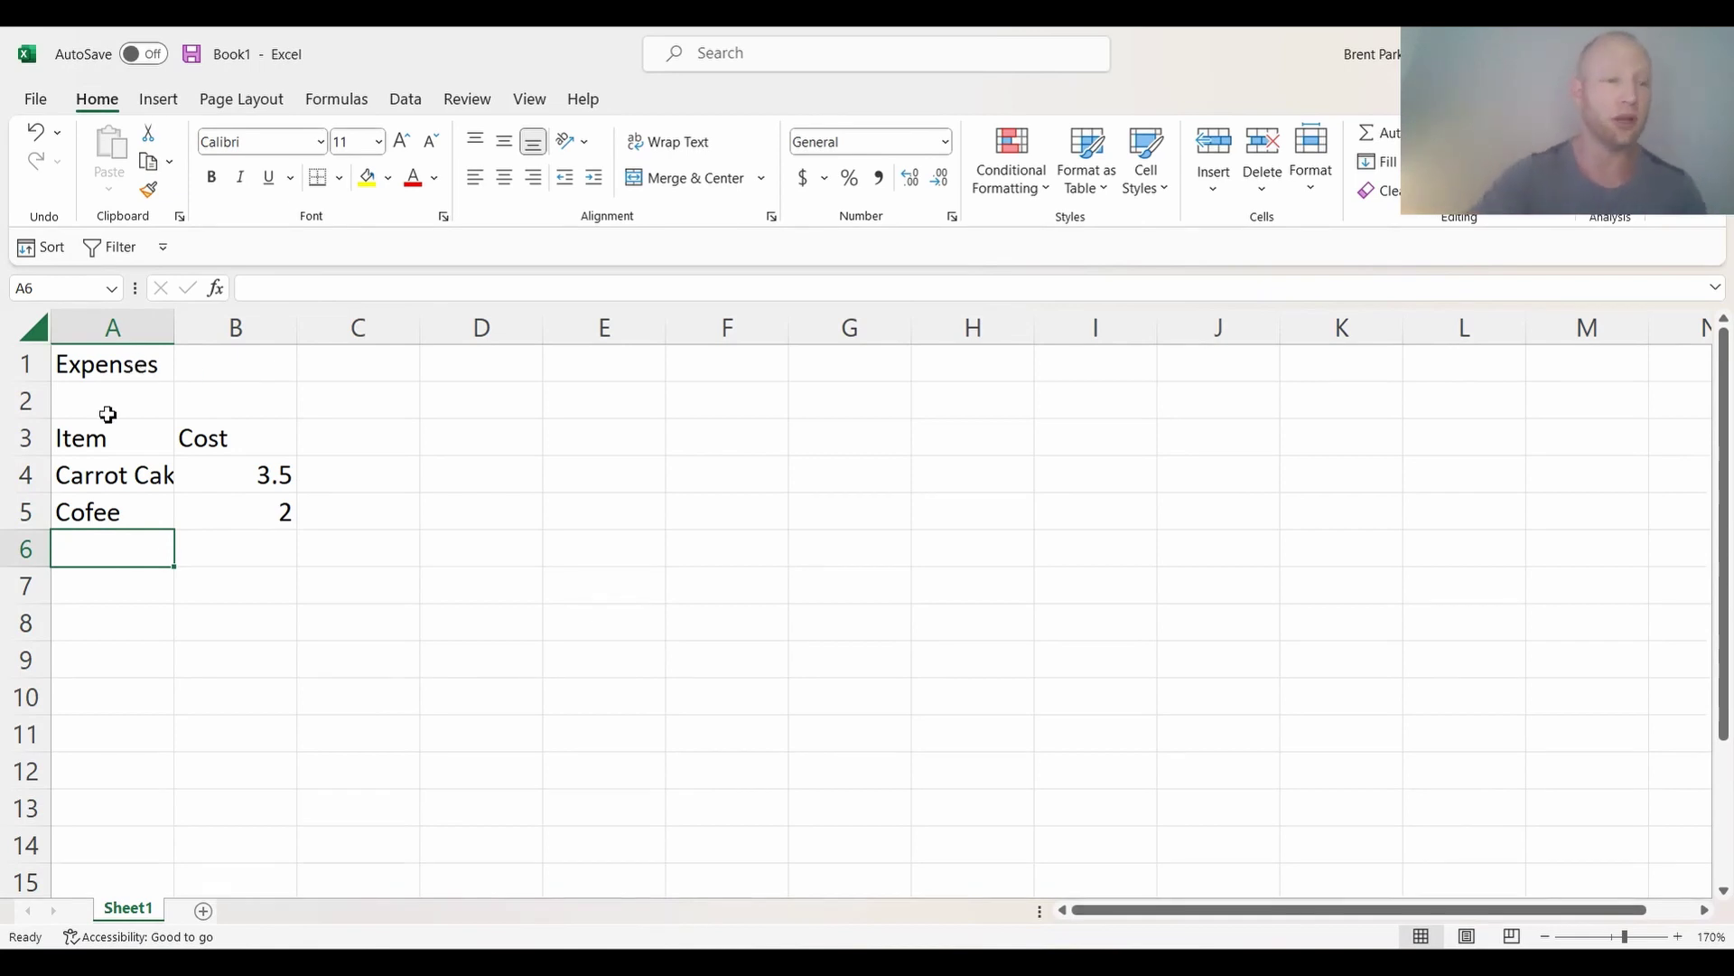
# Correct the misspelled item in A5 to Coffee.
pyautogui.click(109, 507)
pyautogui.click(267, 287)
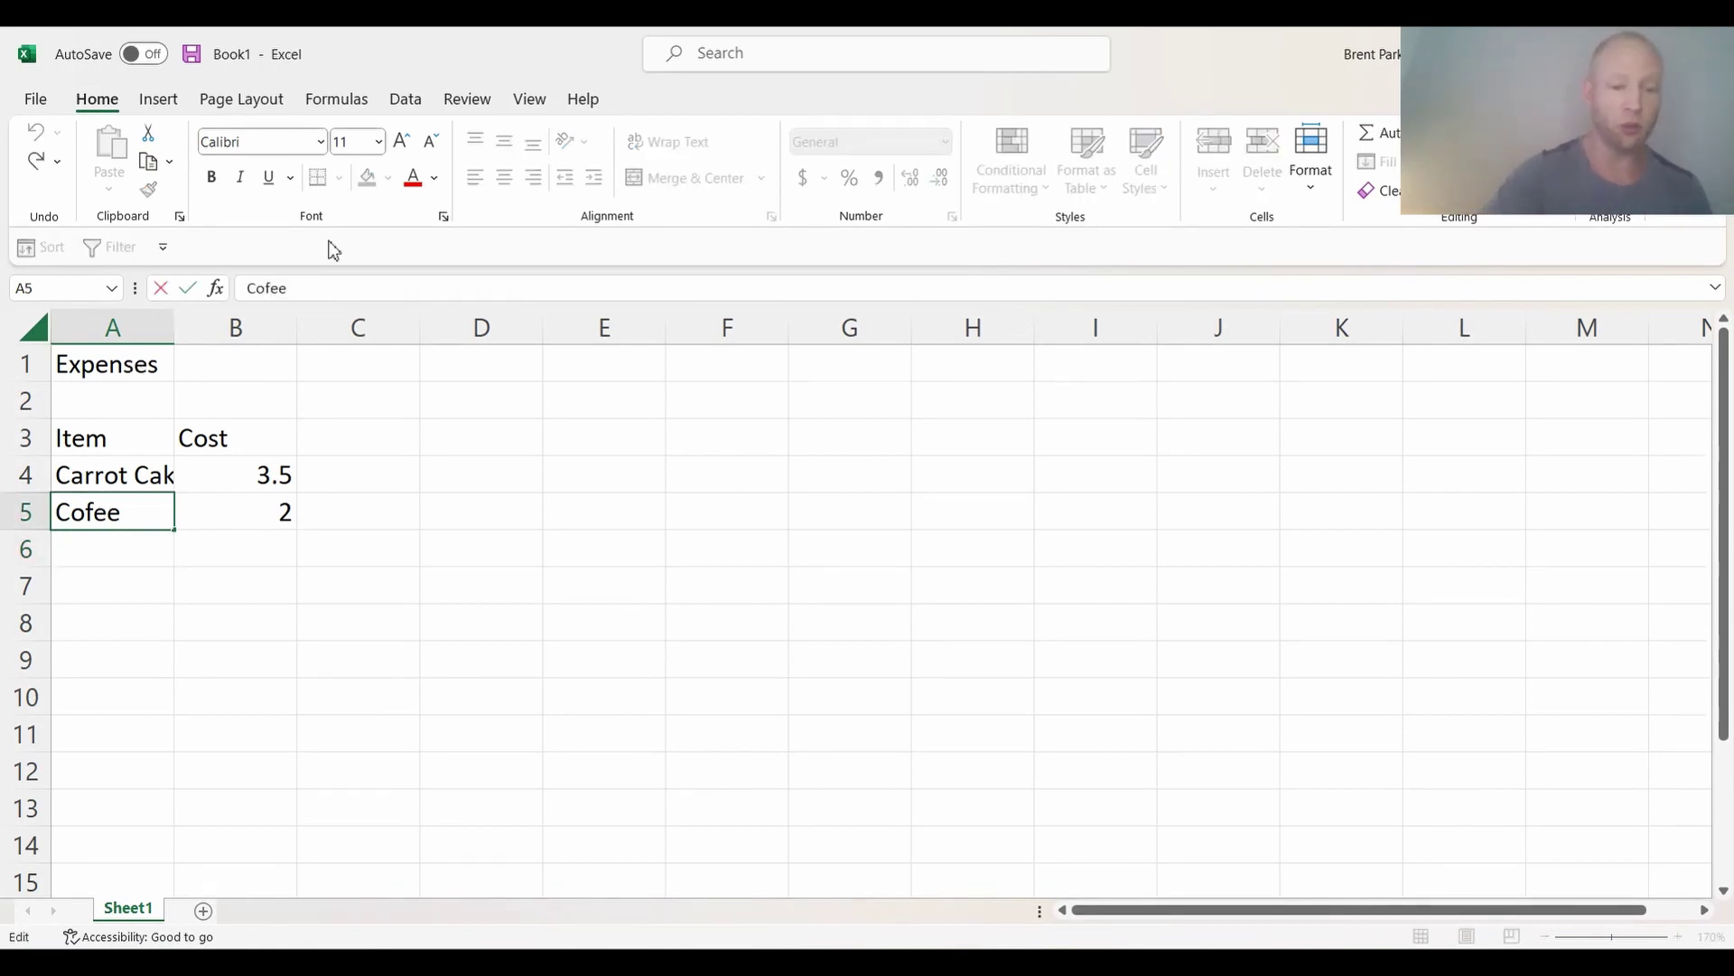
pyautogui.write('f')
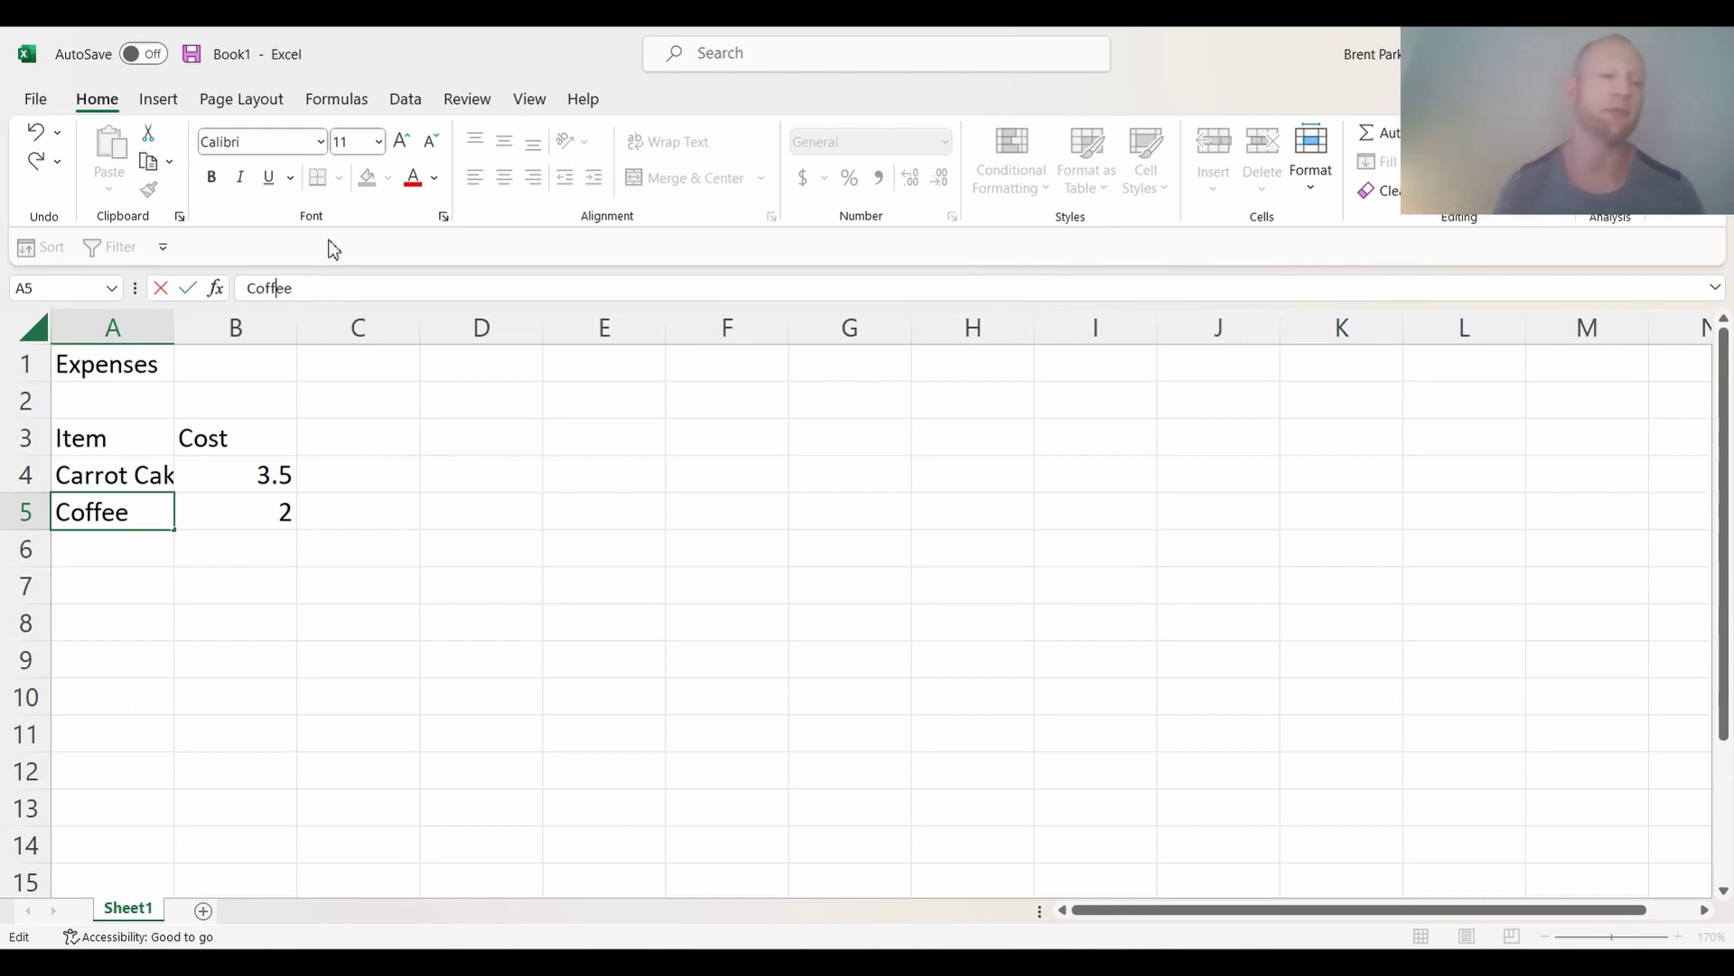
# Enter Chicken as the next item in A6.
pyautogui.click(120, 546)
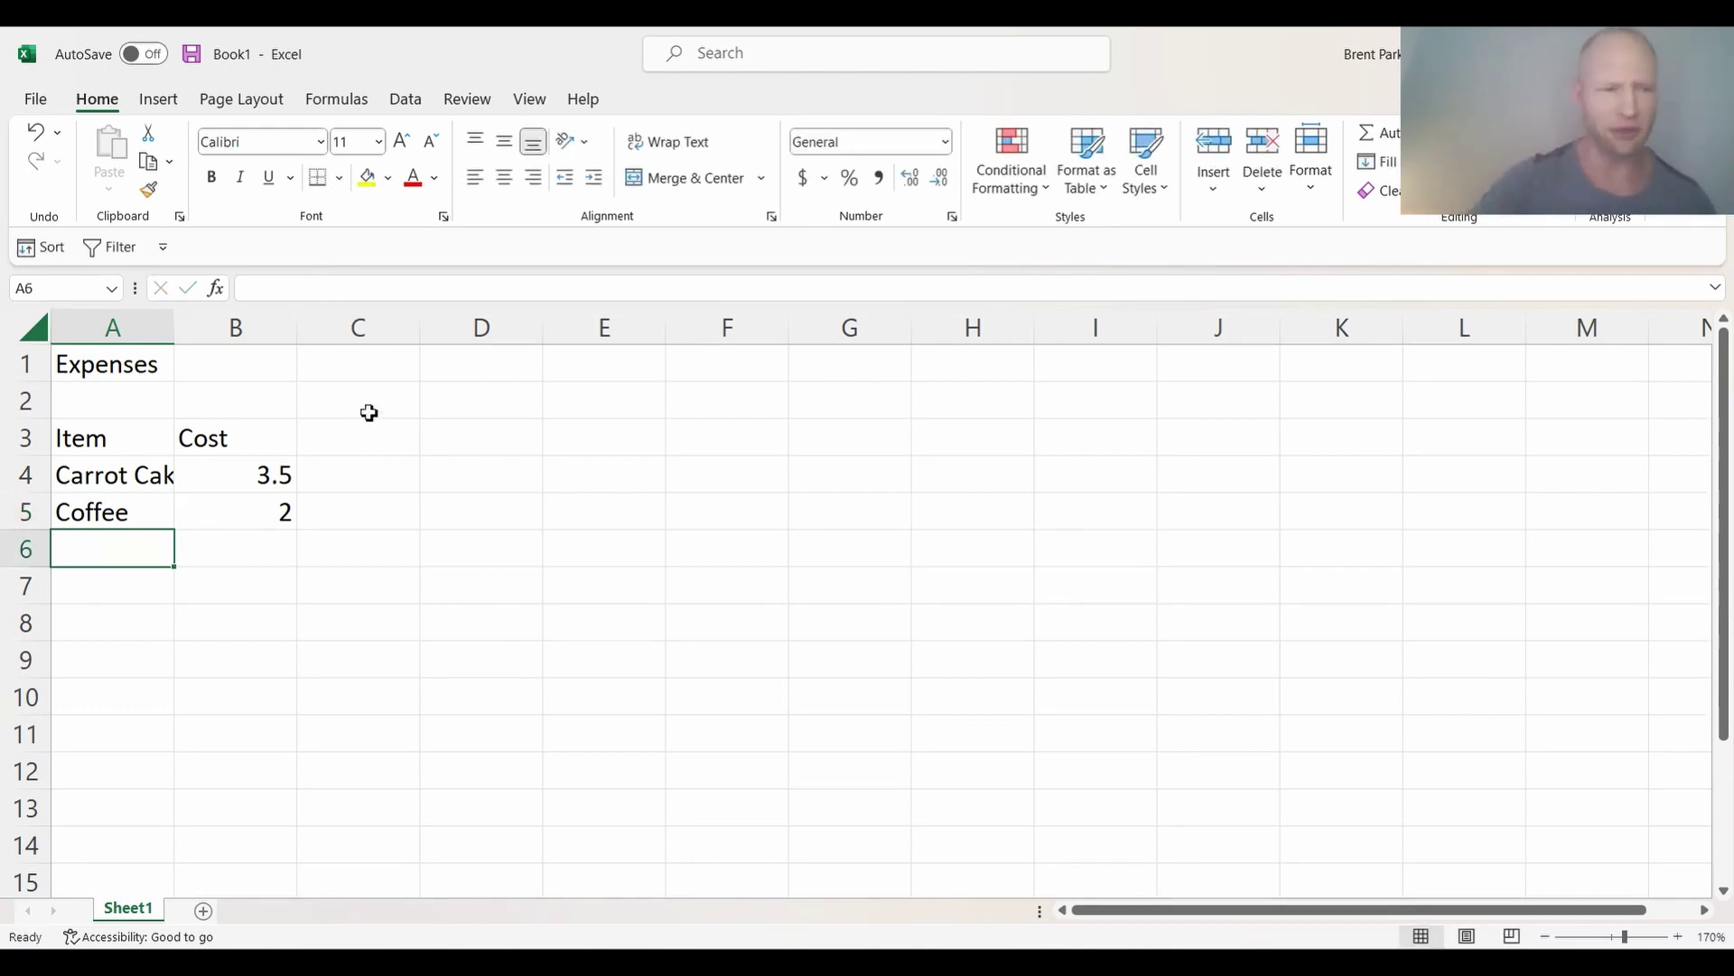
pyautogui.write('Chicken')
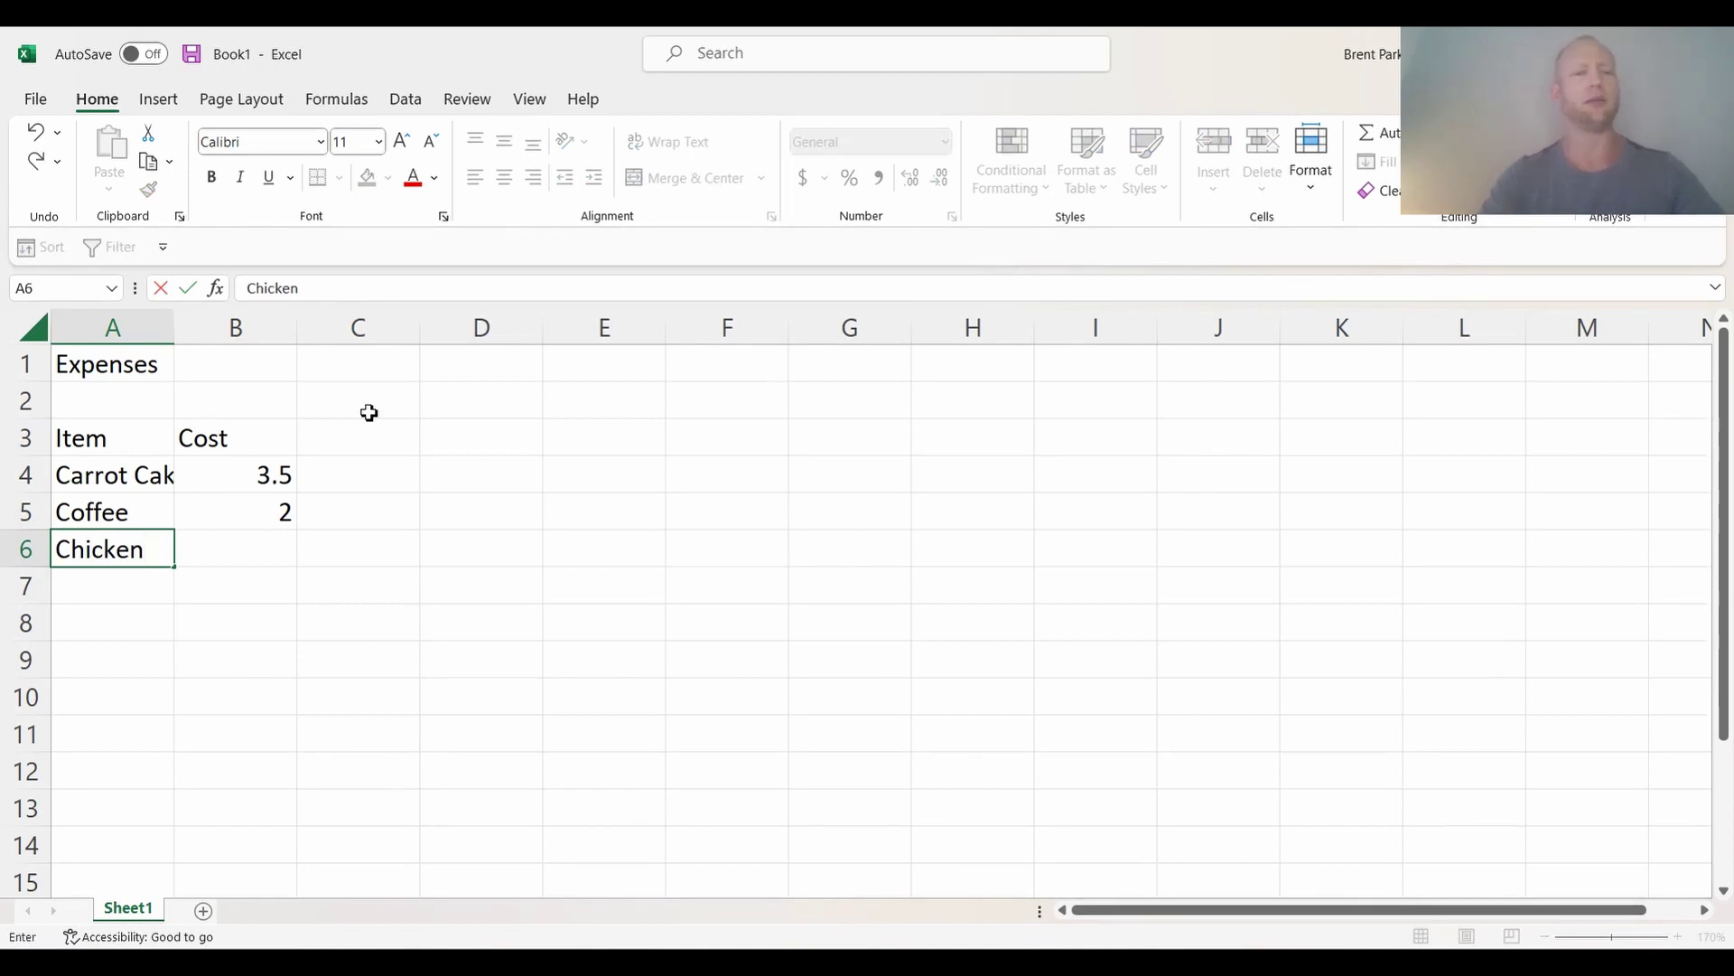
pyautogui.press('Return')
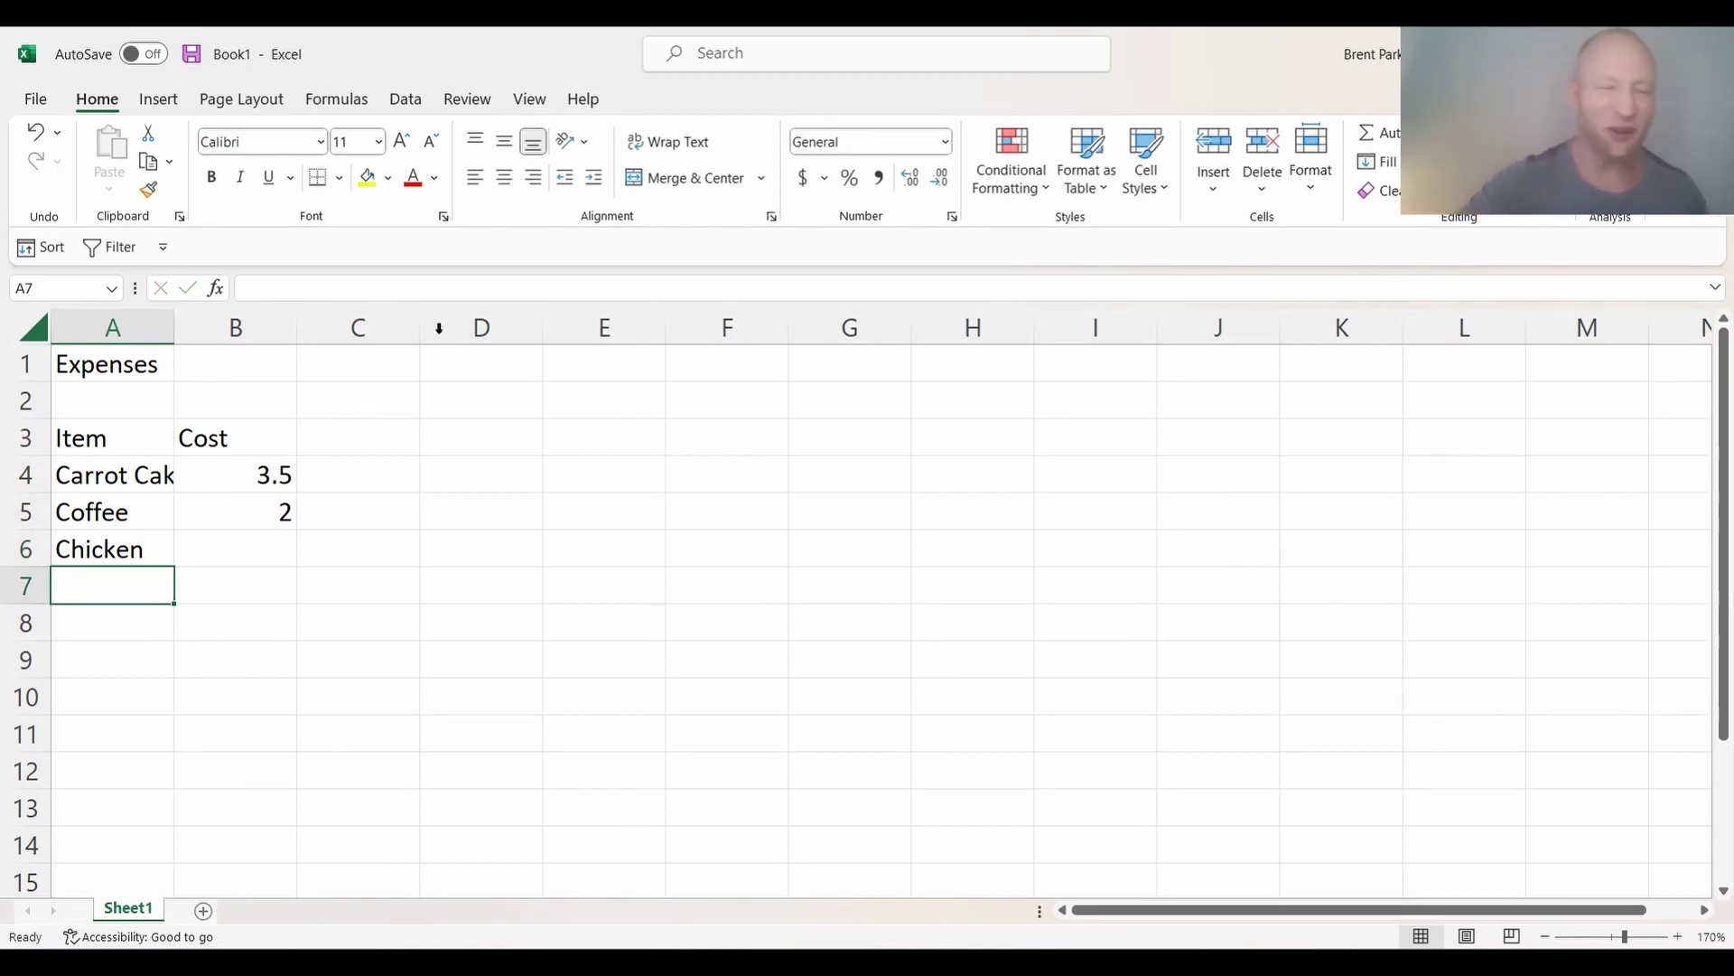
# Clear the contents of A6, and put Chicken back in the same cell.
pyautogui.click(105, 545)
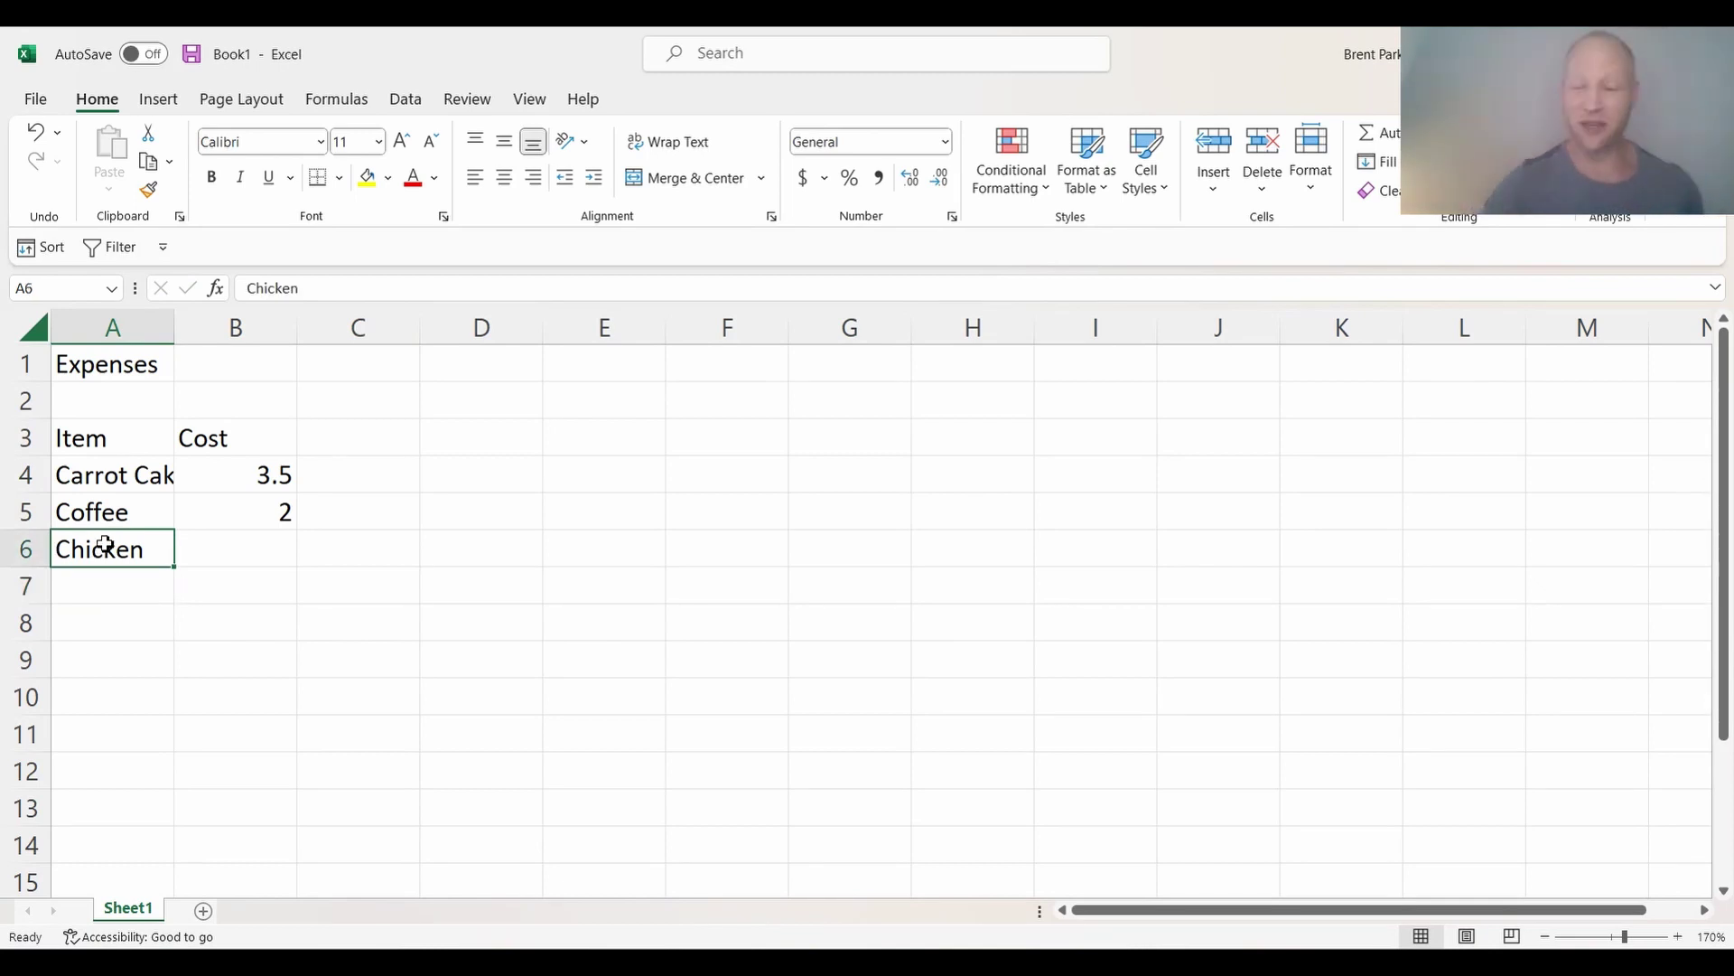
pyautogui.press('Delete')
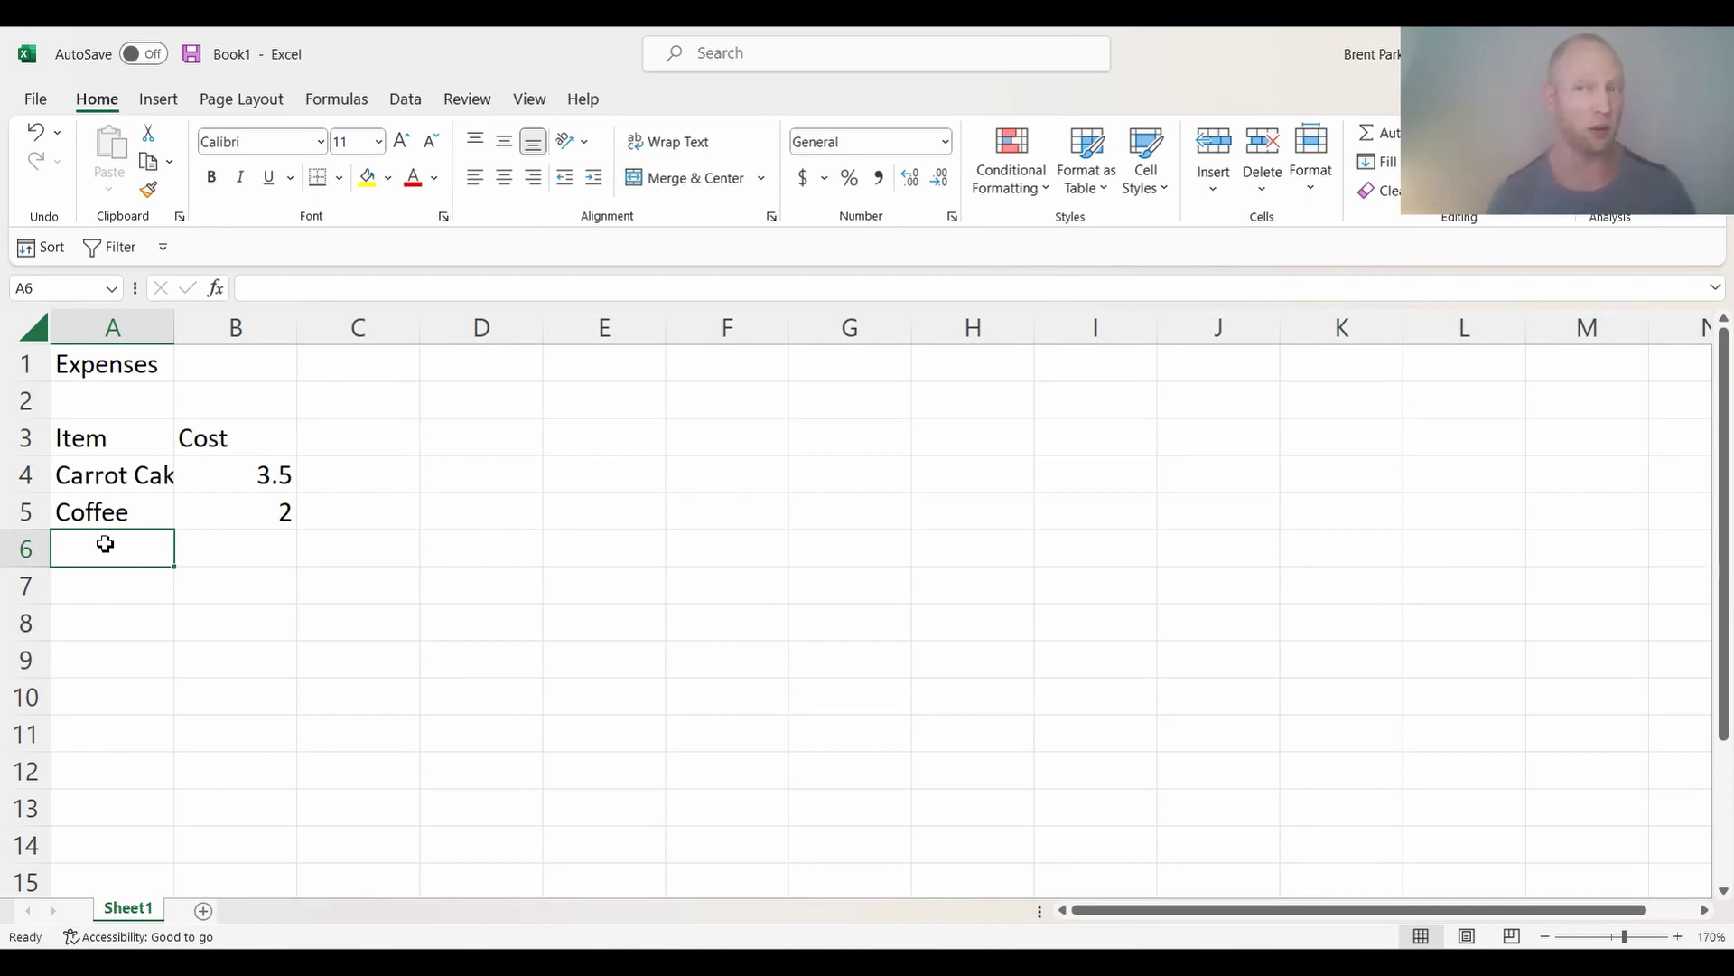
pyautogui.click(101, 588)
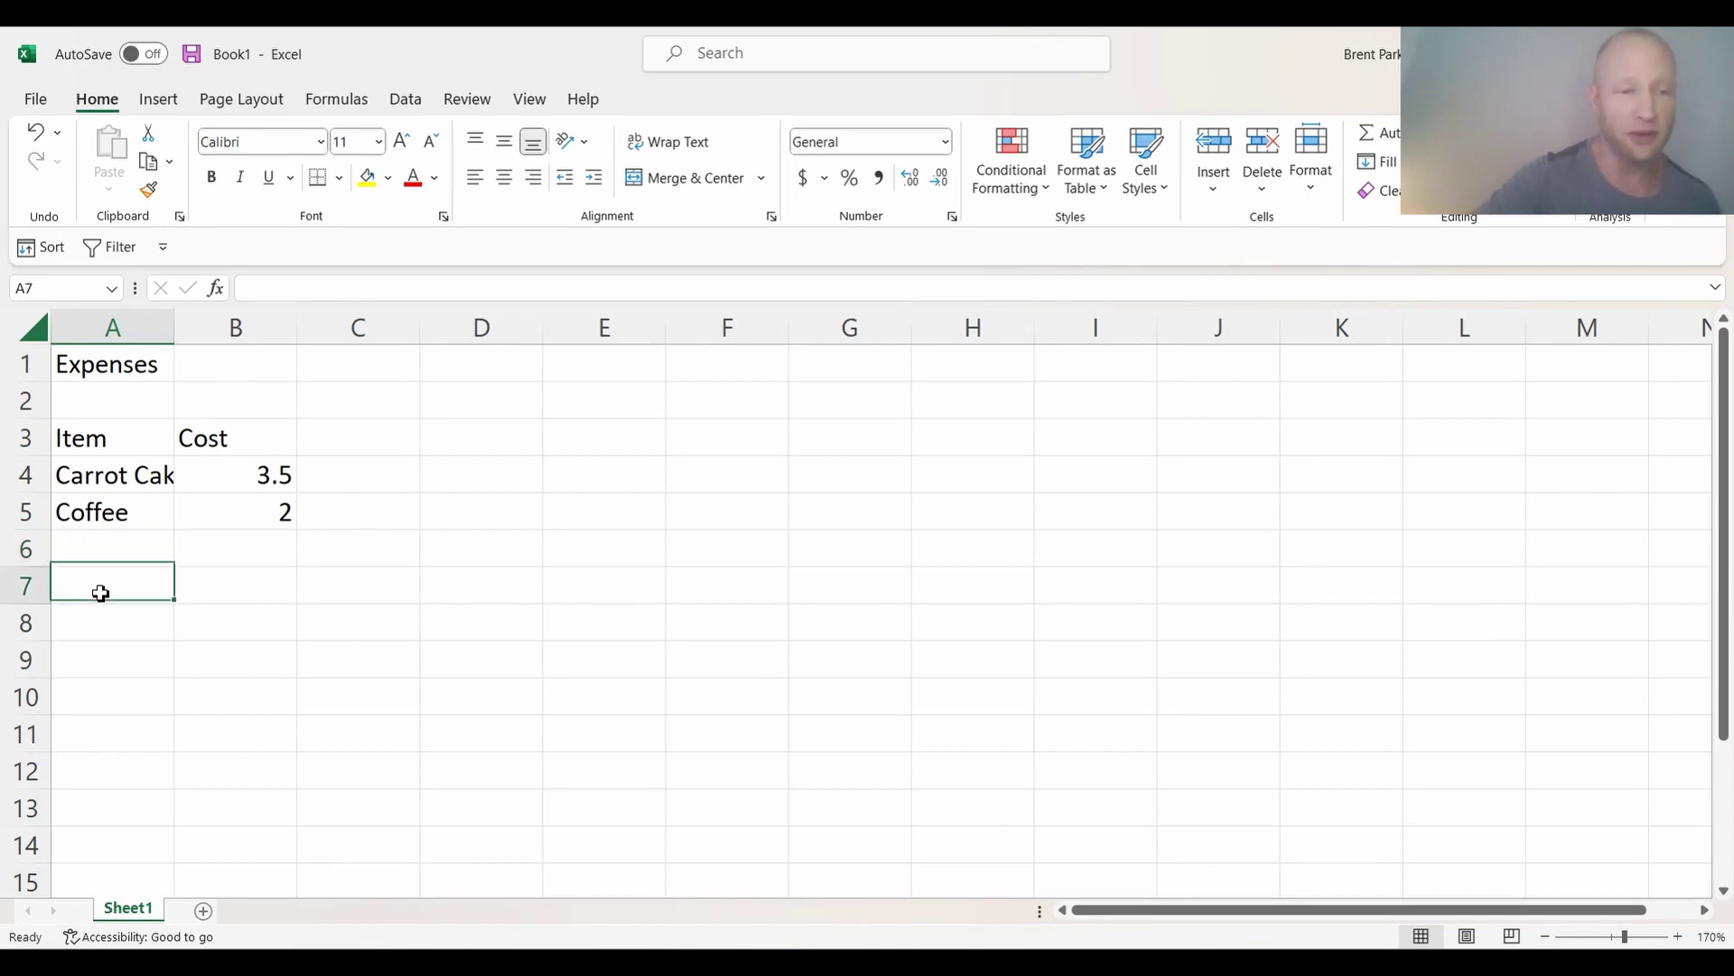
pyautogui.click(109, 551)
pyautogui.write('Chicken')
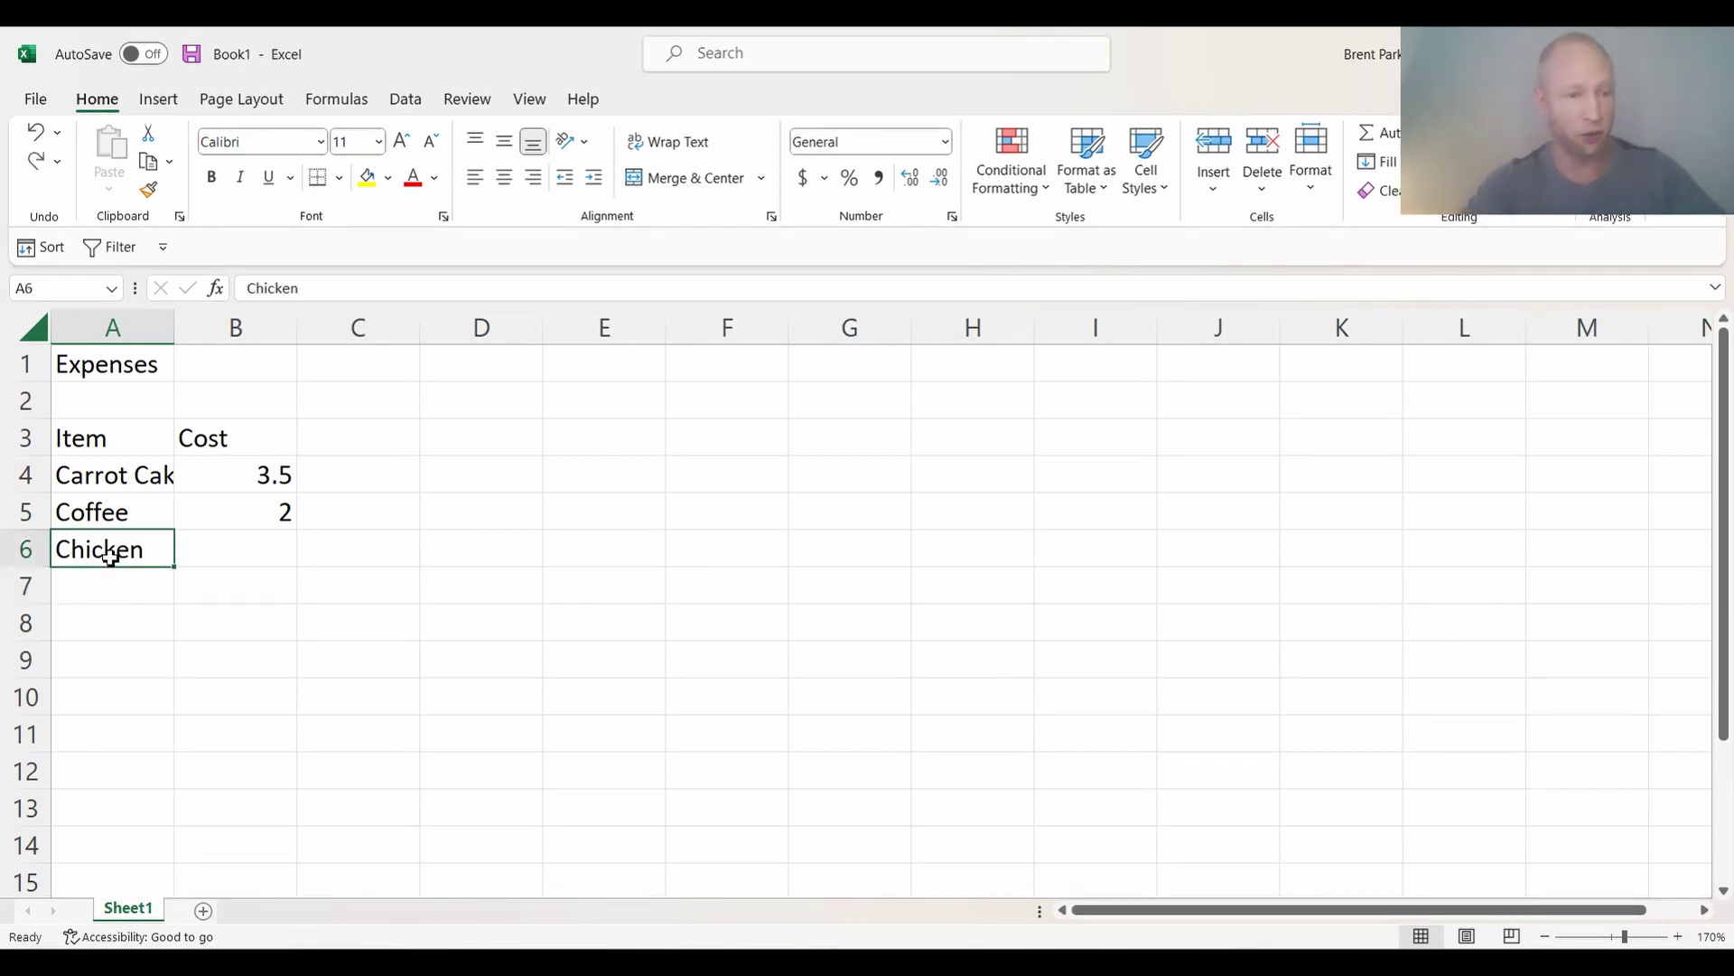
# Enter Steak in A7 with a cost of 8 in B7.
pyautogui.click(124, 583)
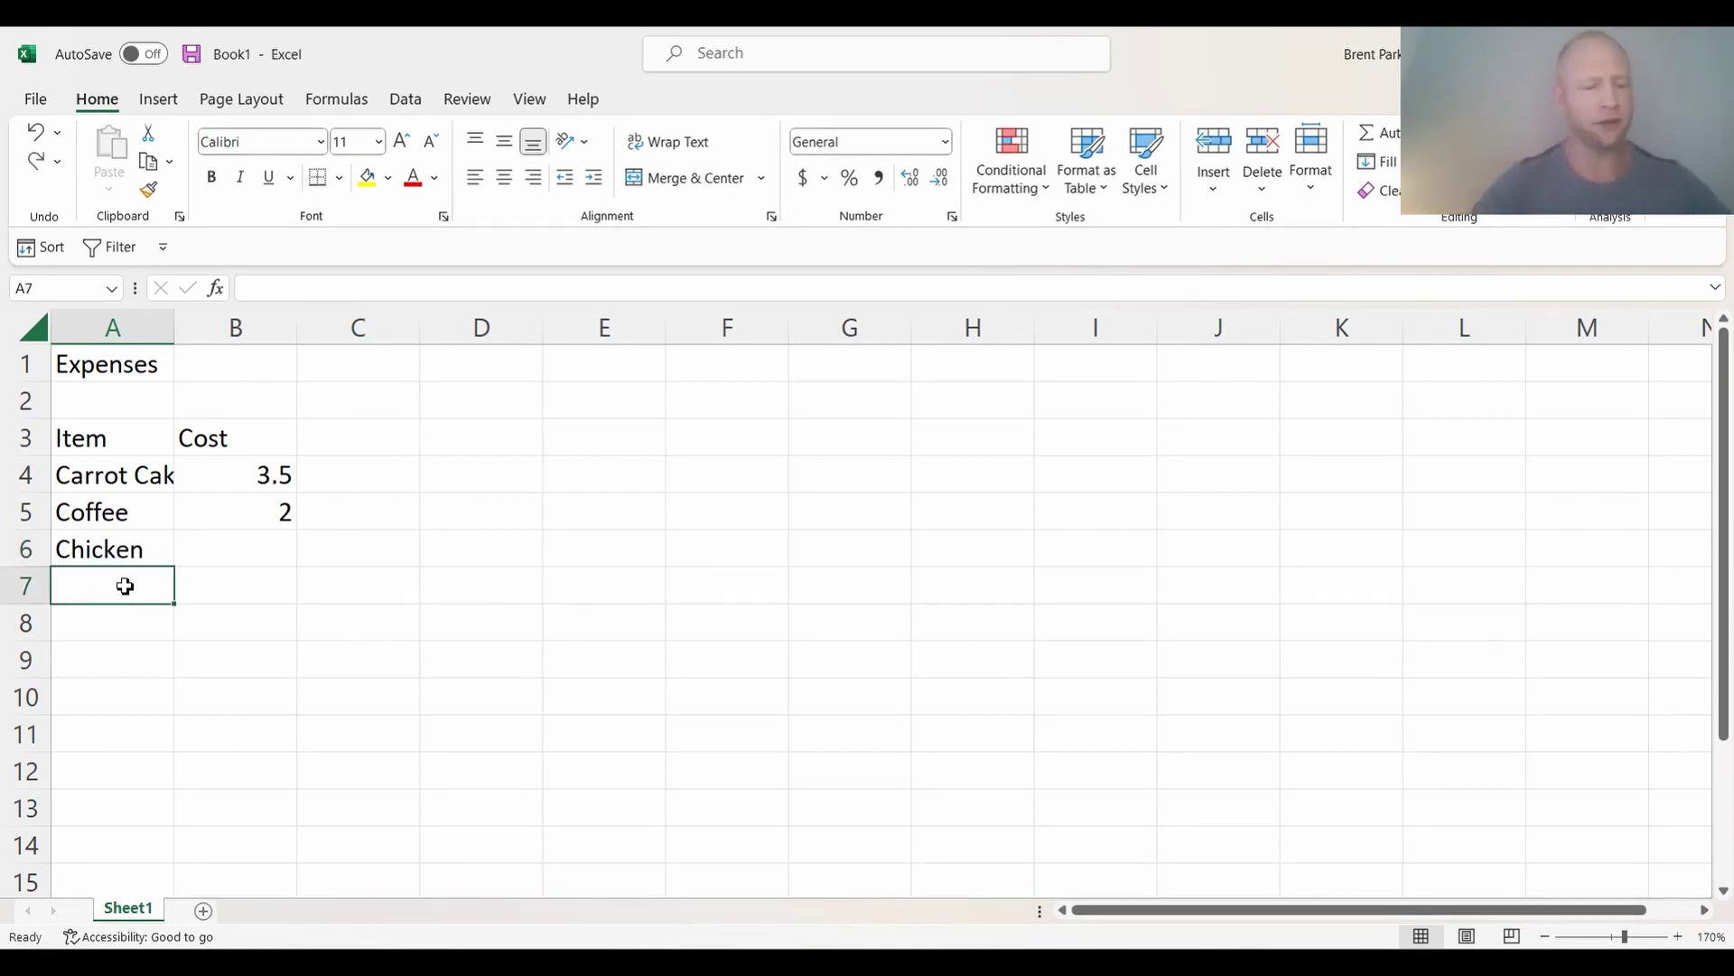
pyautogui.write('Steak')
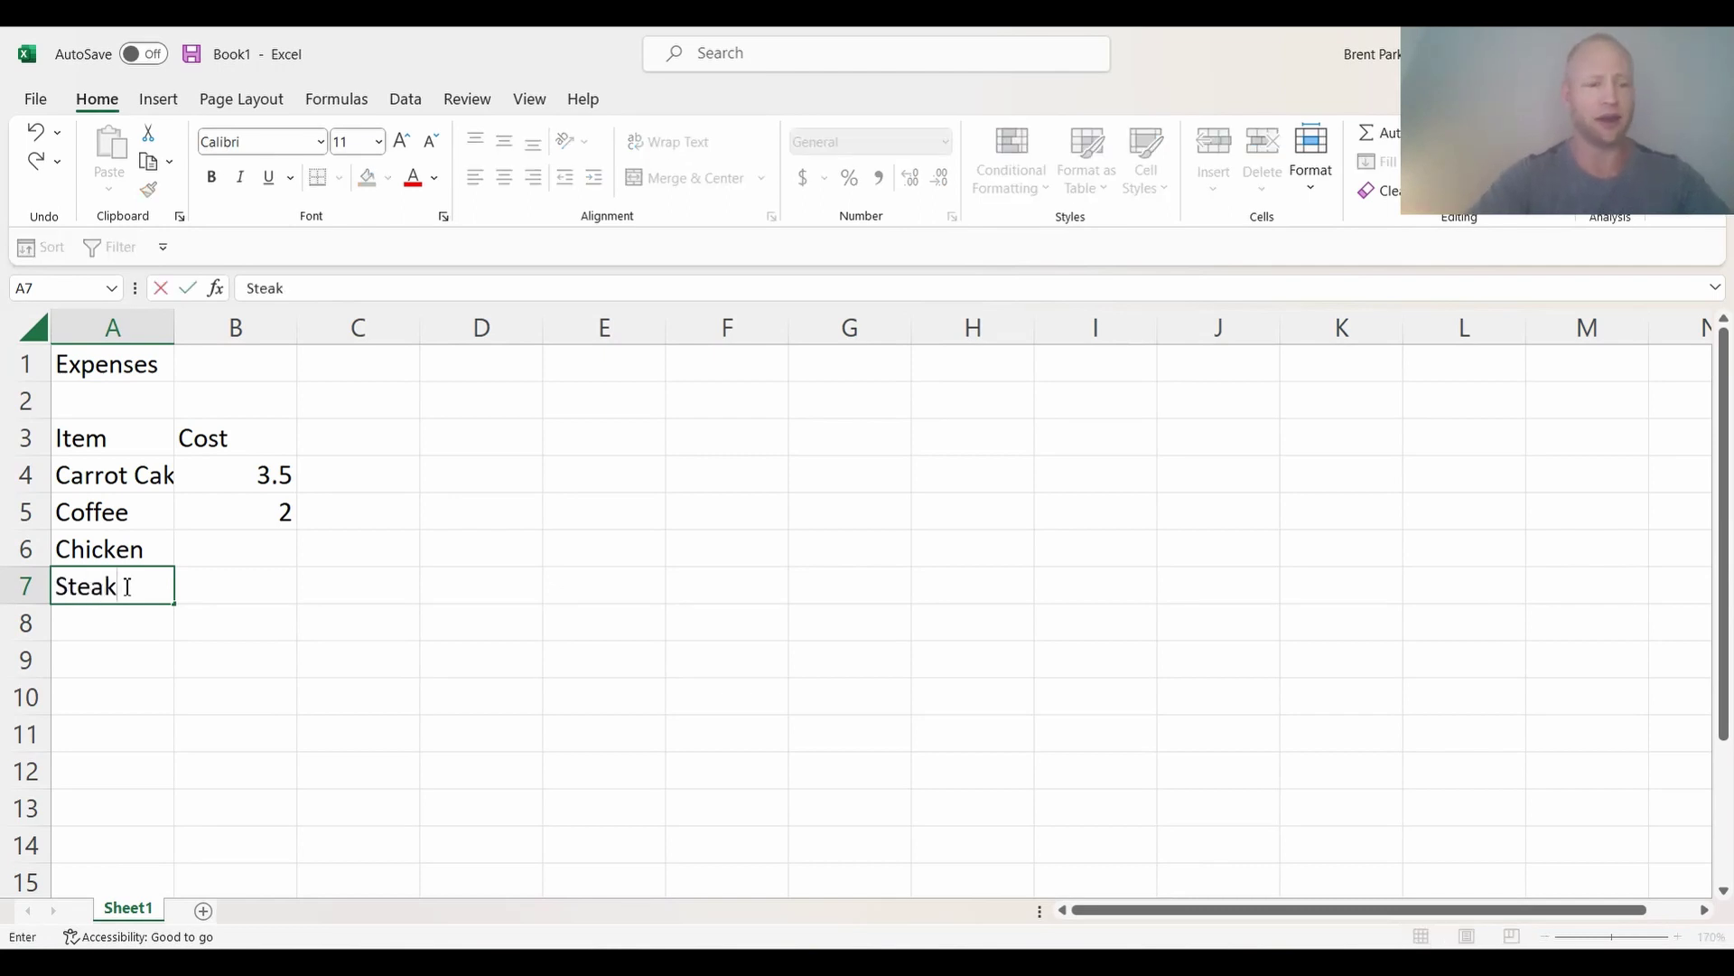
pyautogui.press('Tab')
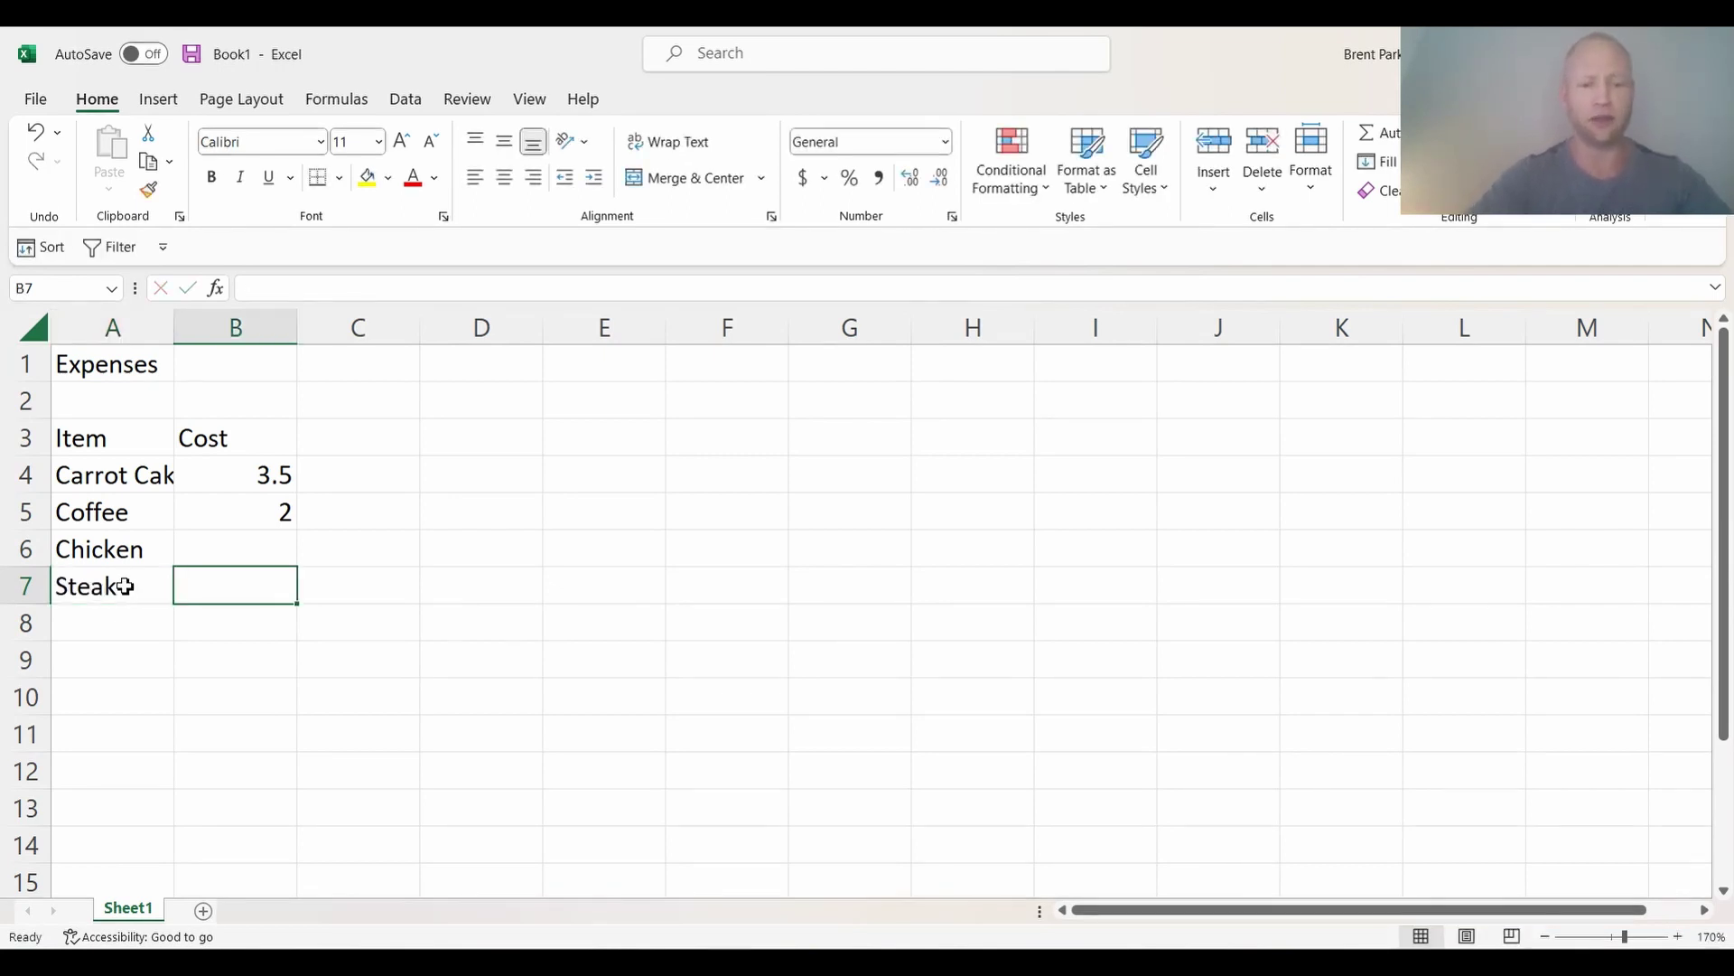
pyautogui.write('8')
pyautogui.press('Return')
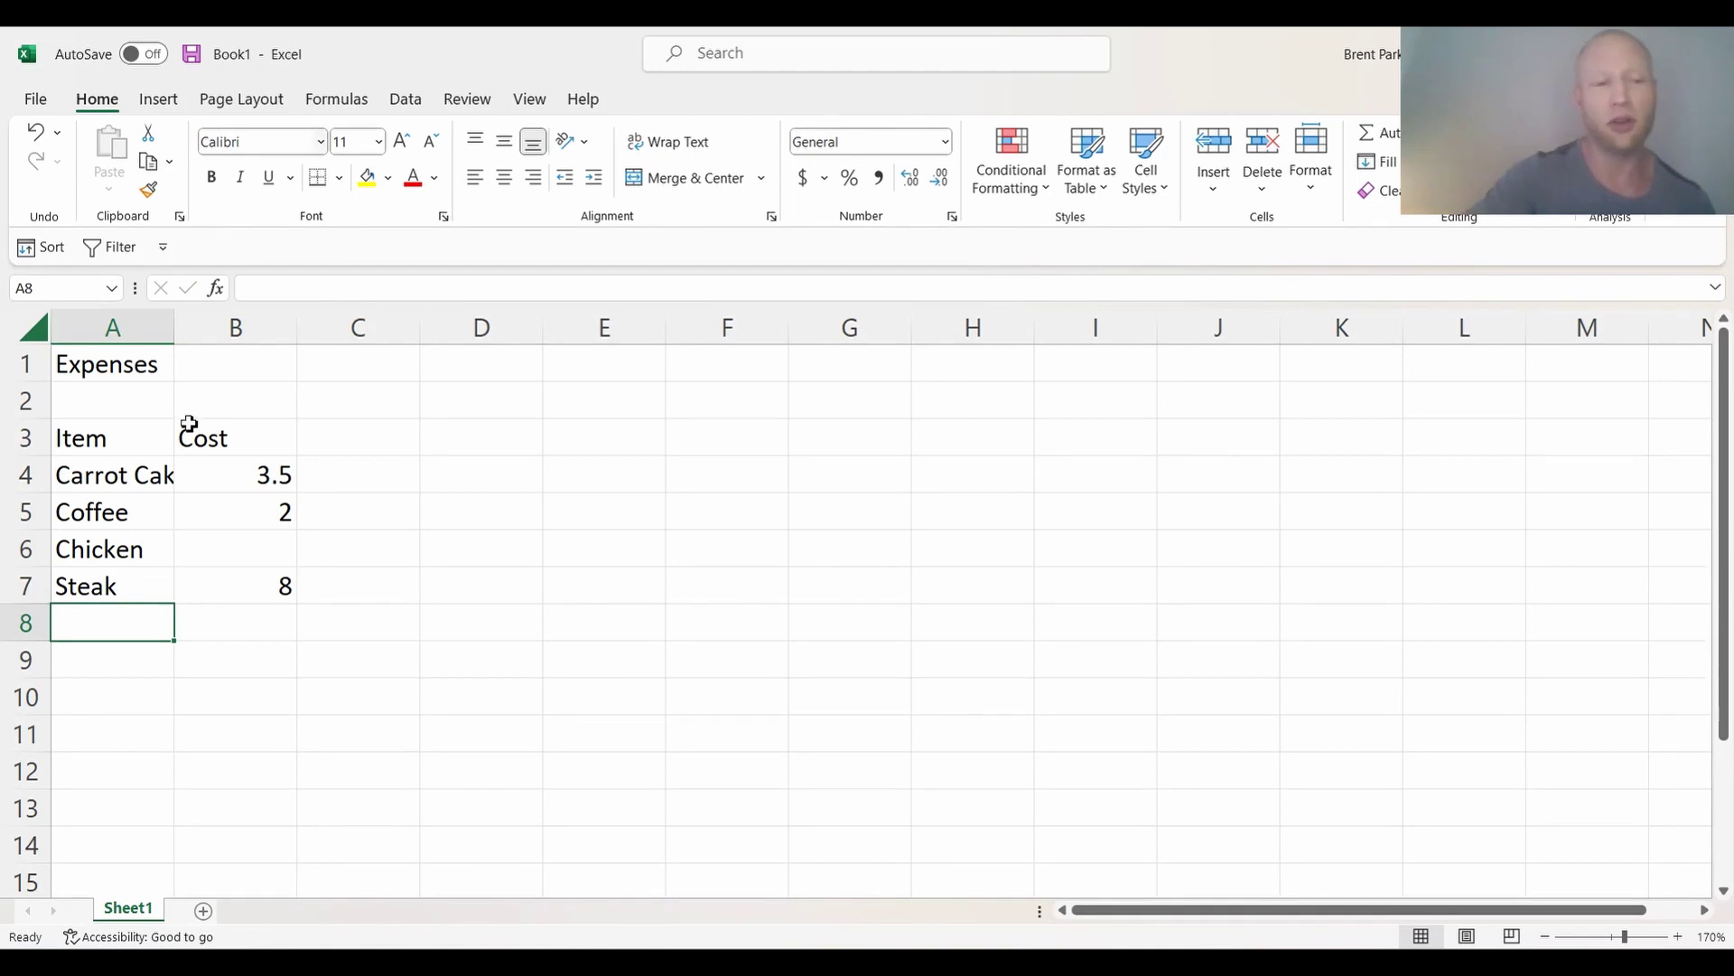
# Delete the entire Chicken row, row 6, so that the Steak entry moves up.
pyautogui.rightClick(32, 560)
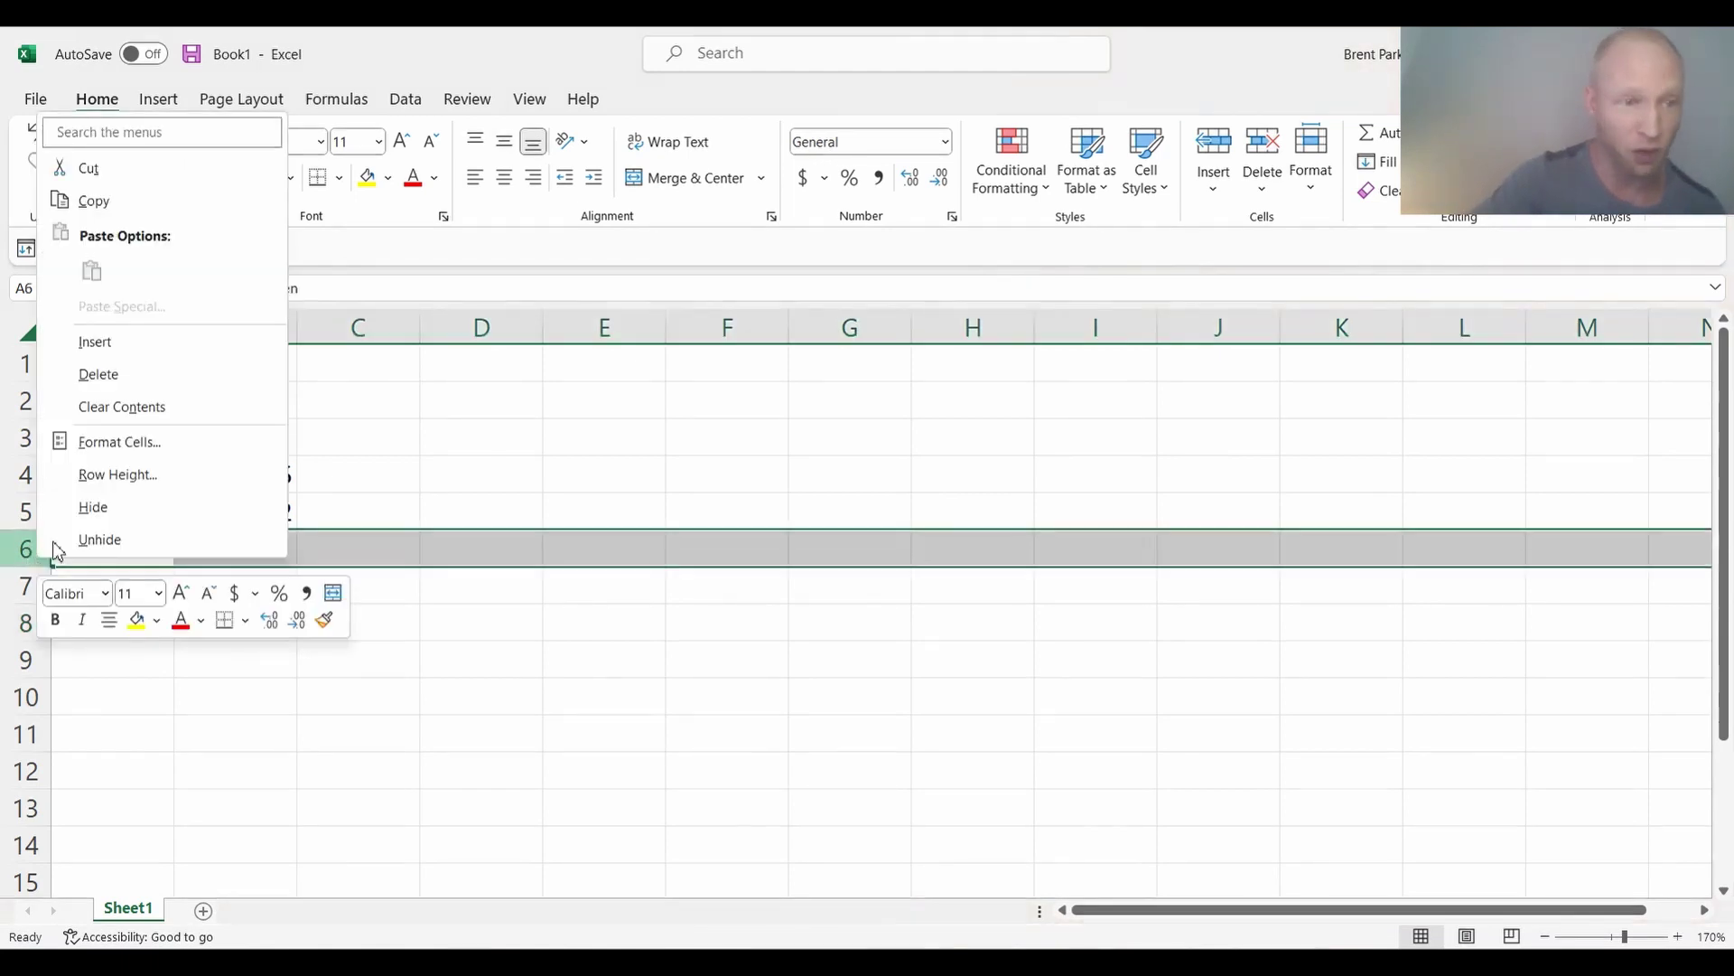
pyautogui.click(100, 374)
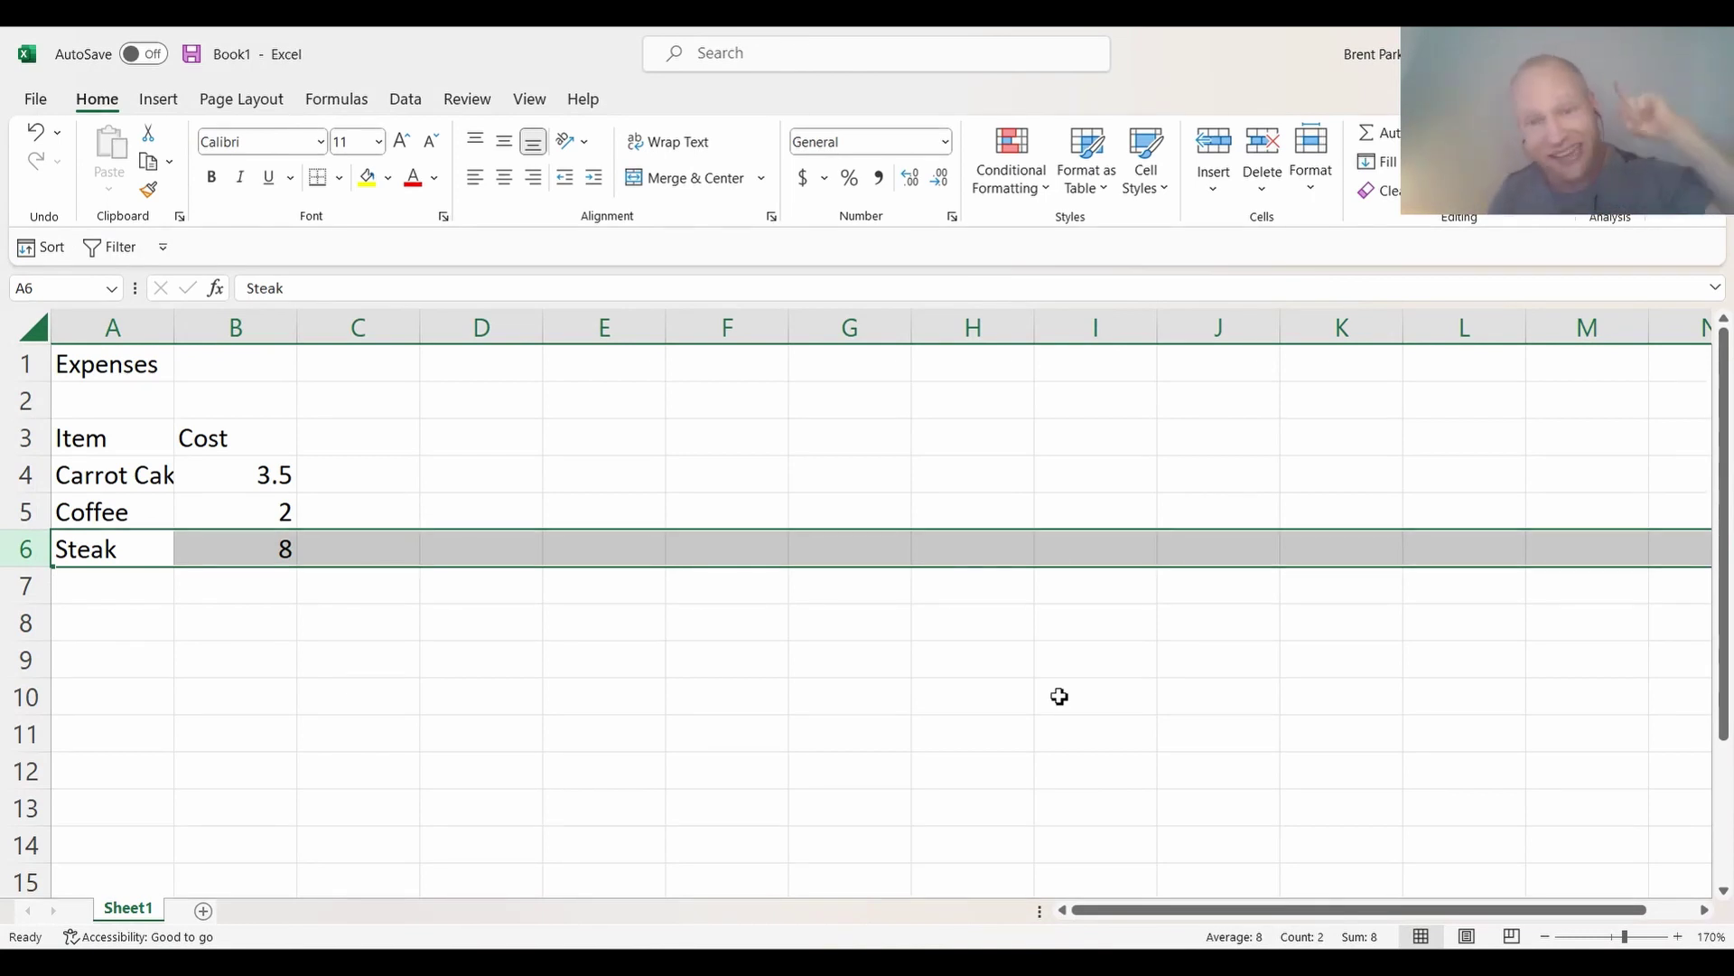
# Enter the date 12/28/2022 in B1 beside the Expenses title.
pyautogui.click(252, 365)
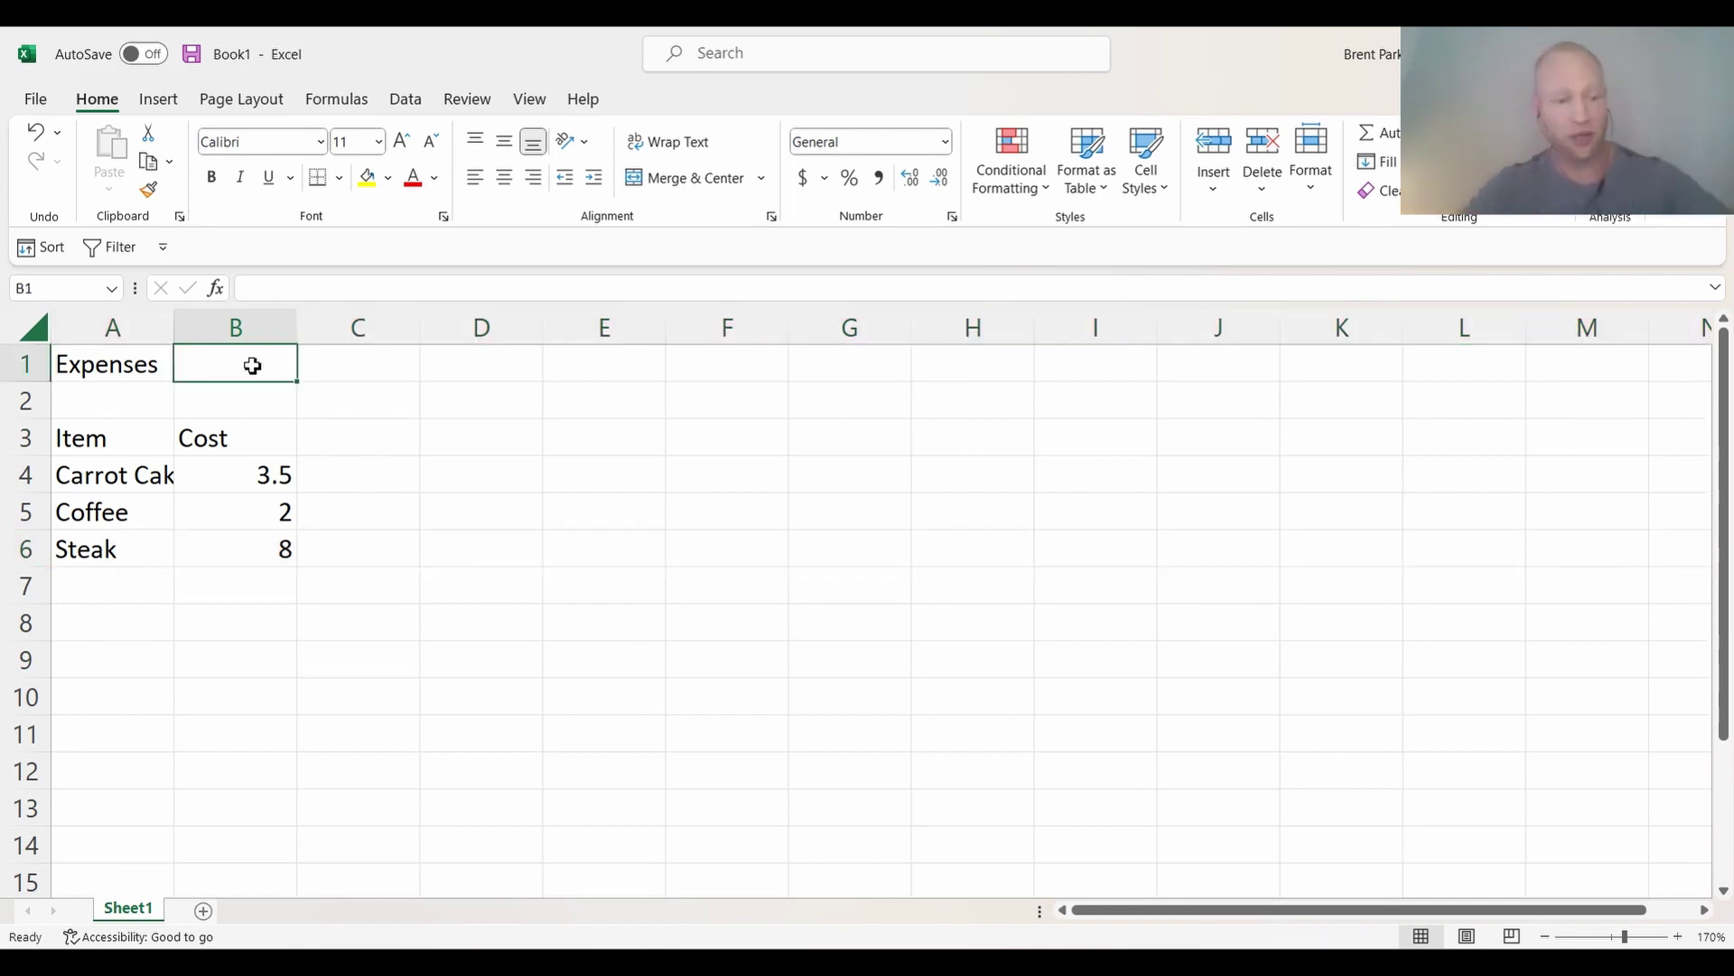
pyautogui.write('12')
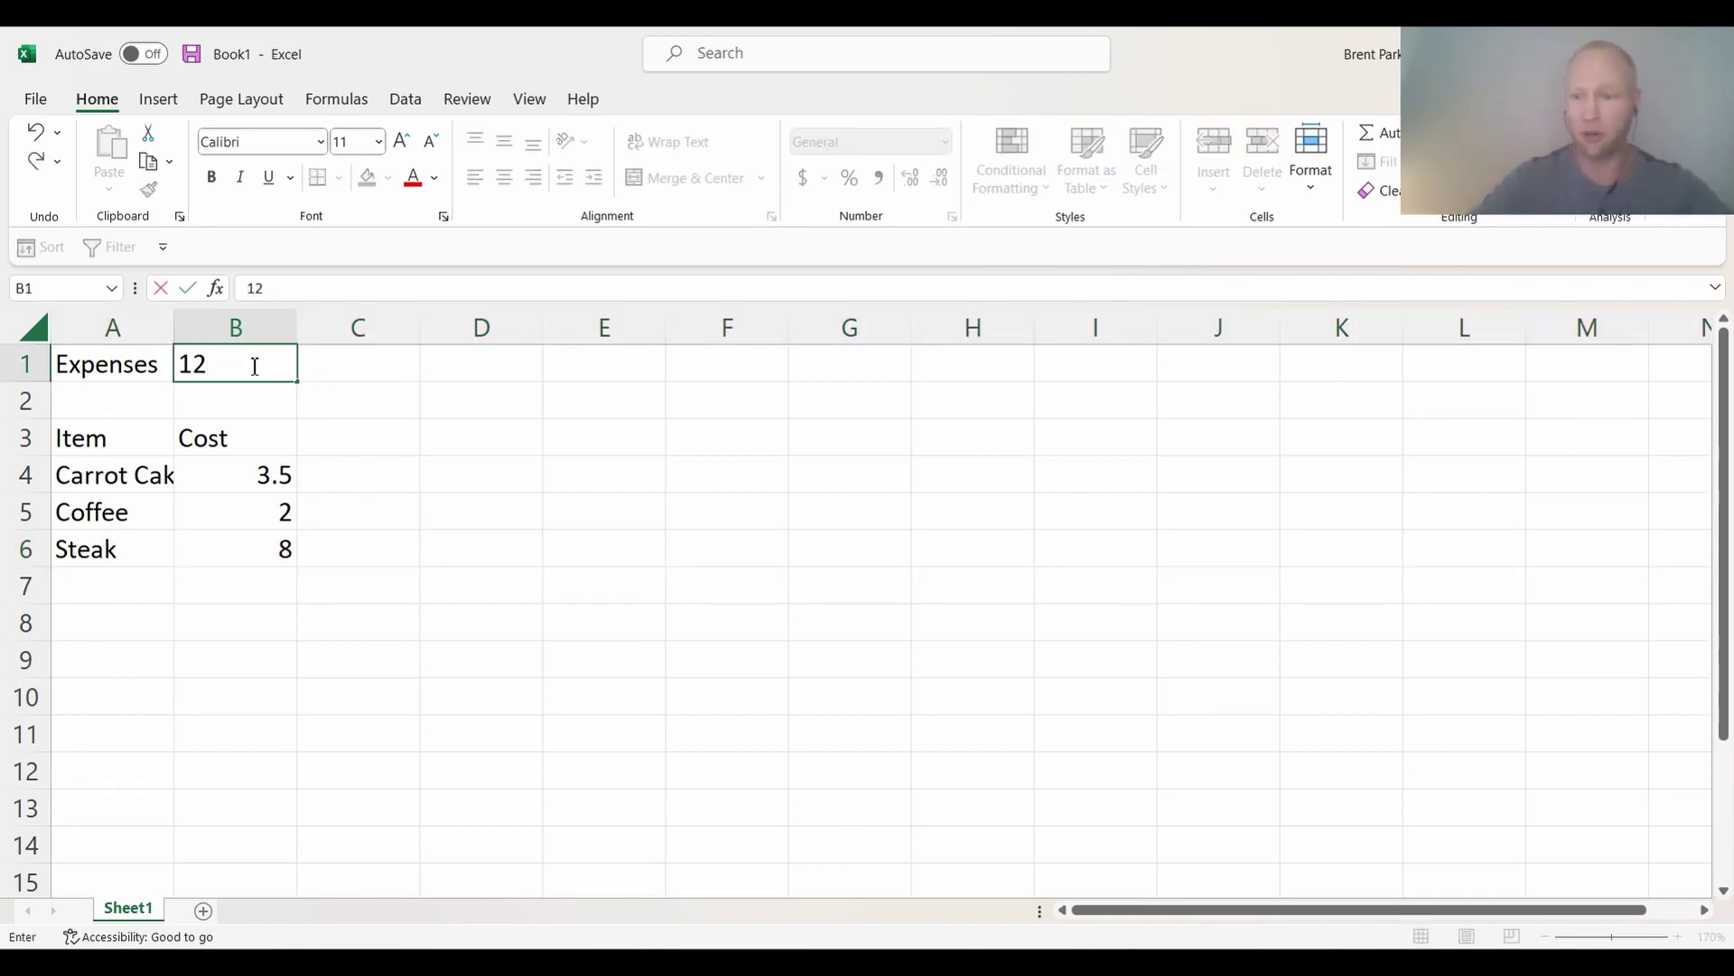
pyautogui.write('/28')
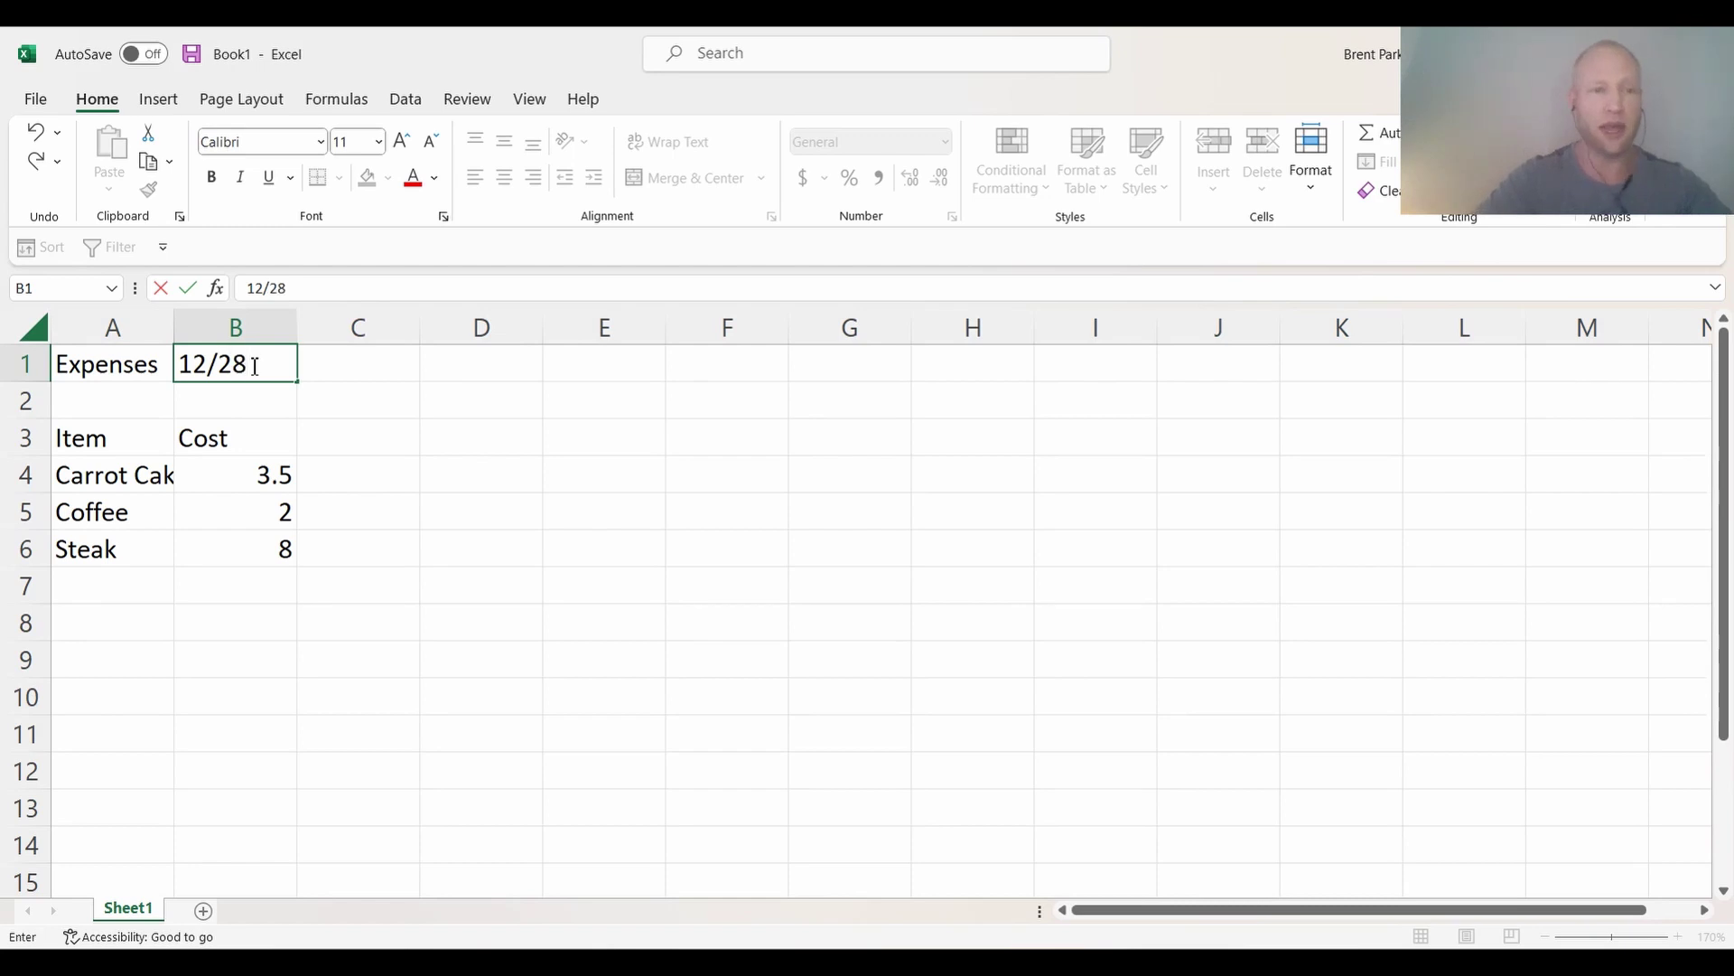
pyautogui.write('/2022')
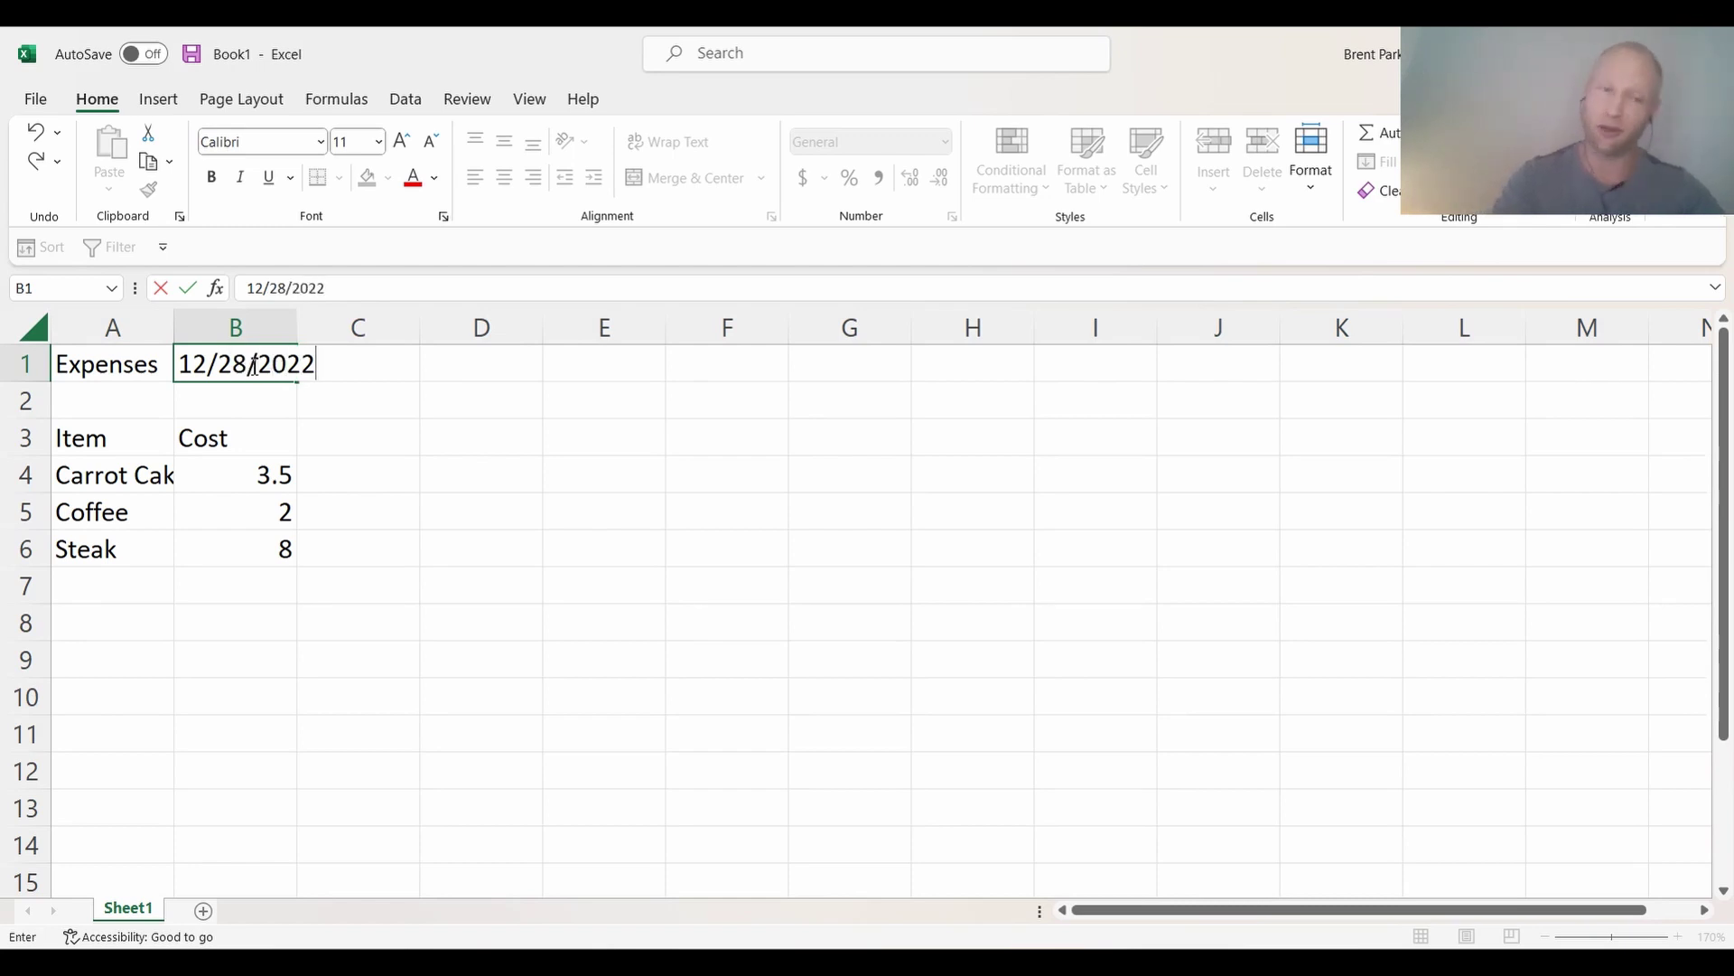
pyautogui.press('Return')
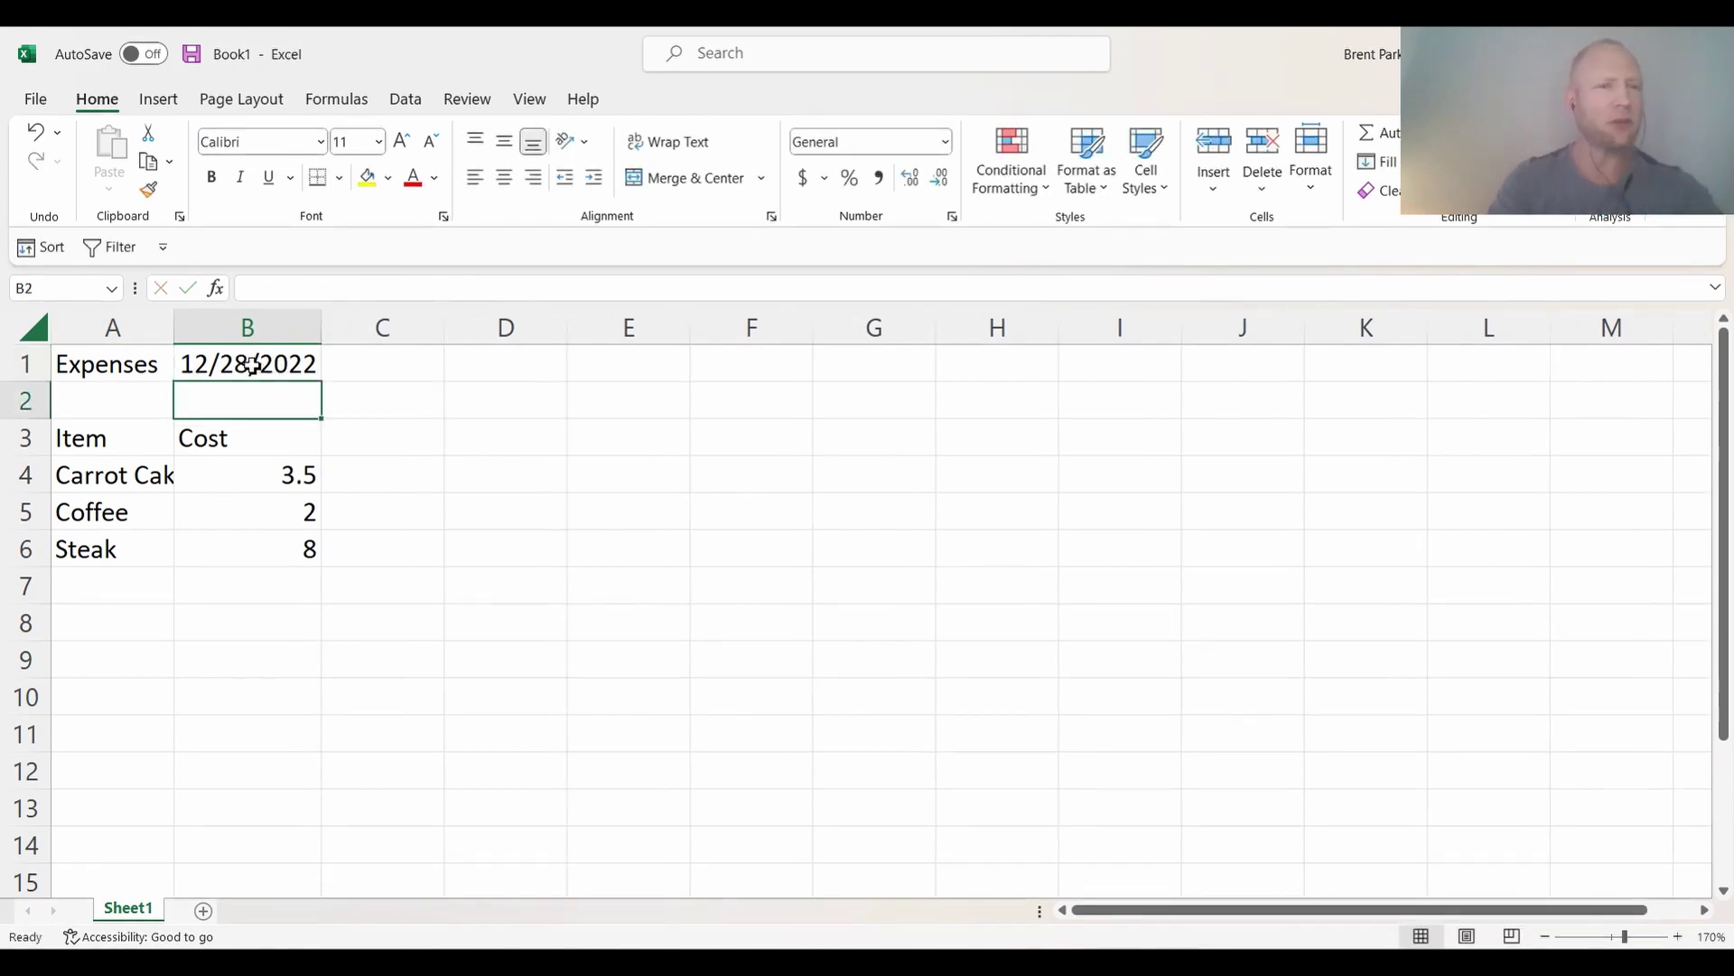
pyautogui.click(253, 364)
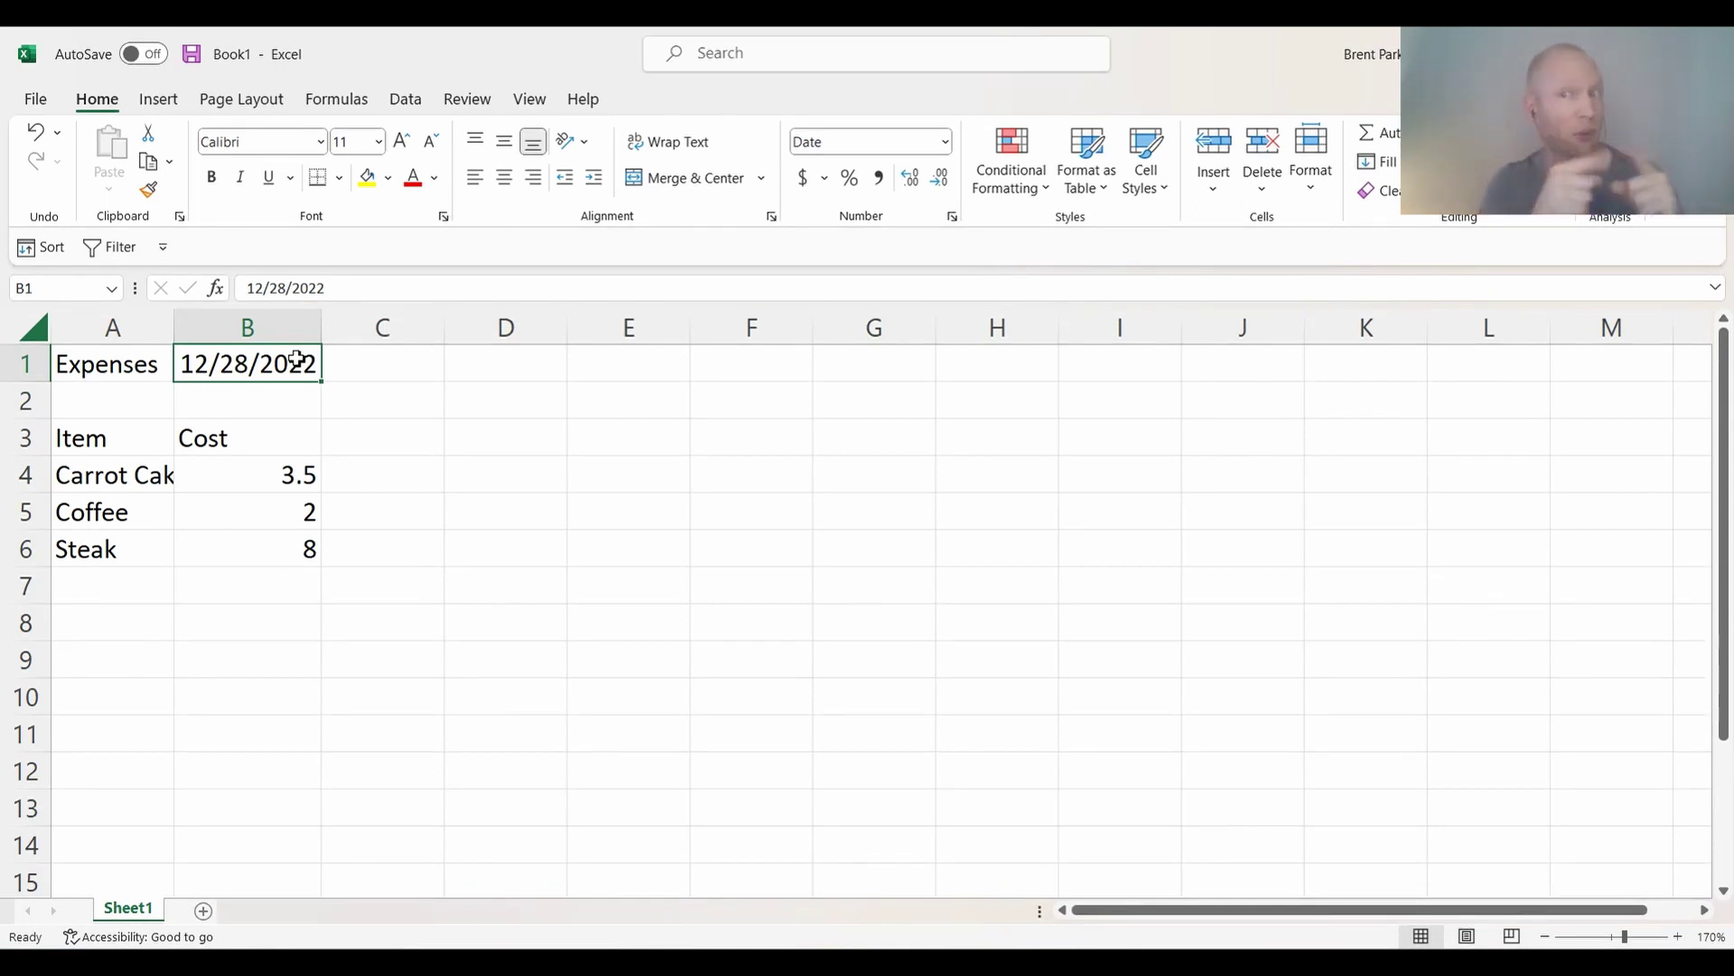
# Widen column A until Carrot Cake fits completely, and narrow the column again.
pyautogui.click(135, 488)
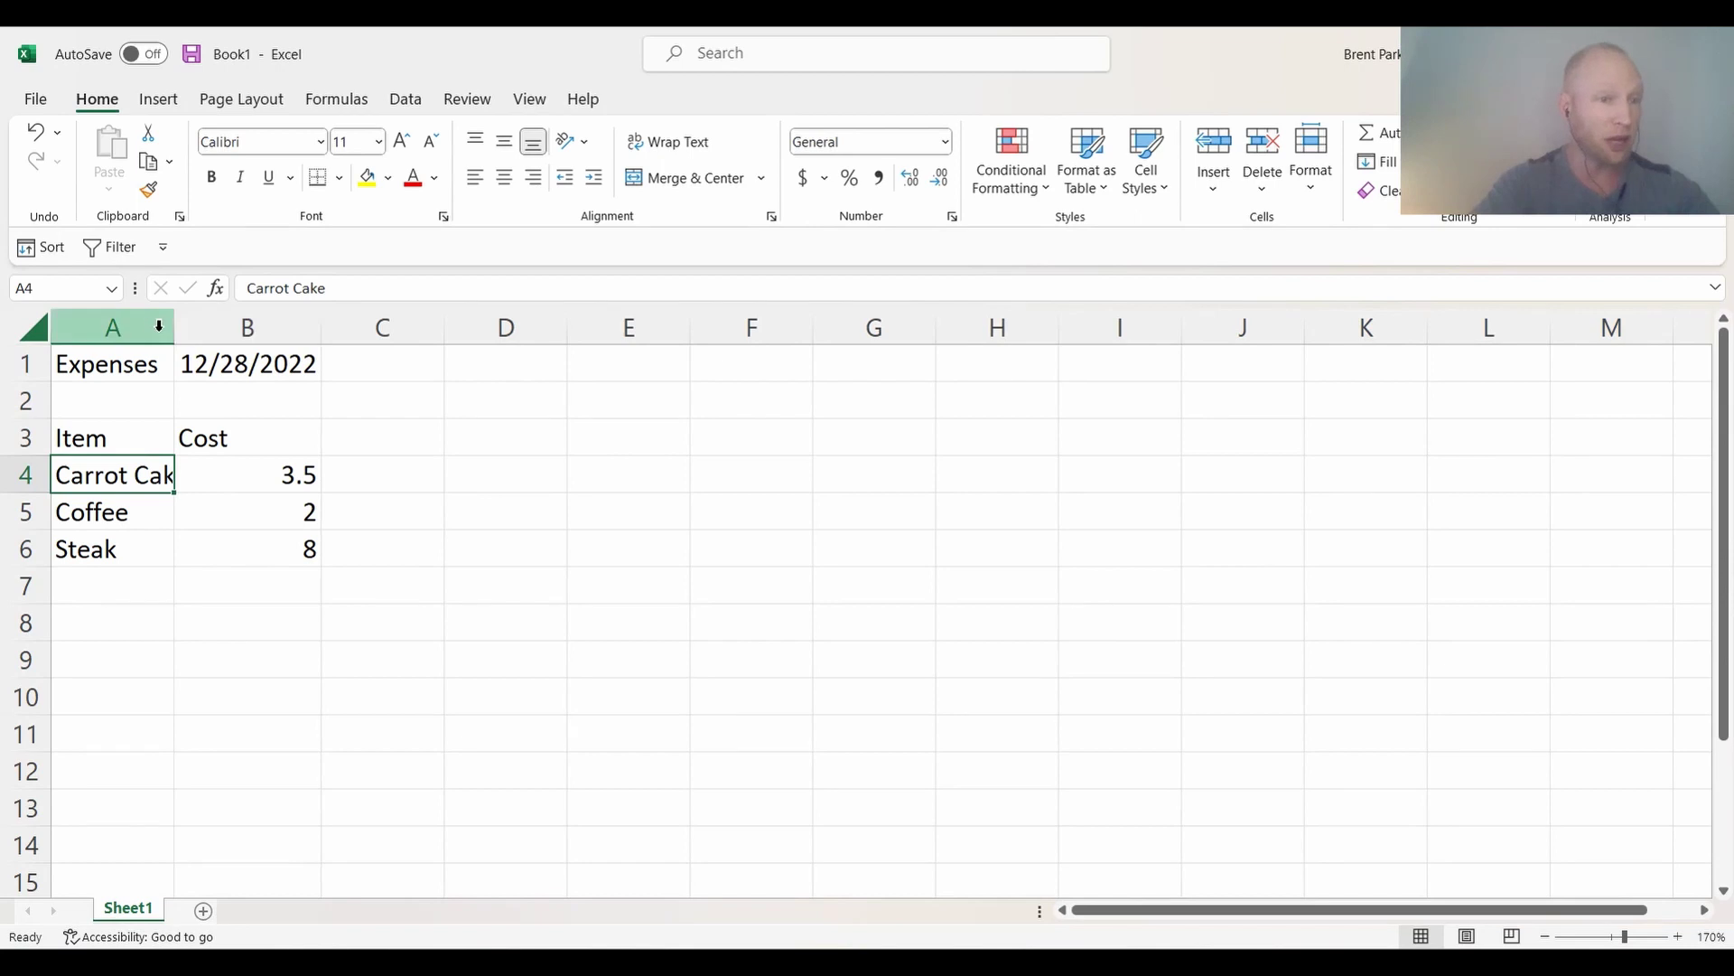
pyautogui.moveTo(175, 327); pyautogui.dragTo(226, 327)
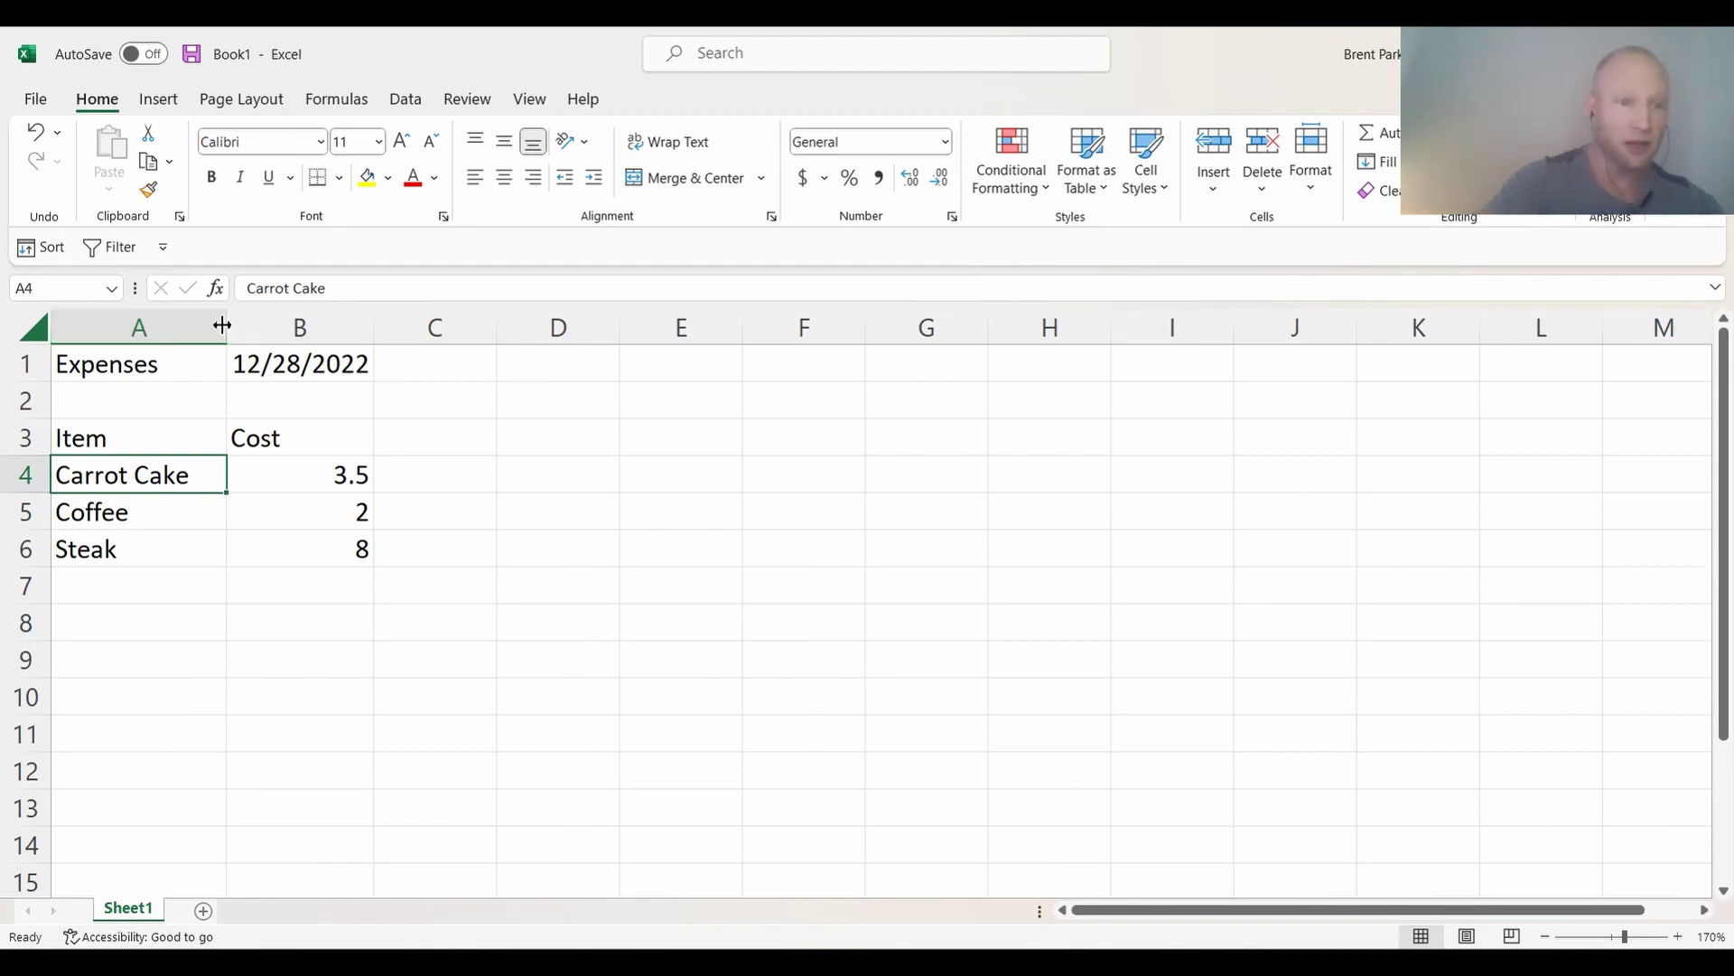
pyautogui.moveTo(226, 327); pyautogui.dragTo(170, 331)
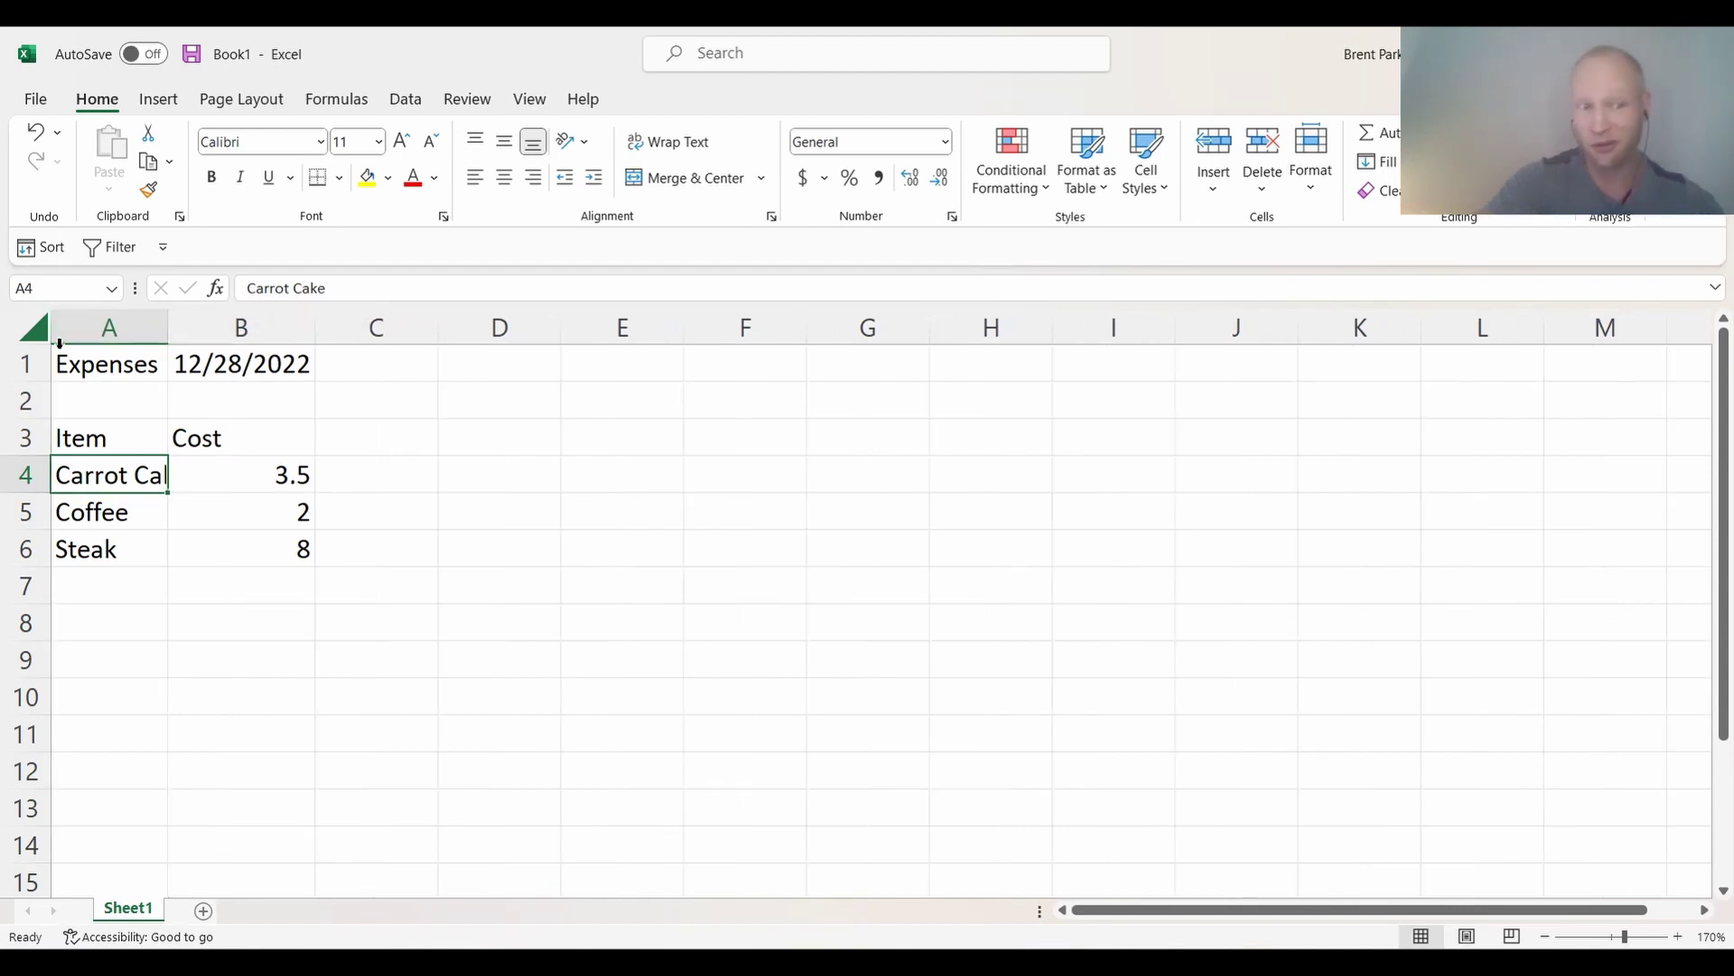
# Select the whole worksheet and autofit all column widths to their contents.
pyautogui.click(25, 324)
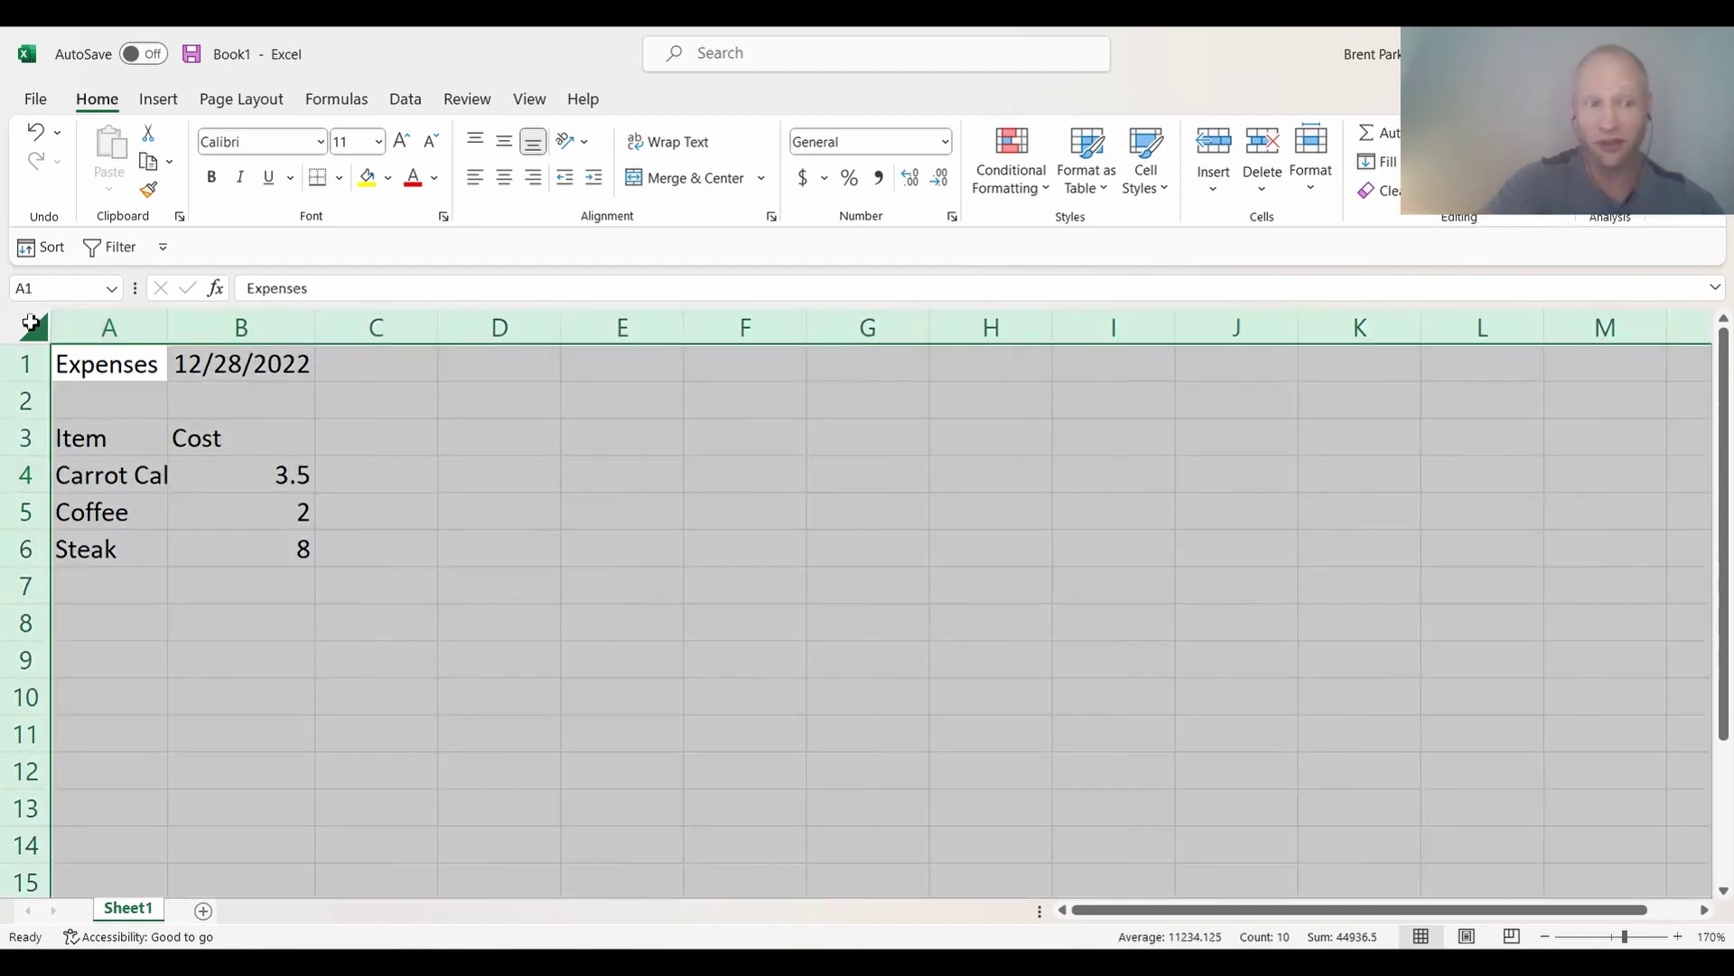
pyautogui.doubleClick(167, 332)
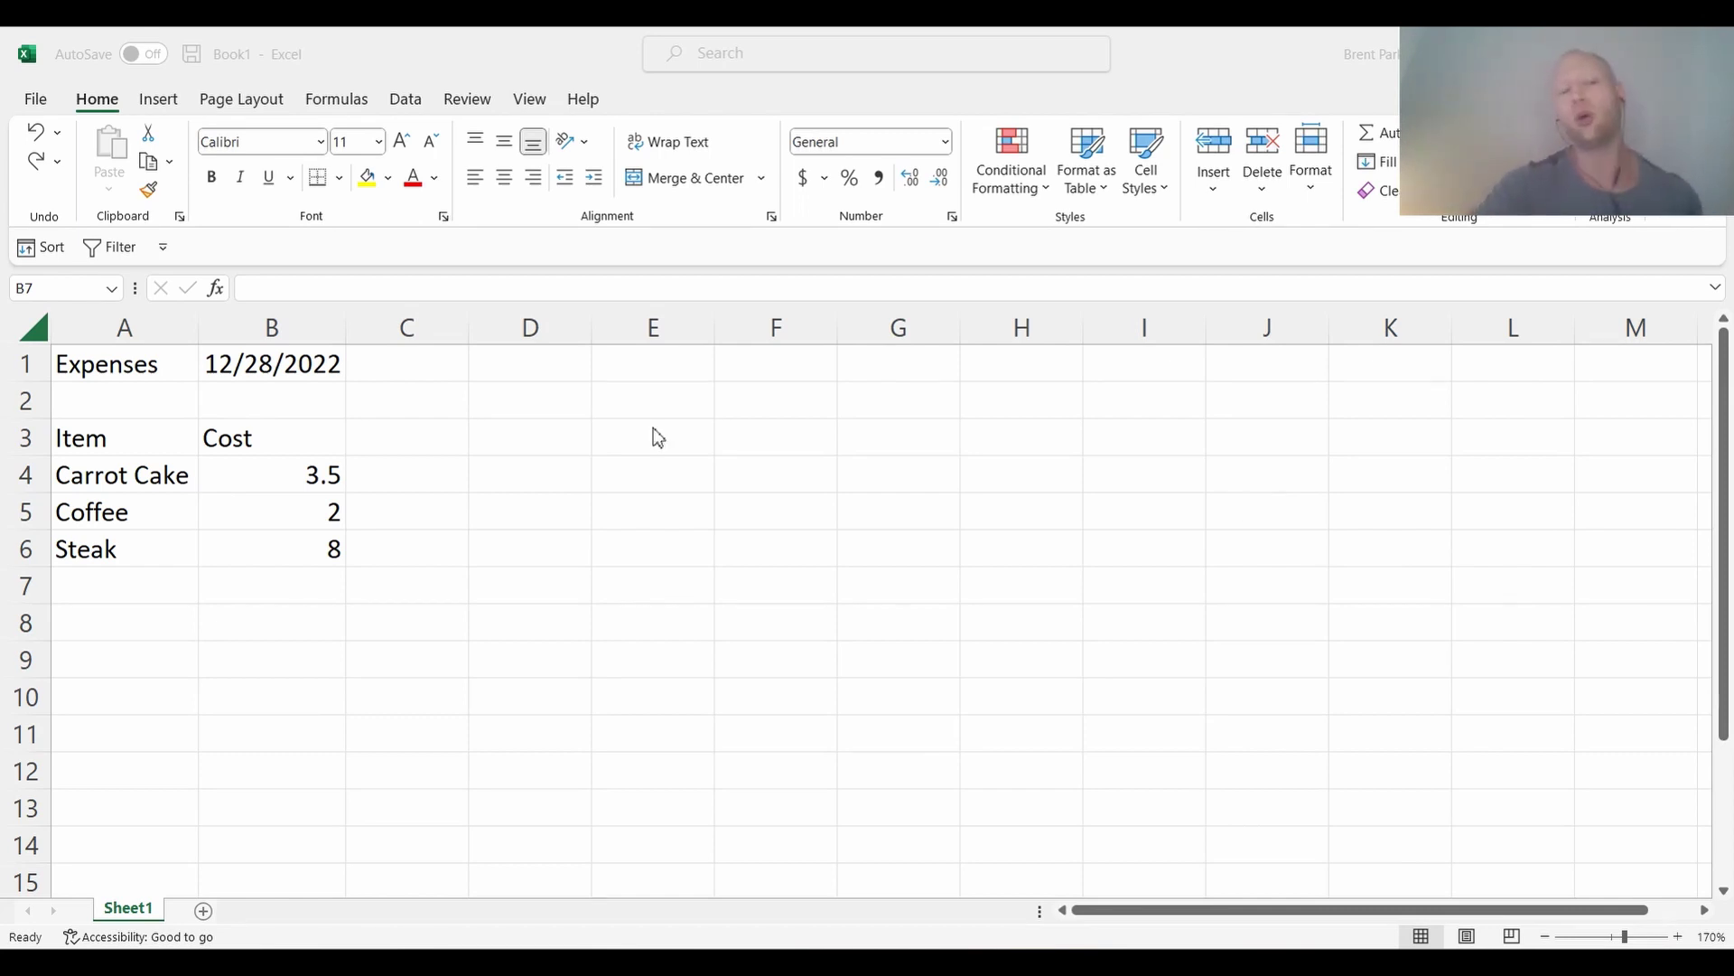
# Total the costs in B7 with AutoSum over the range B4:B6.
pyautogui.click(271, 576)
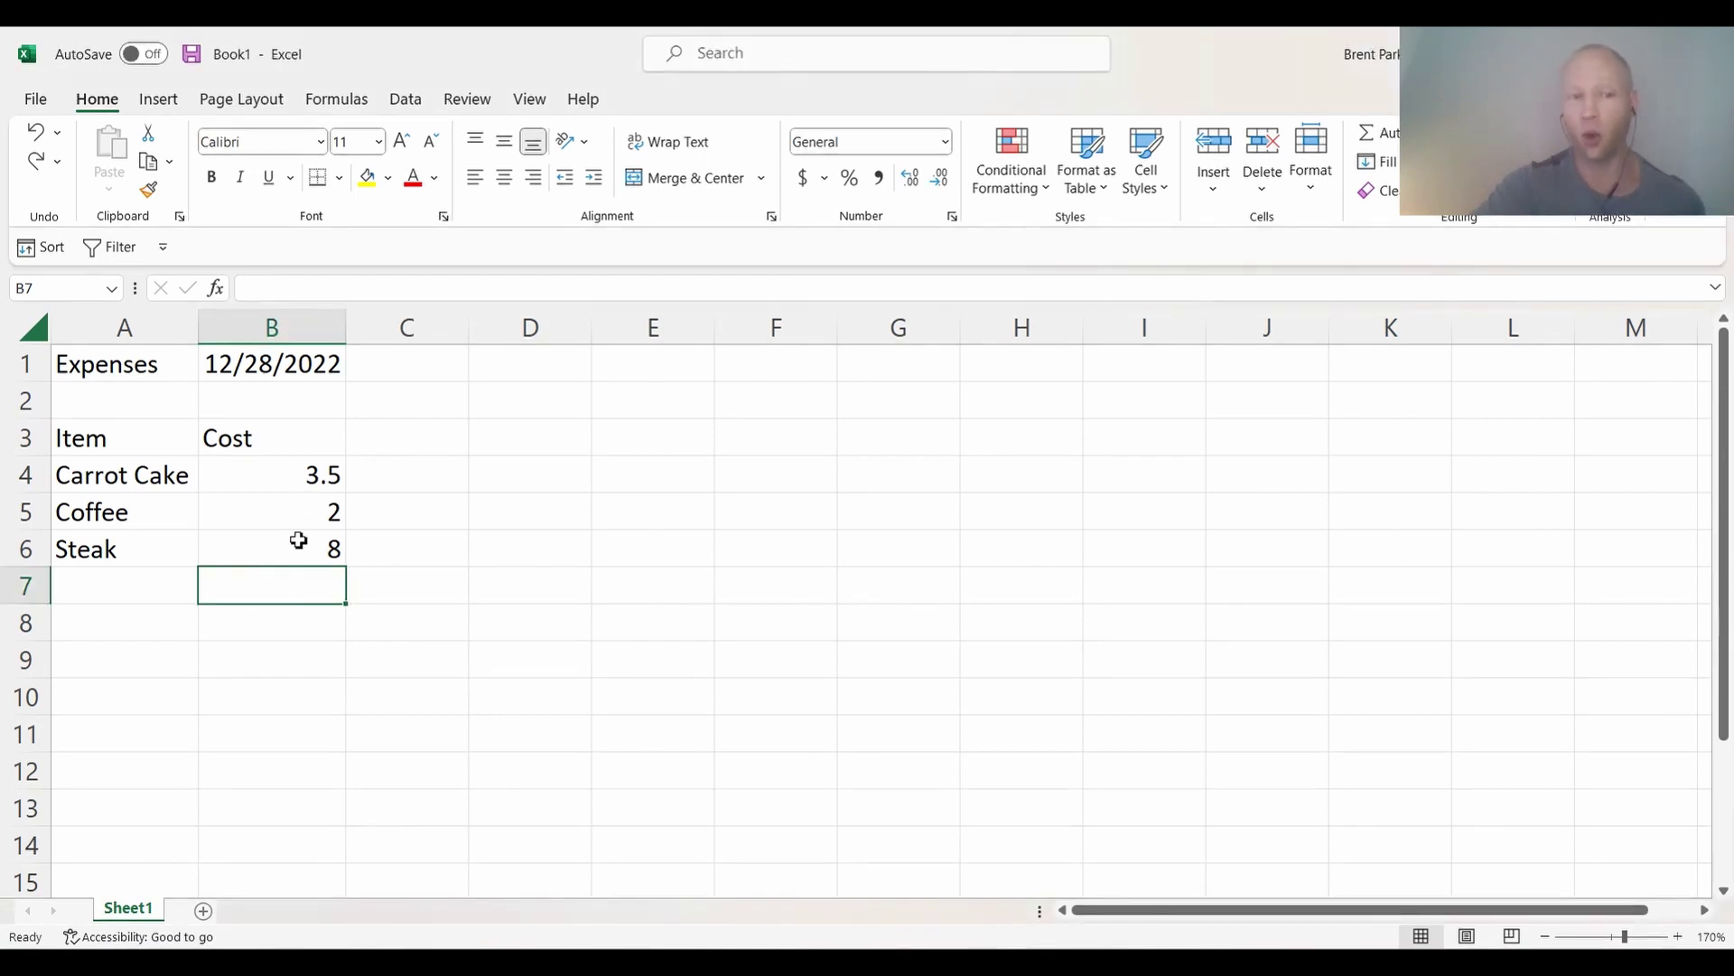
pyautogui.moveTo(1467, 142); pyautogui.dragTo(1504, 359)
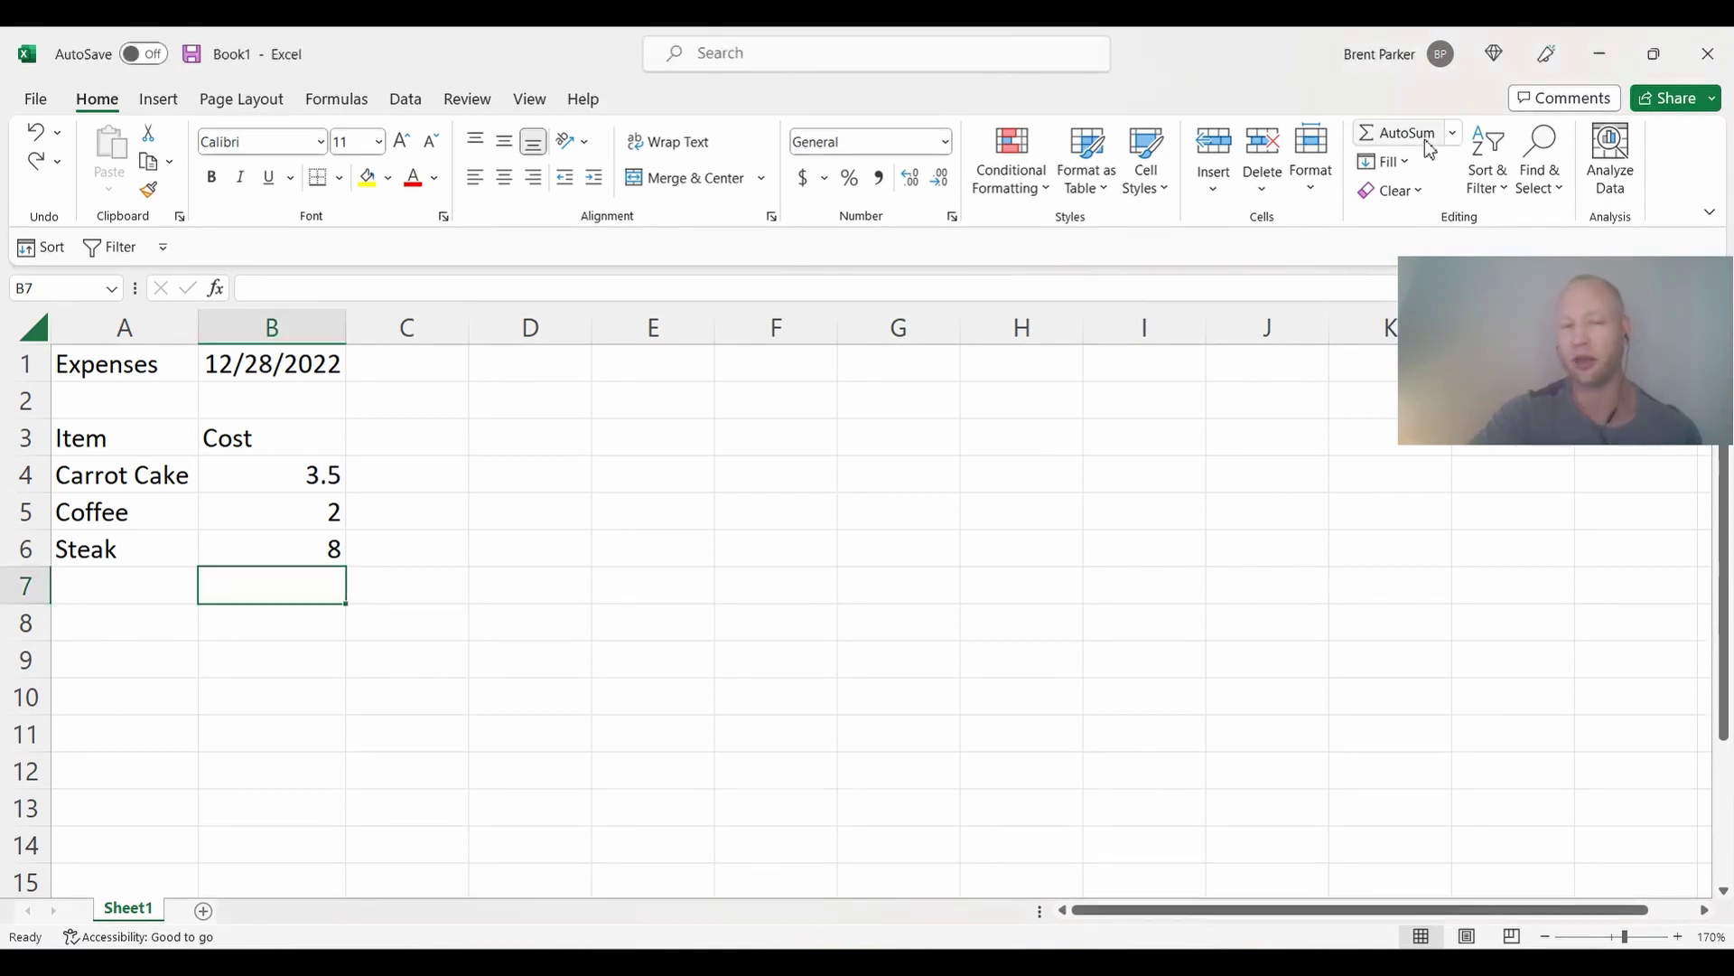
pyautogui.click(1397, 133)
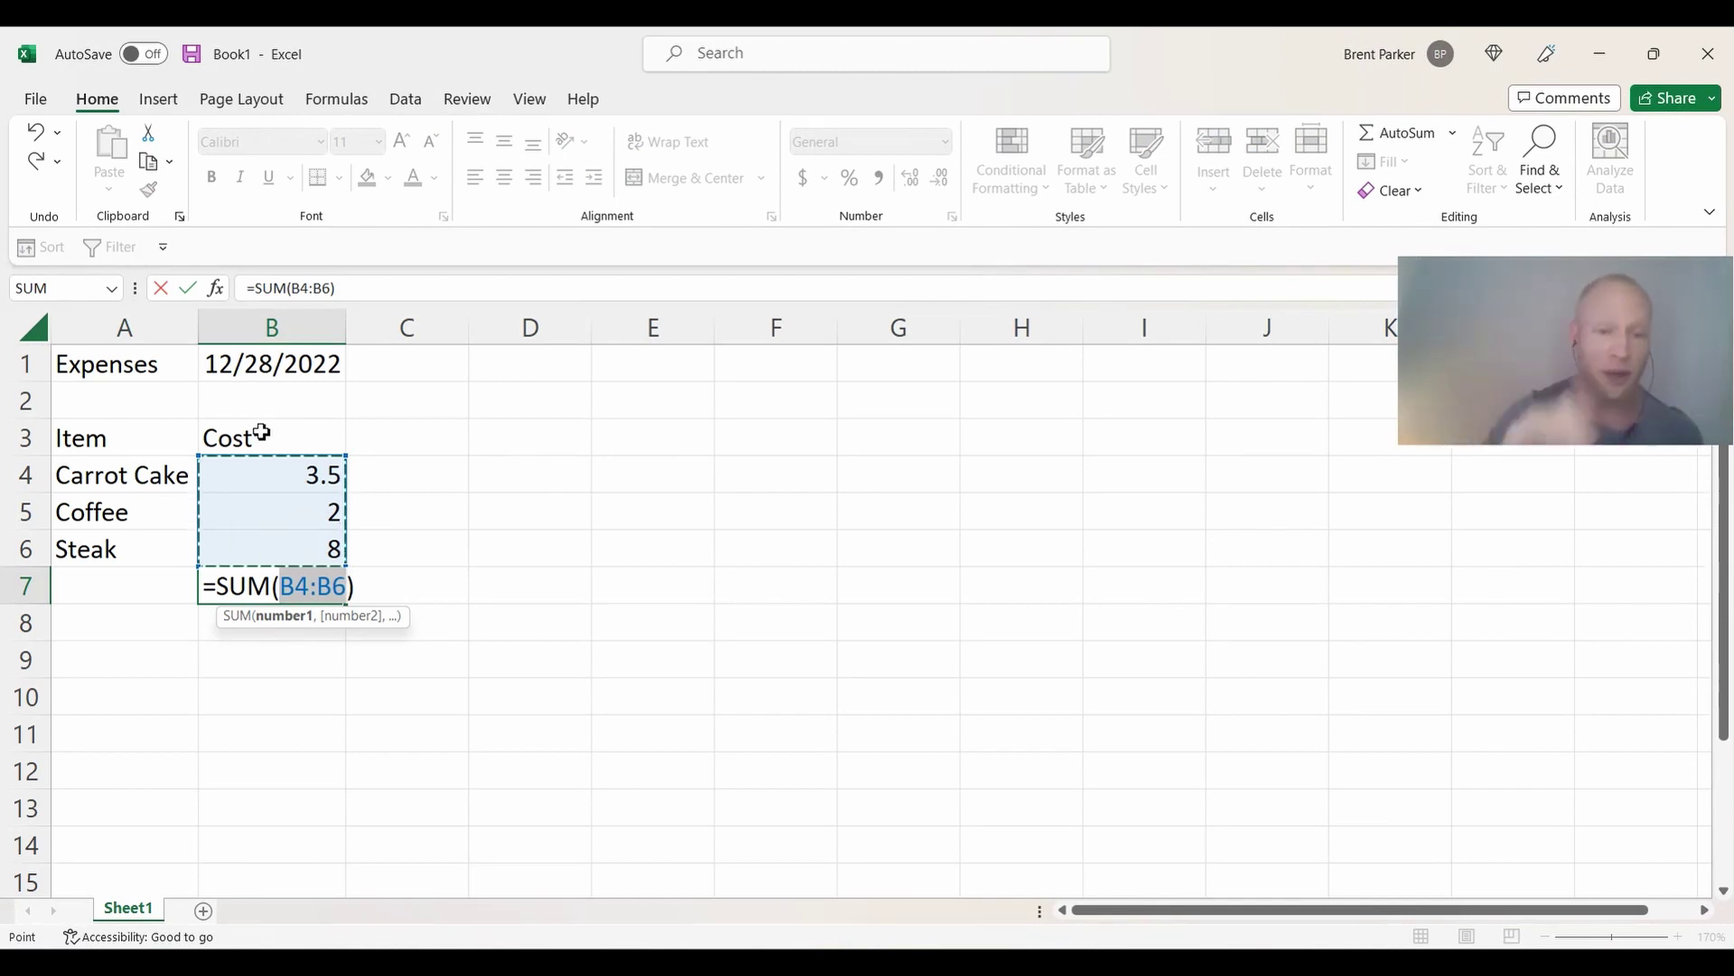
pyautogui.press('Return')
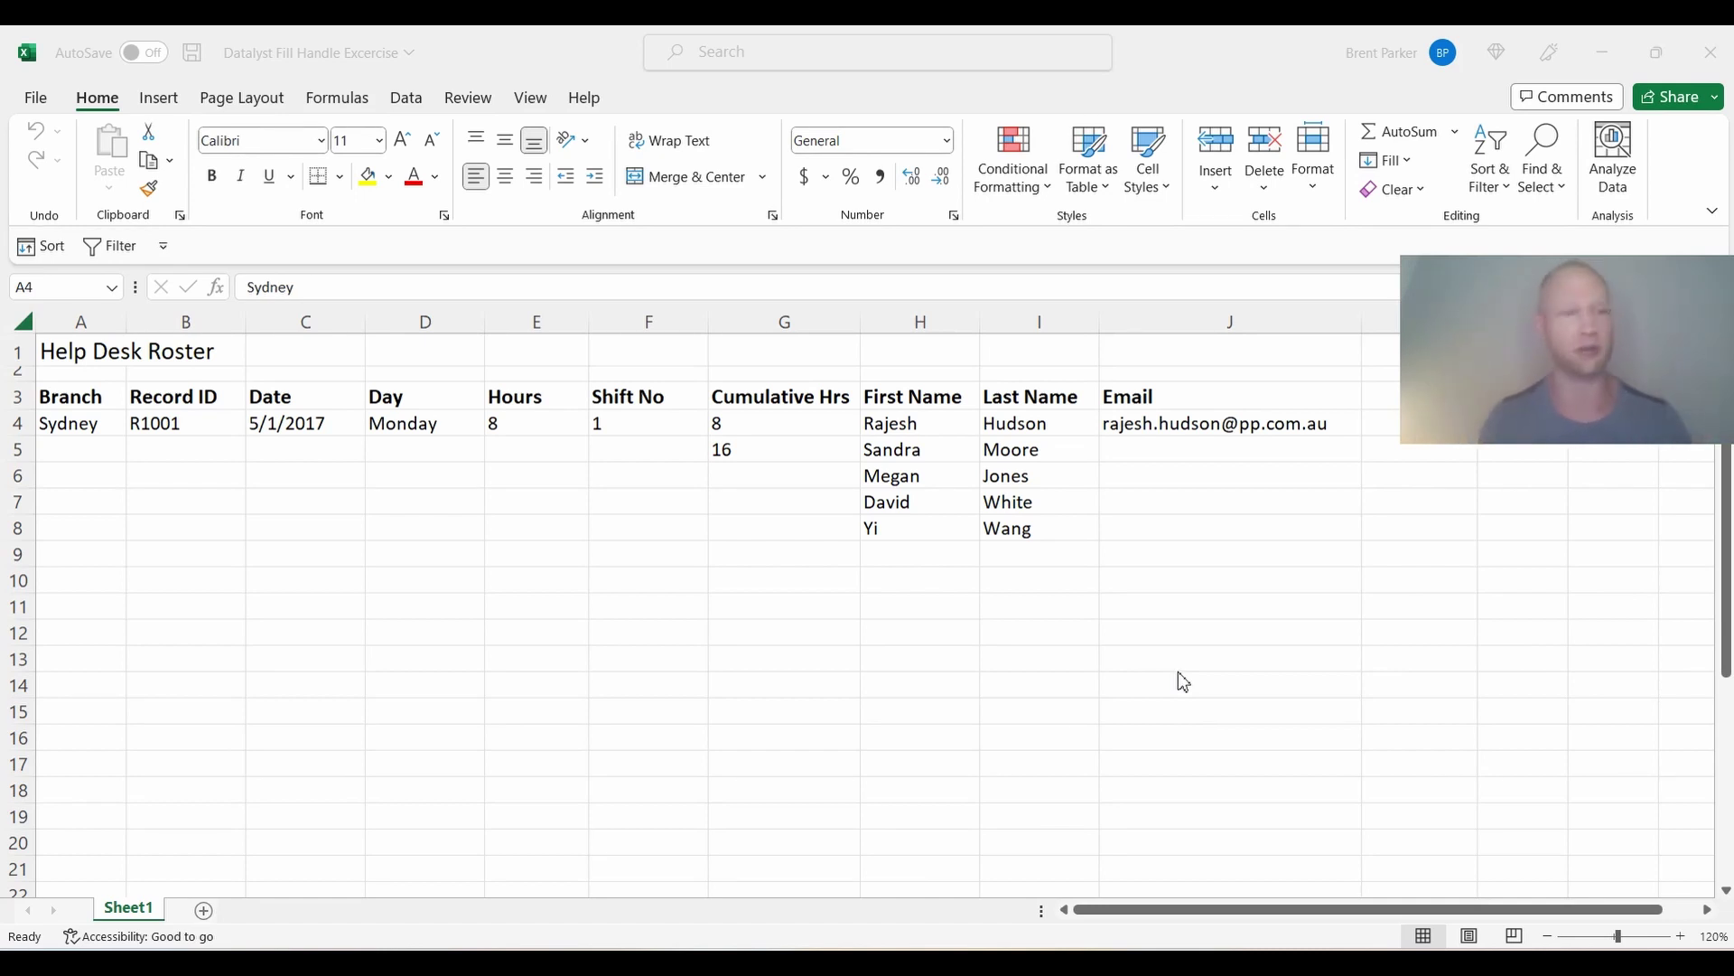
# In the Datalyst Fill Handle Excercise workbook, fill the branch Sydney from A4 down to A20.
pyautogui.click(92, 426)
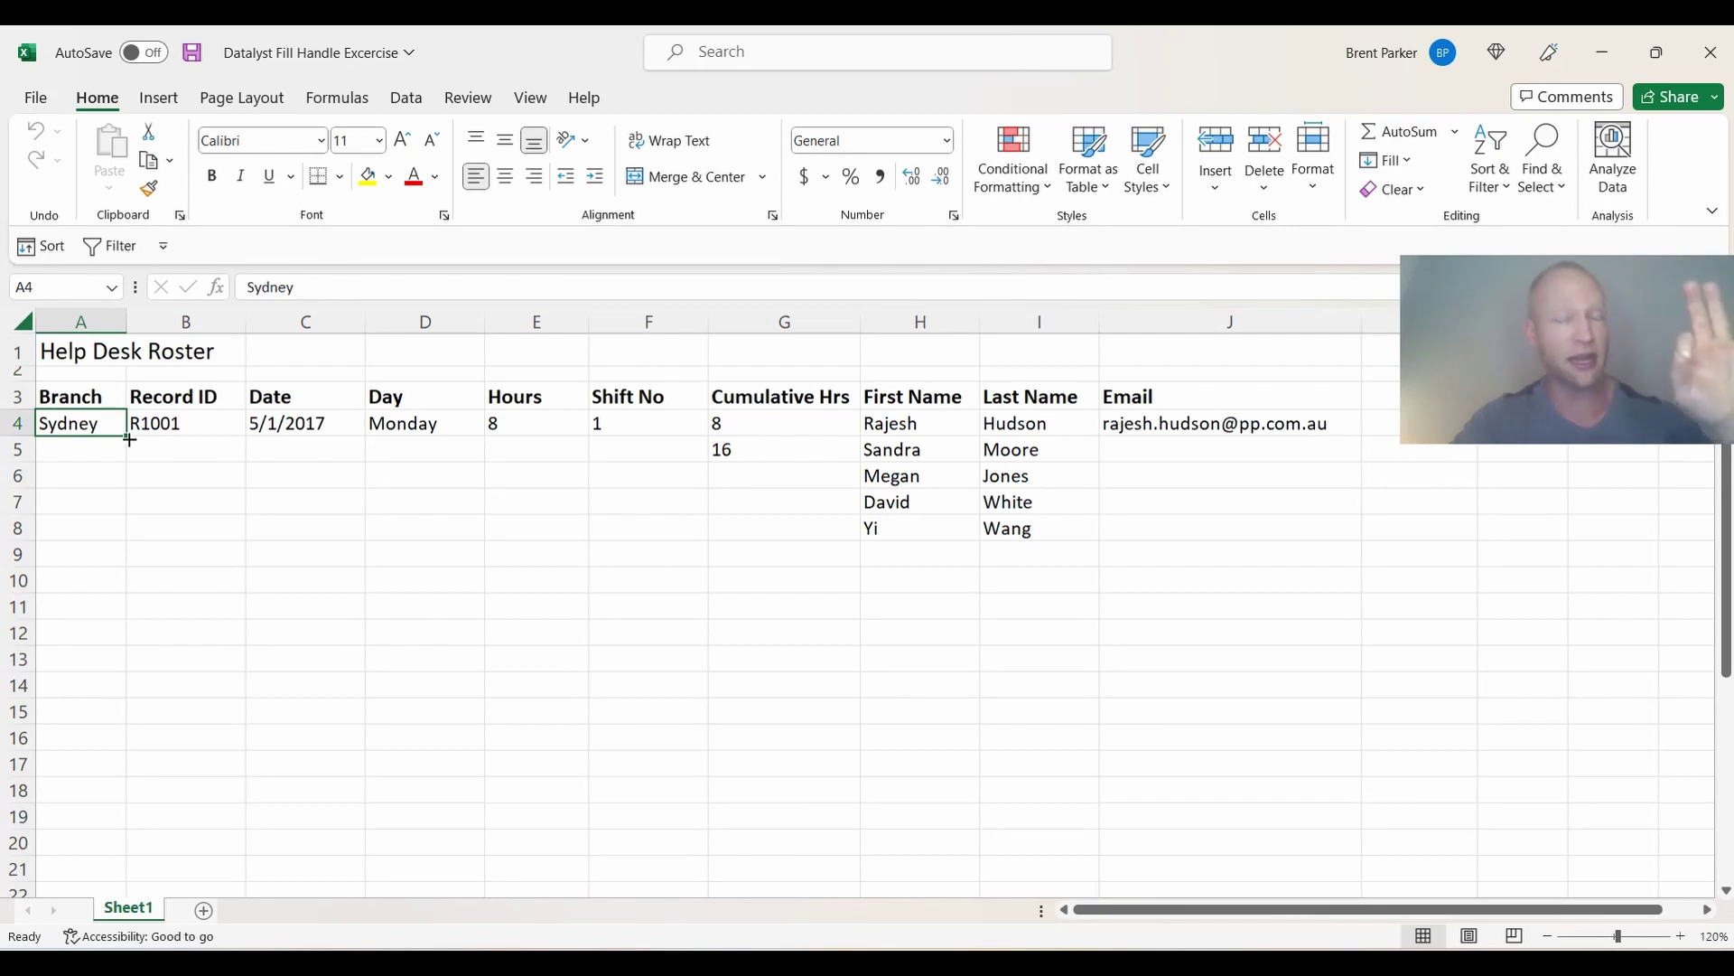
pyautogui.moveTo(130, 439); pyautogui.dragTo(87, 842)
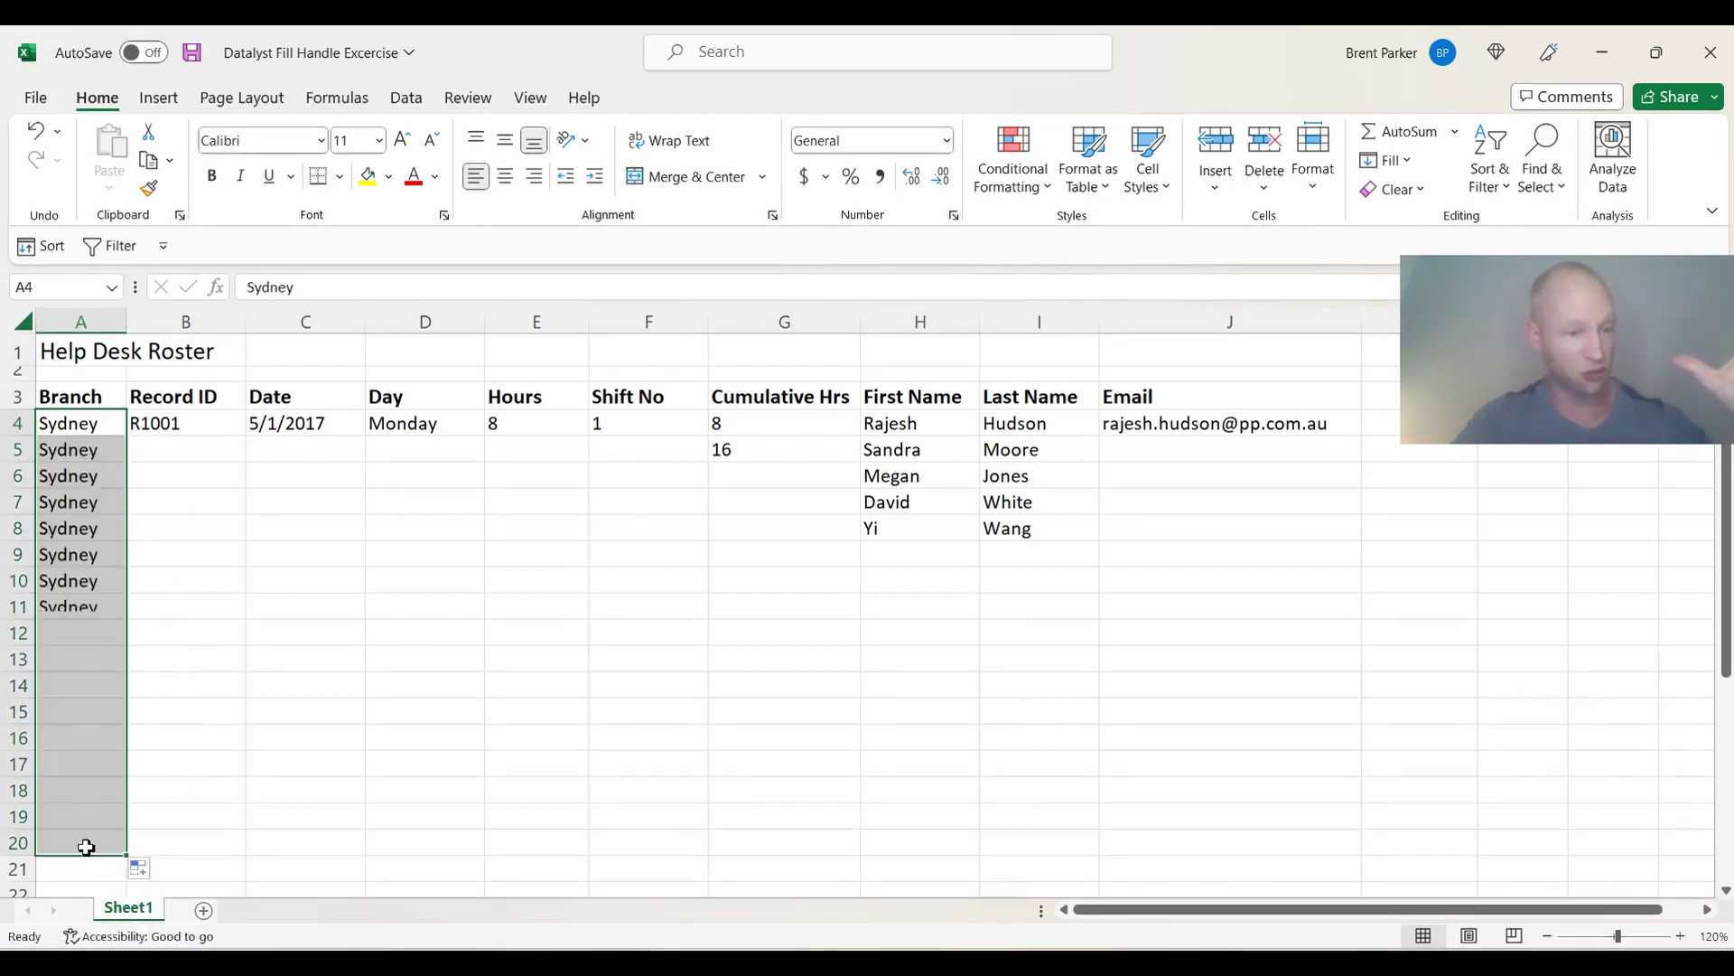
pyautogui.click(101, 476)
# Extend the Record ID series from R1001 in B4 and the Date series from 5/1/2017 in C4 down to row 20.
pyautogui.click(179, 425)
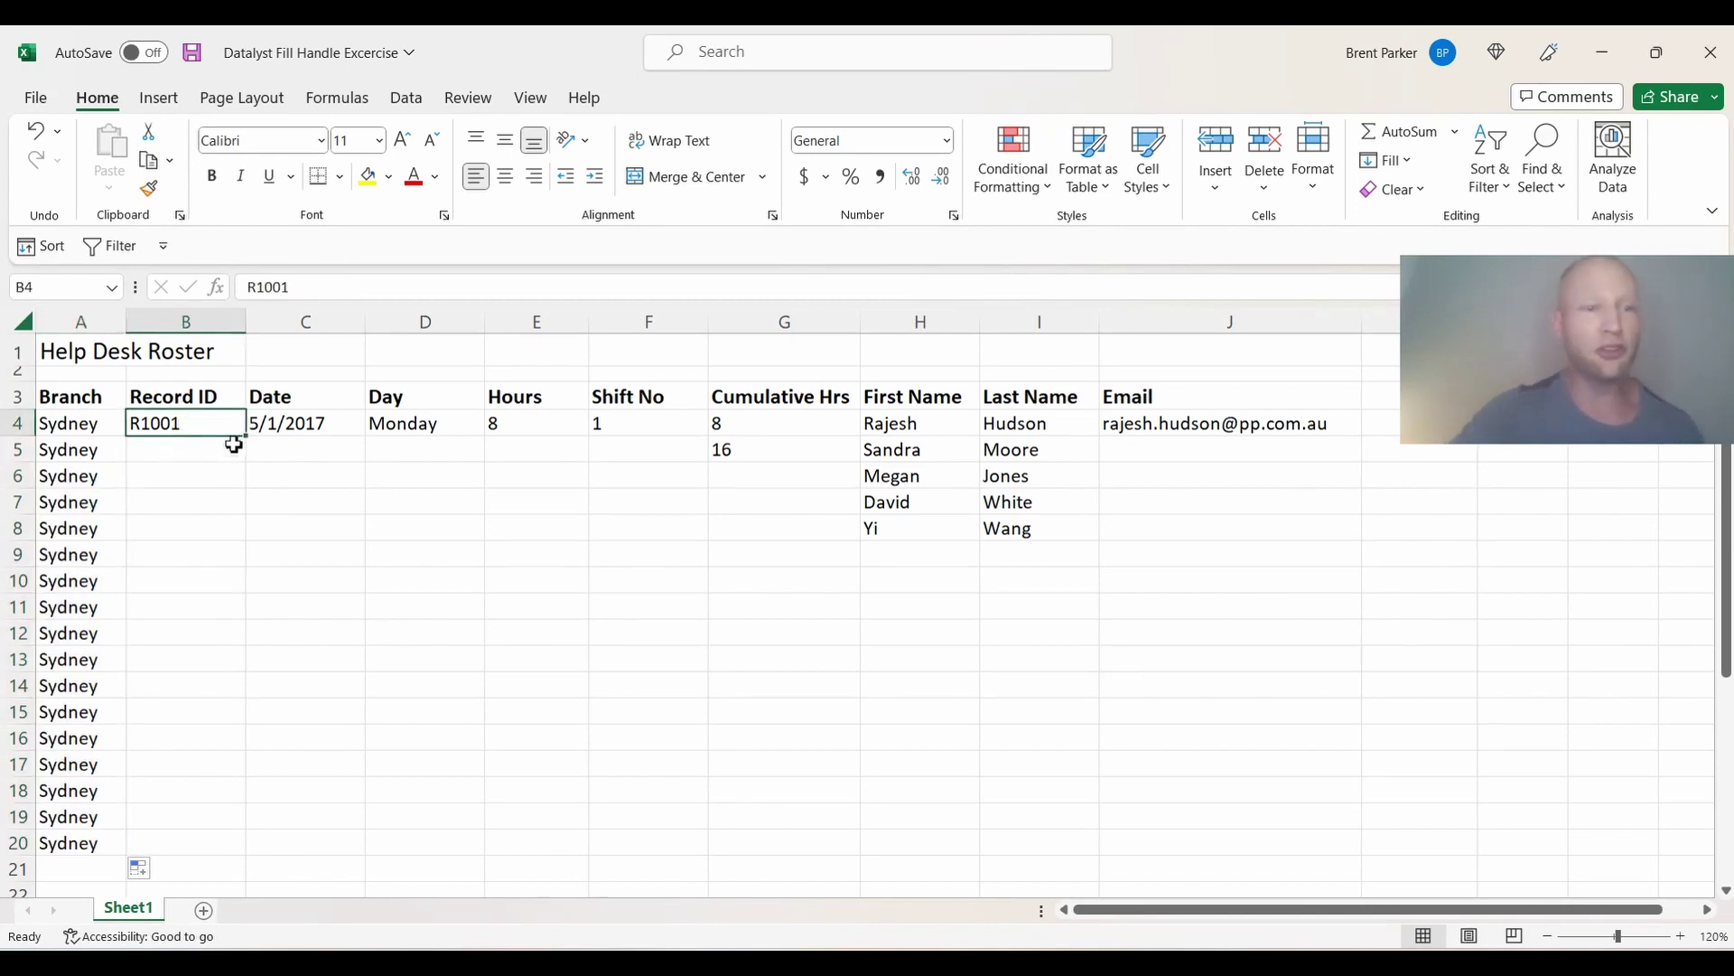
pyautogui.moveTo(246, 436); pyautogui.dragTo(246, 856)
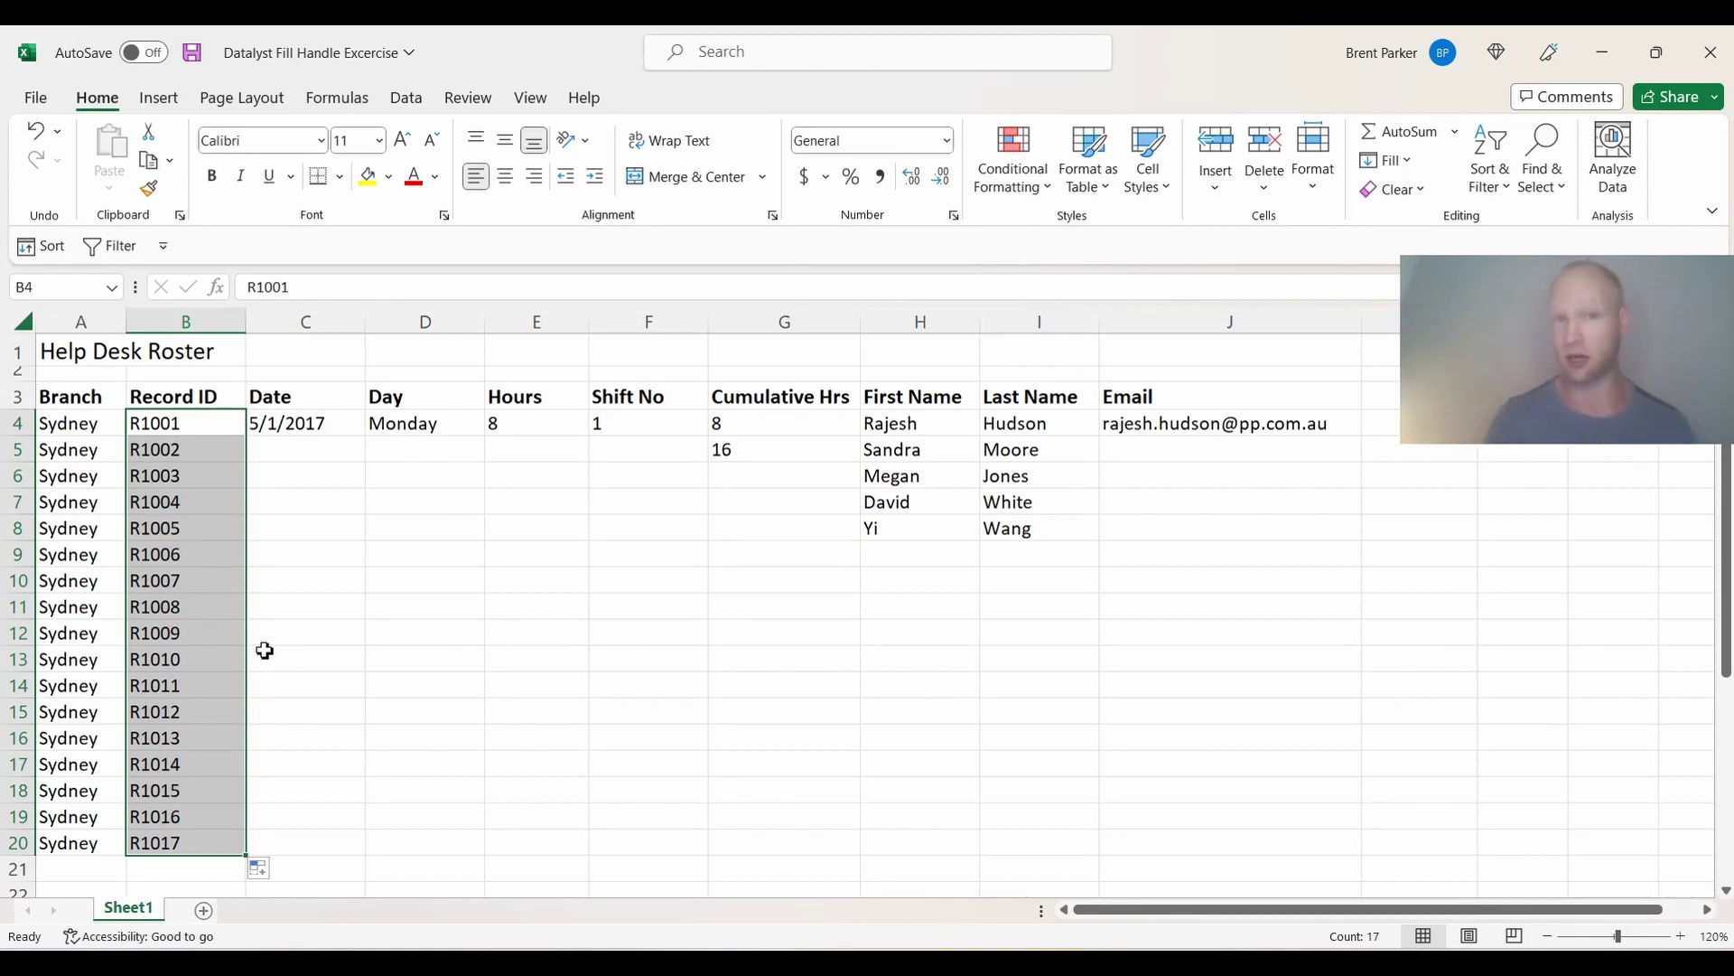
pyautogui.click(321, 422)
pyautogui.moveTo(367, 447); pyautogui.dragTo(344, 849)
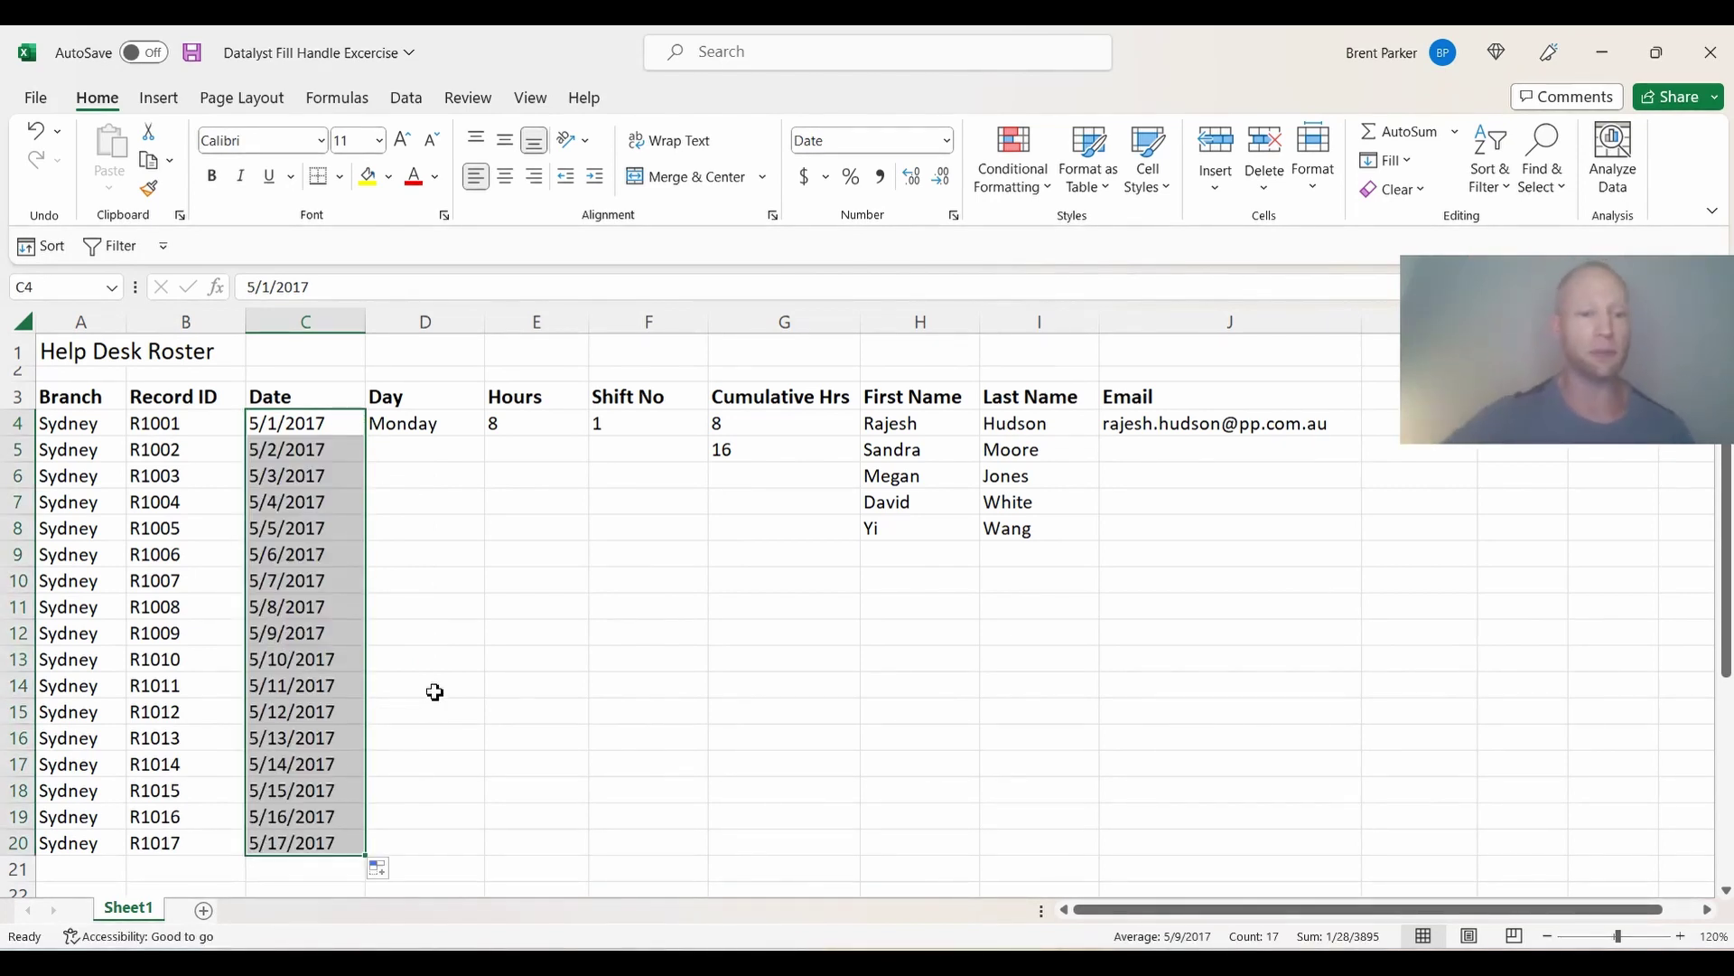
# Try filling the Day column with weekdays from Monday in D4 down to row 20, and undo the fill.
pyautogui.click(383, 871)
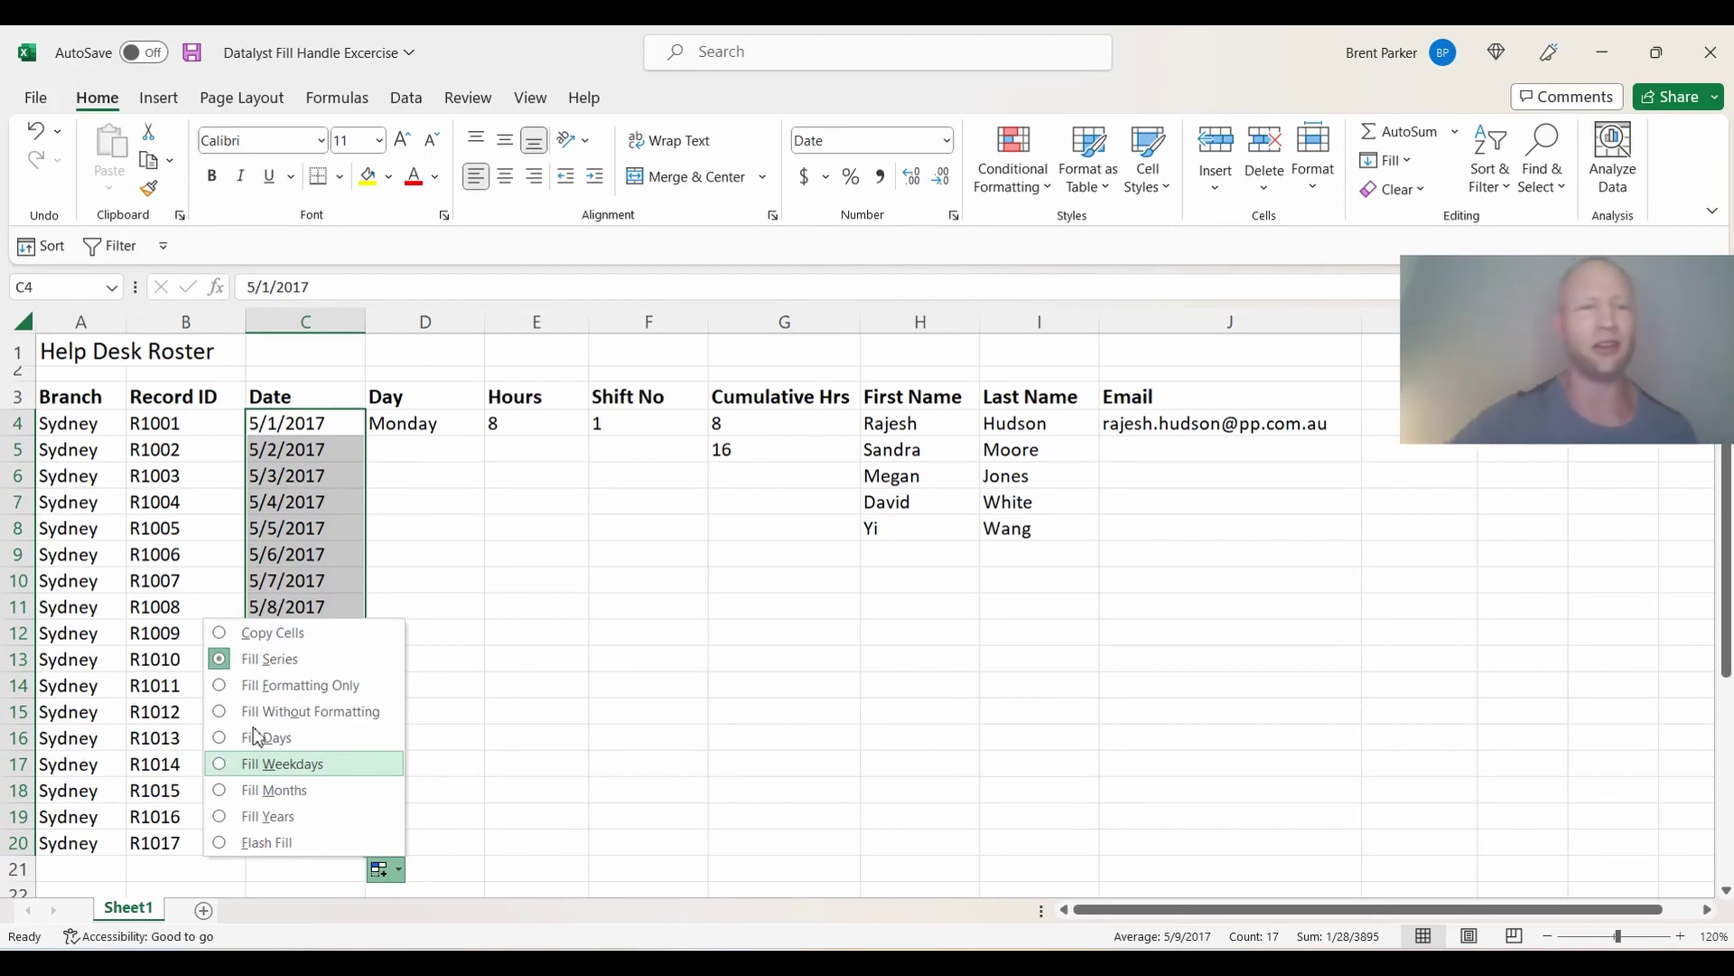
pyautogui.click(415, 528)
pyautogui.click(425, 432)
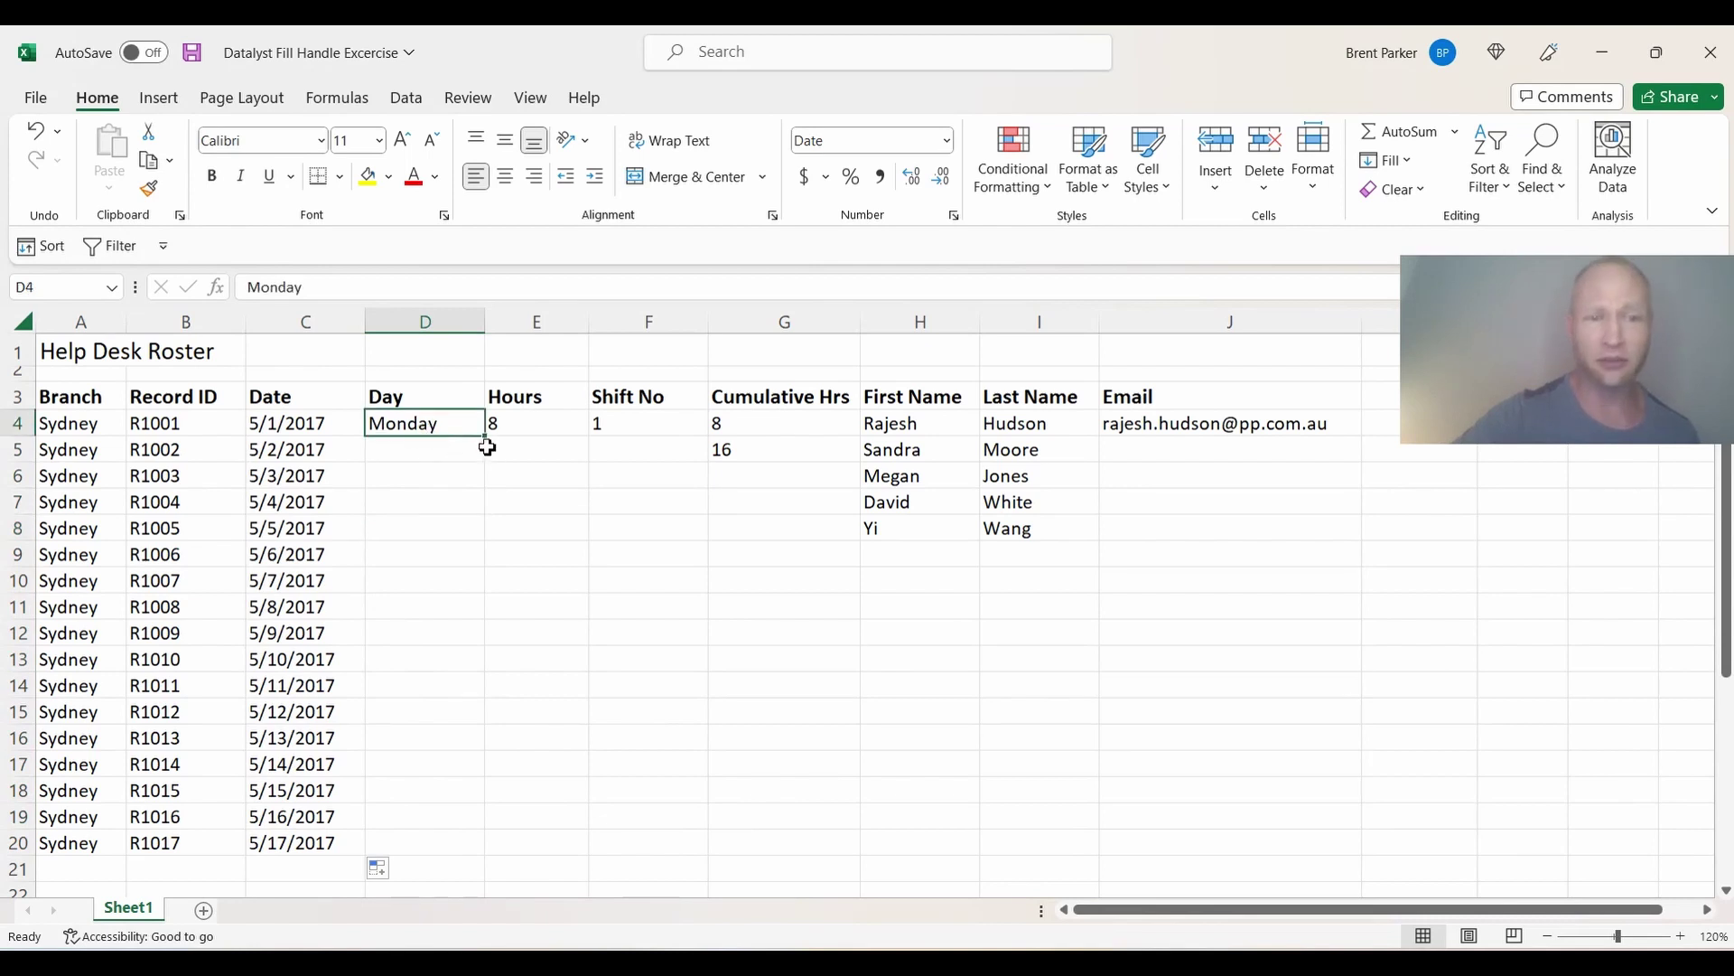
pyautogui.moveTo(487, 440); pyautogui.dragTo(484, 856)
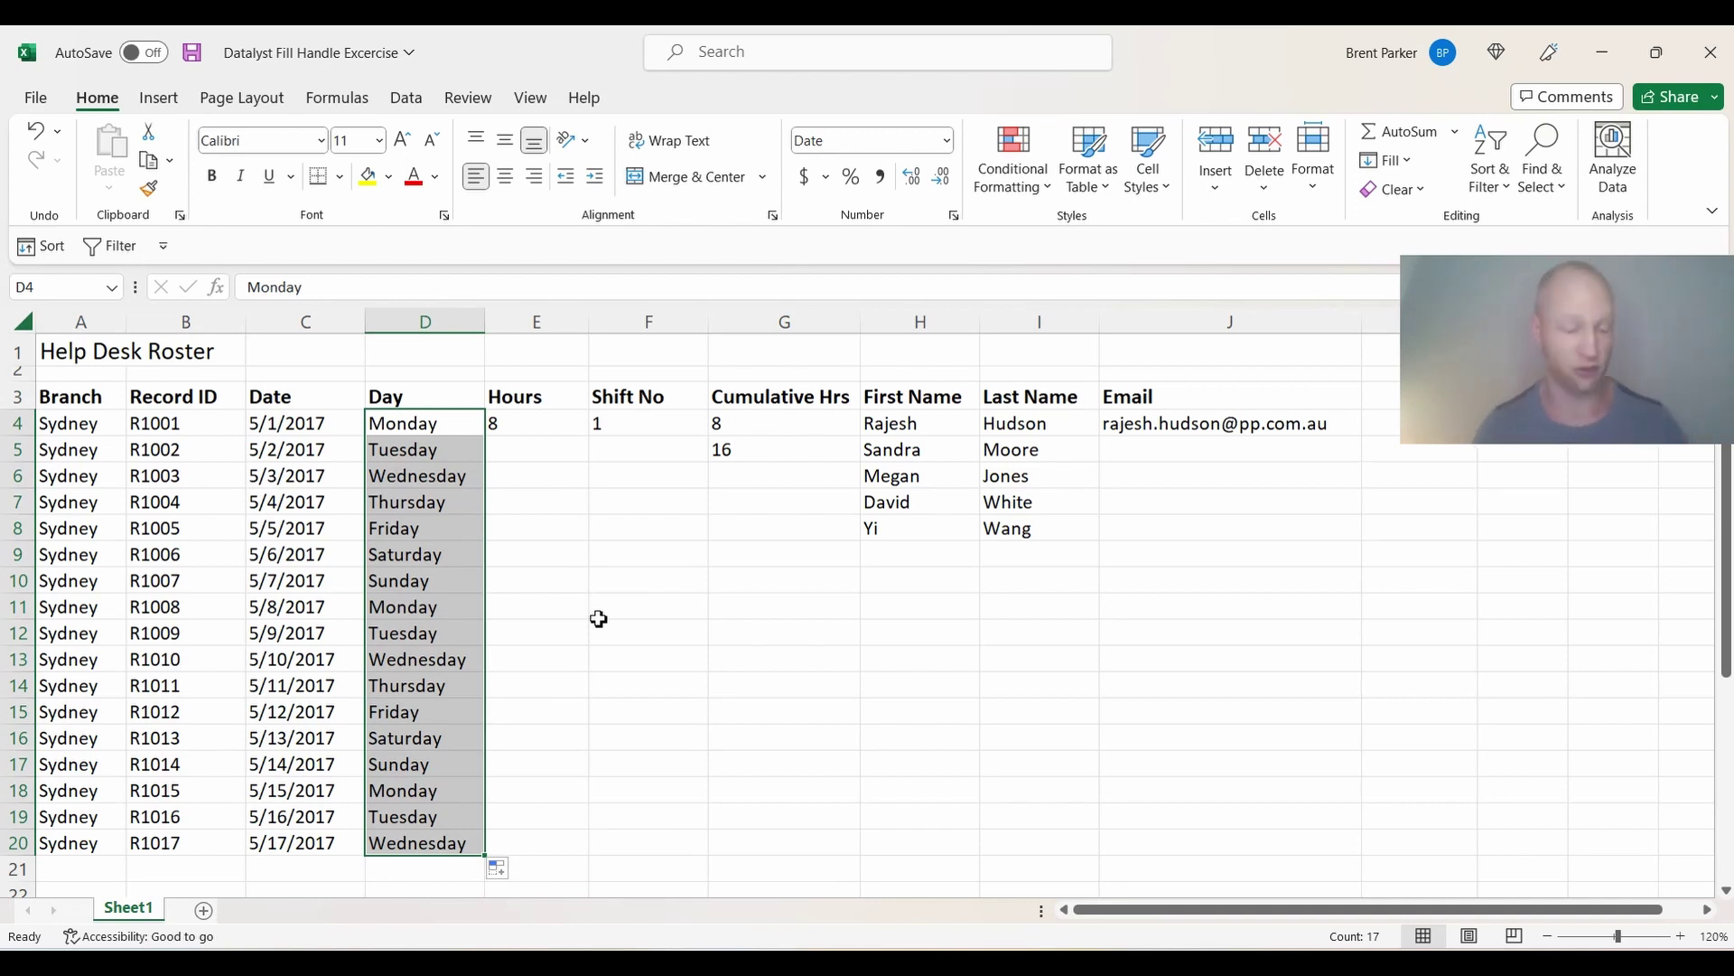
pyautogui.hotkey('ctrl', 'z')
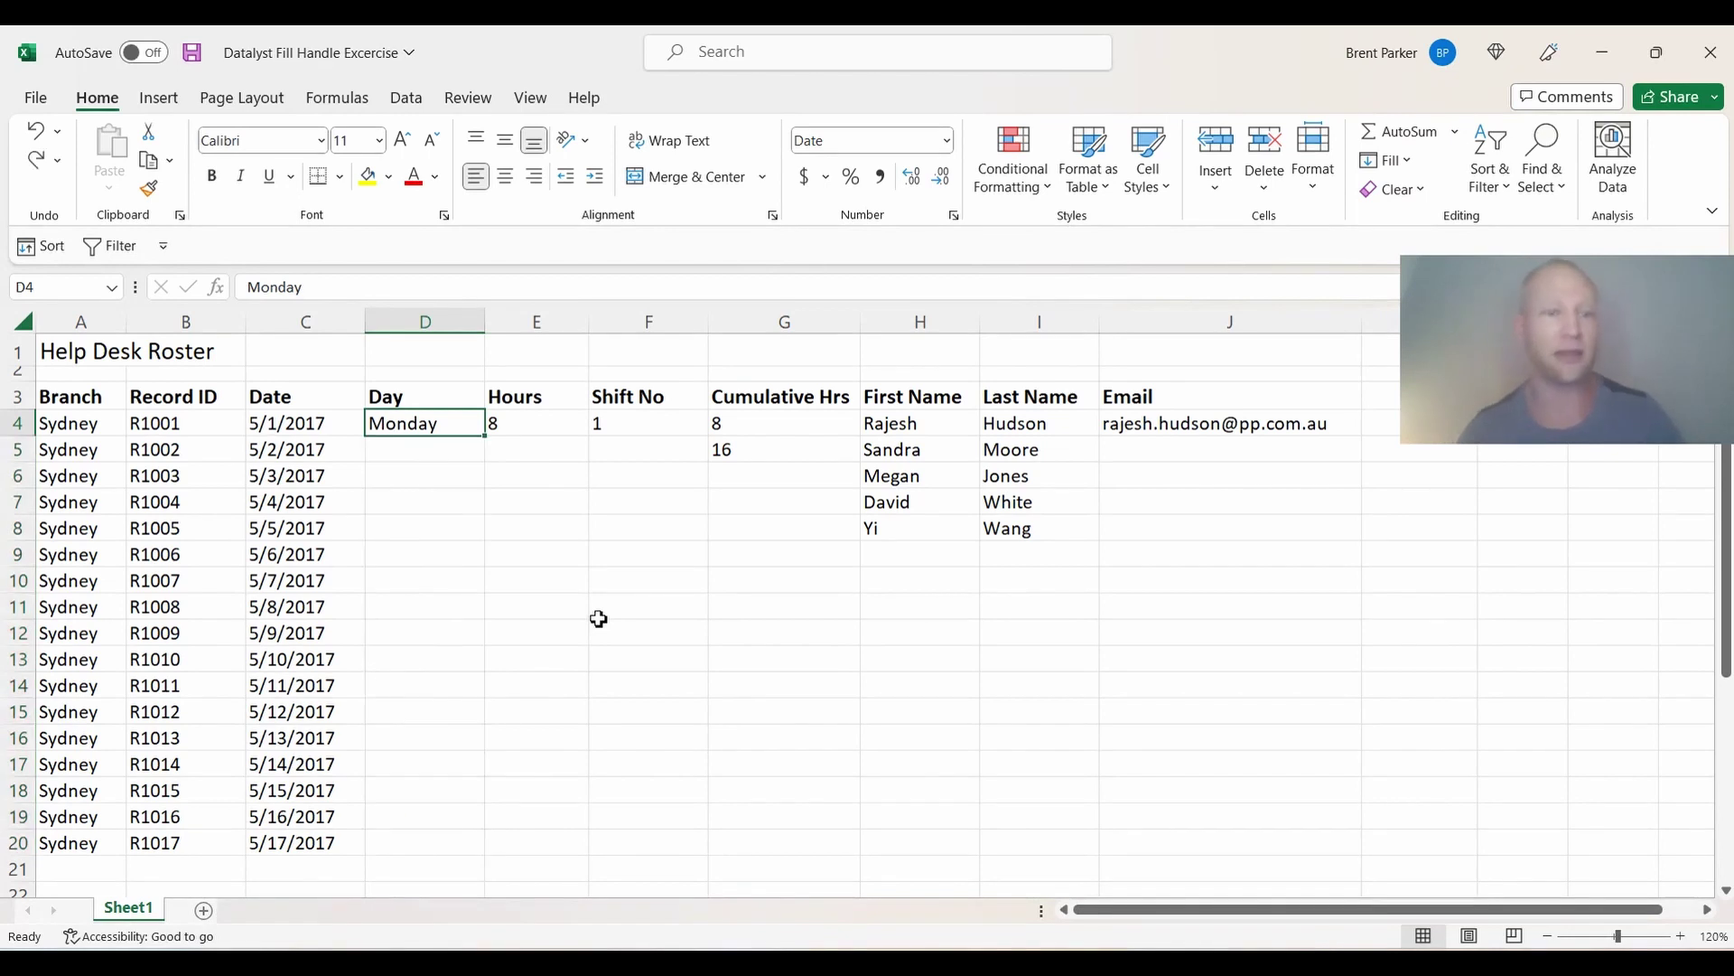
# Refill the Day column from D4 down to row 20, and undo the Day, Date and Record ID fills.
pyautogui.doubleClick(487, 438)
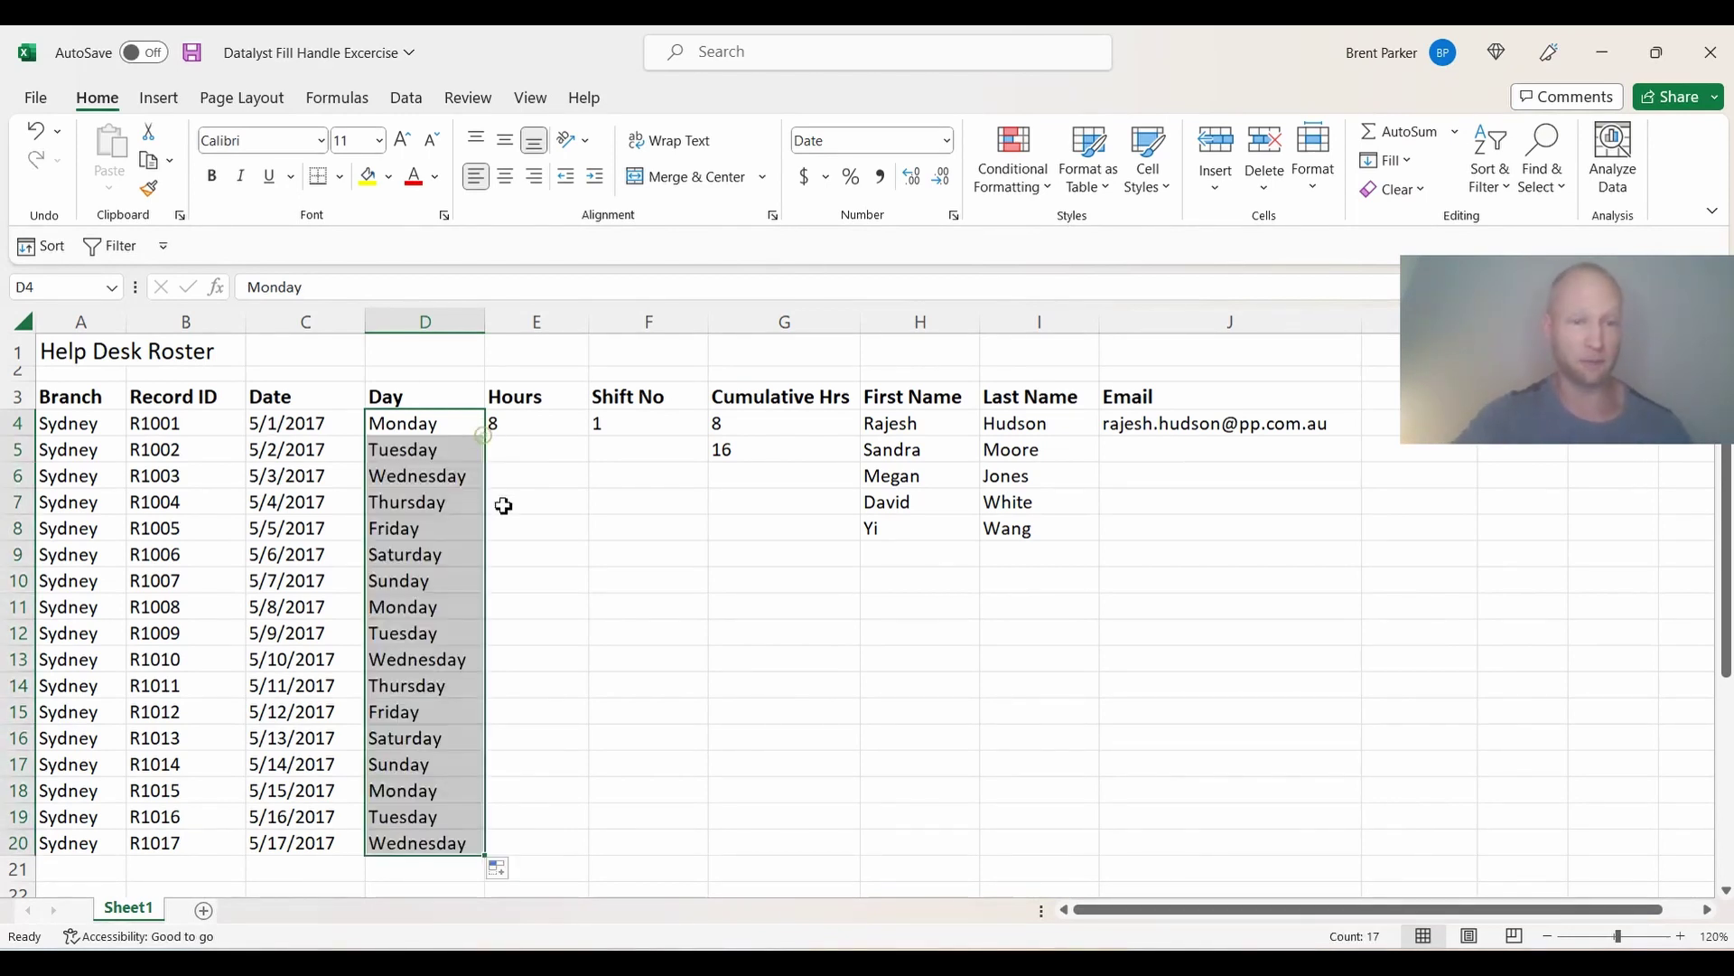
pyautogui.click(564, 508)
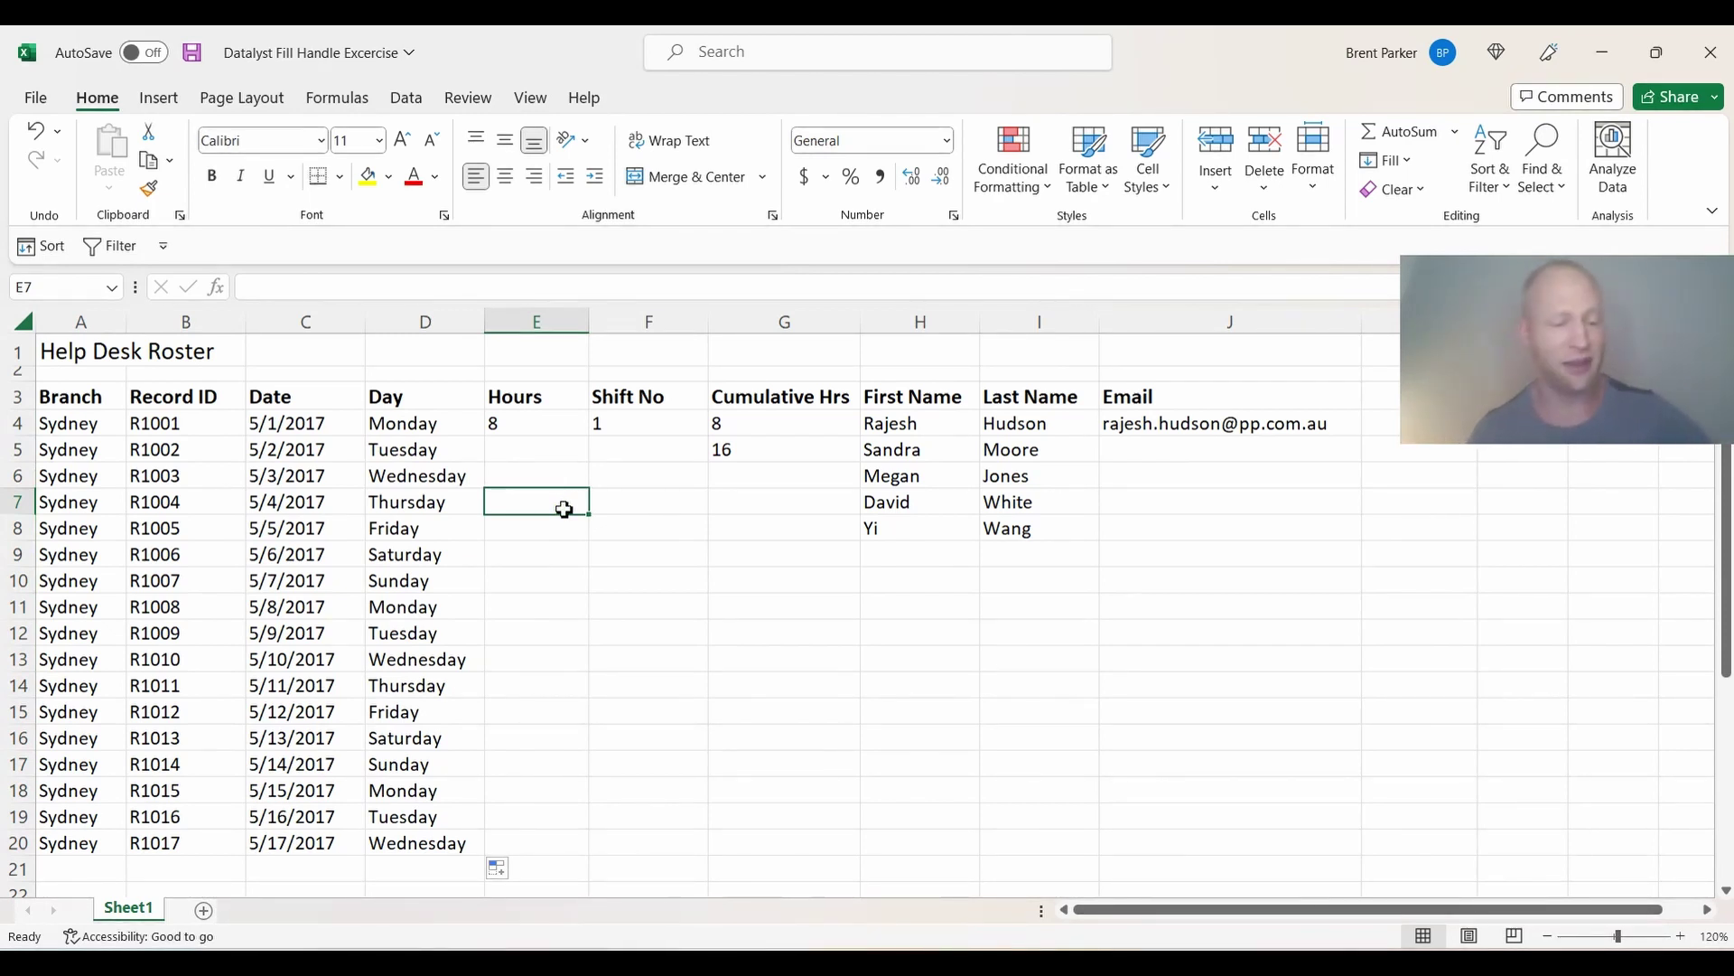
pyautogui.hotkey('ctrl', 'z')
pyautogui.hotkey('ctrl', 'z')
pyautogui.hotkey('ctrl', 'z')
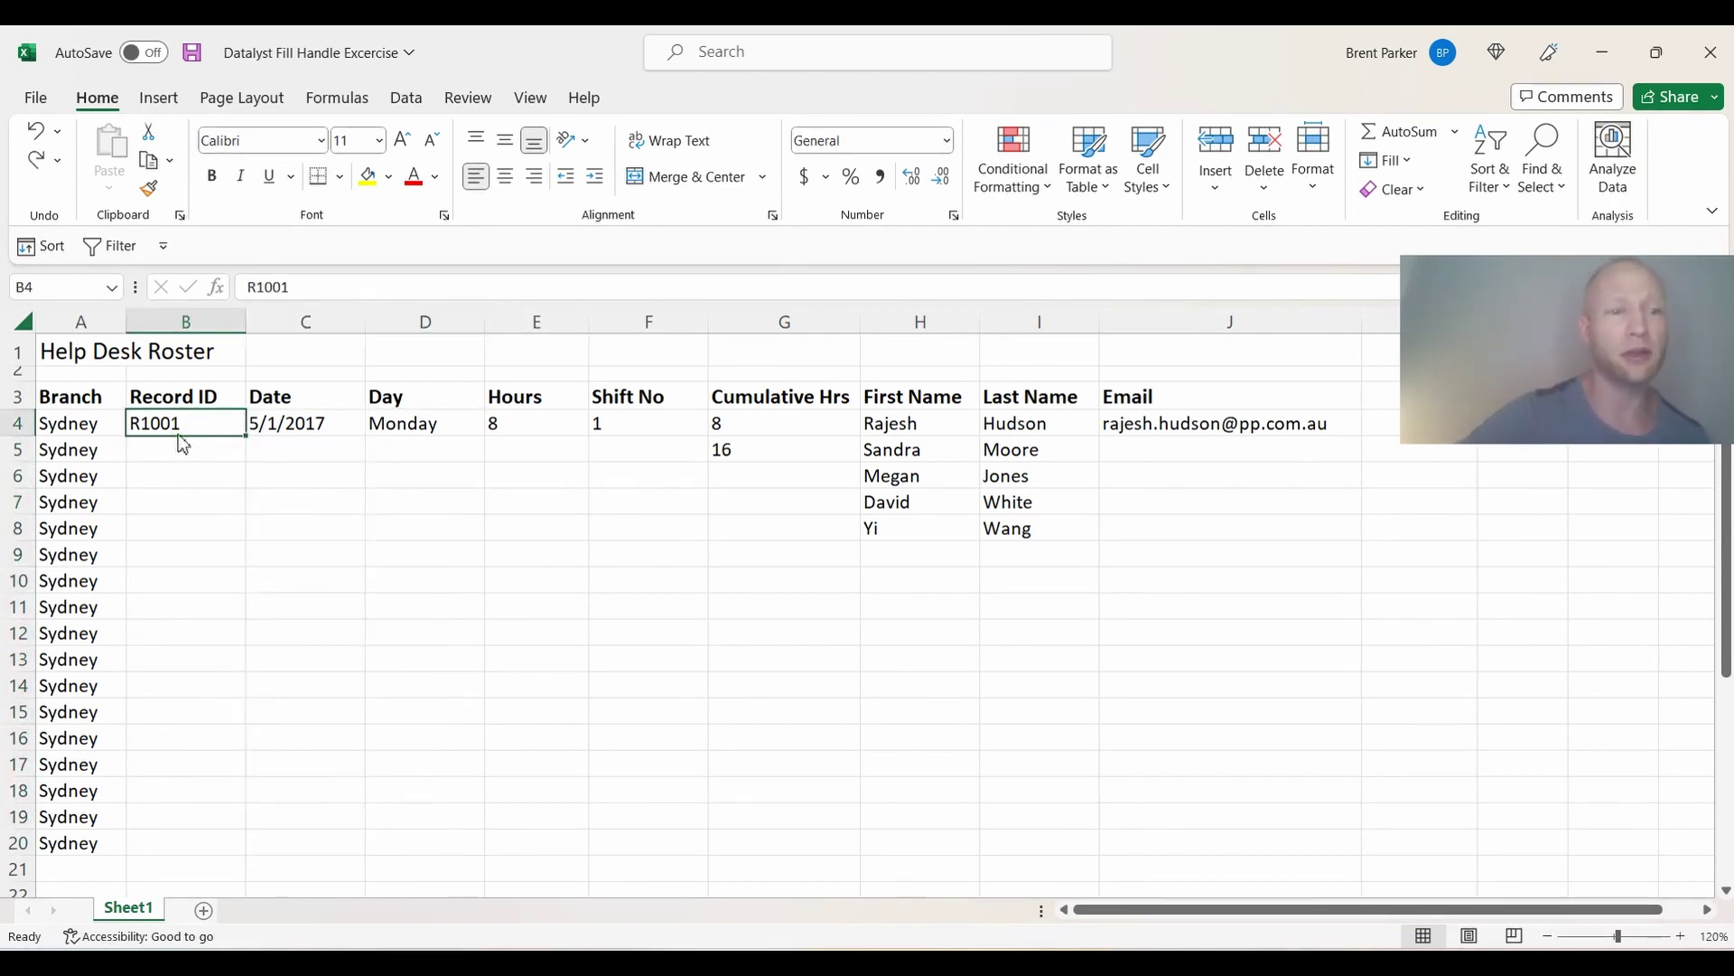
# Fill the Record ID, Date and Day series together from B4:D4 down to row 20.
pyautogui.moveTo(245, 436)
pyautogui.mouseDown()
pyautogui.moveTo(205, 449)
pyautogui.moveTo(174, 425)
pyautogui.moveTo(399, 425)
pyautogui.mouseUp()
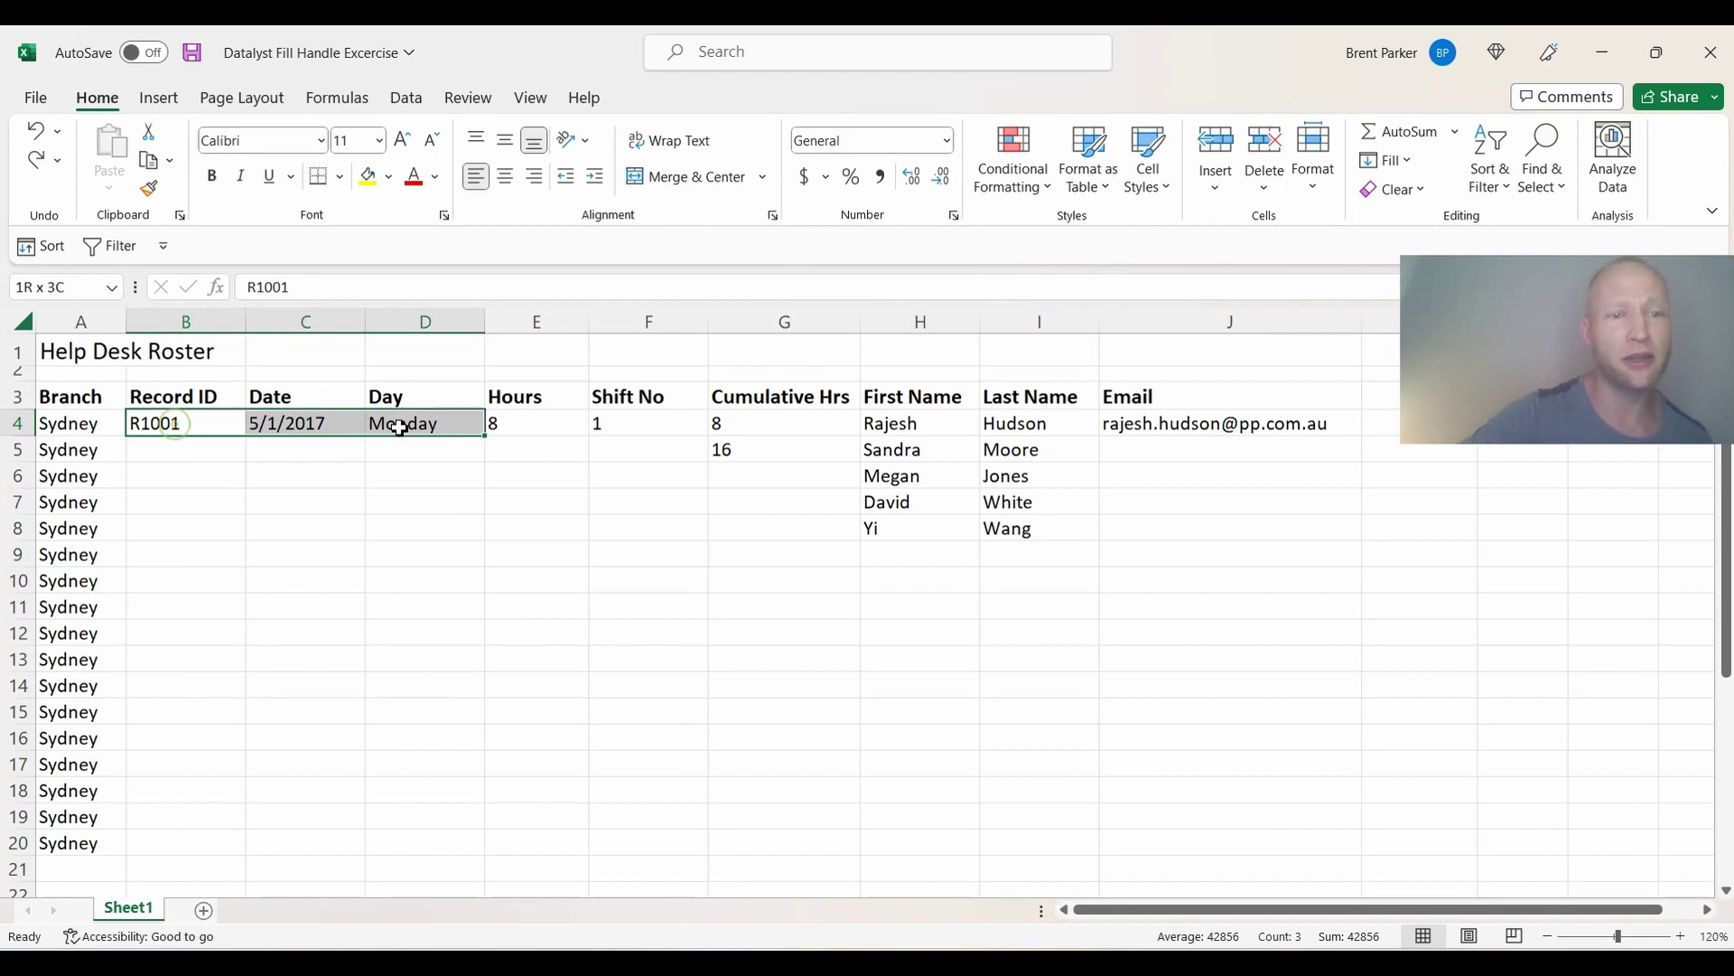
pyautogui.doubleClick(485, 436)
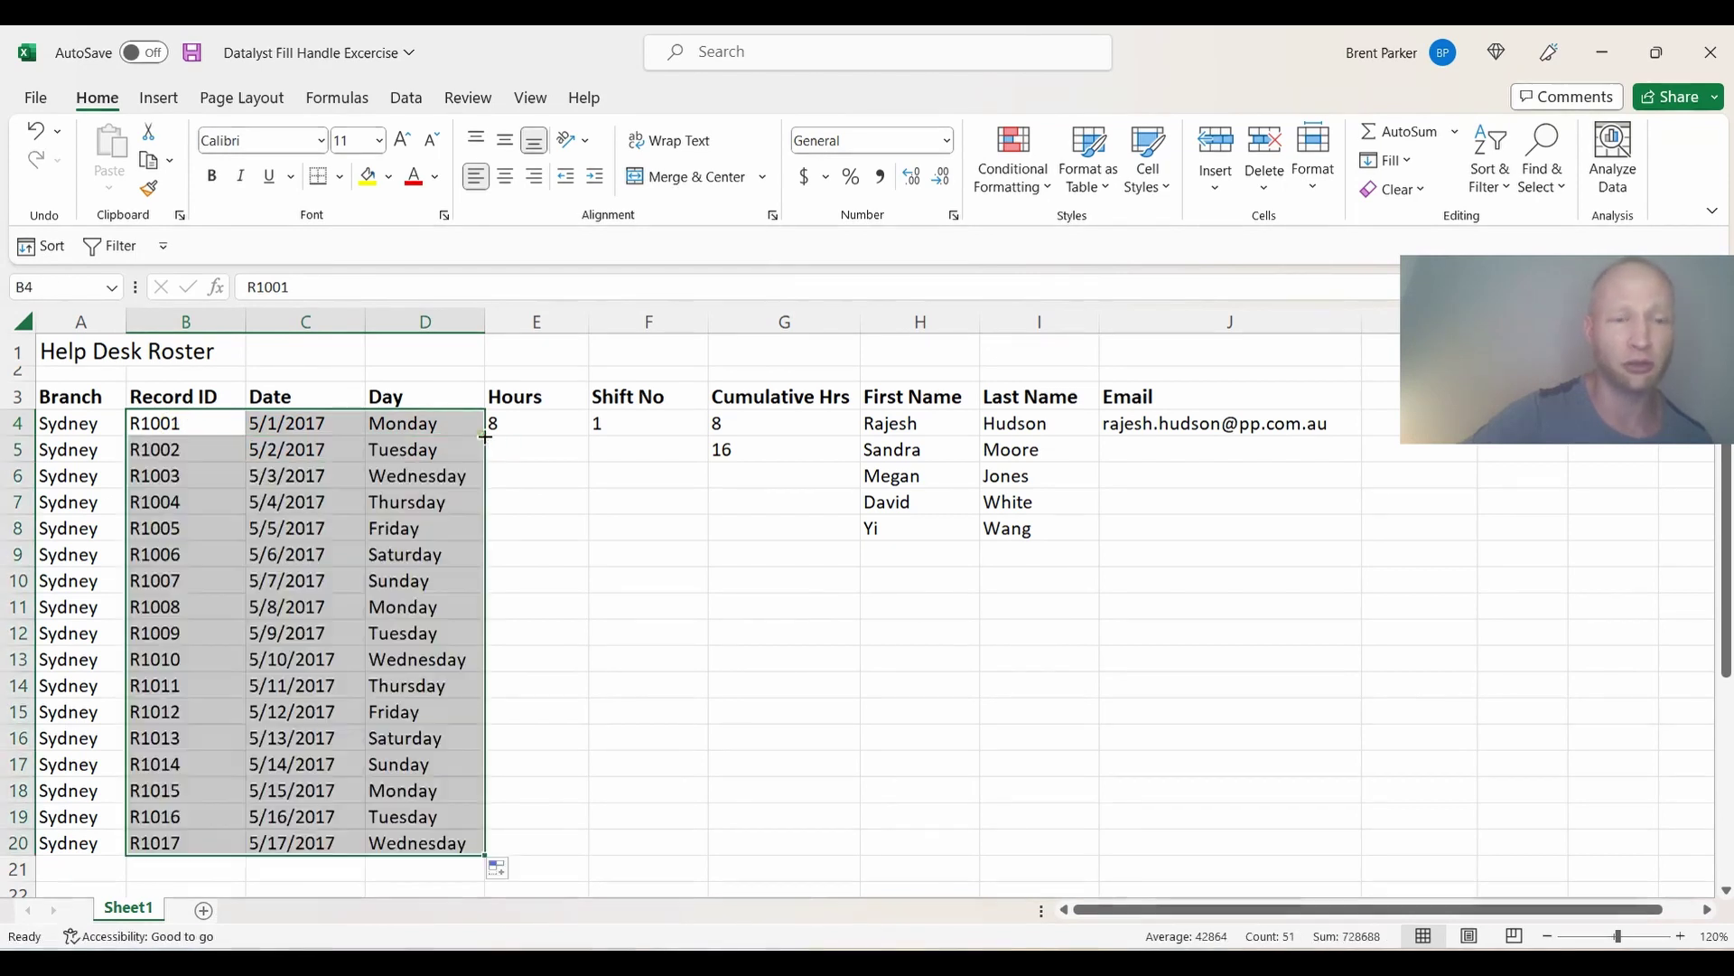
pyautogui.click(621, 554)
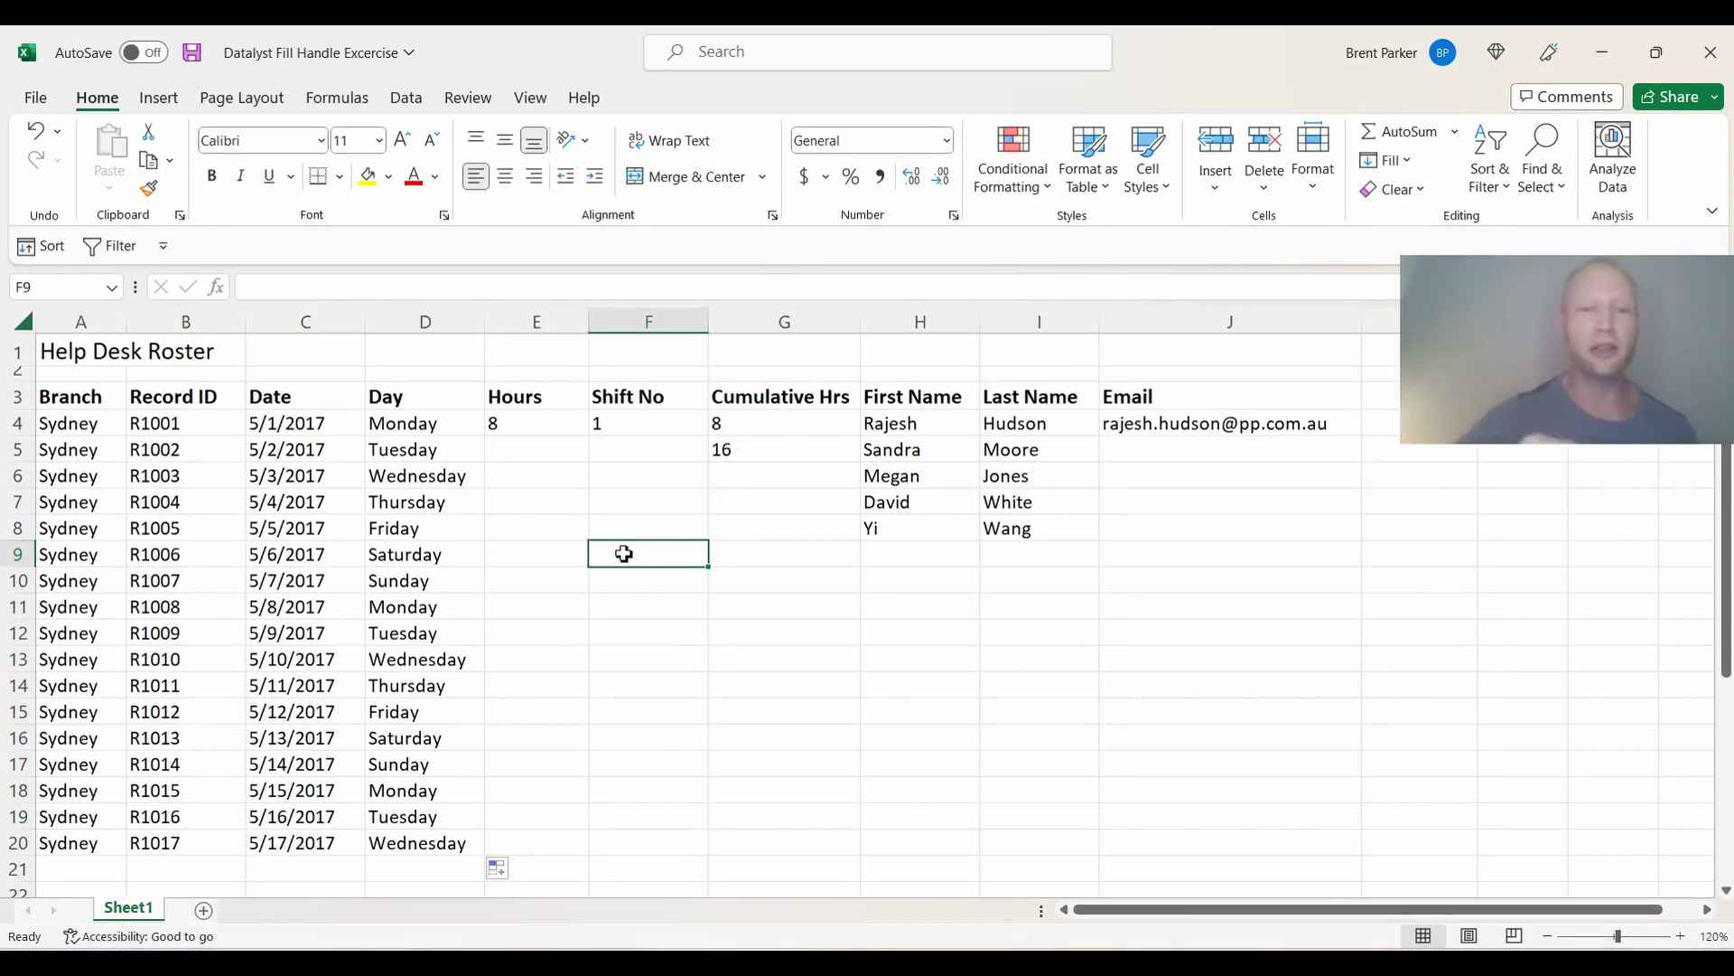
# Copy the 8 hours from E4 down to E20, and fill Shift No as a series from 1 in F4 to row 20.
pyautogui.click(562, 430)
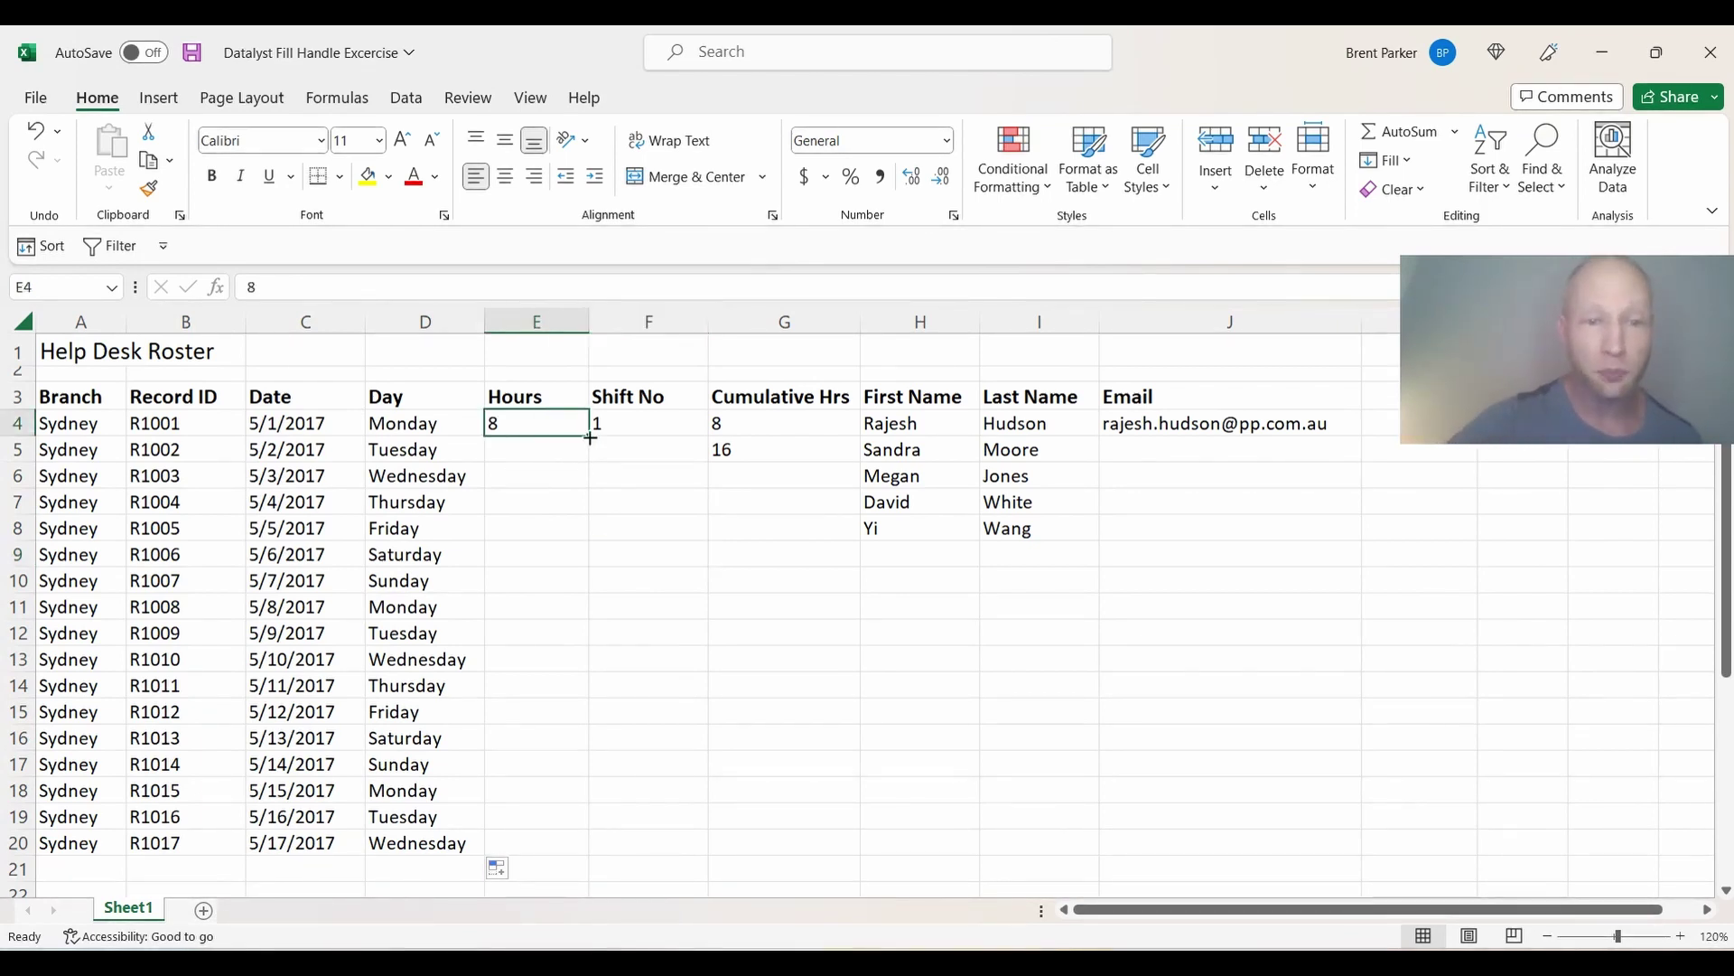
pyautogui.moveTo(595, 436); pyautogui.dragTo(592, 852)
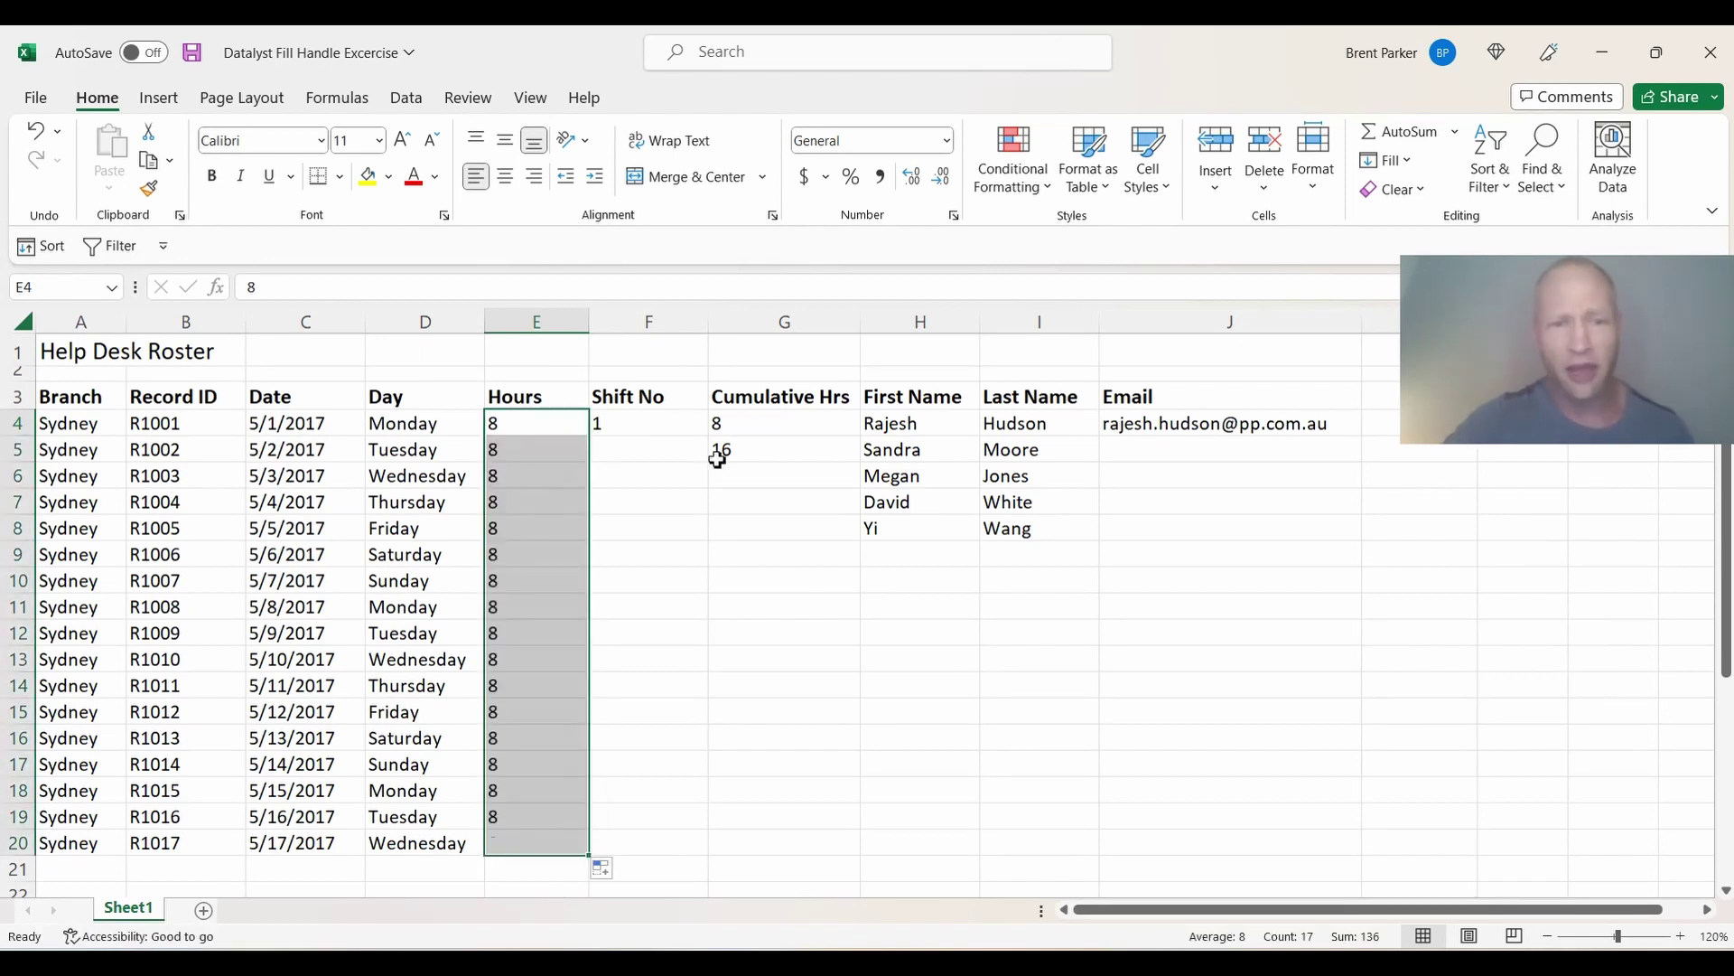
pyautogui.click(632, 421)
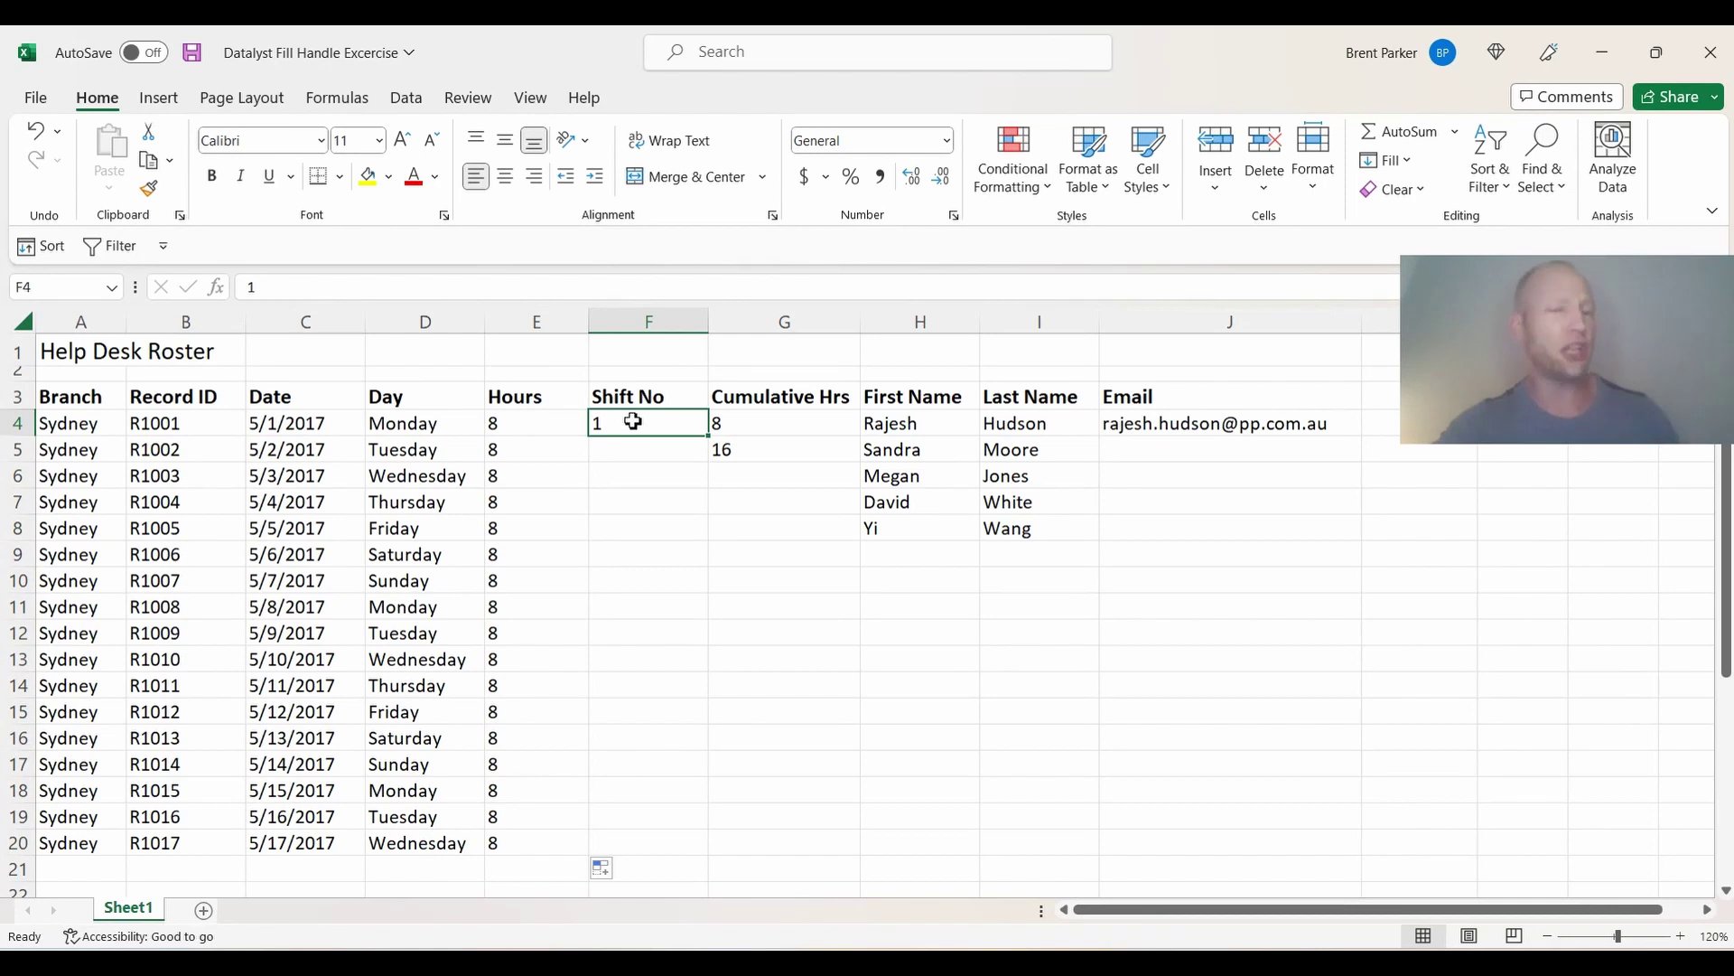
pyautogui.doubleClick(708, 437)
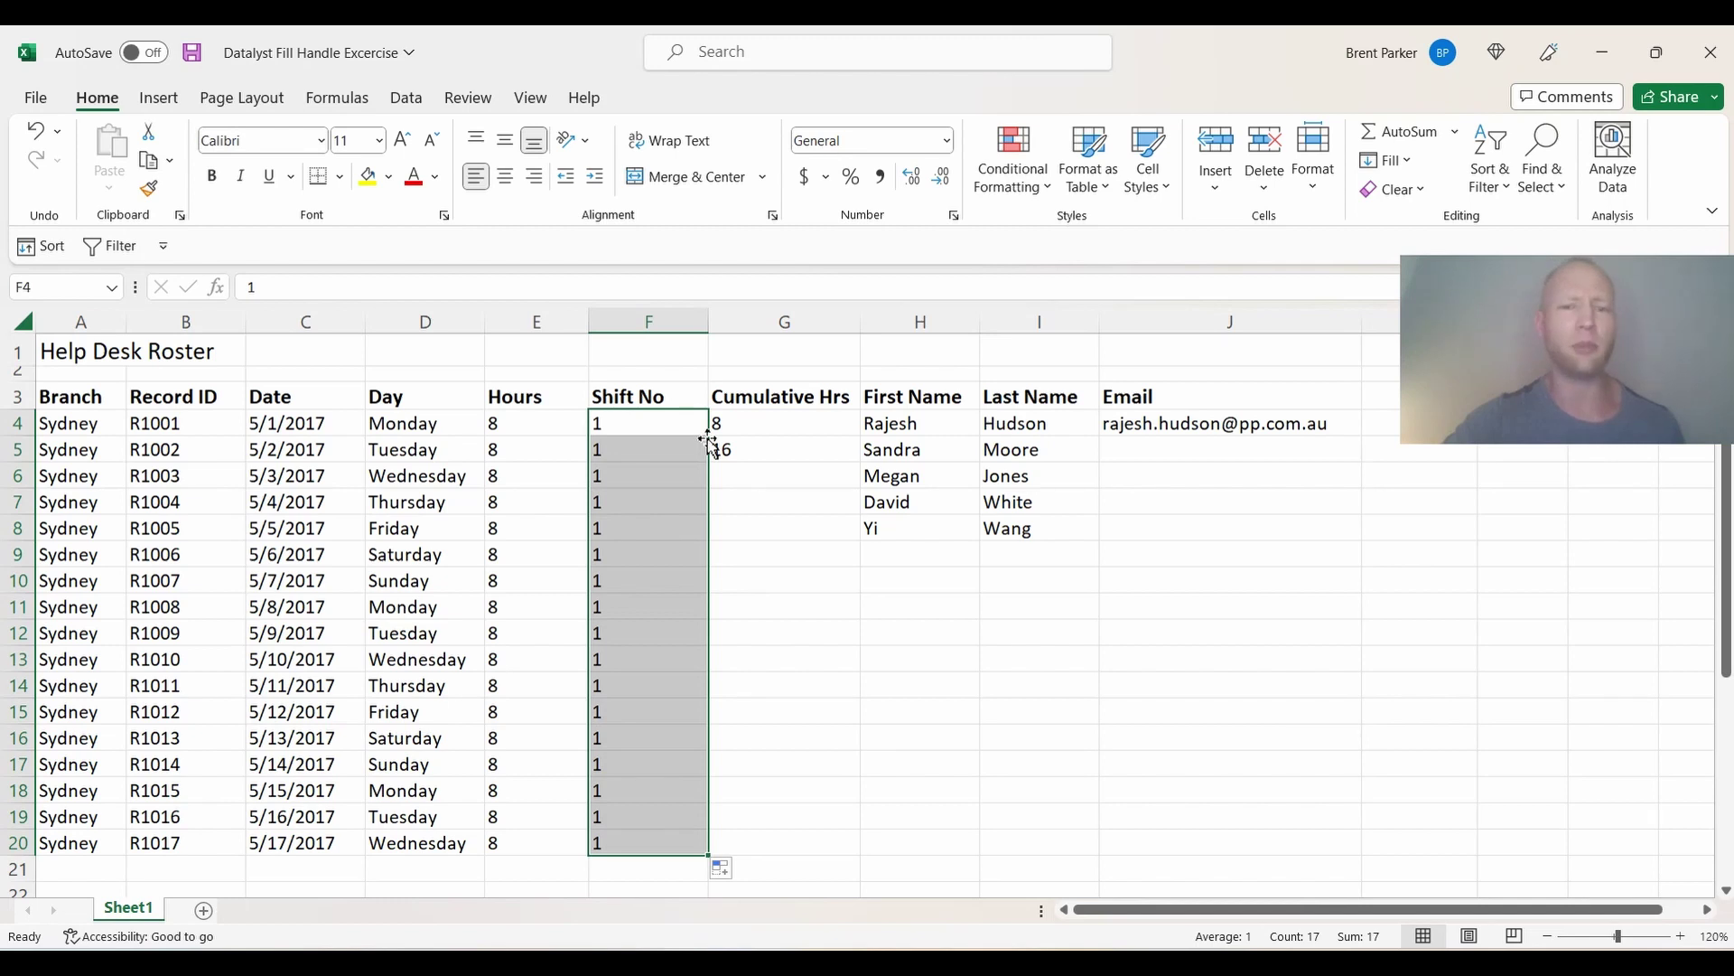
pyautogui.click(721, 870)
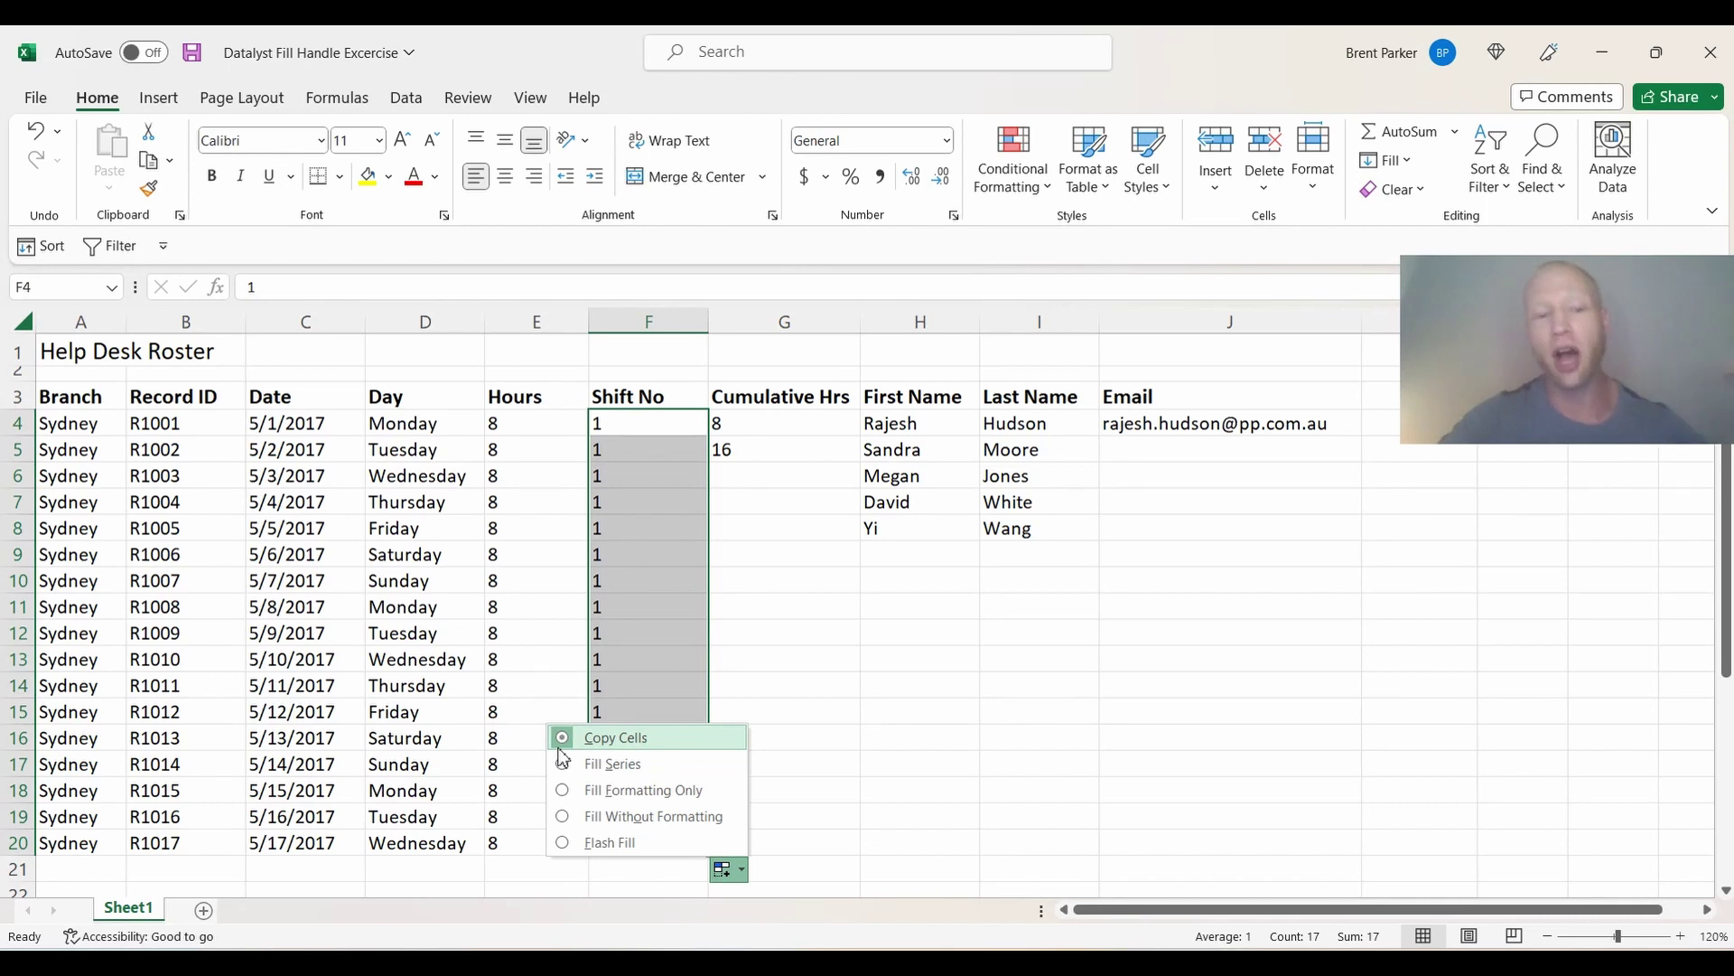
pyautogui.click(609, 764)
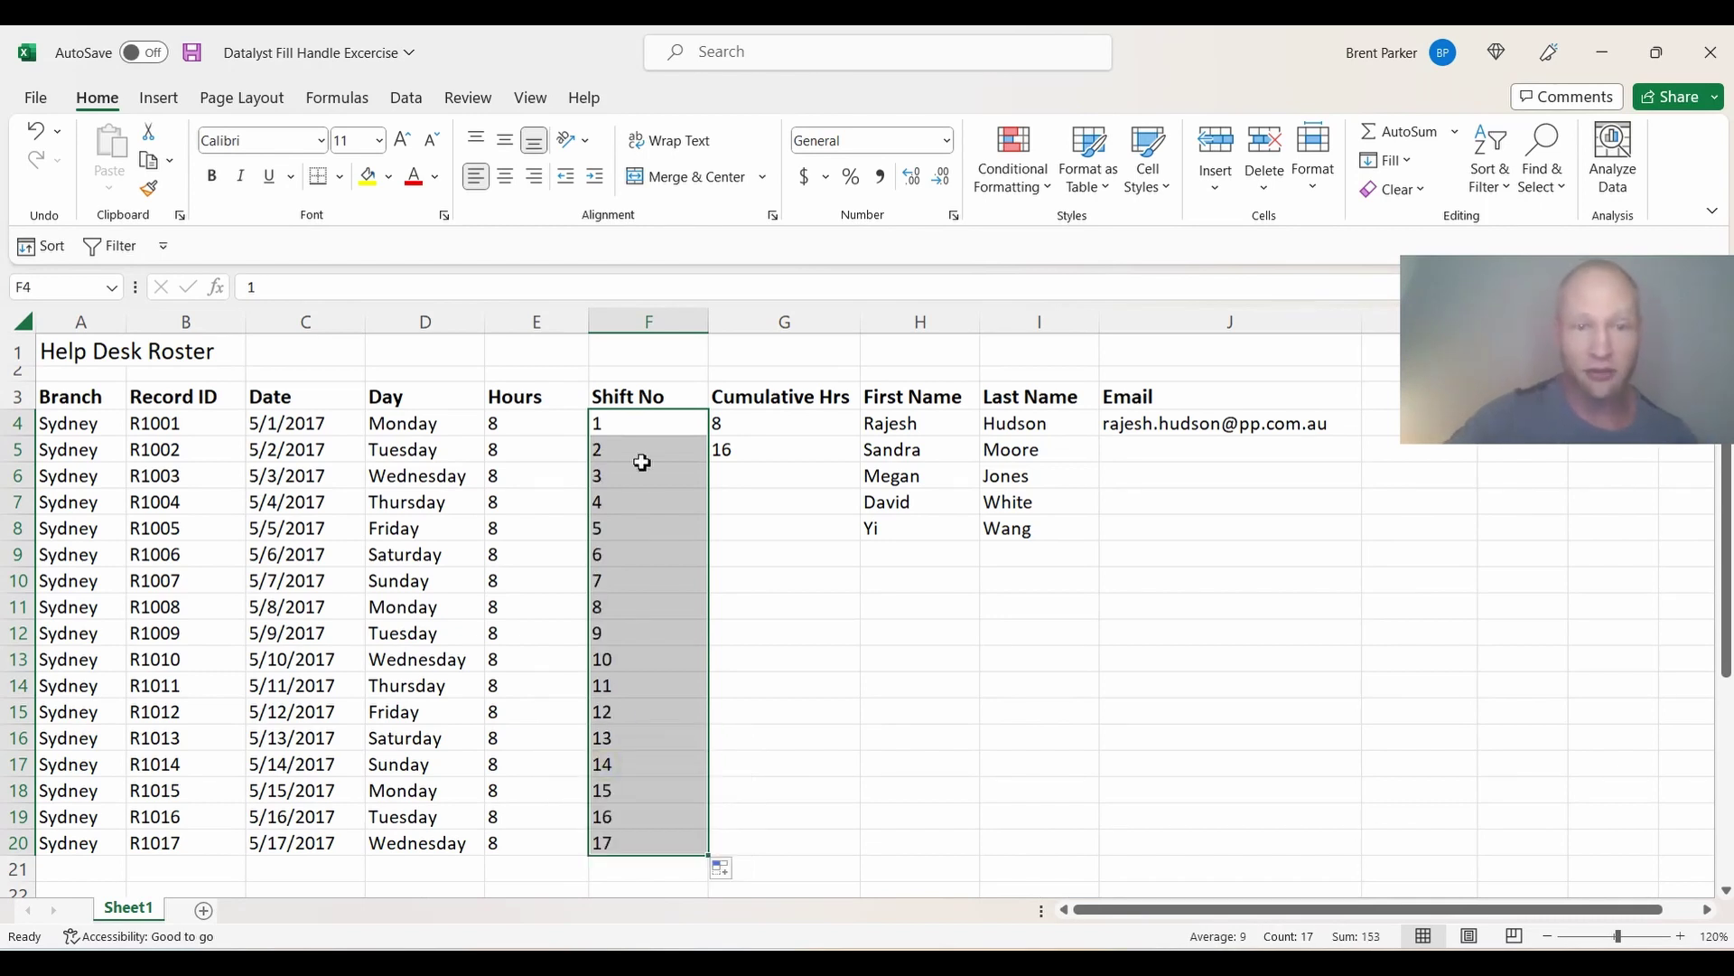
# Try to fill Cumulative Hrs from the single value 8 in G4 down to row 20, and undo it.
pyautogui.click(743, 455)
pyautogui.press('Up')
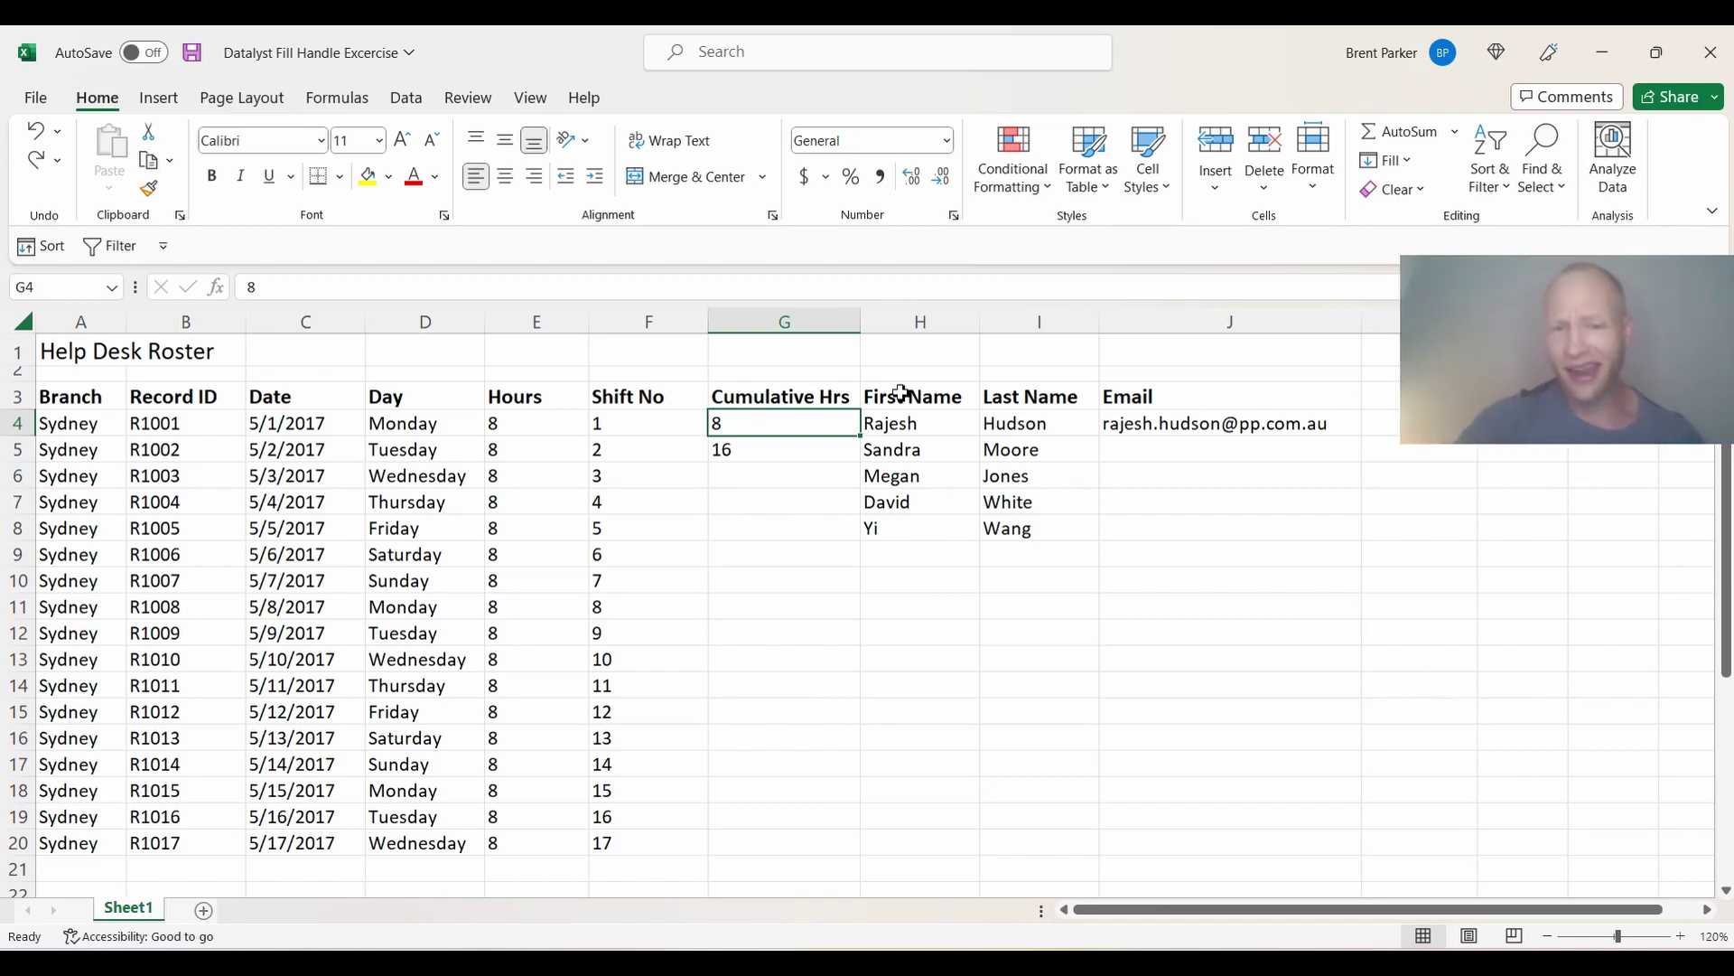
pyautogui.moveTo(860, 436); pyautogui.dragTo(840, 852)
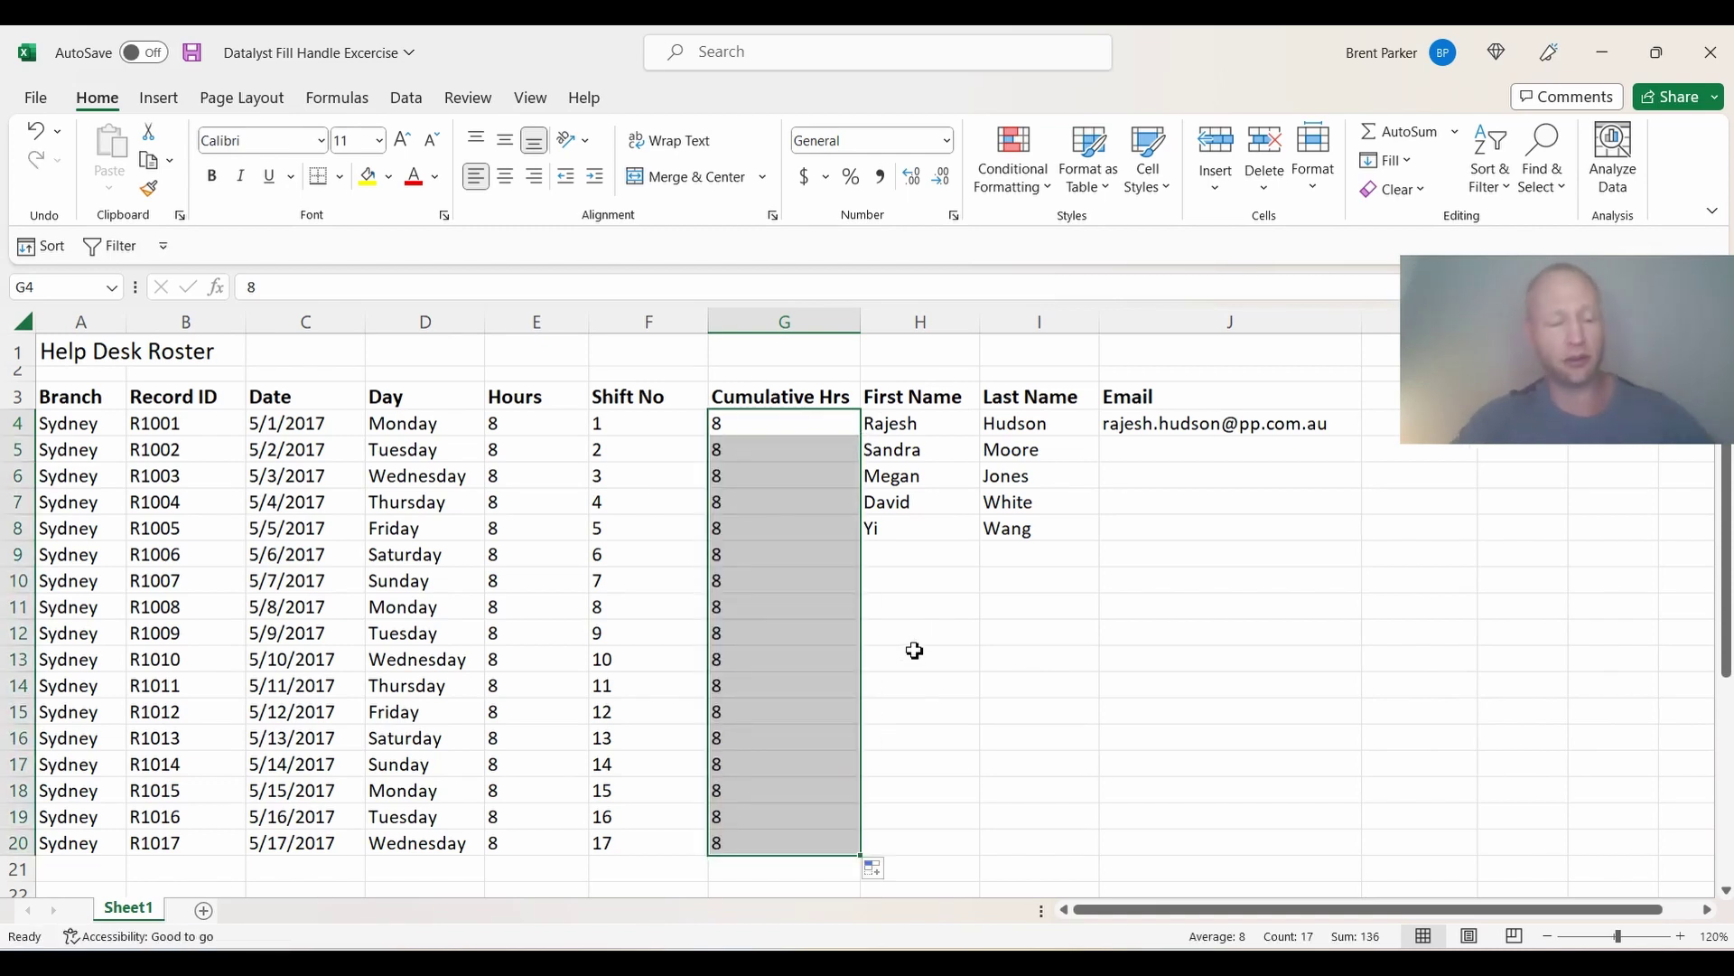
pyautogui.hotkey('ctrl', 'z')
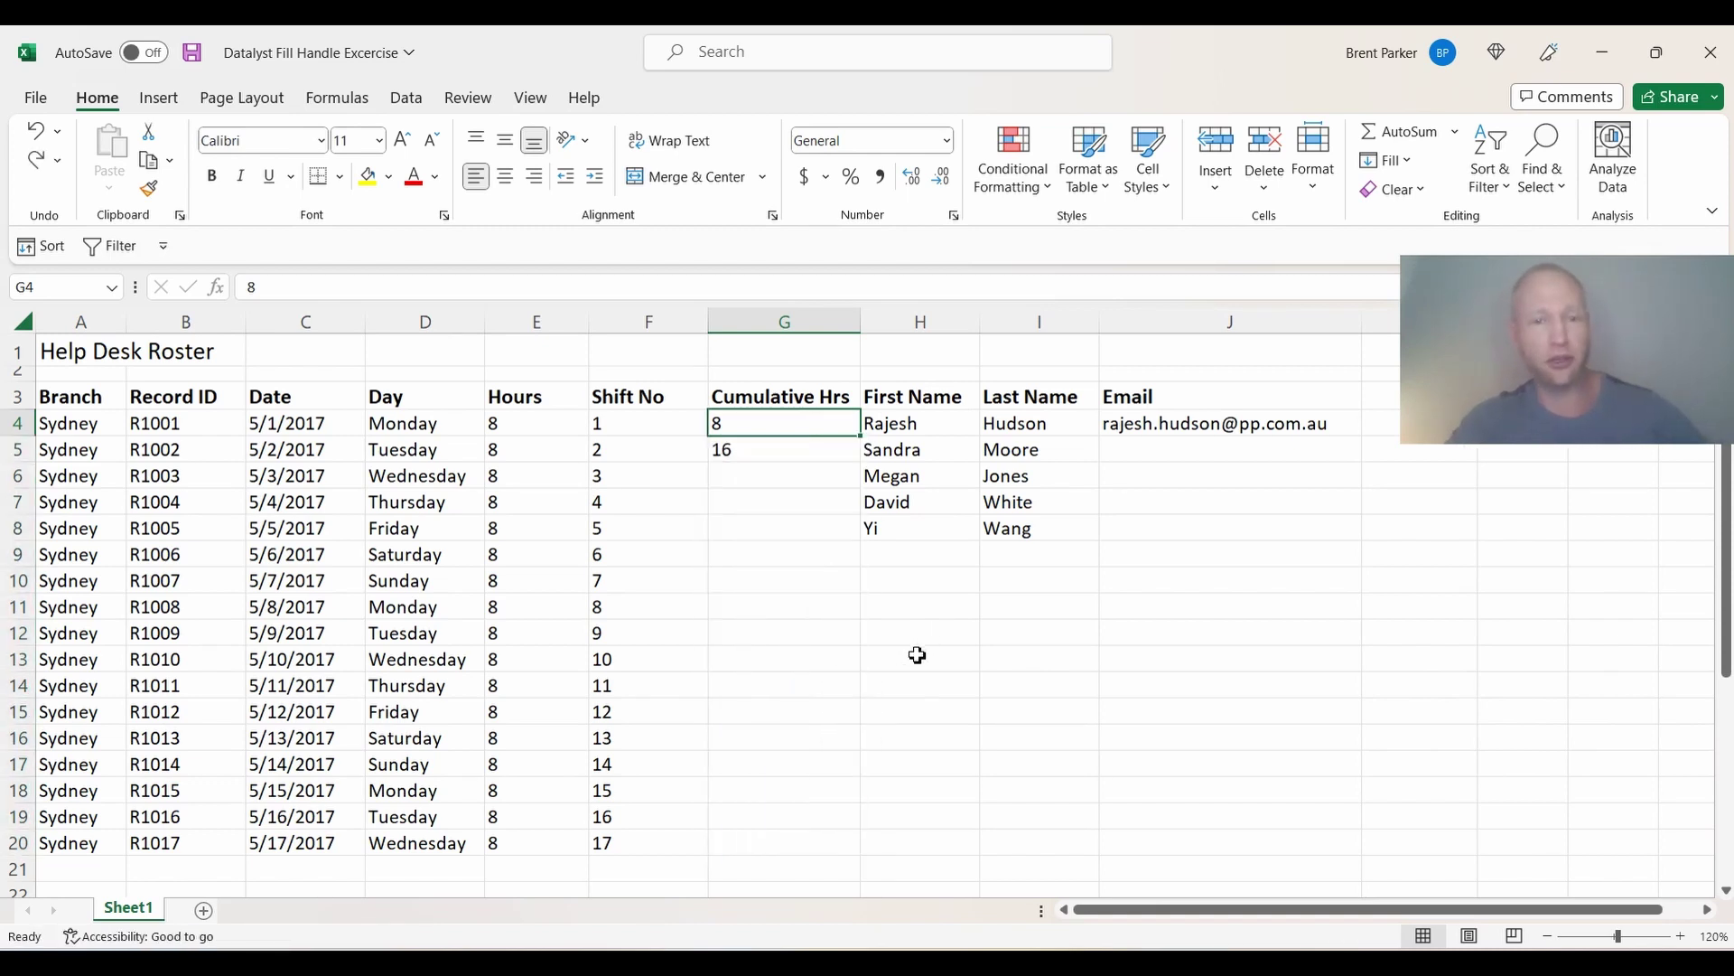
# Extend the Cumulative Hrs series from the values 8 and 16 in G4:G5 down to row 20.
pyautogui.click(793, 452)
pyautogui.keyDown('shift'); pyautogui.click(801, 420); pyautogui.keyUp('shift')
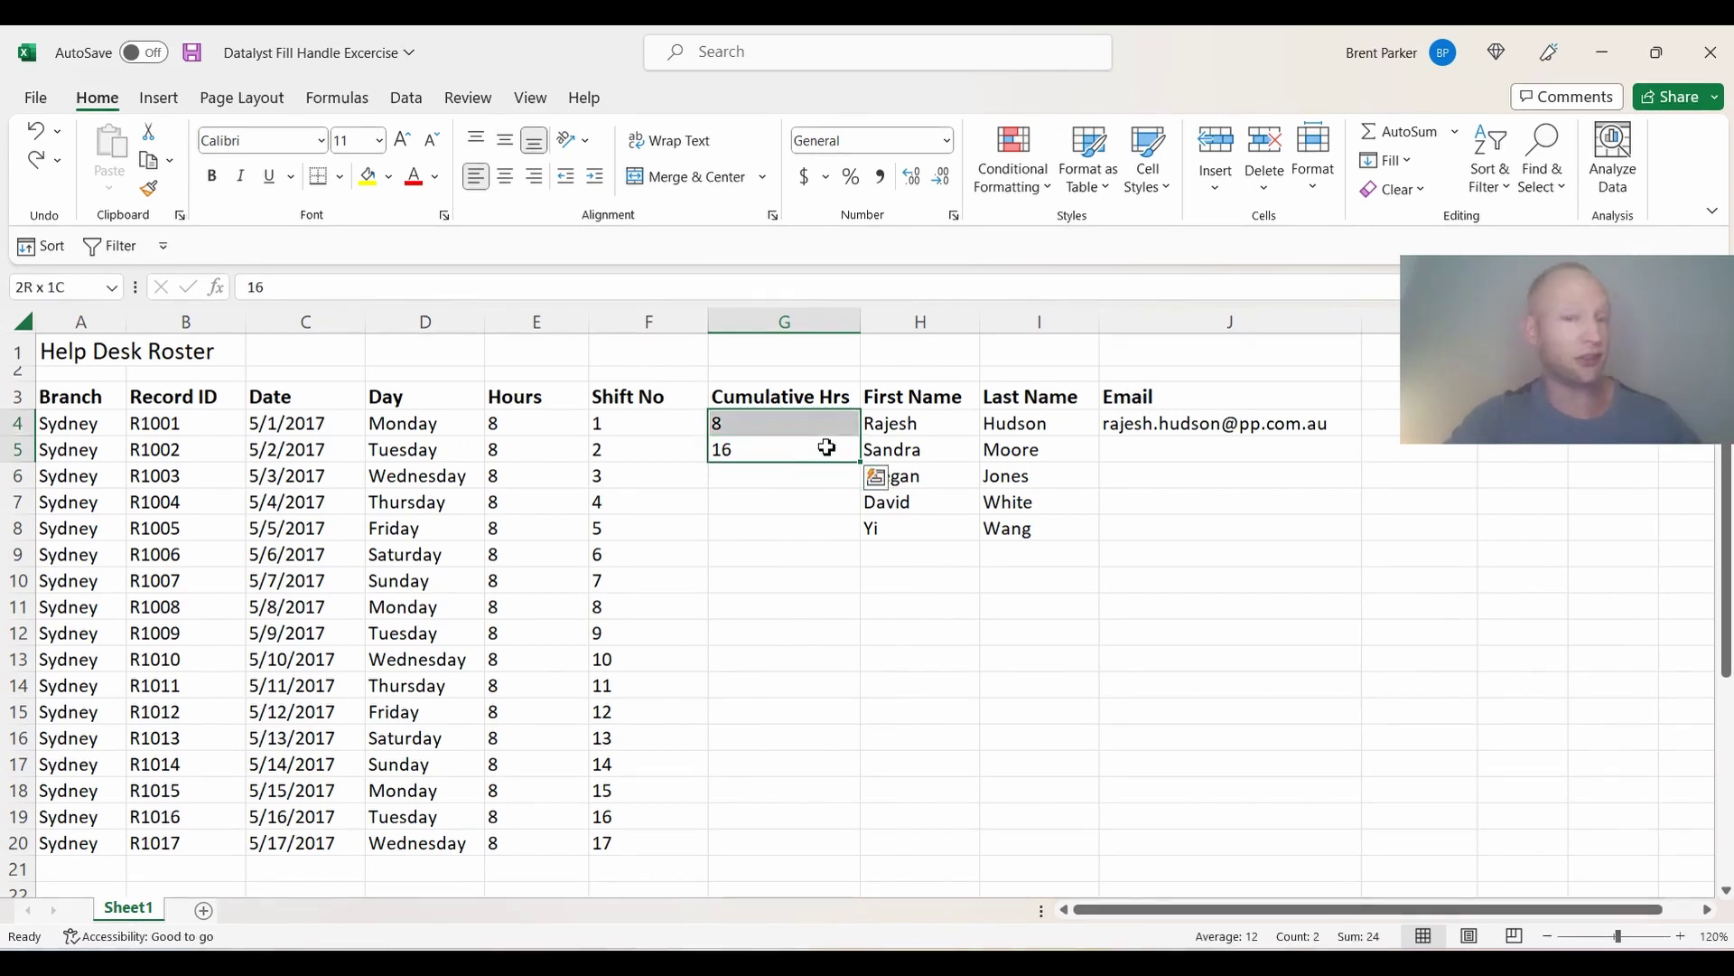
pyautogui.moveTo(861, 462); pyautogui.dragTo(849, 854)
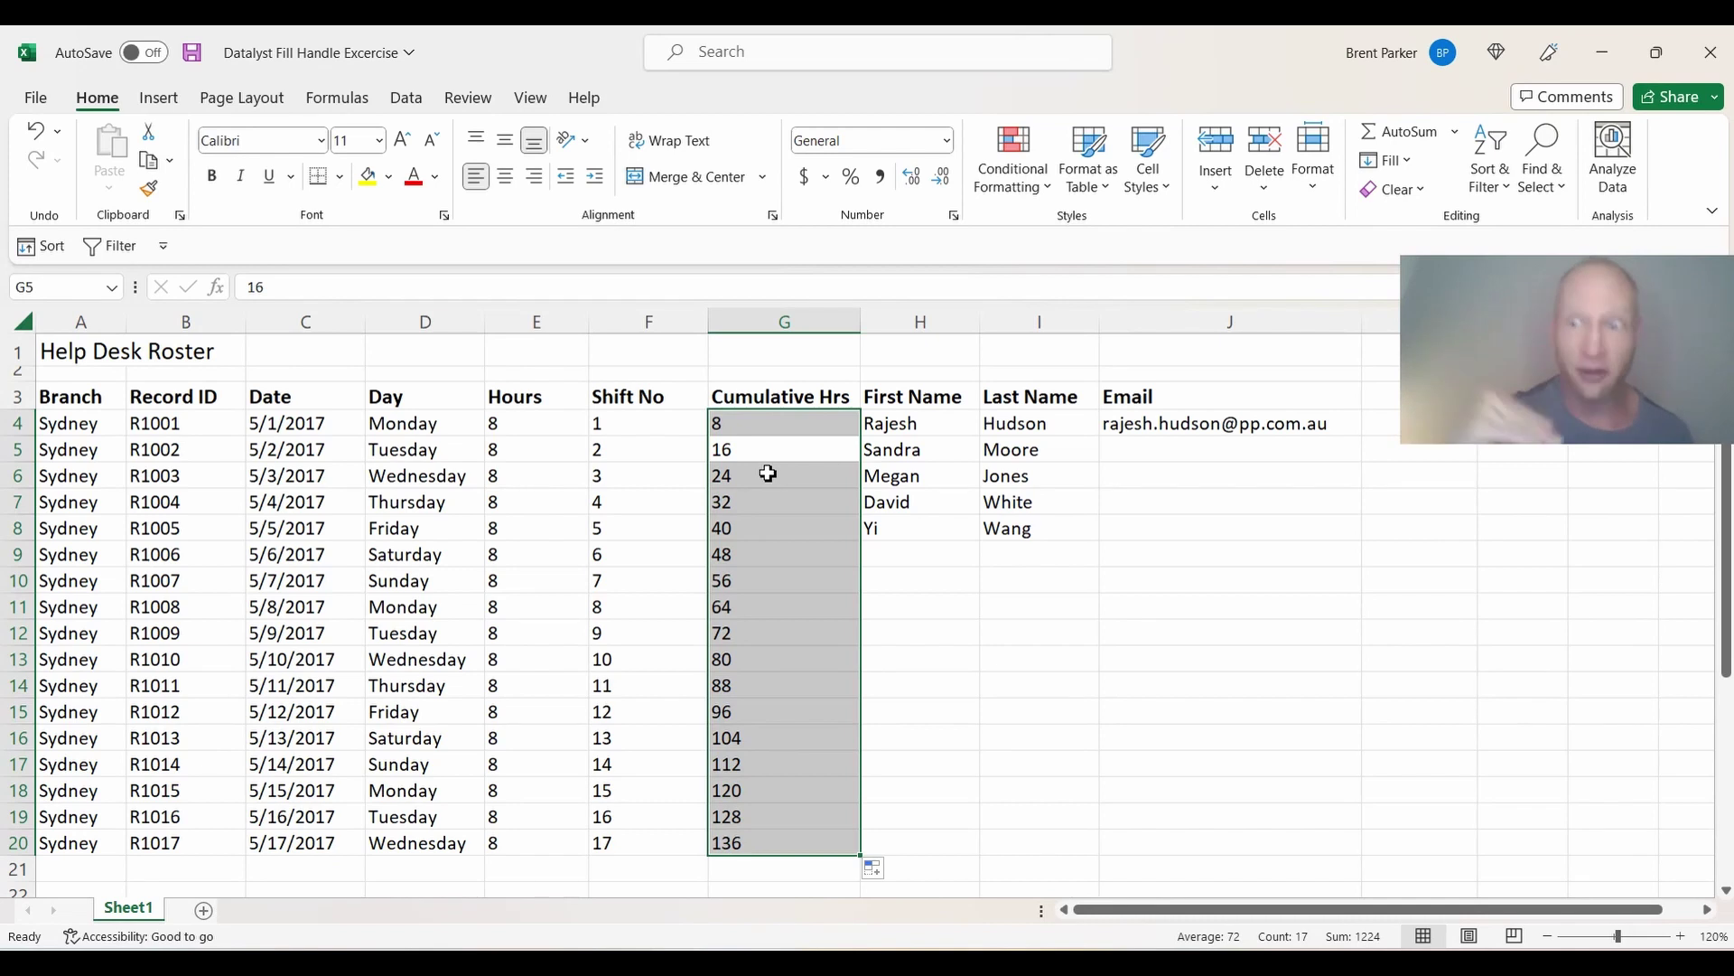
# Repeat the first and last names in H4:I8 down to row 20.
pyautogui.scroll(-1, 903, 474)
pyautogui.click(1066, 476)
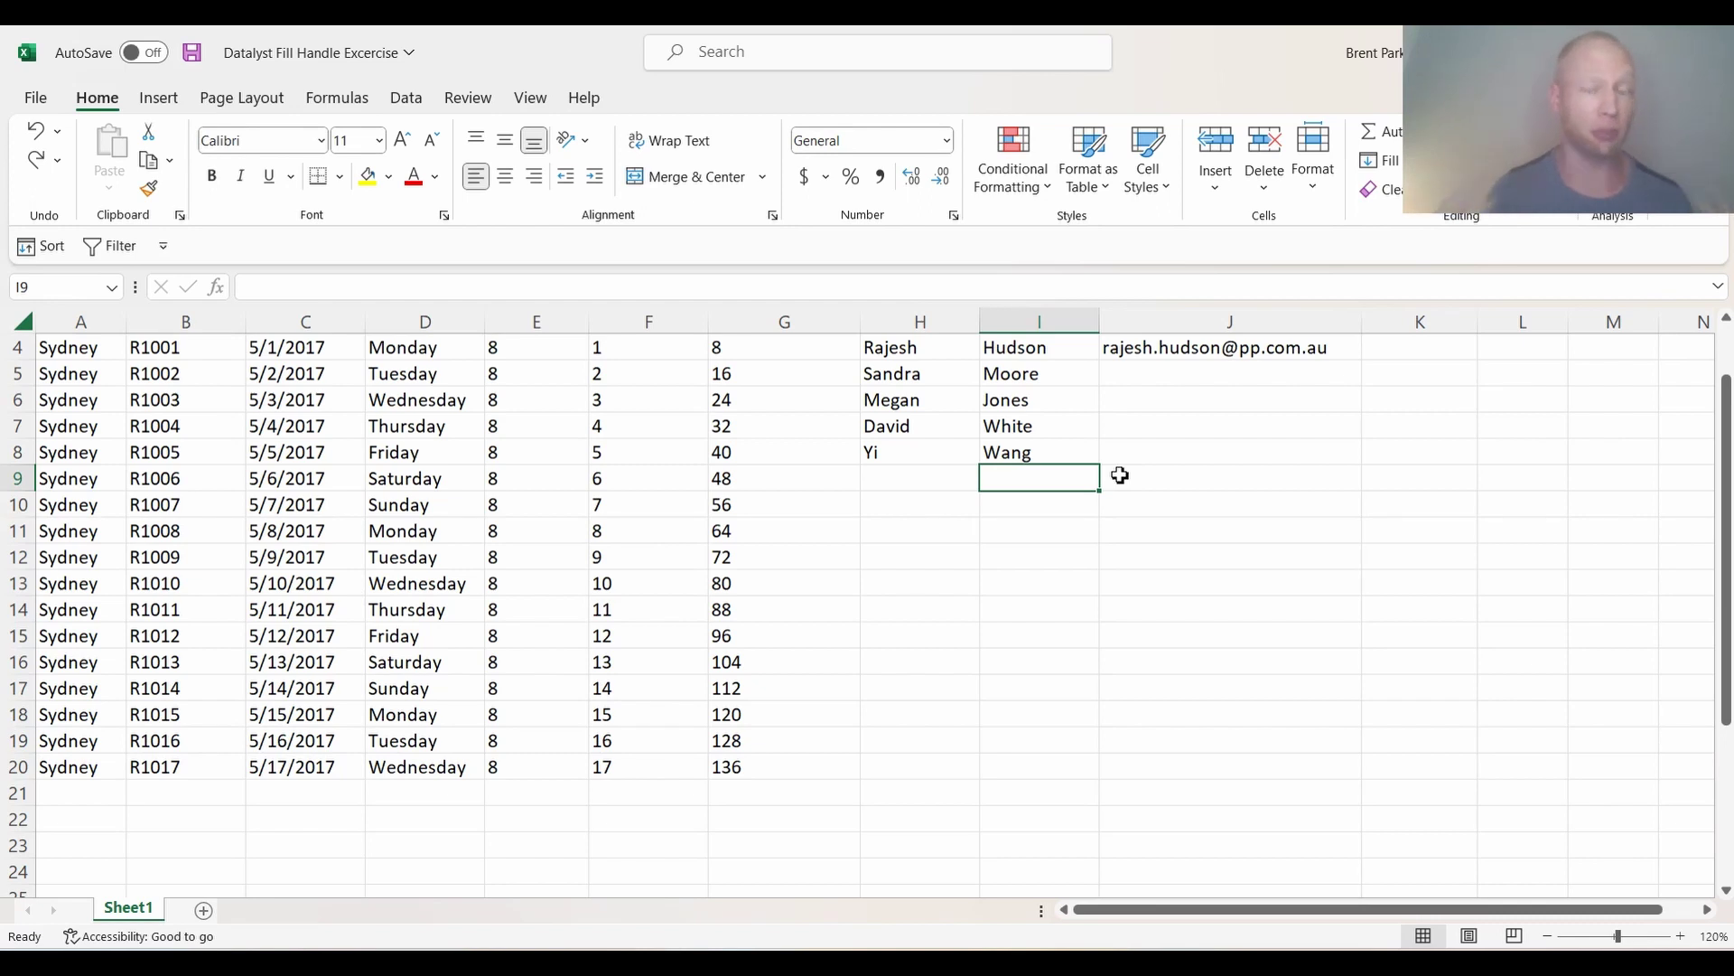
pyautogui.click(915, 326)
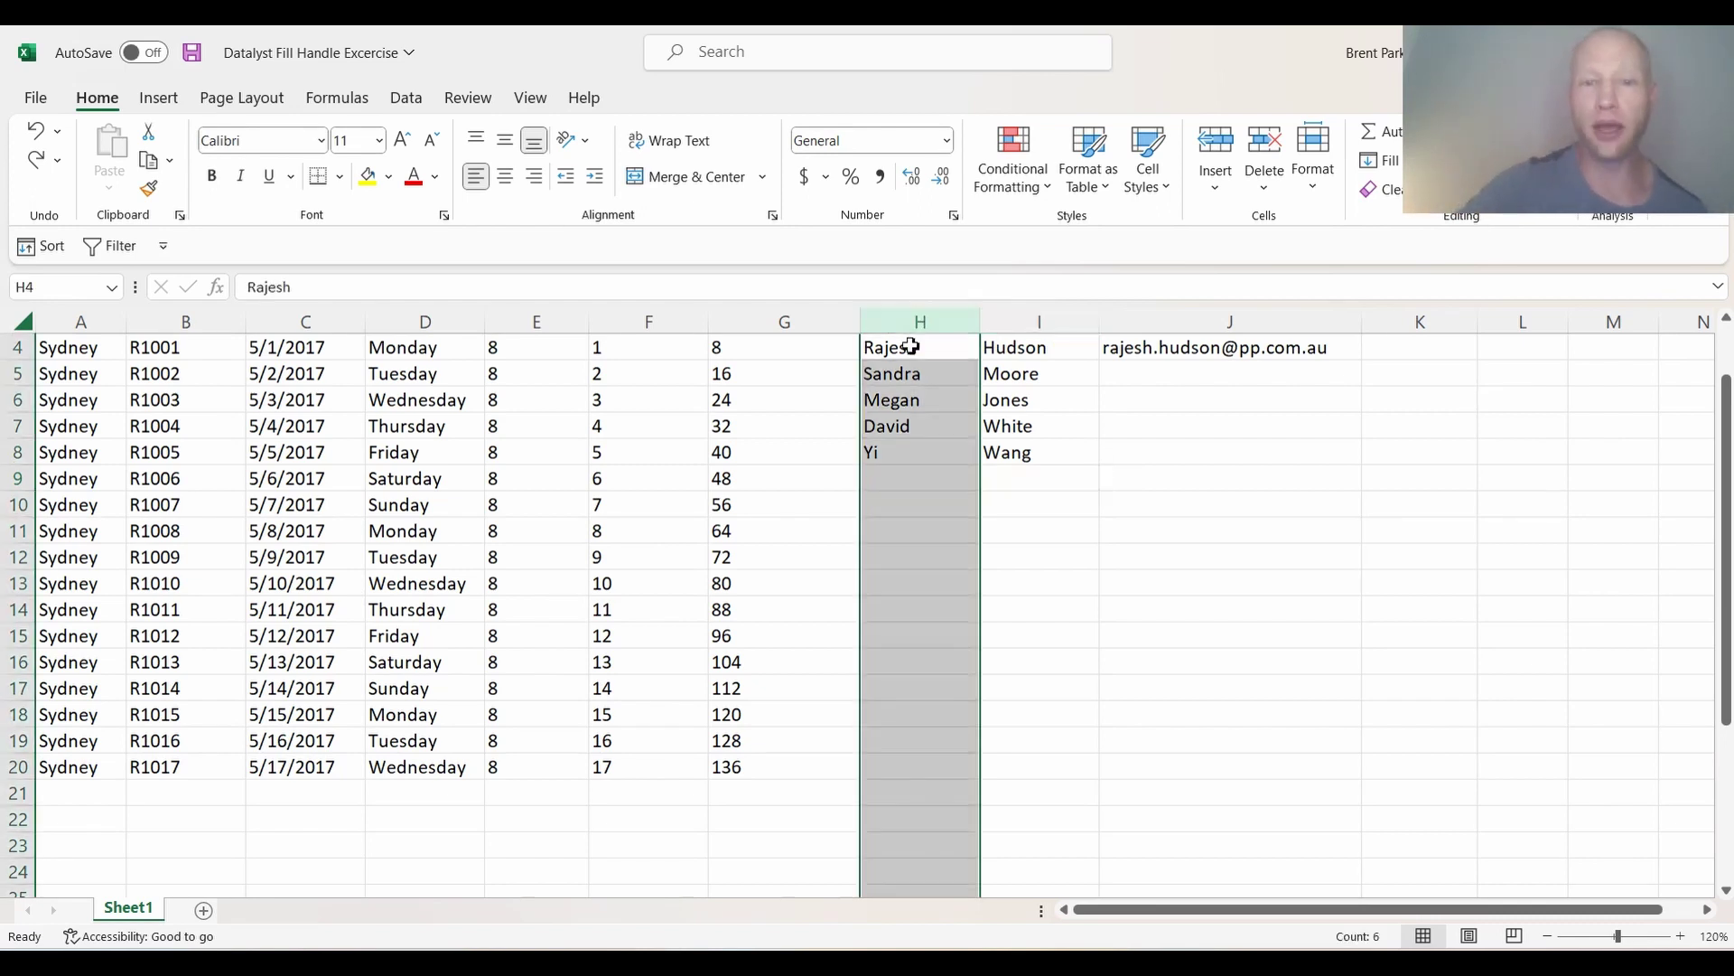
pyautogui.click(1038, 325)
pyautogui.click(903, 348)
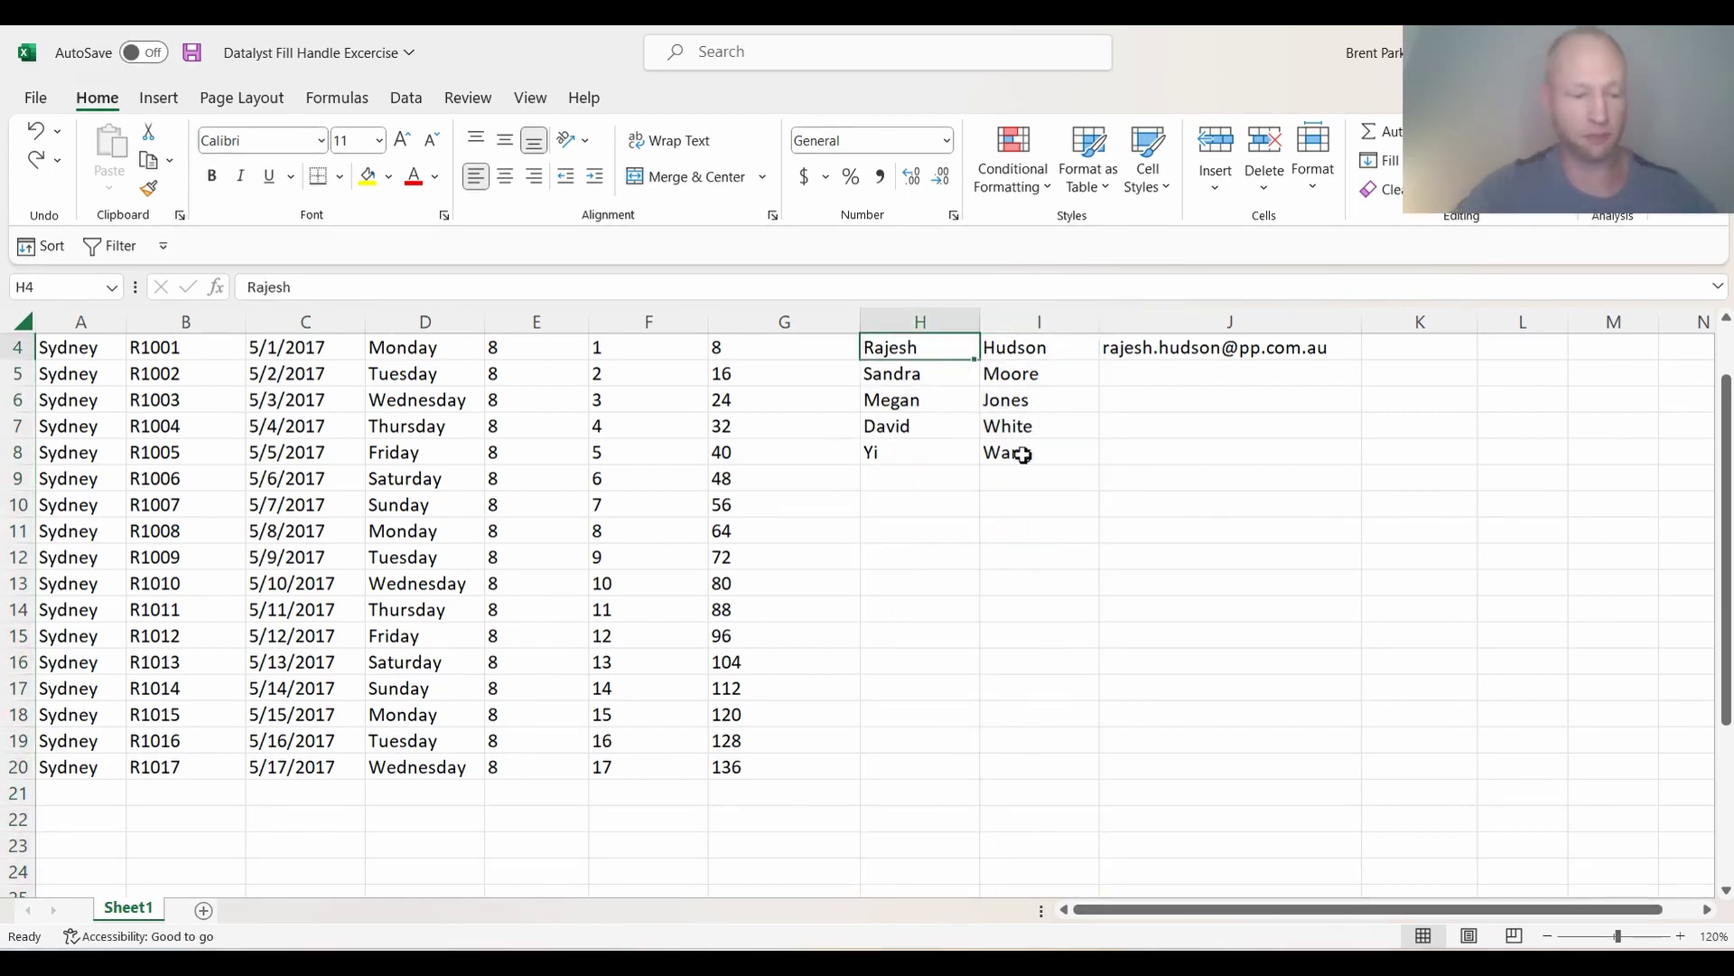
pyautogui.keyDown('shift'); pyautogui.click(1019, 452); pyautogui.keyUp('shift')
pyautogui.doubleClick(1102, 463)
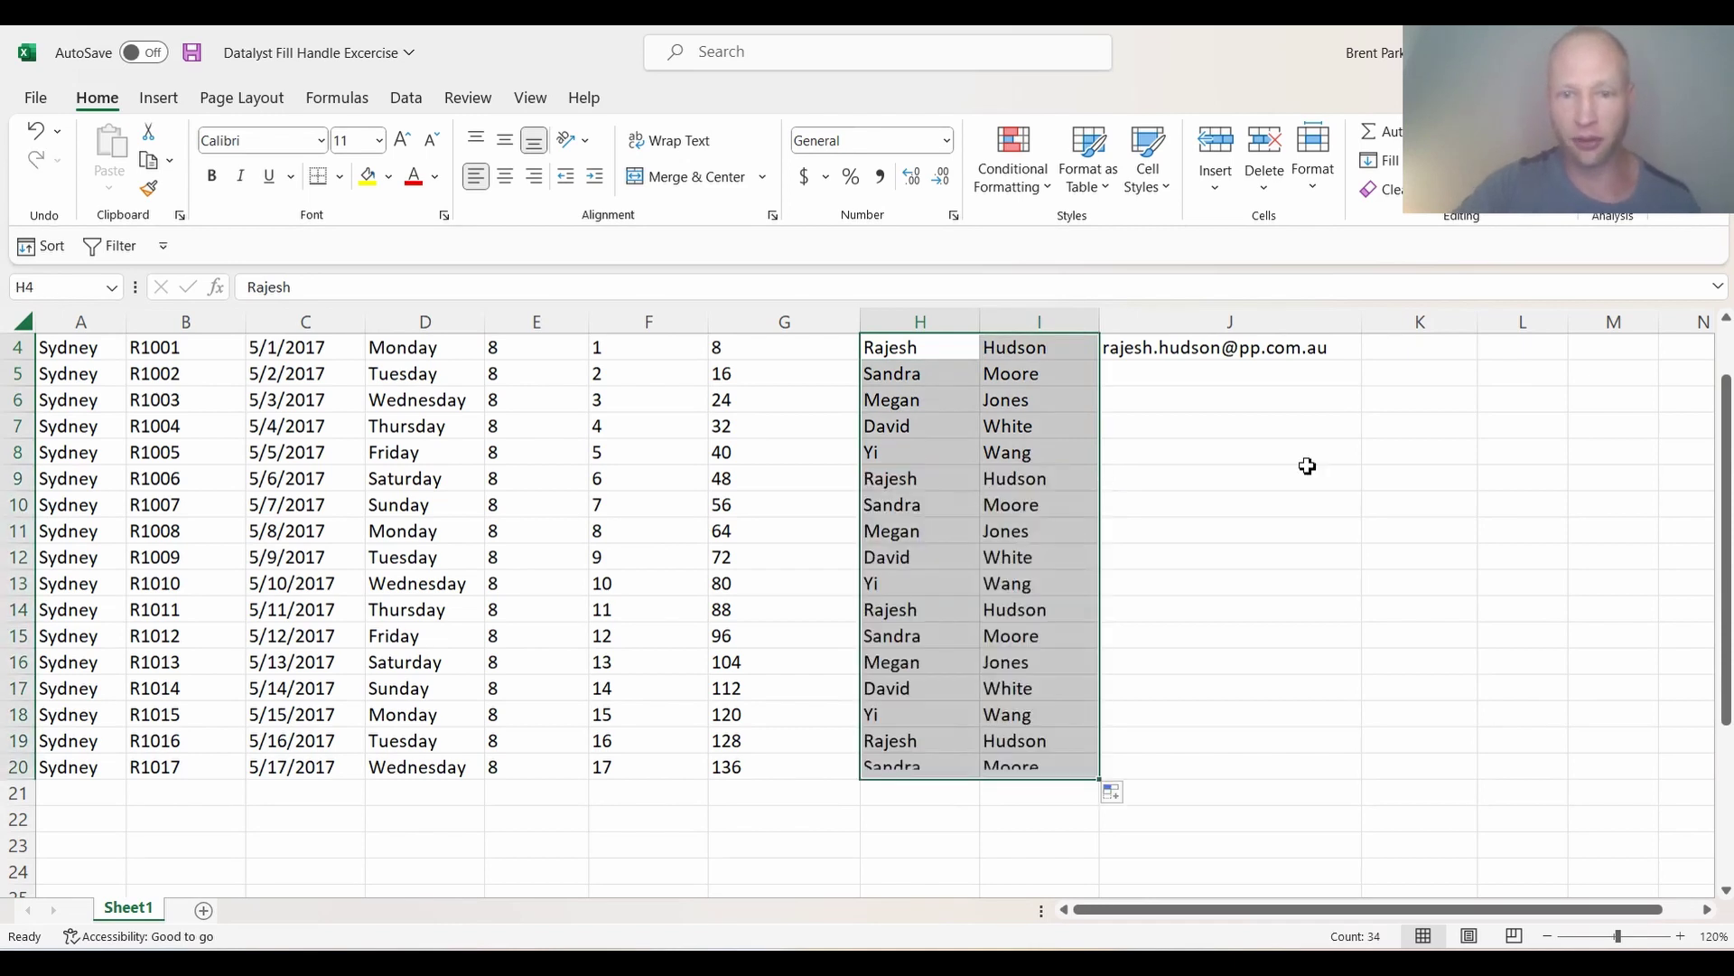
# Fill the Email column from J4 down to row 20 using Flash Fill, following the pattern of the first address.
pyautogui.click(1215, 474)
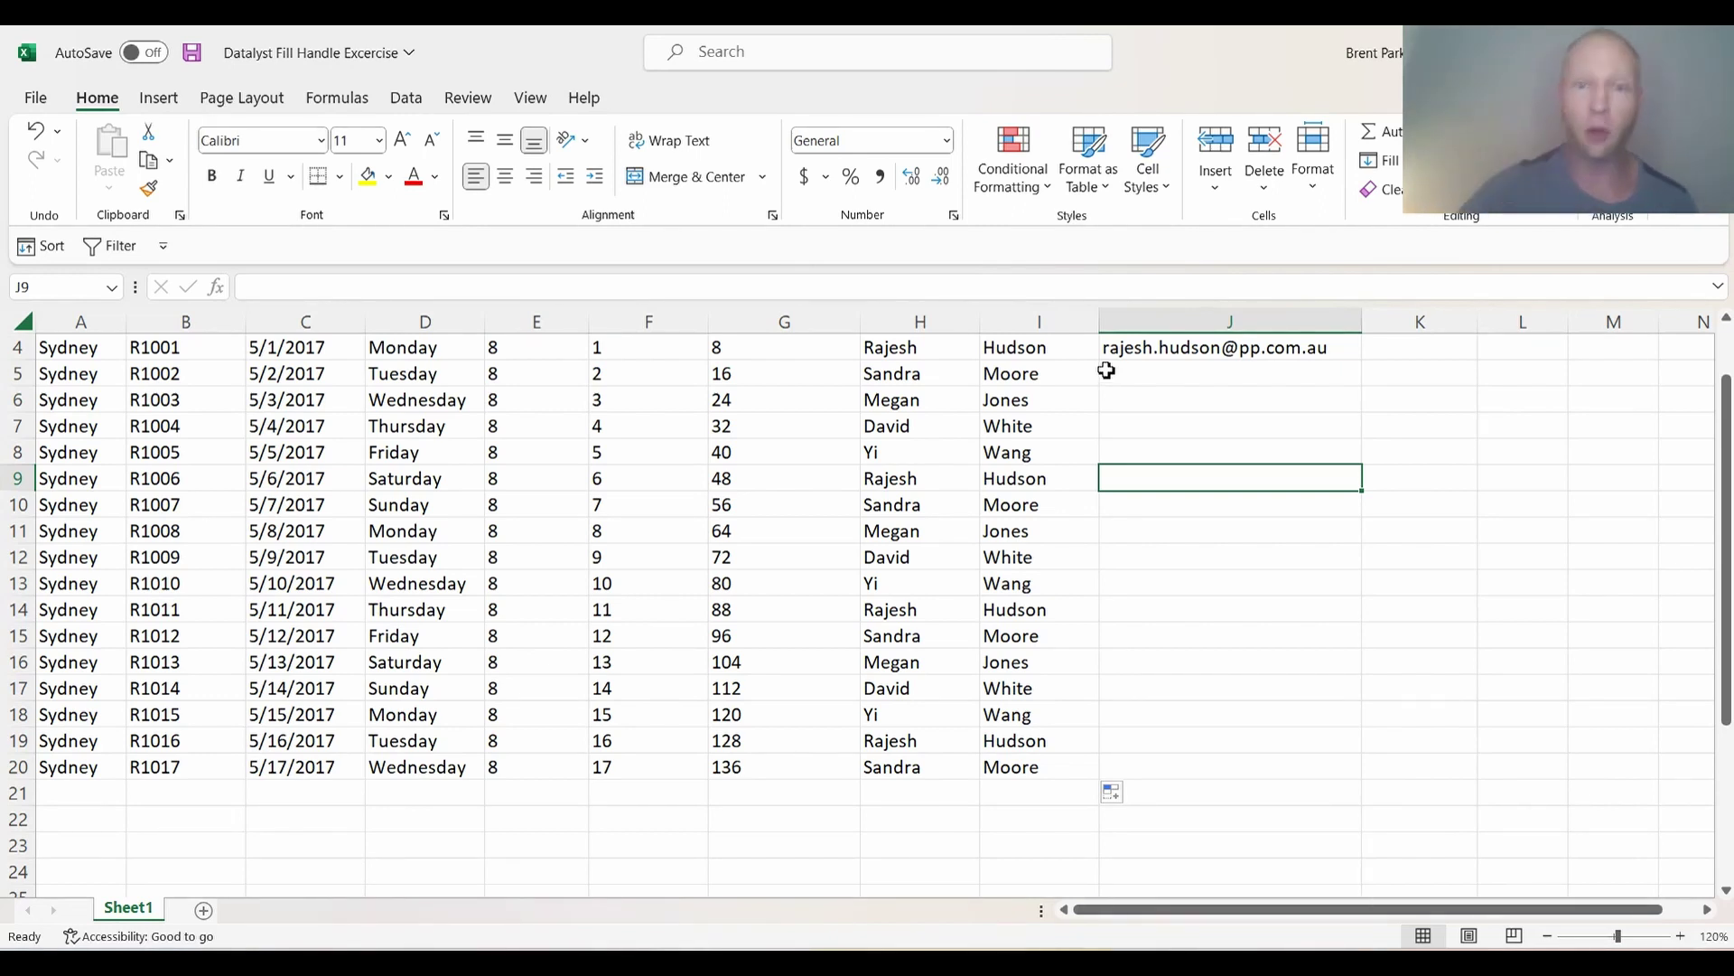
pyautogui.click(1029, 351)
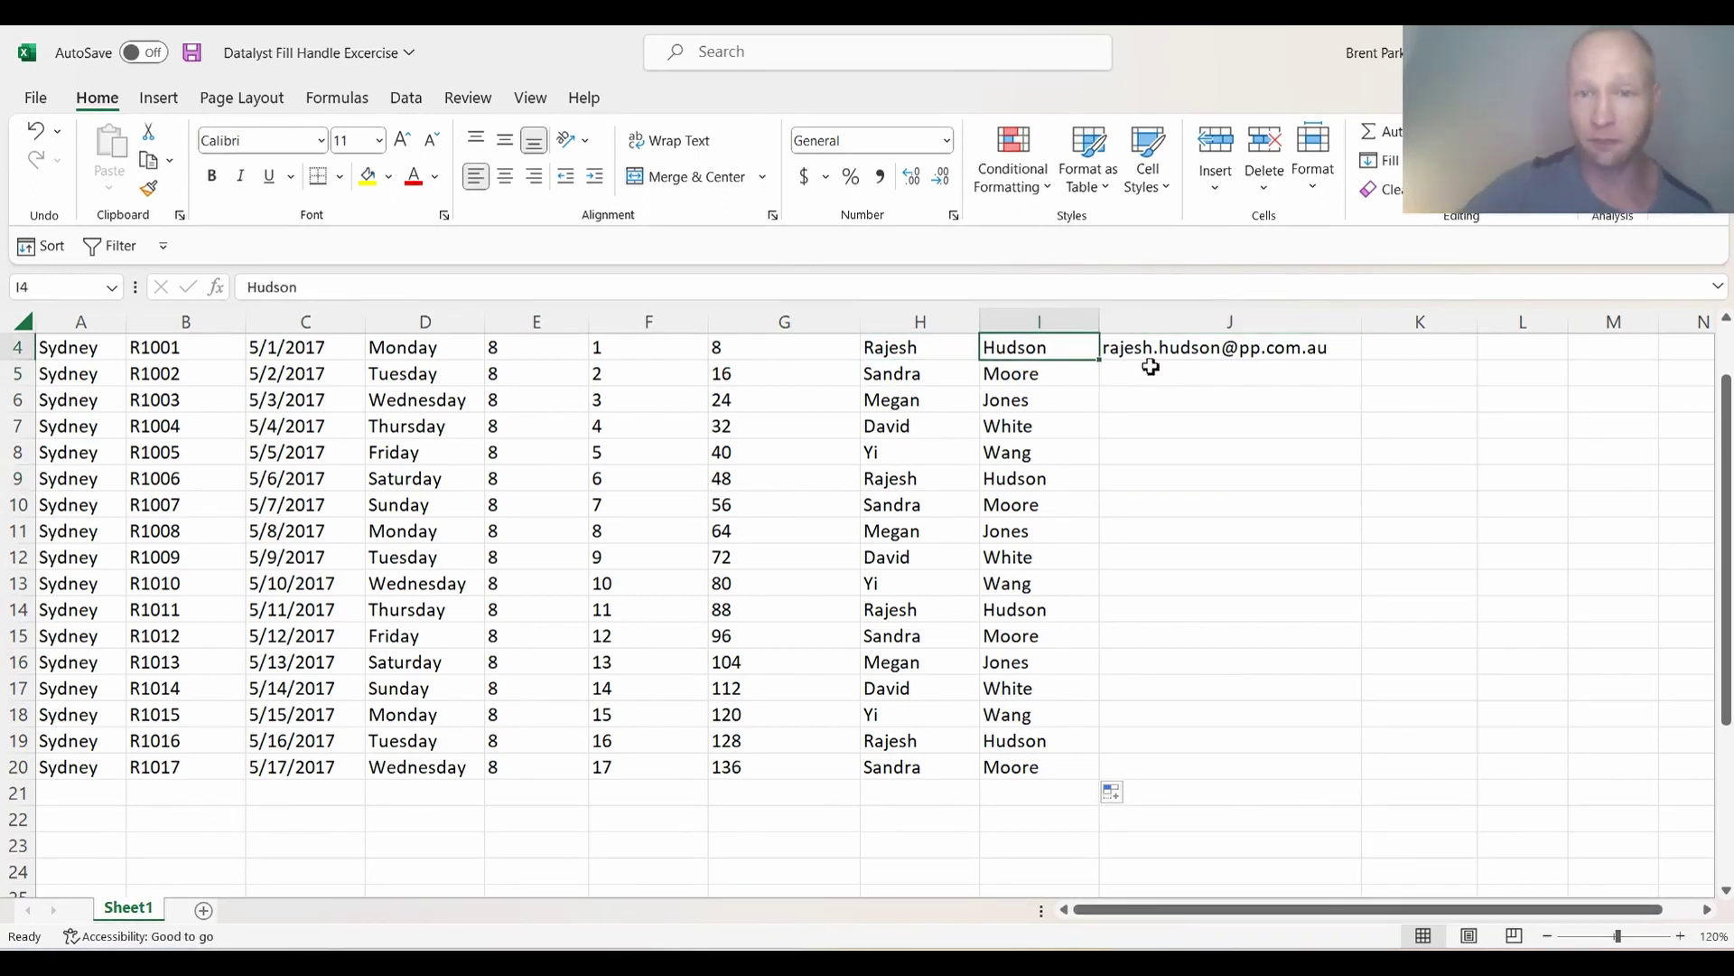
pyautogui.click(1118, 350)
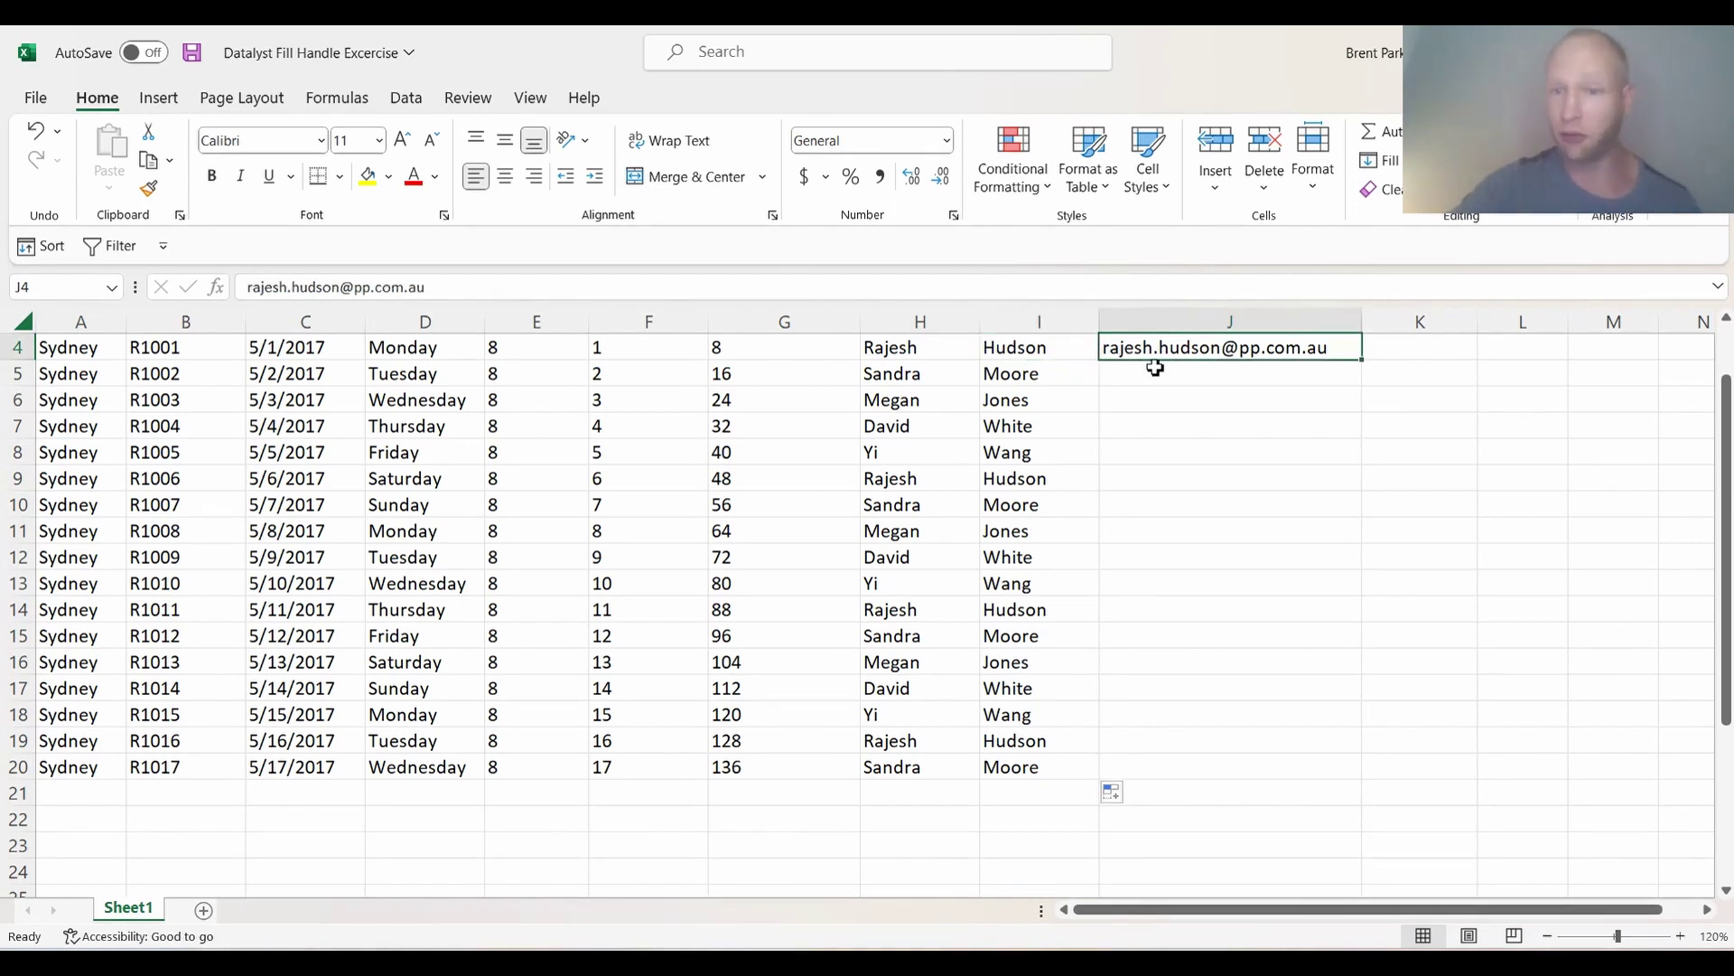
pyautogui.doubleClick(1363, 359)
pyautogui.click(1419, 484)
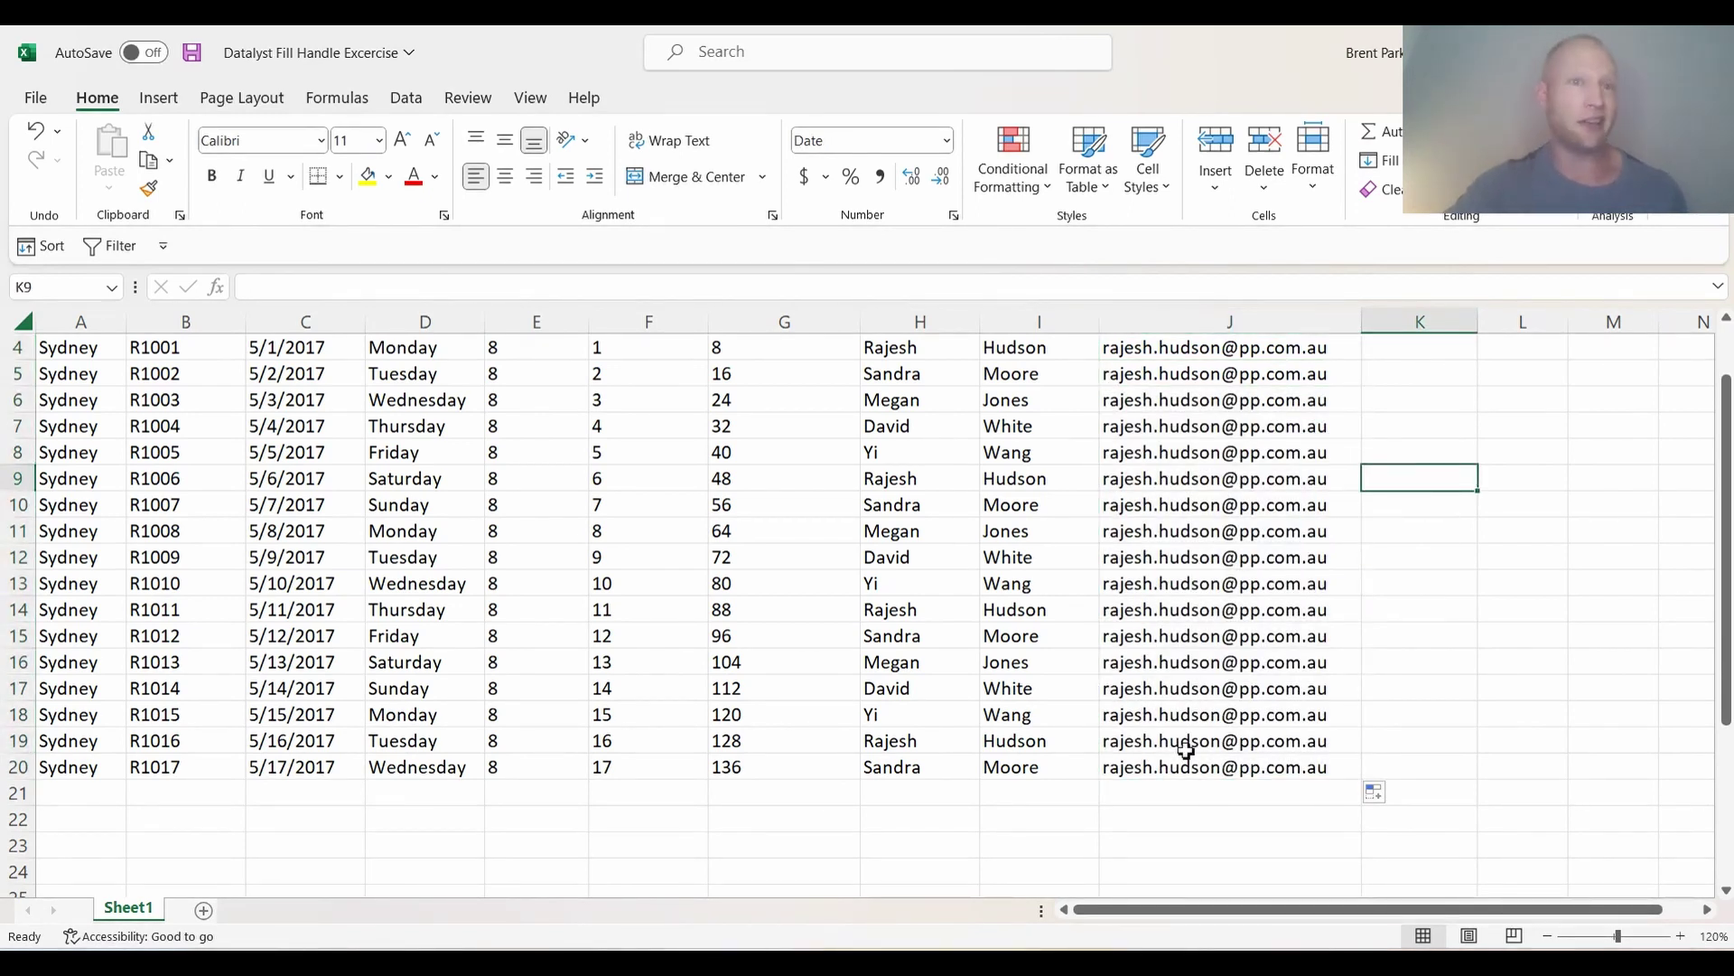
pyautogui.click(1385, 798)
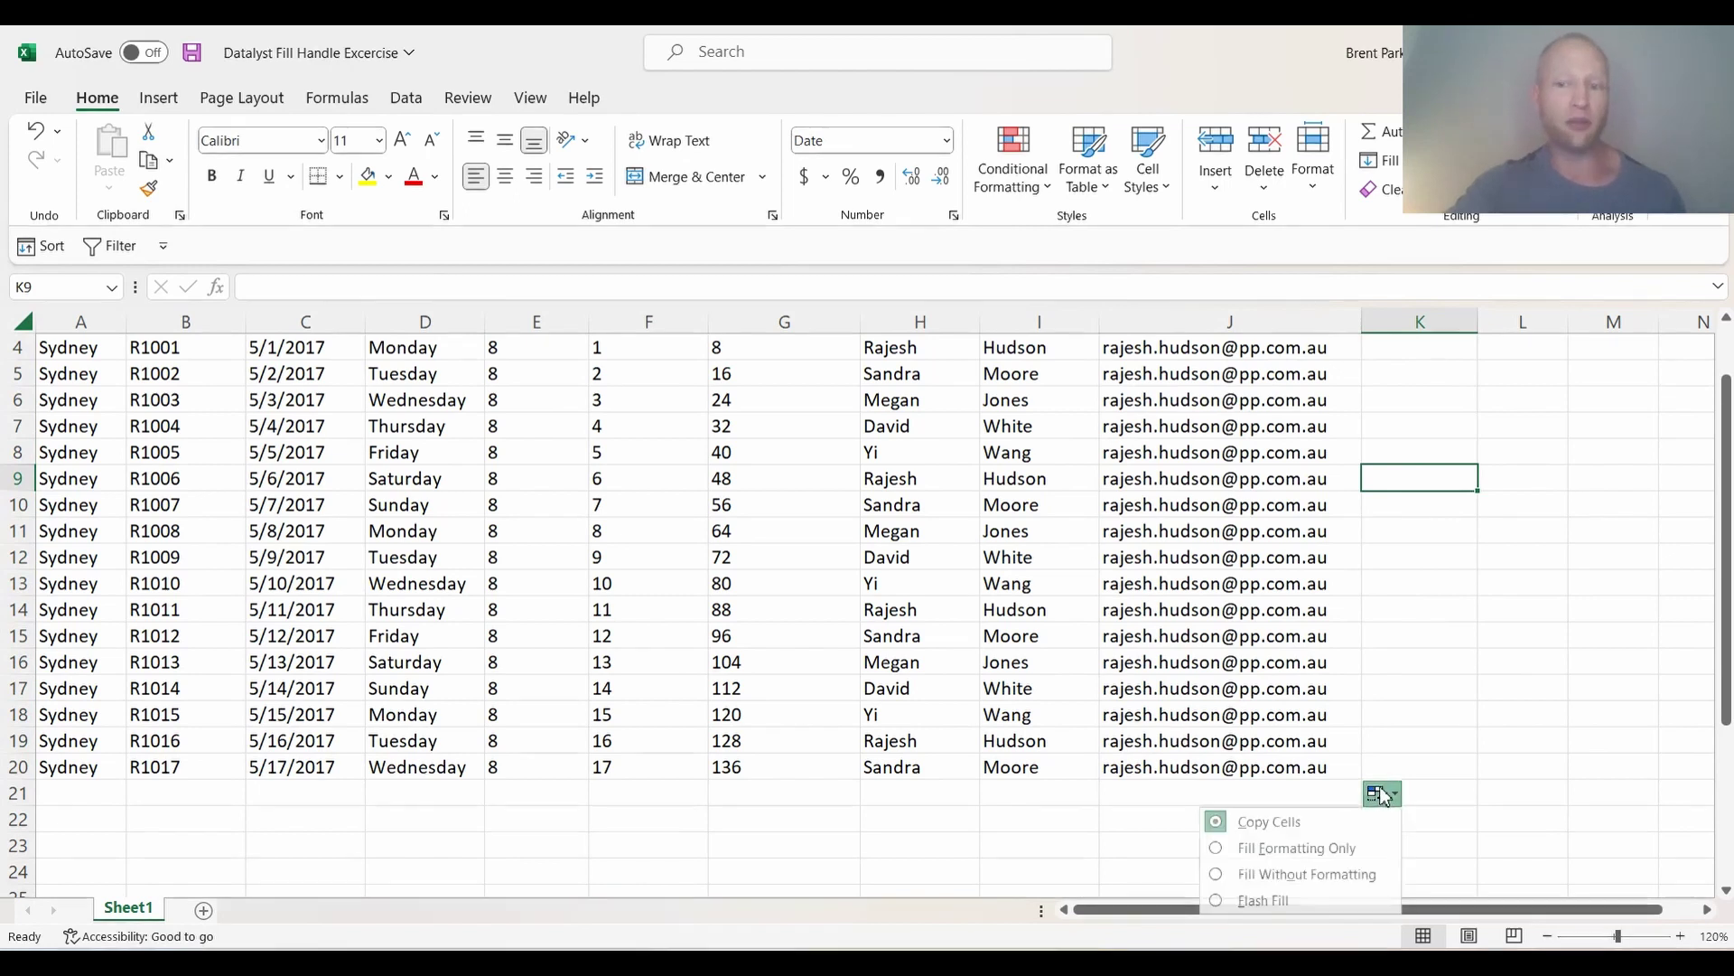
pyautogui.click(1334, 901)
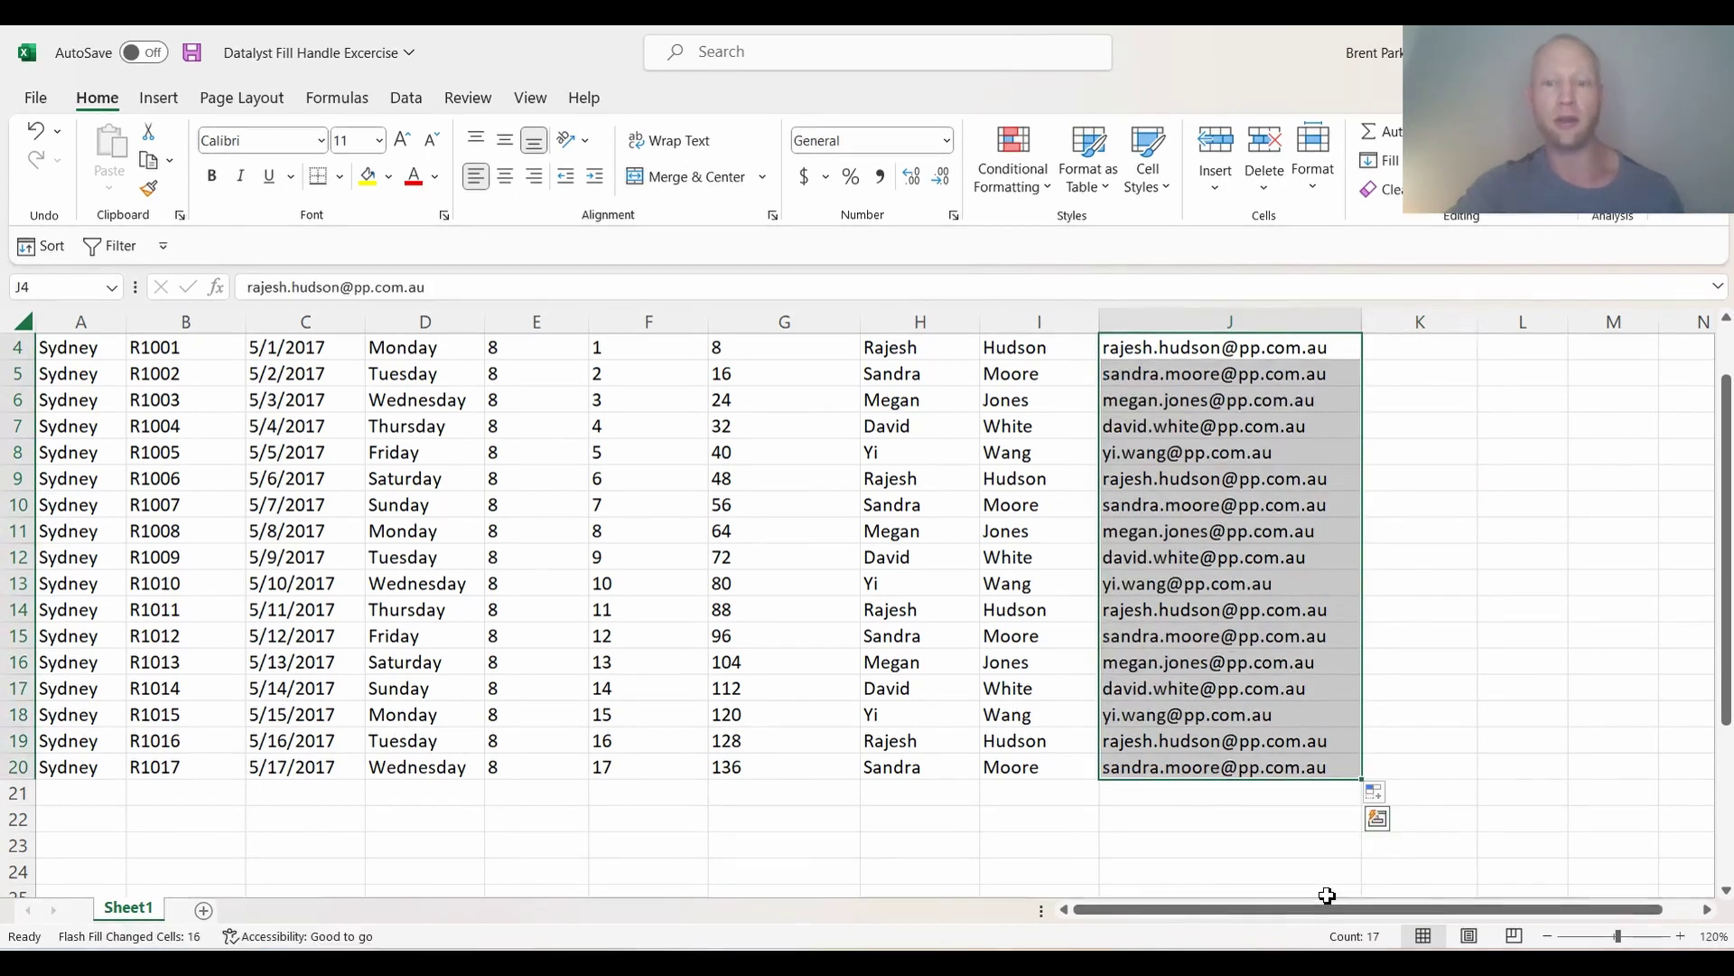